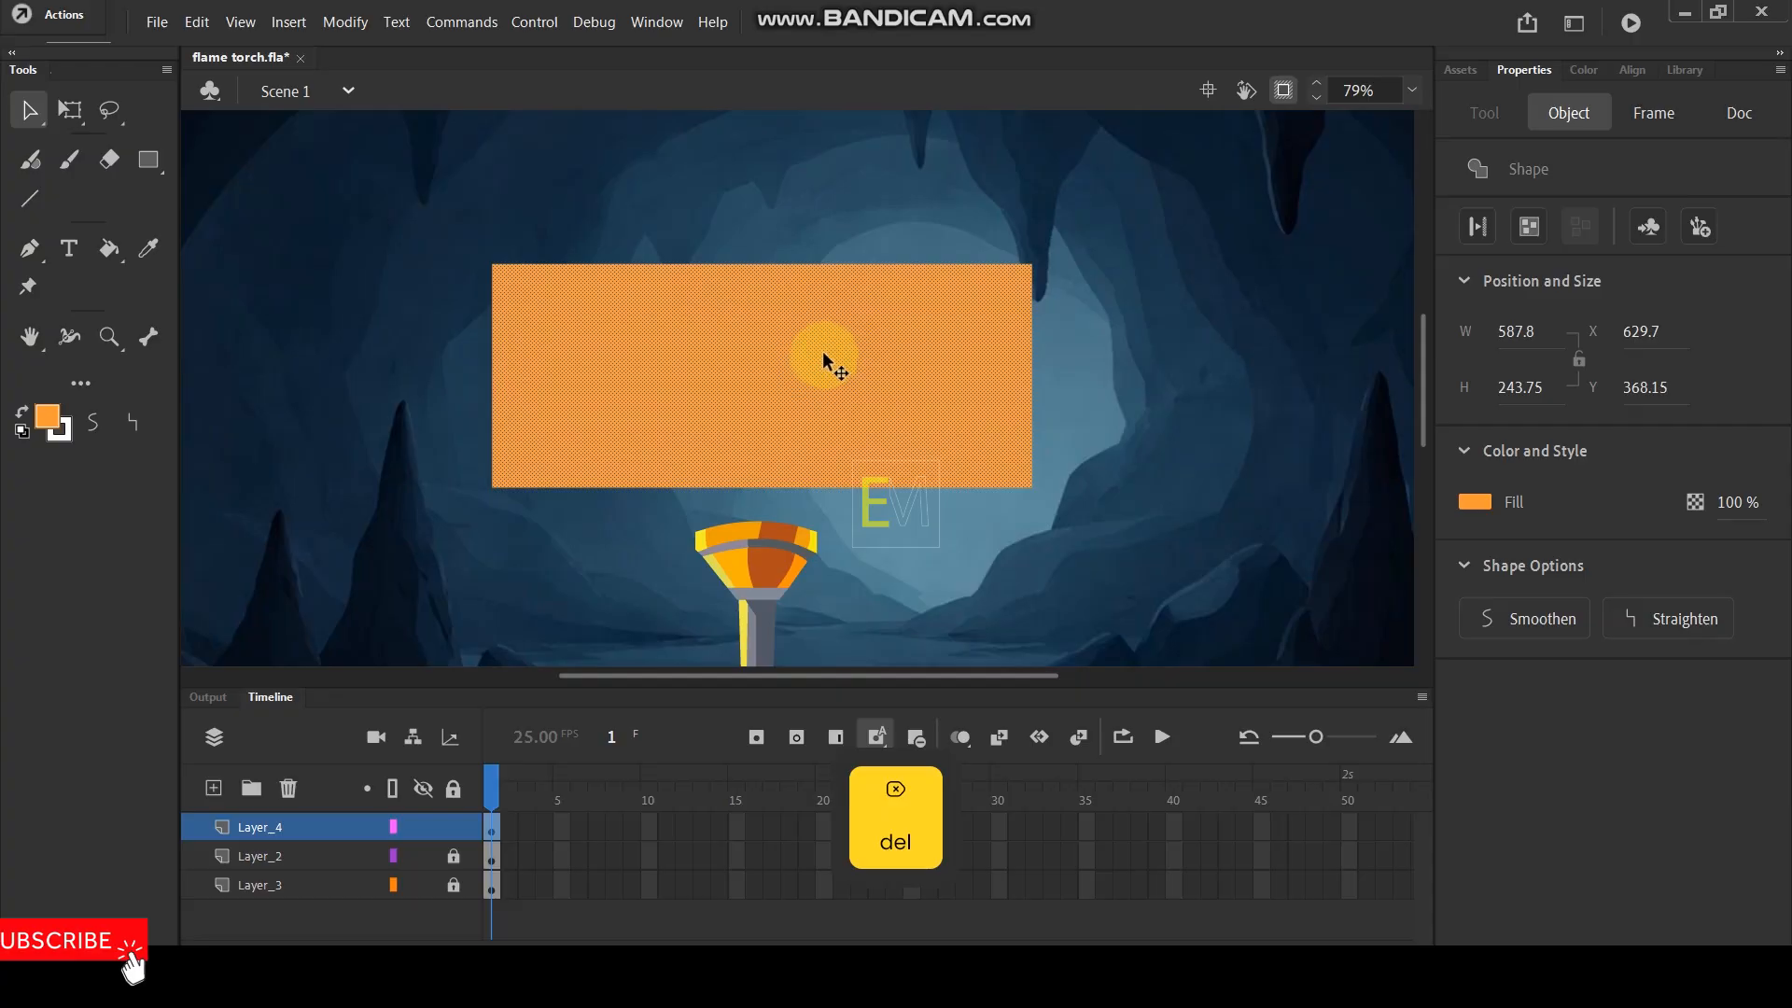
Convert the orange rectangle above the torch into a Movie Clip symbol and open it for editing.
click(472, 393)
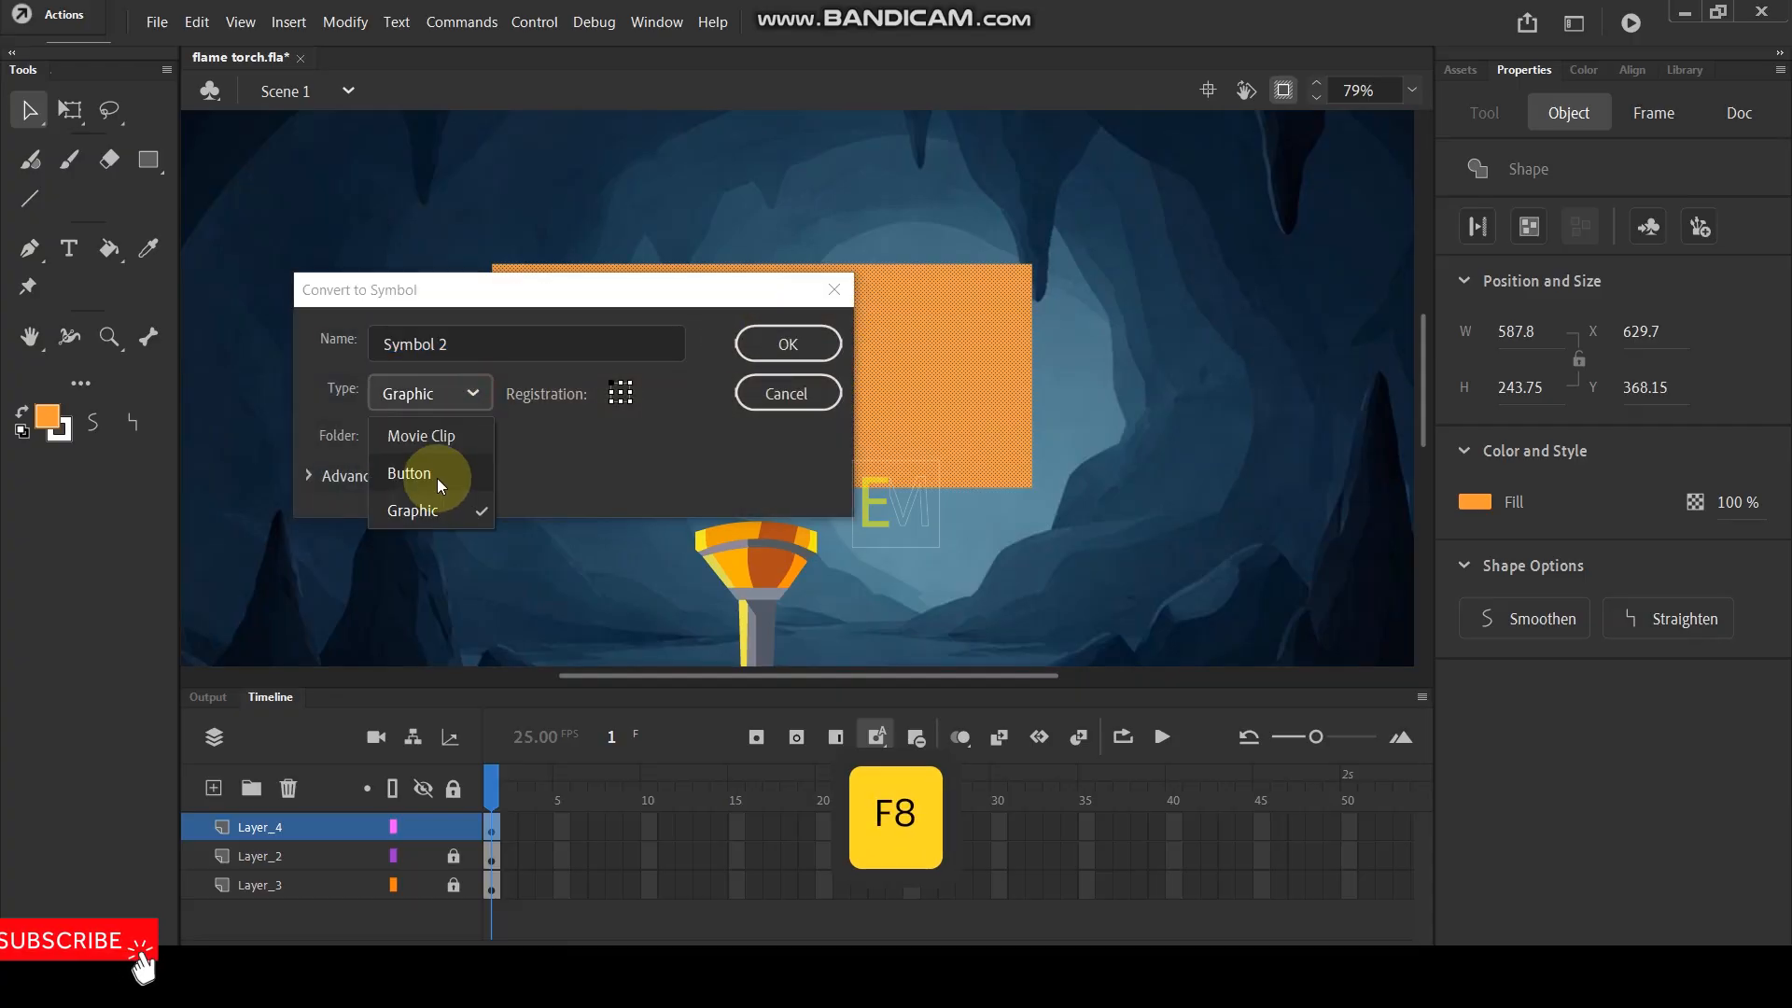
click(443, 438)
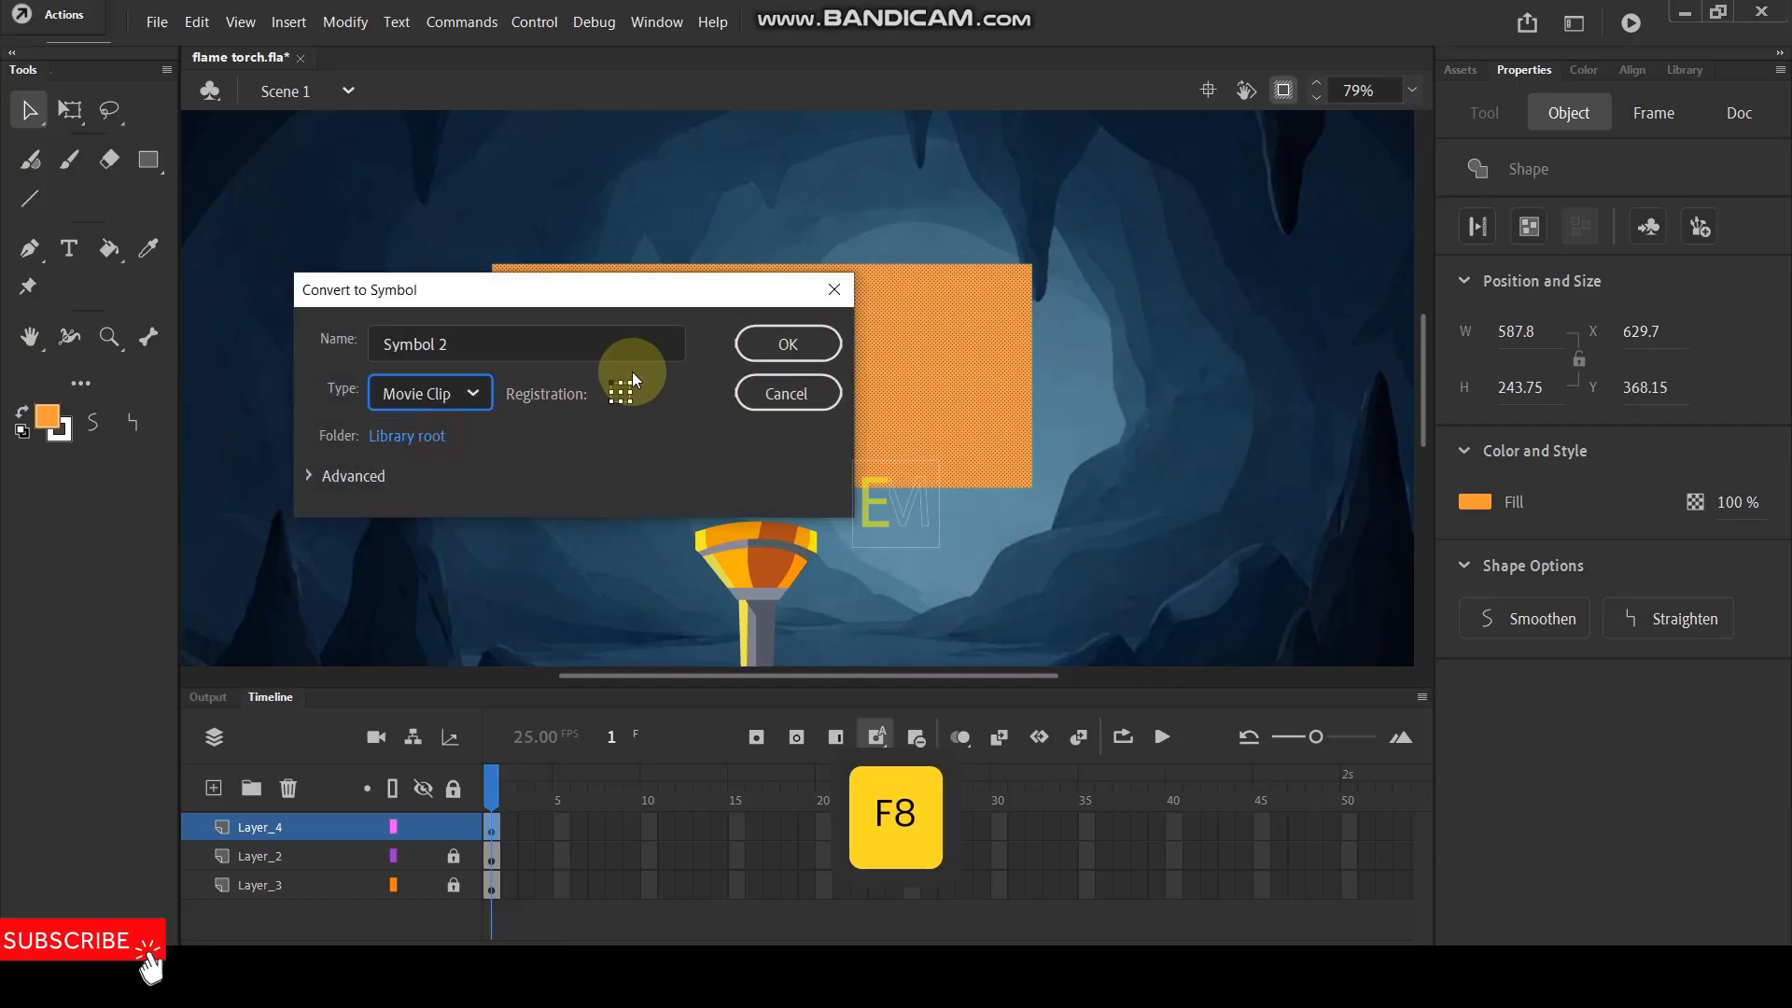
click(787, 344)
double_click(889, 372)
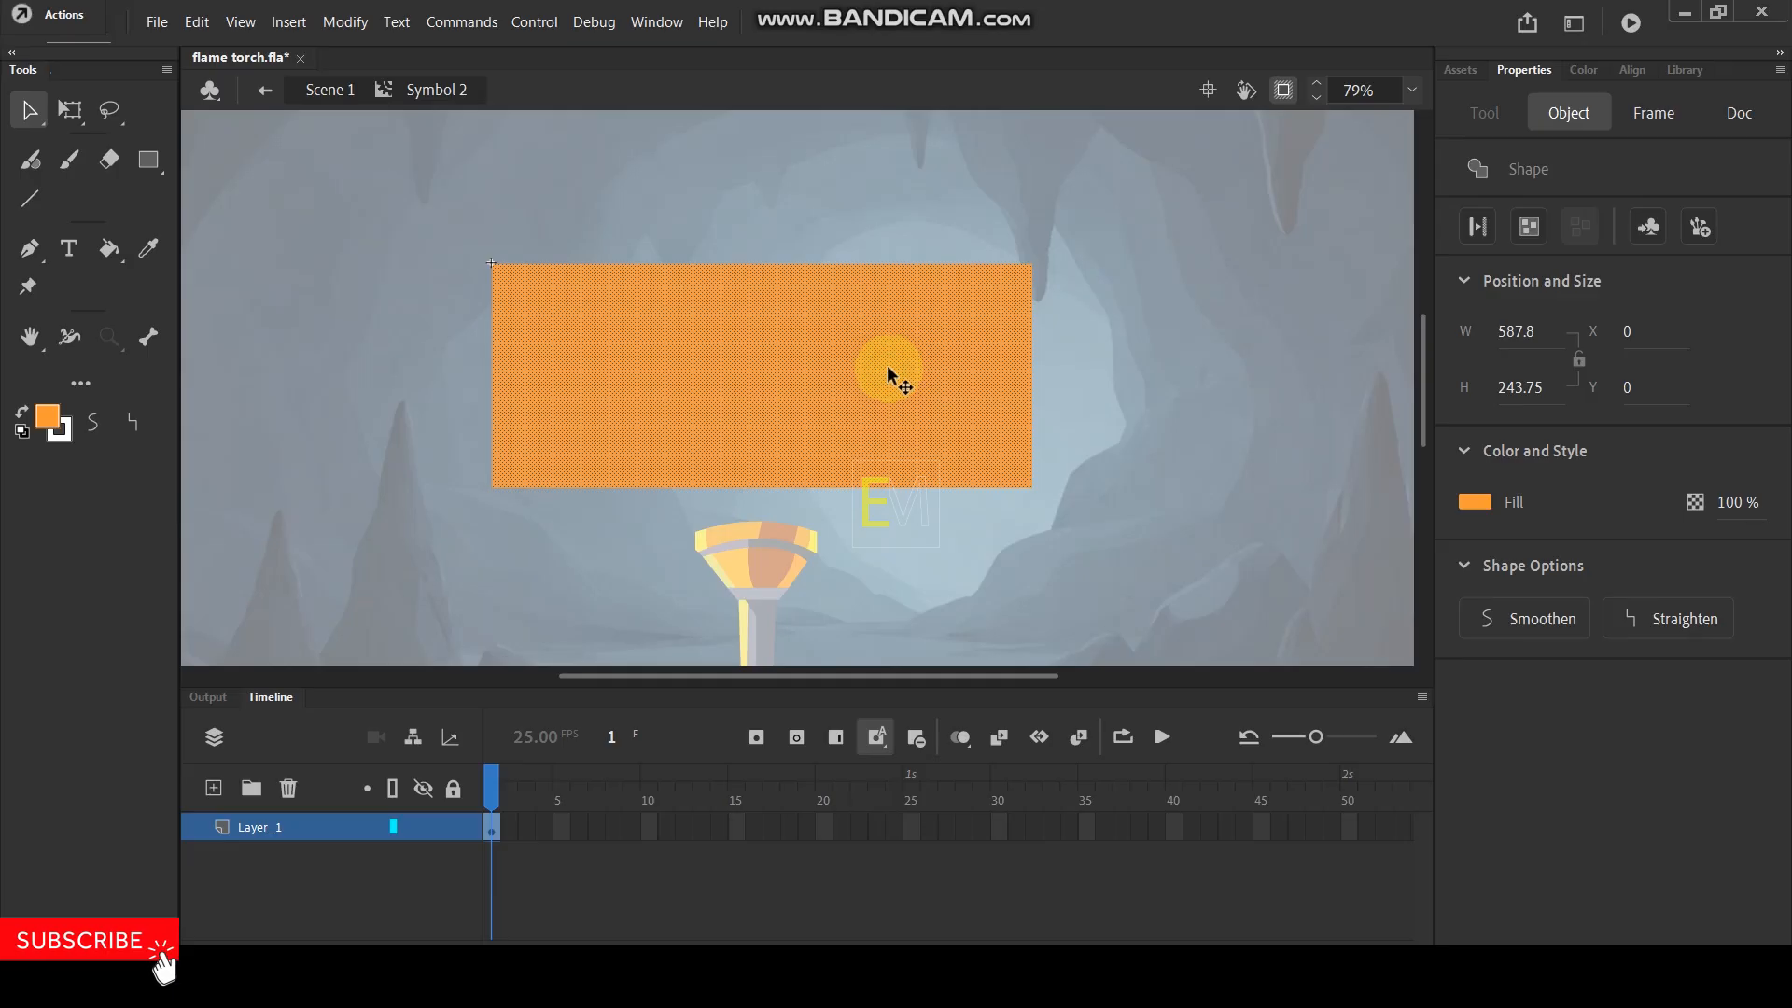
Convert the rectangle inside the movie clip into a nested Graphic symbol and open it for editing.
key(F8)
click(467, 393)
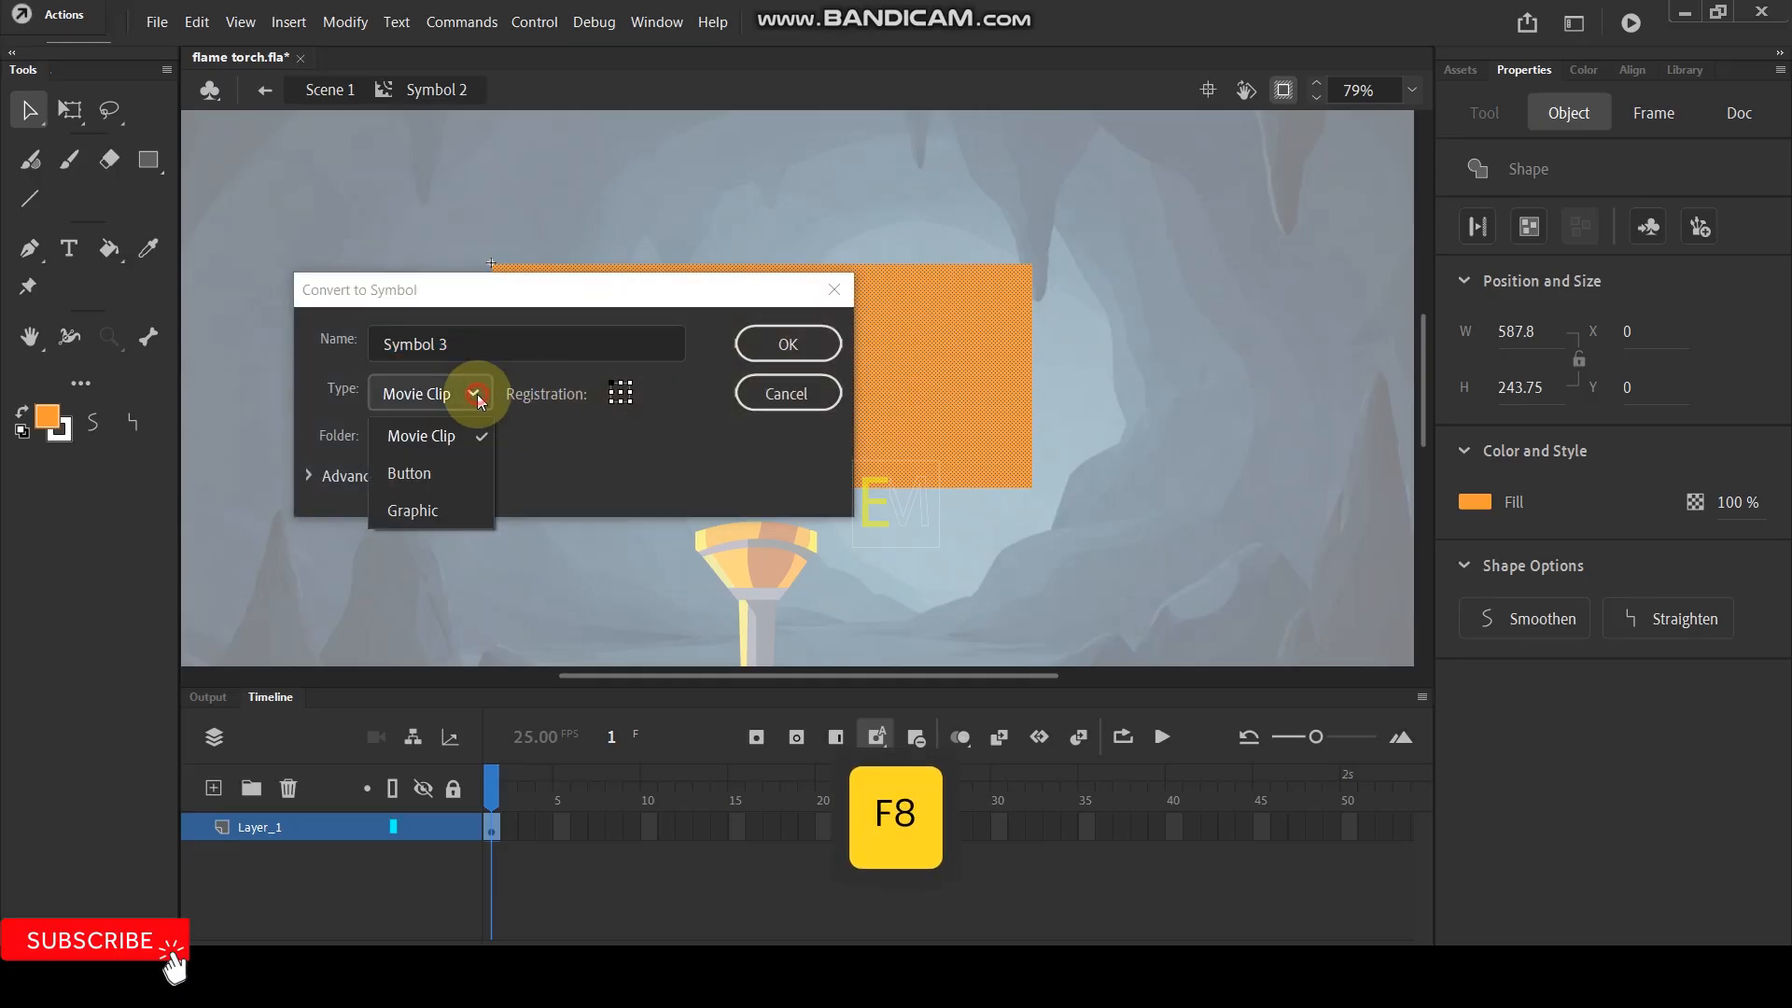
click(415, 510)
click(761, 358)
double_click(851, 389)
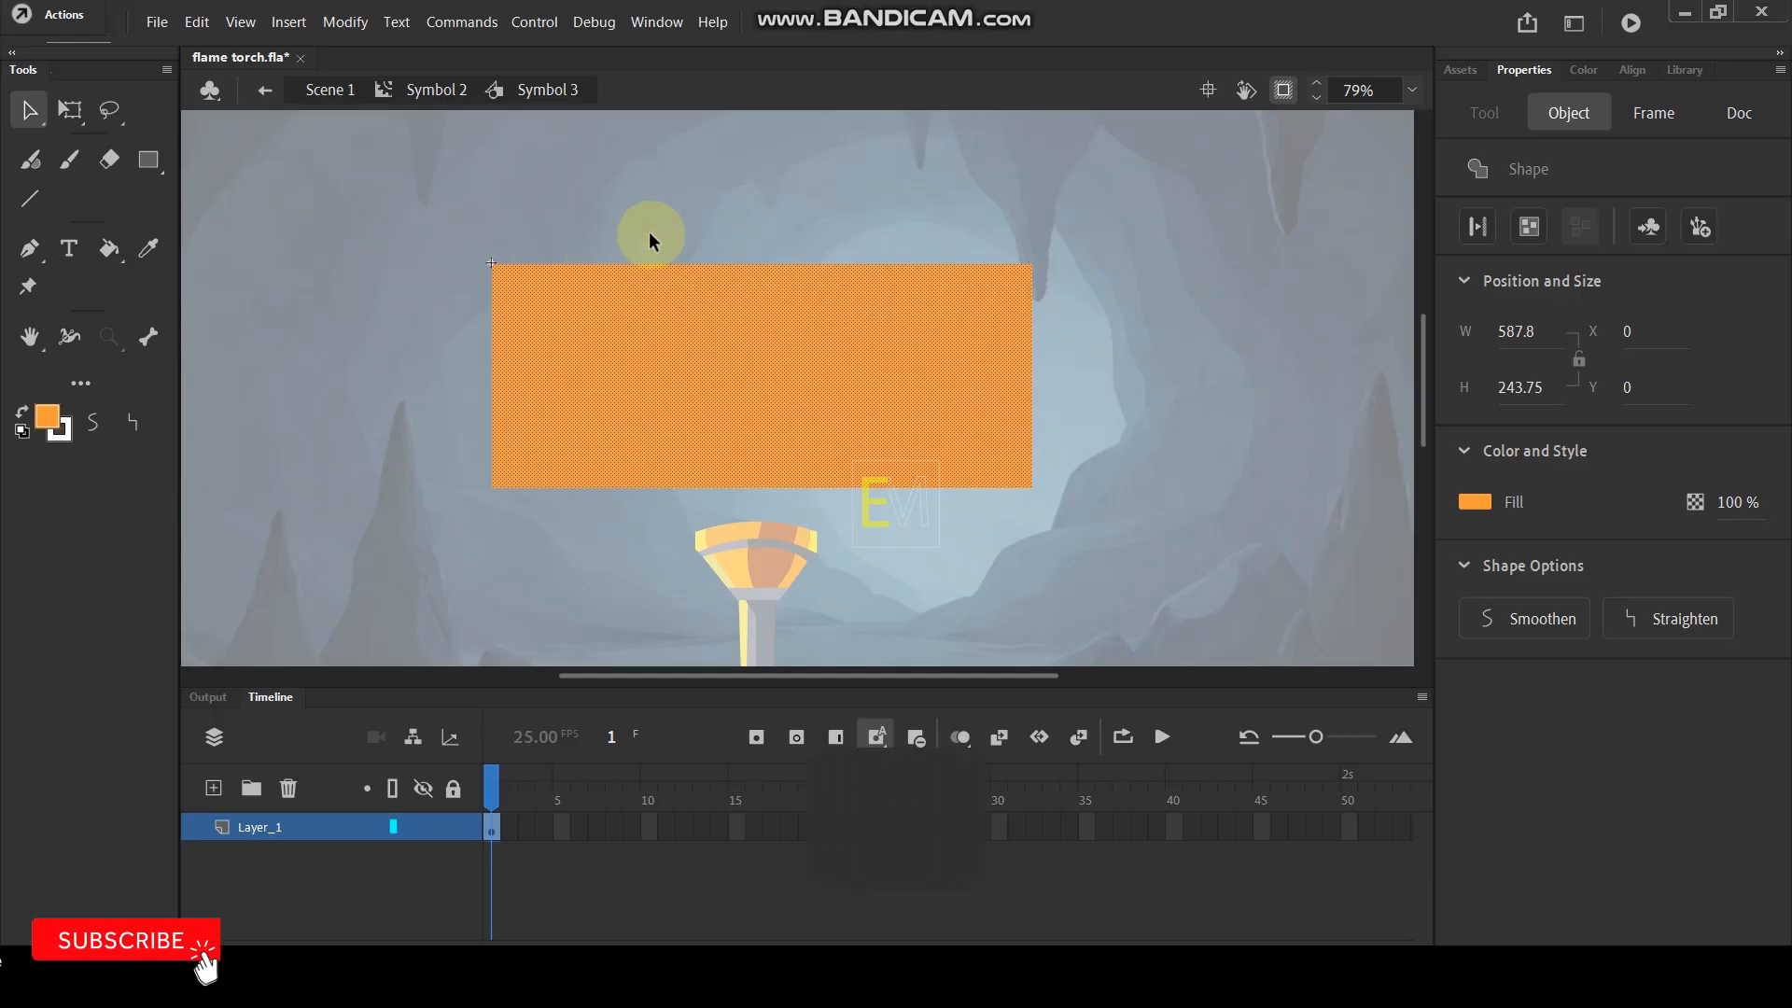
Bend the left half of the rectangle's top edge into a gentle crest followed by a shallow dip.
scroll(736, 233, up, 2)
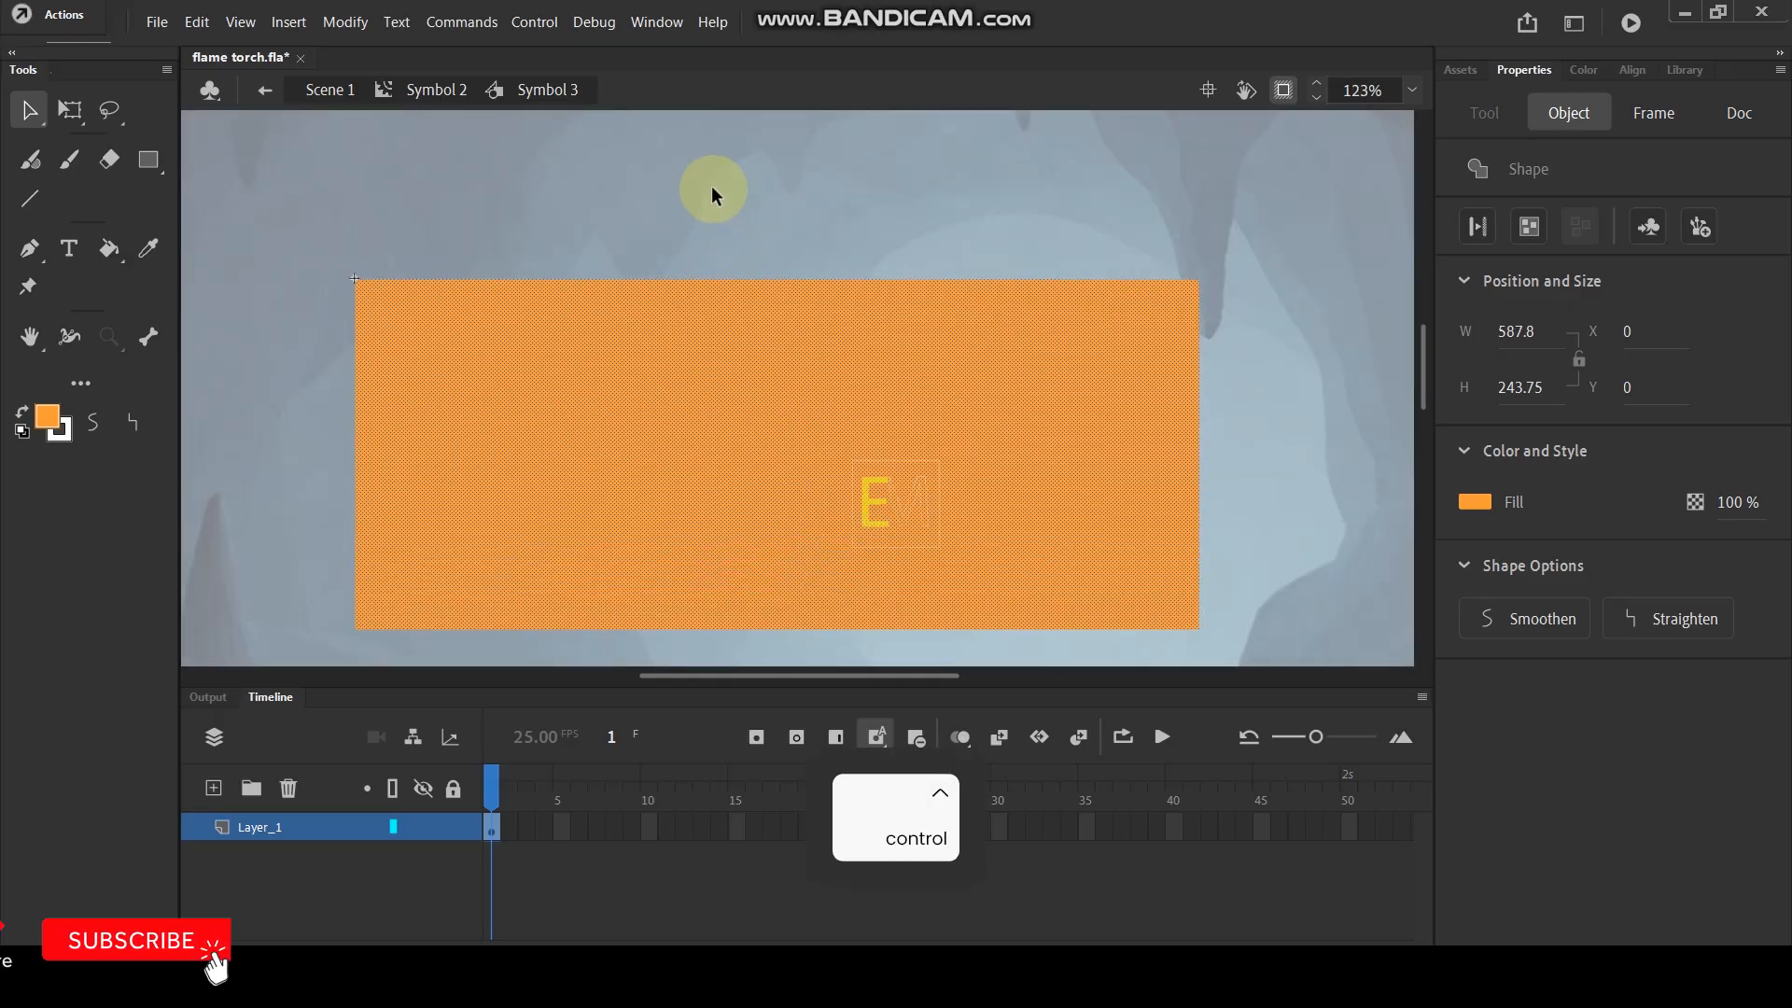
click(732, 189)
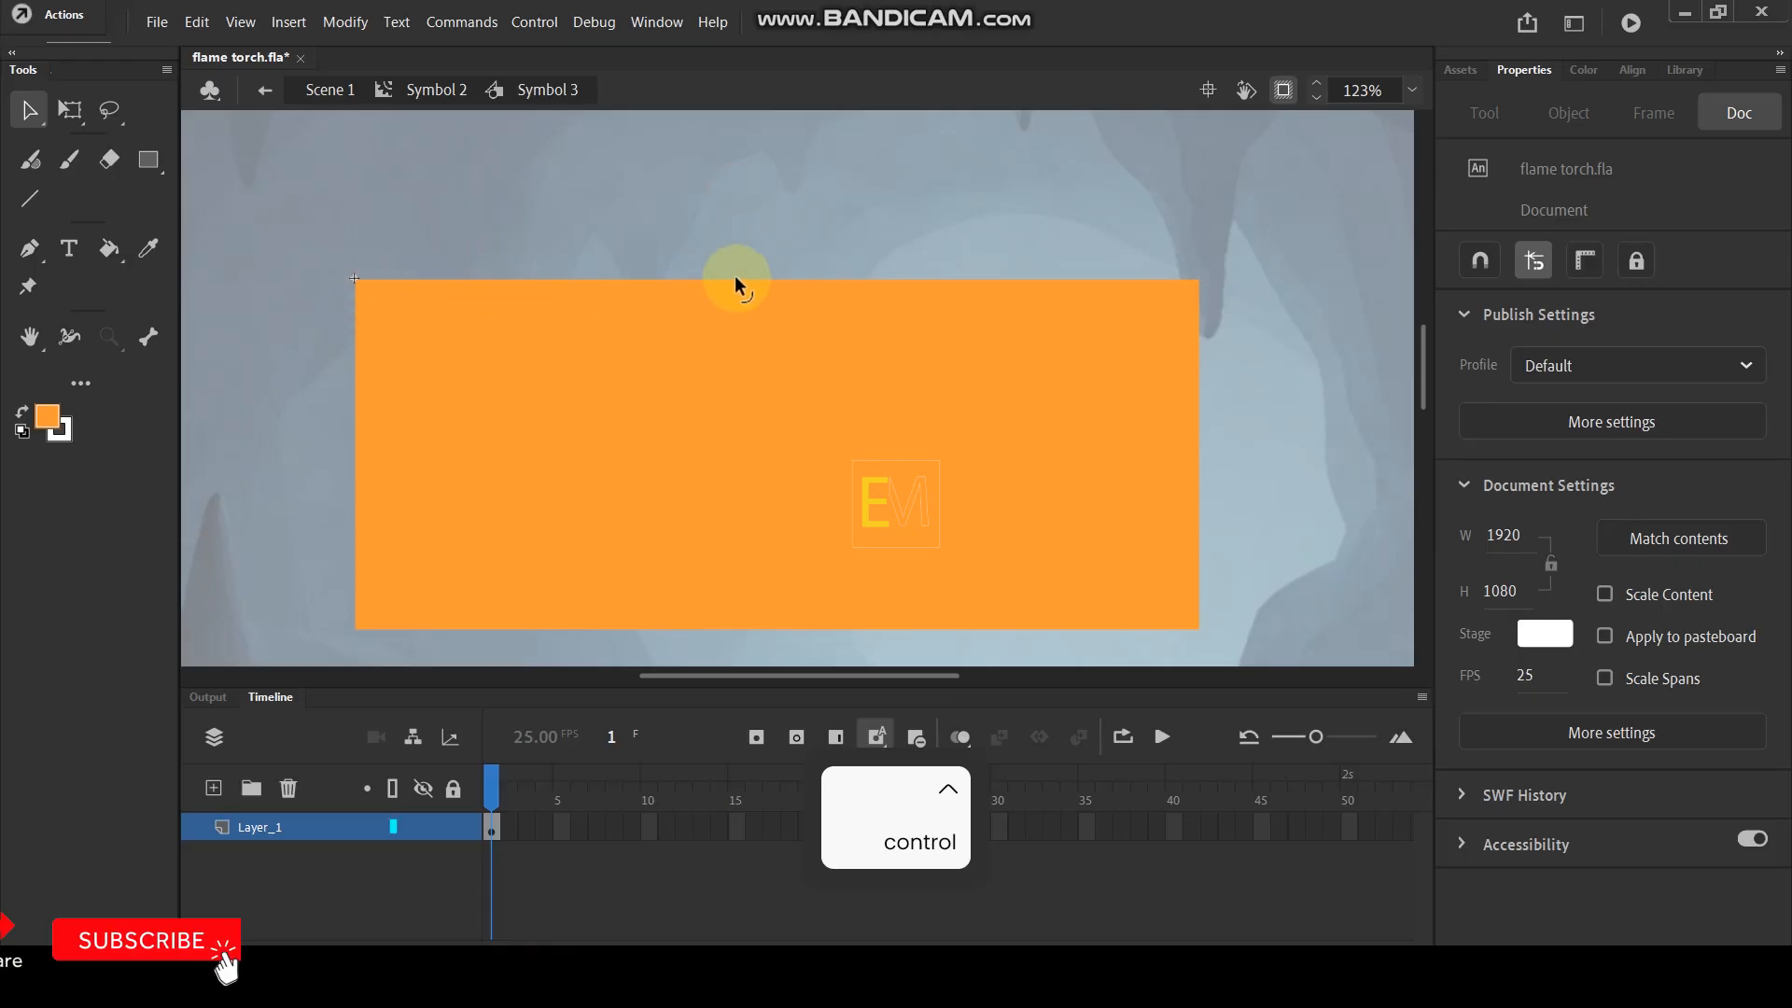
drag(752, 279, 751, 302)
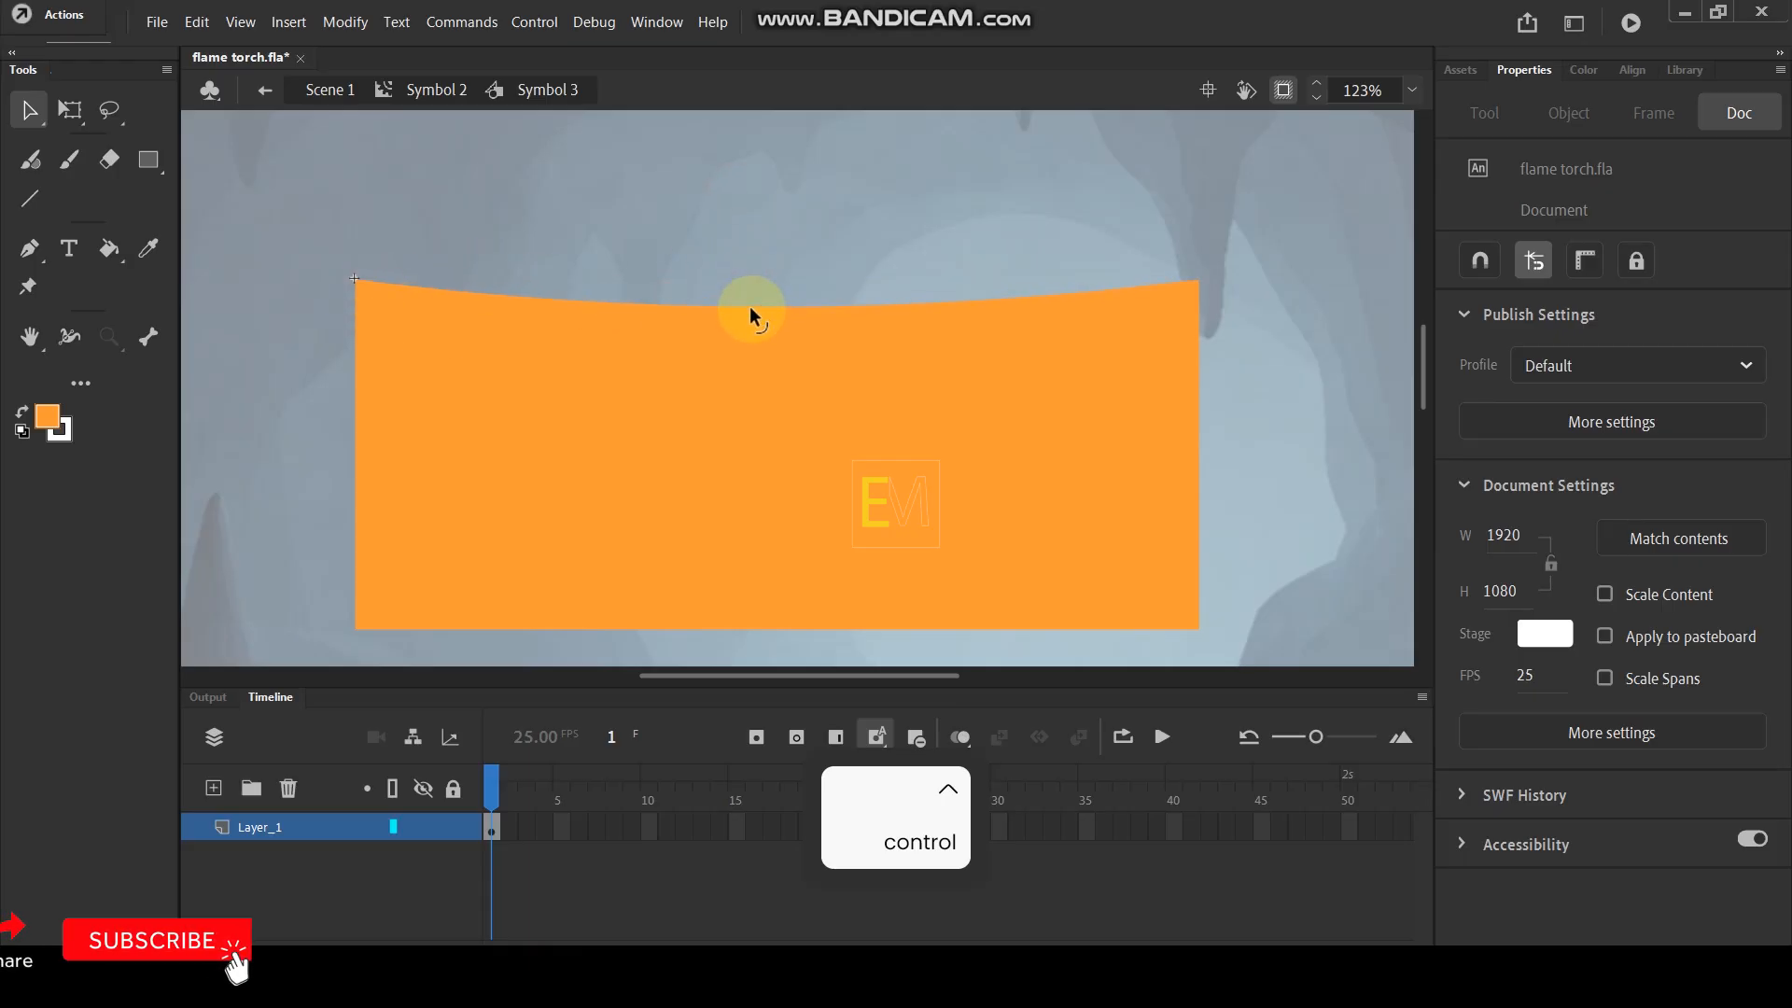
drag(859, 250, 1078, 373)
click(1004, 298)
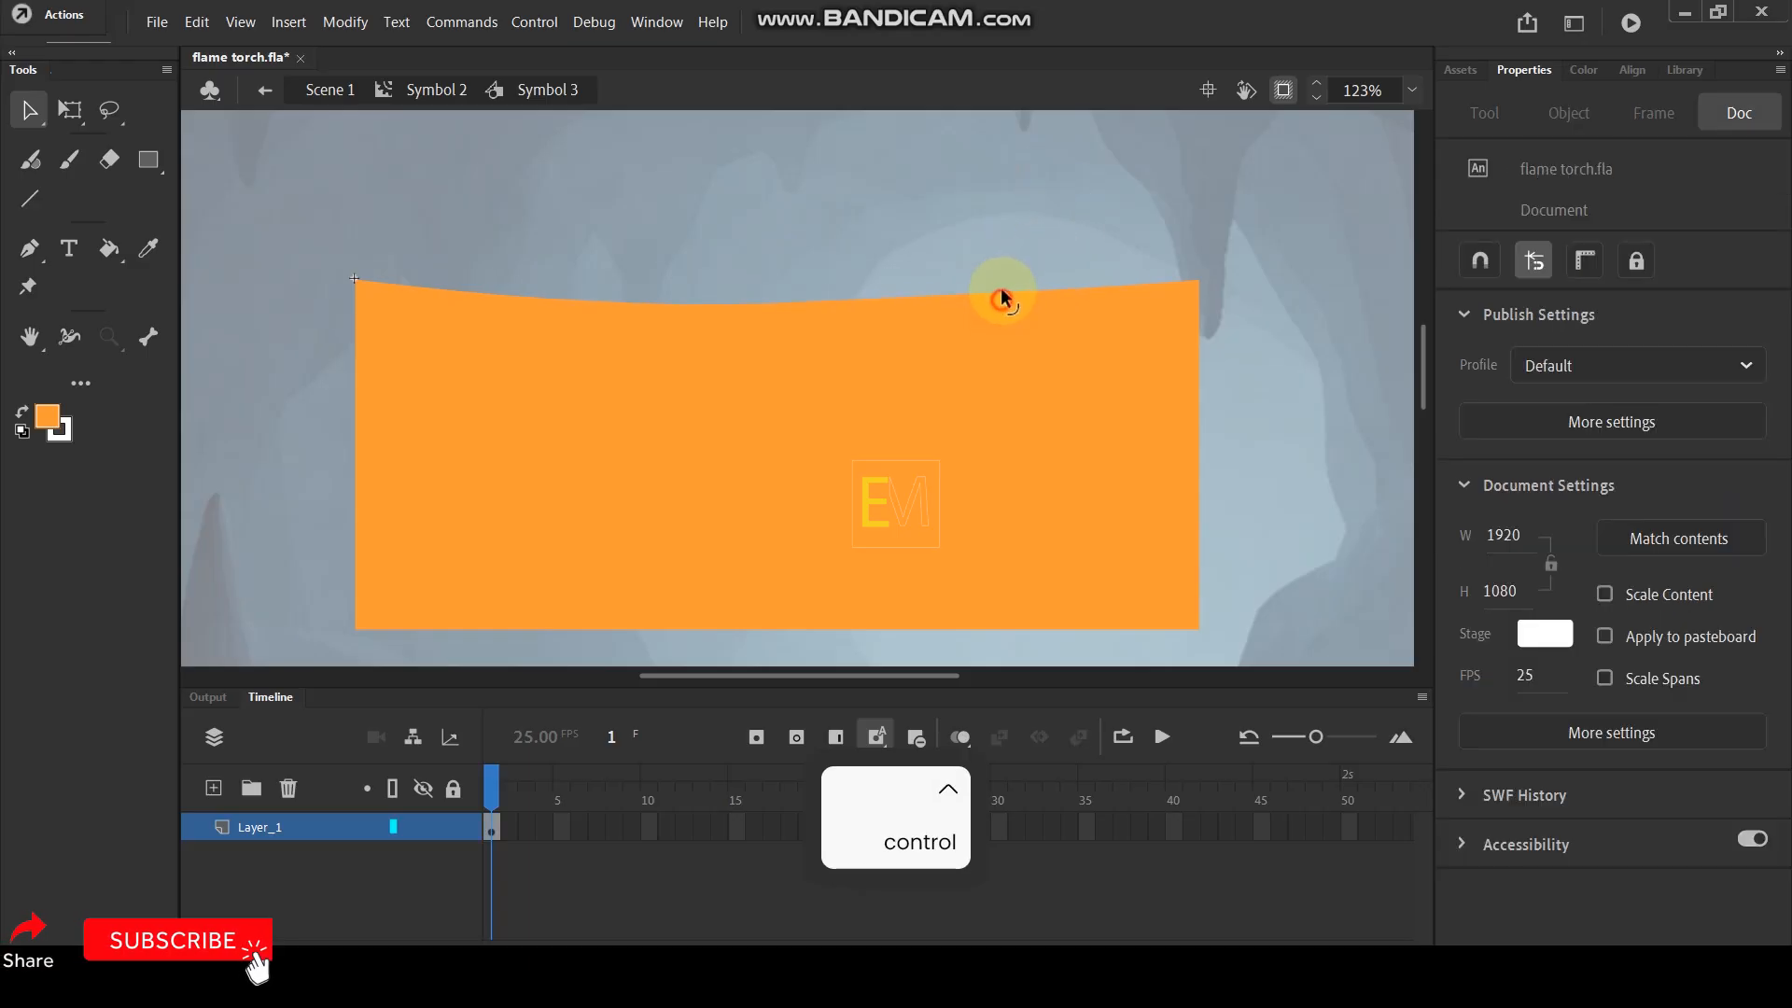
drag(506, 320, 501, 272)
click(612, 138)
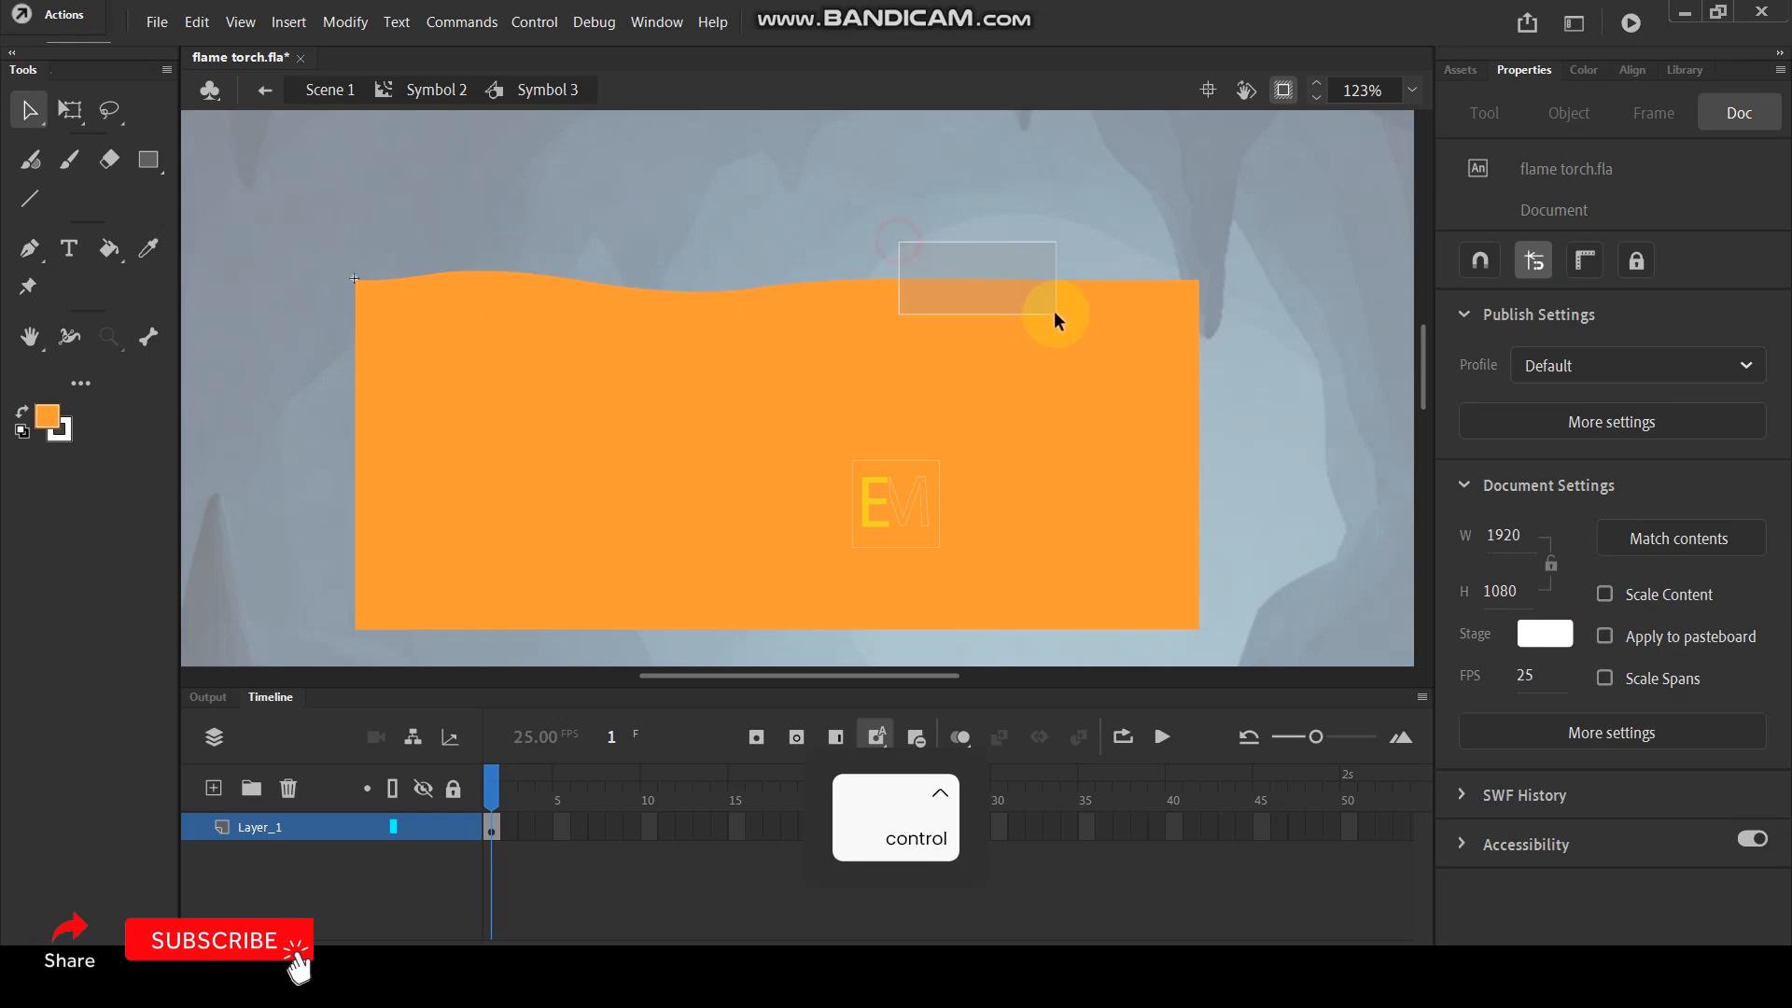
Bend the right half of the rectangle's top edge into a shallow dip followed by a crest near the corner.
drag(1054, 311, 1055, 313)
click(1006, 237)
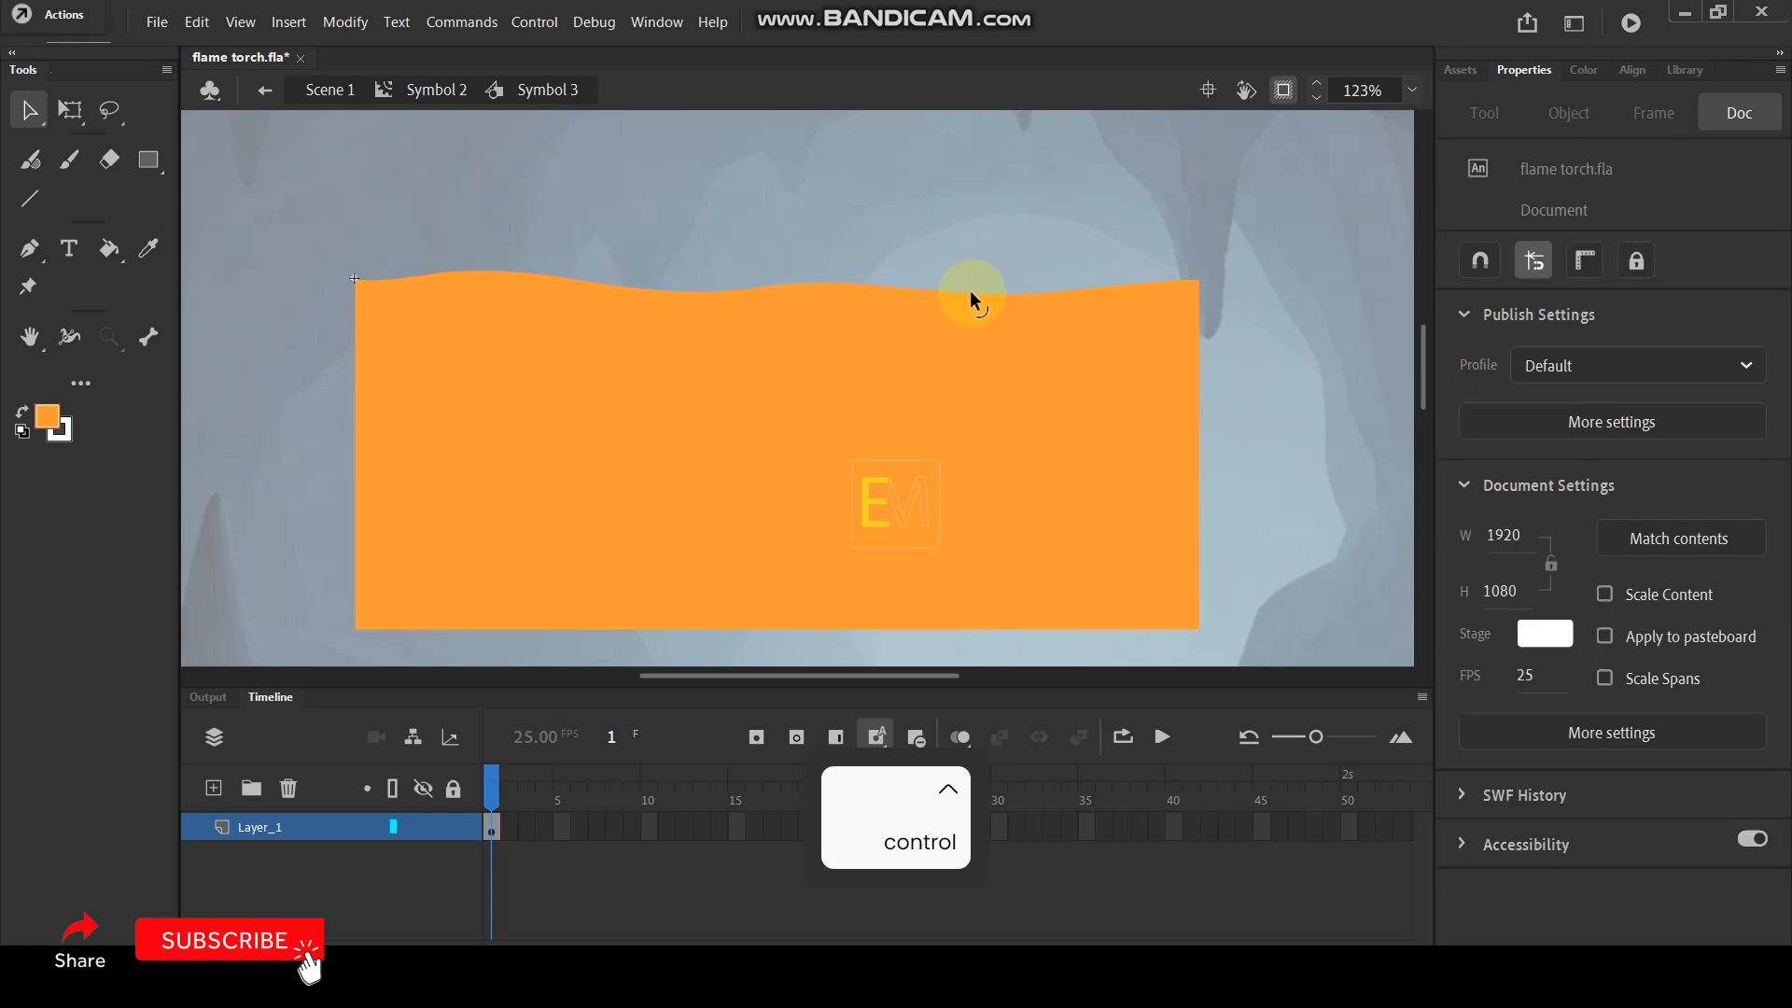
drag(1031, 216, 1174, 328)
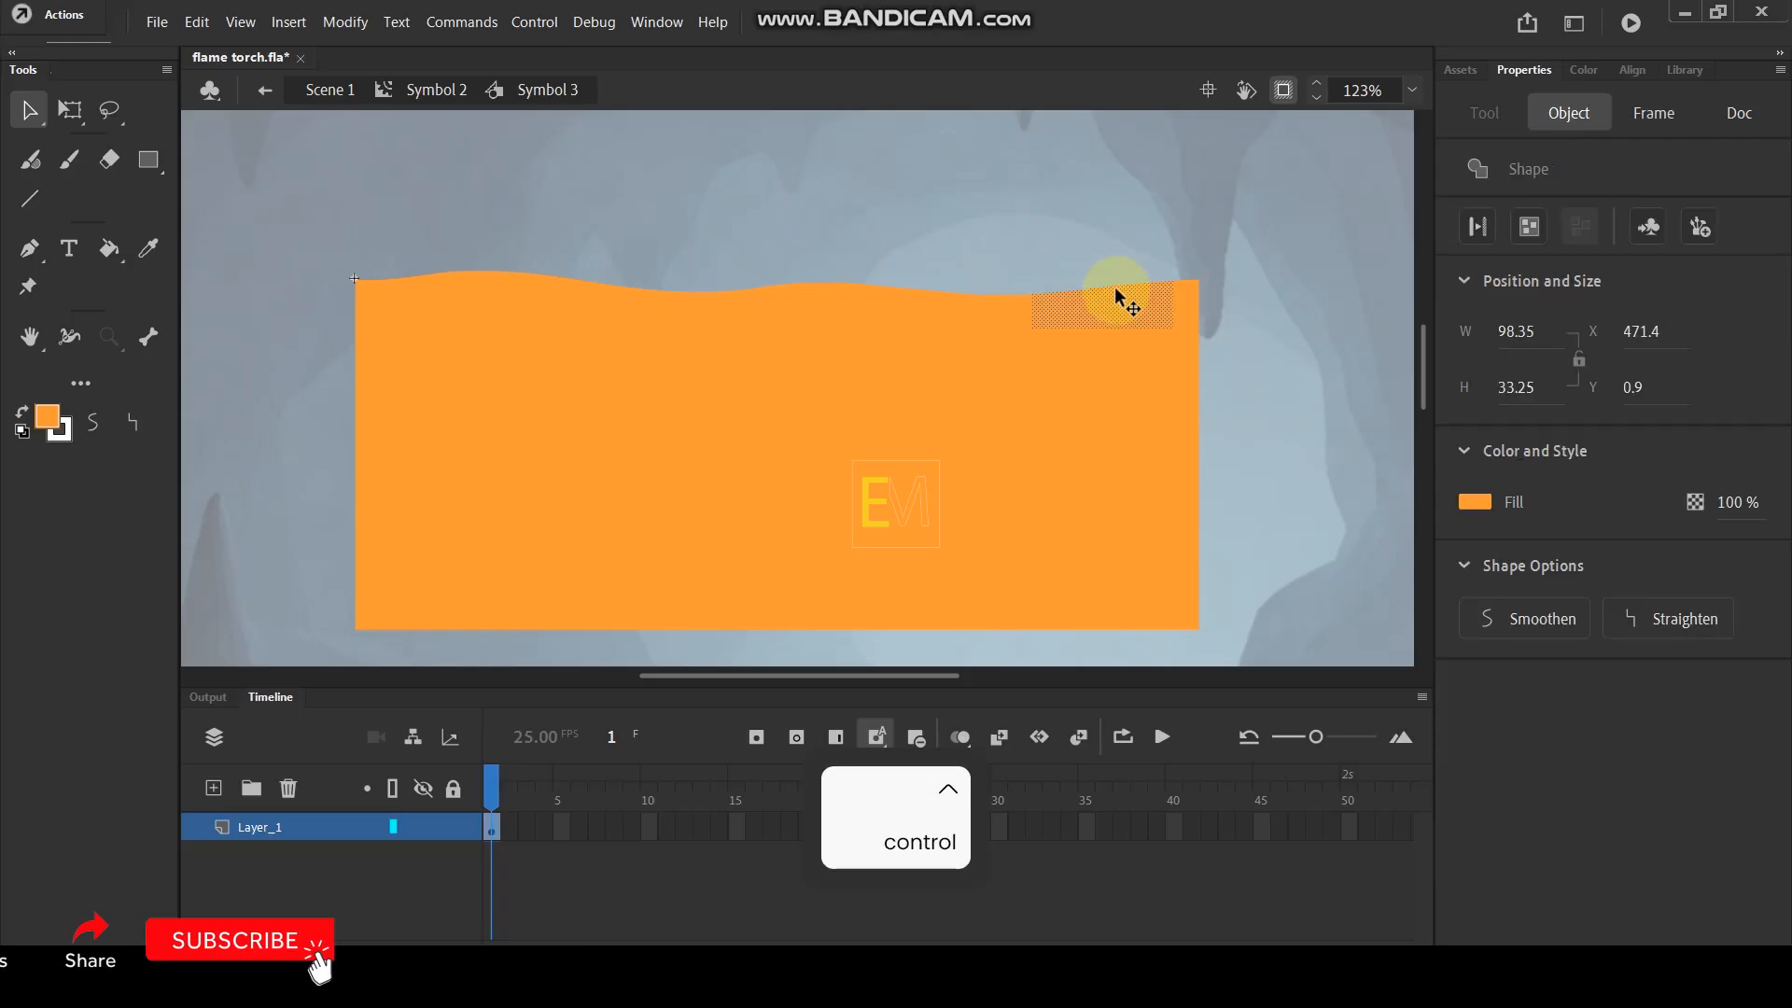
click(1142, 230)
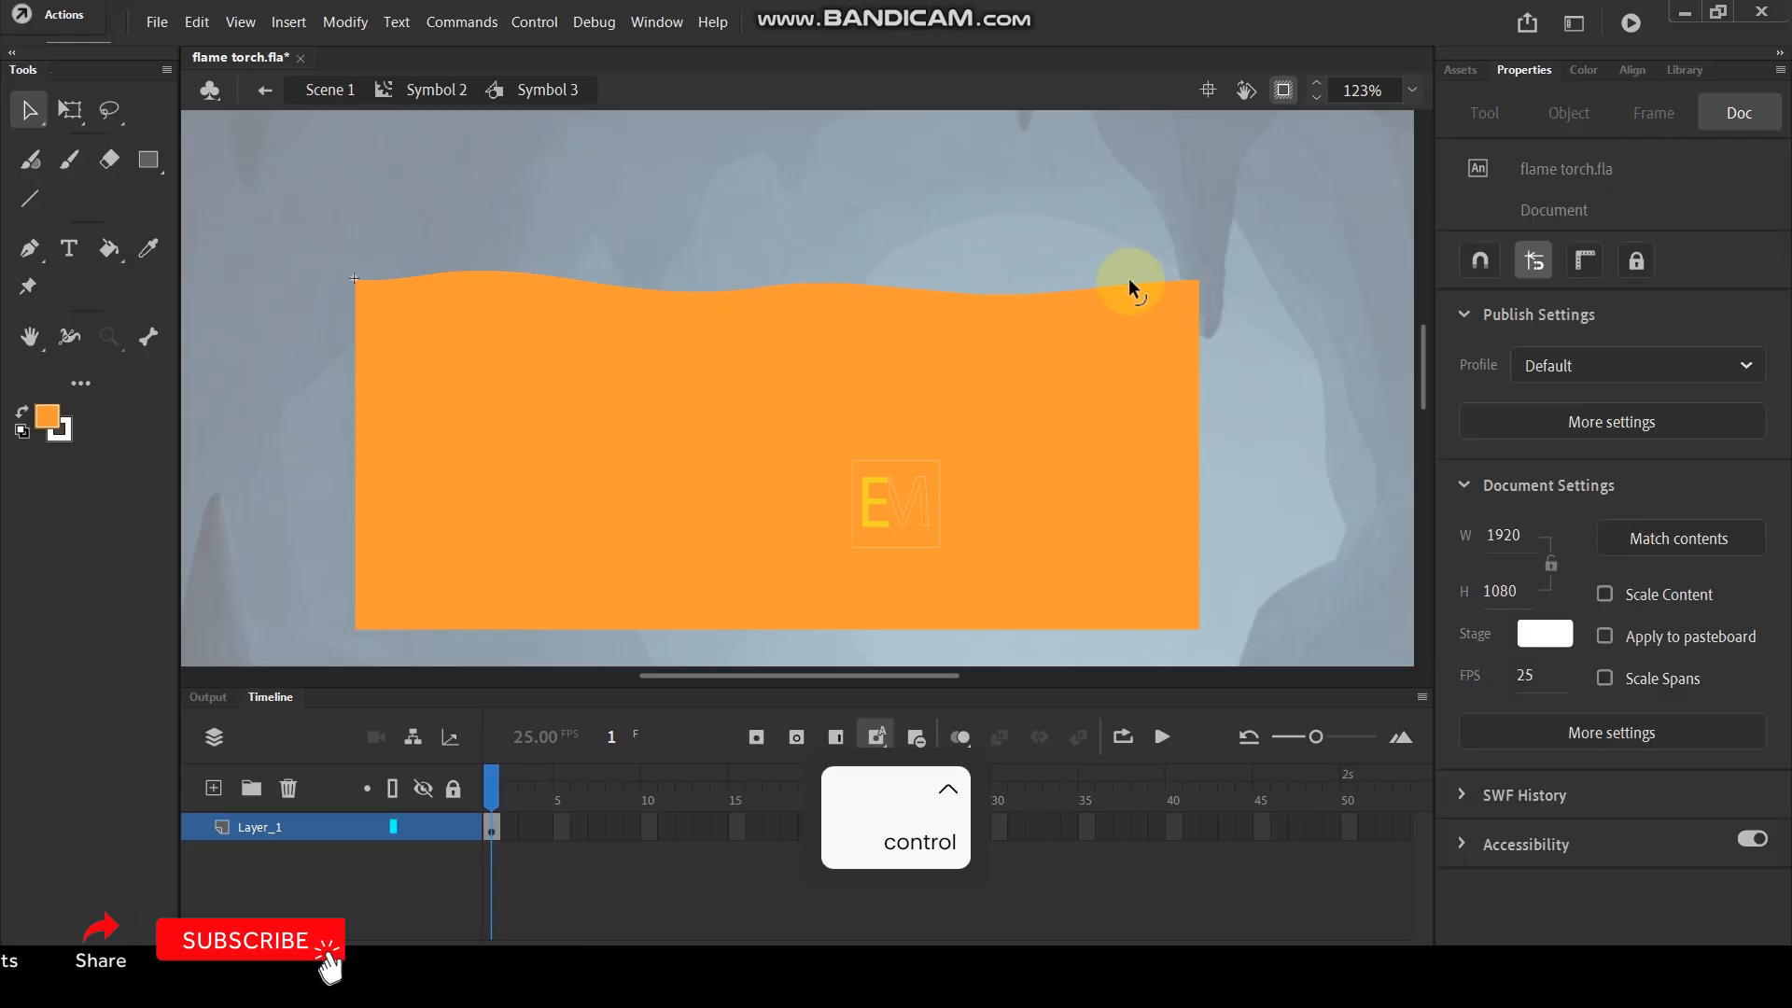
drag(1129, 279, 1128, 276)
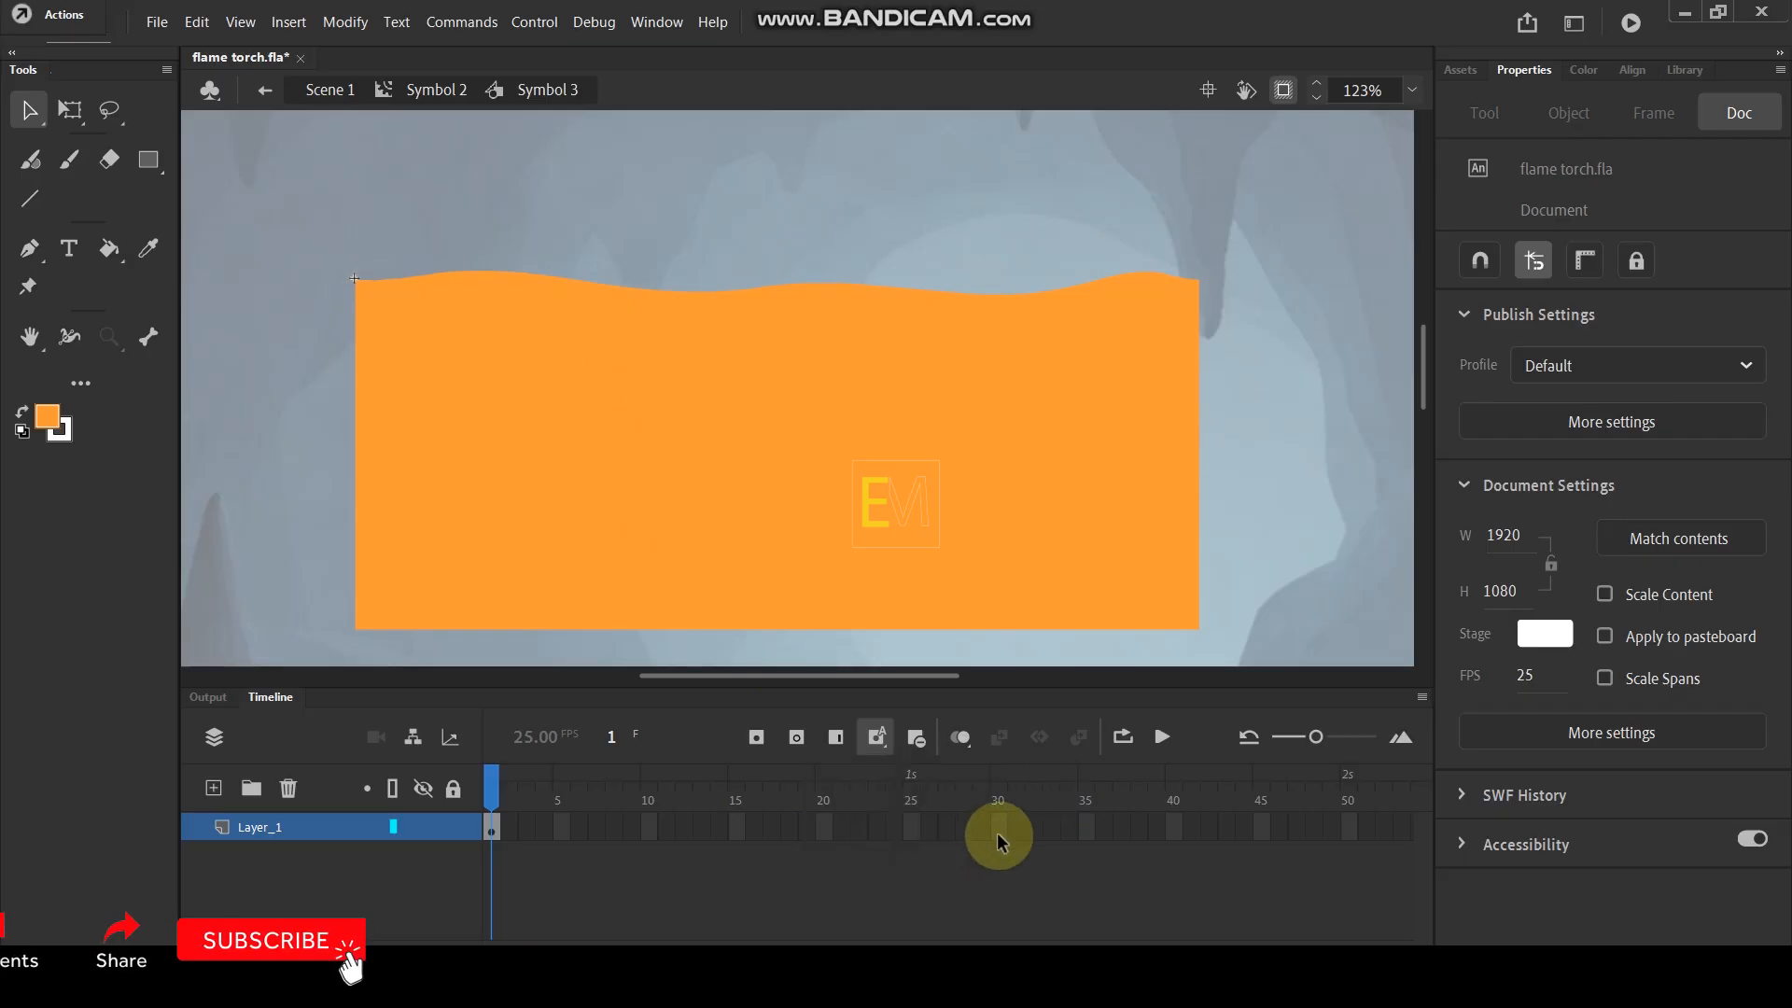
Insert a keyframe at frame 20 and create a shape tween between the two keyframes.
click(827, 823)
key(F6)
click(660, 820)
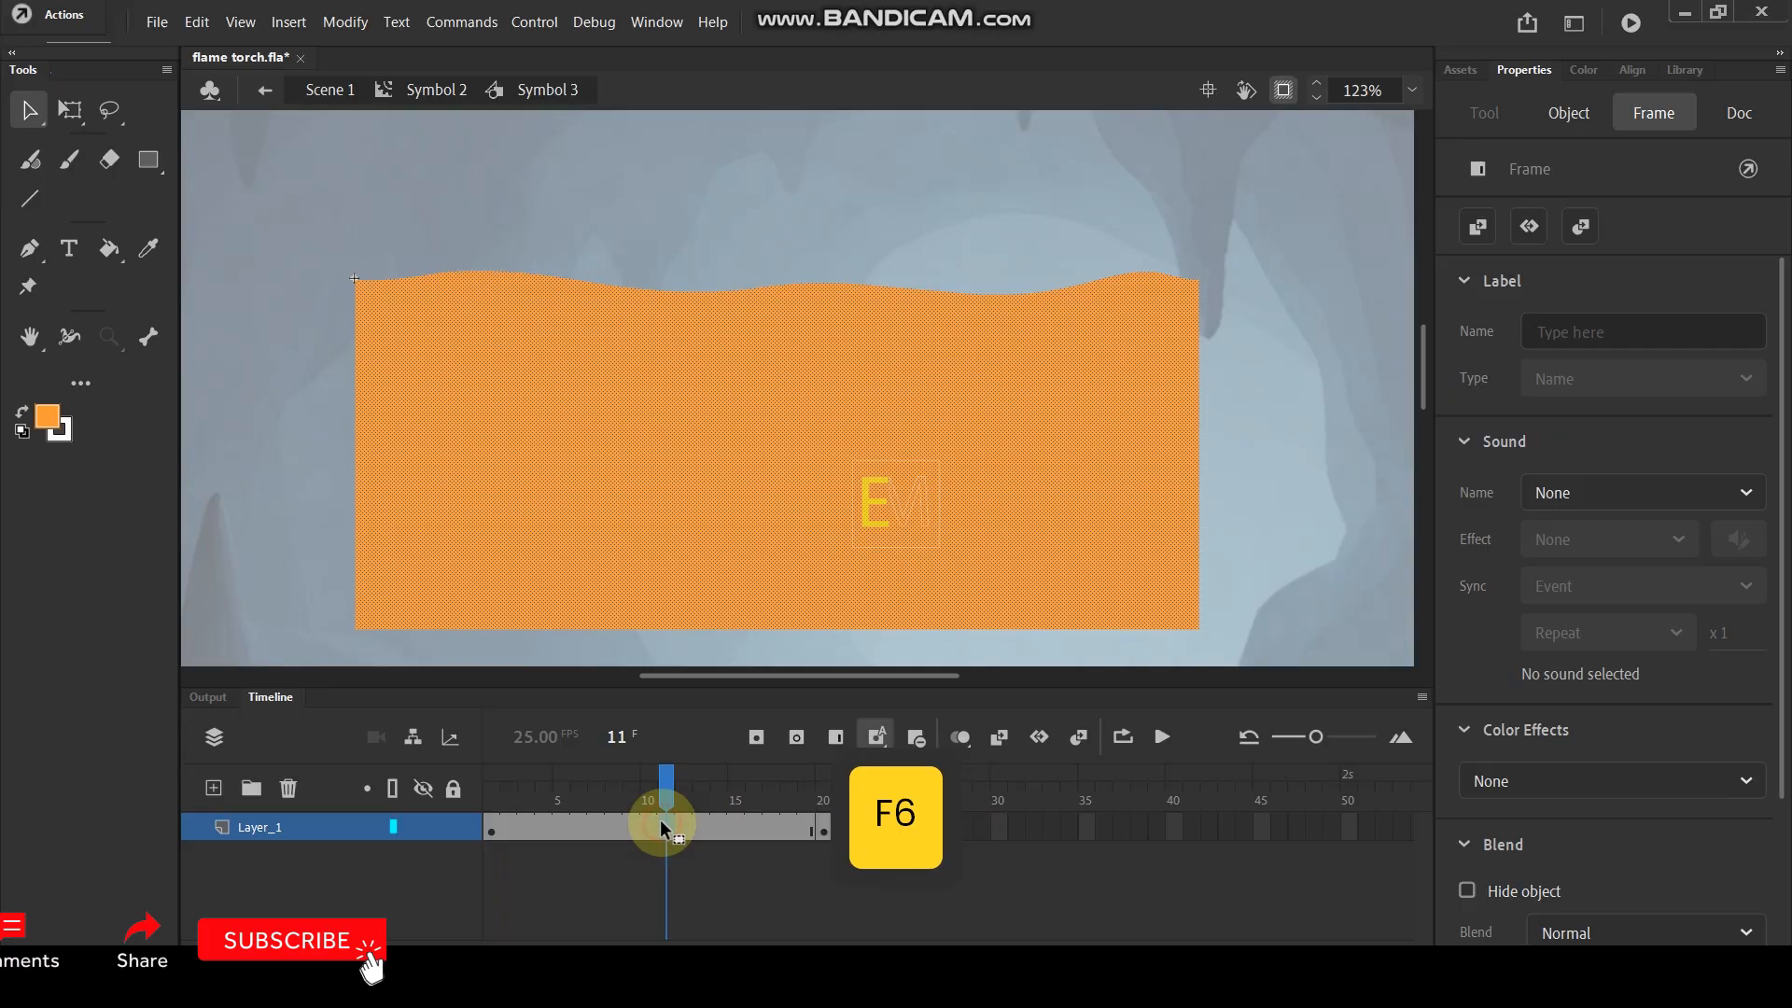
right_click(664, 827)
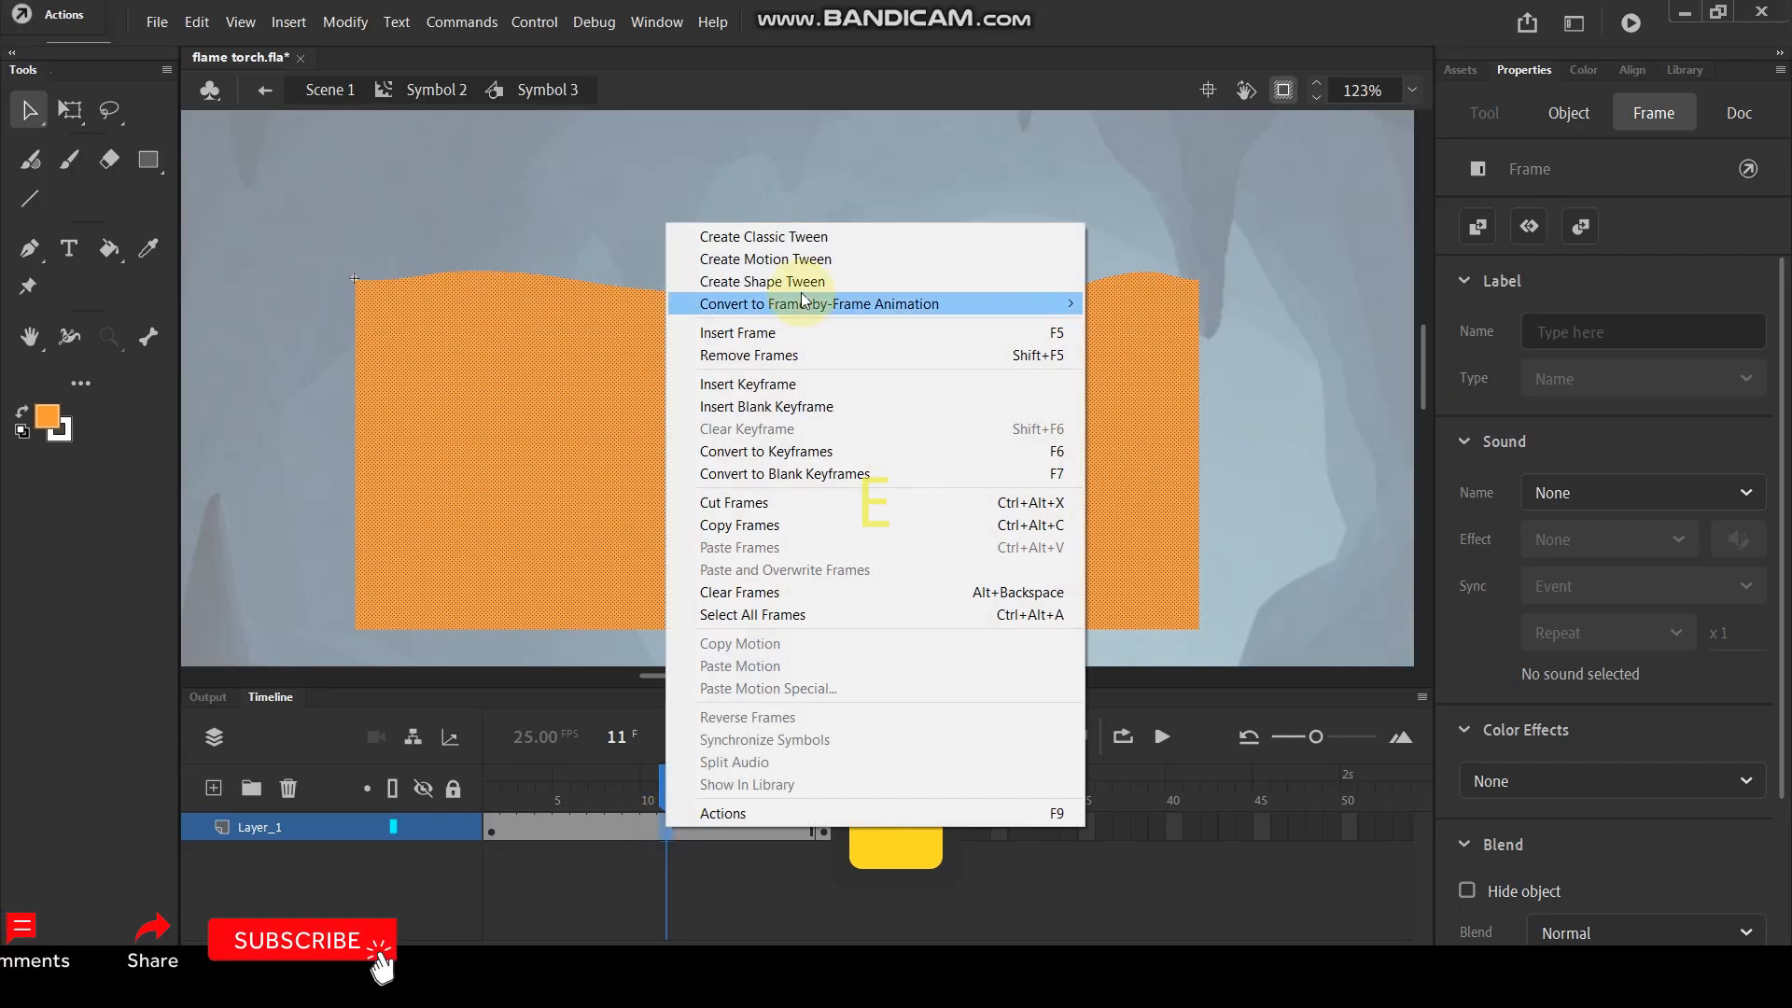
click(761, 280)
Add a shape hint on frame 1 at the shape's upper-left corner, with snapping to objects enabled.
drag(680, 775, 491, 803)
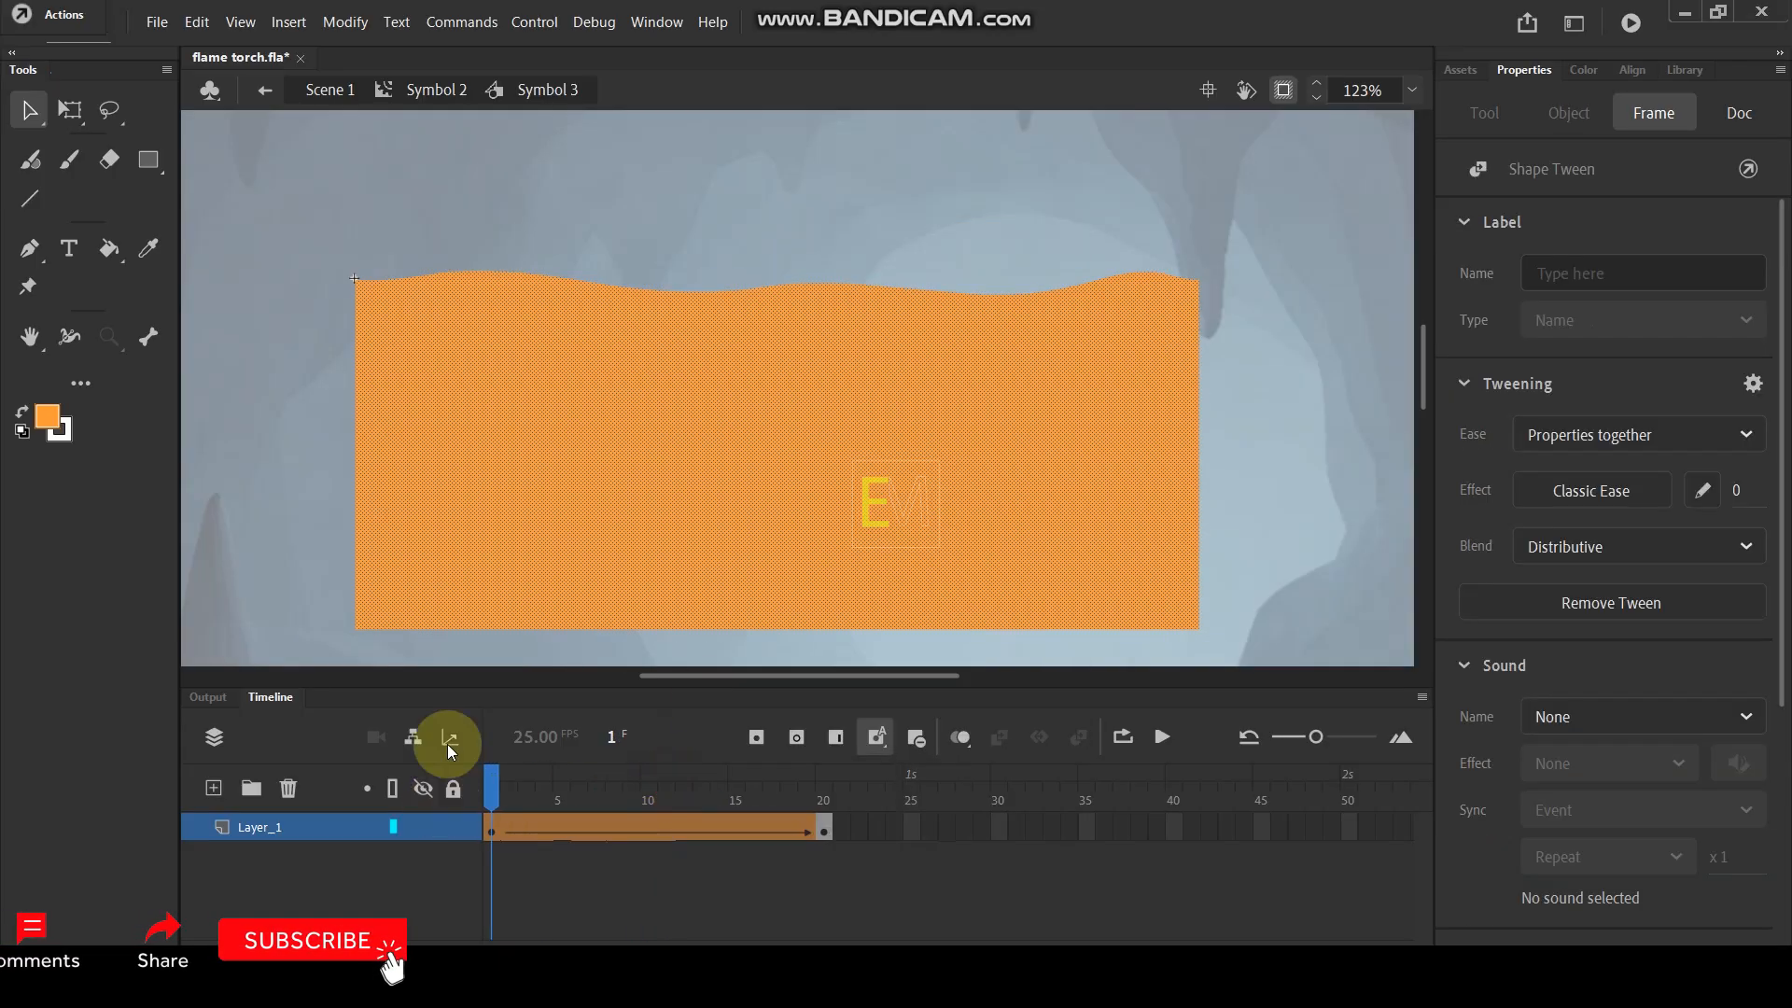
click(300, 311)
click(287, 22)
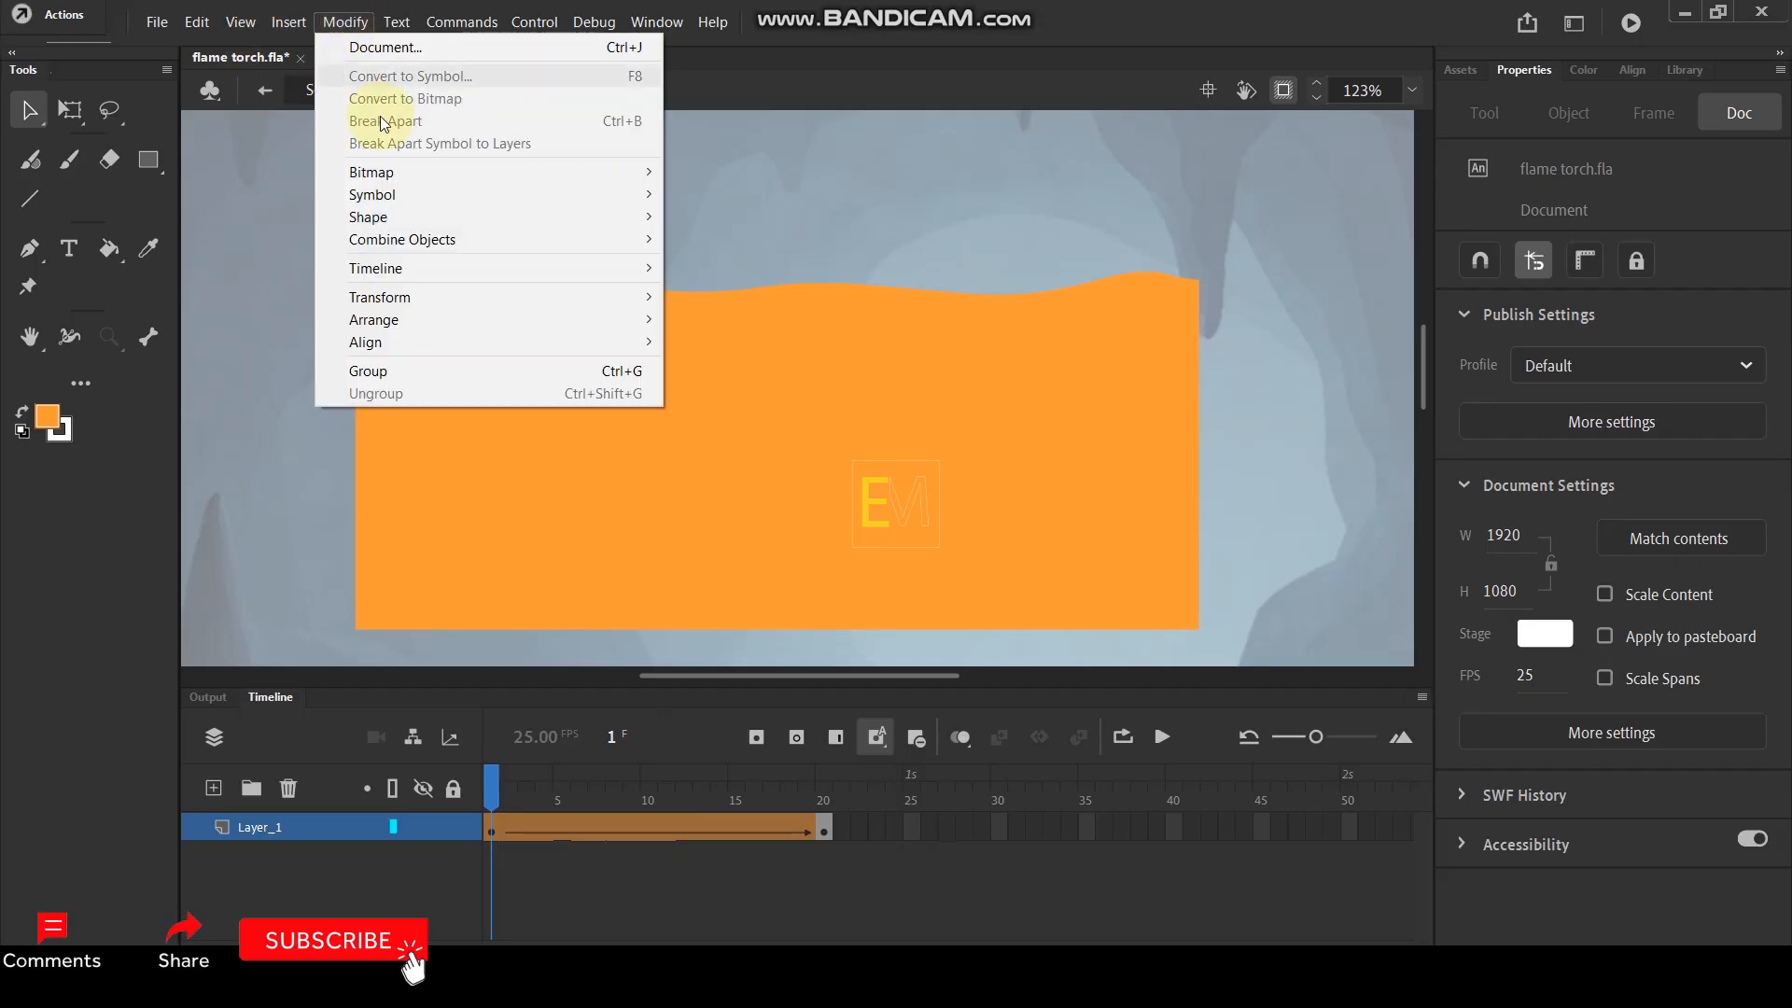
mouse_move(451, 220)
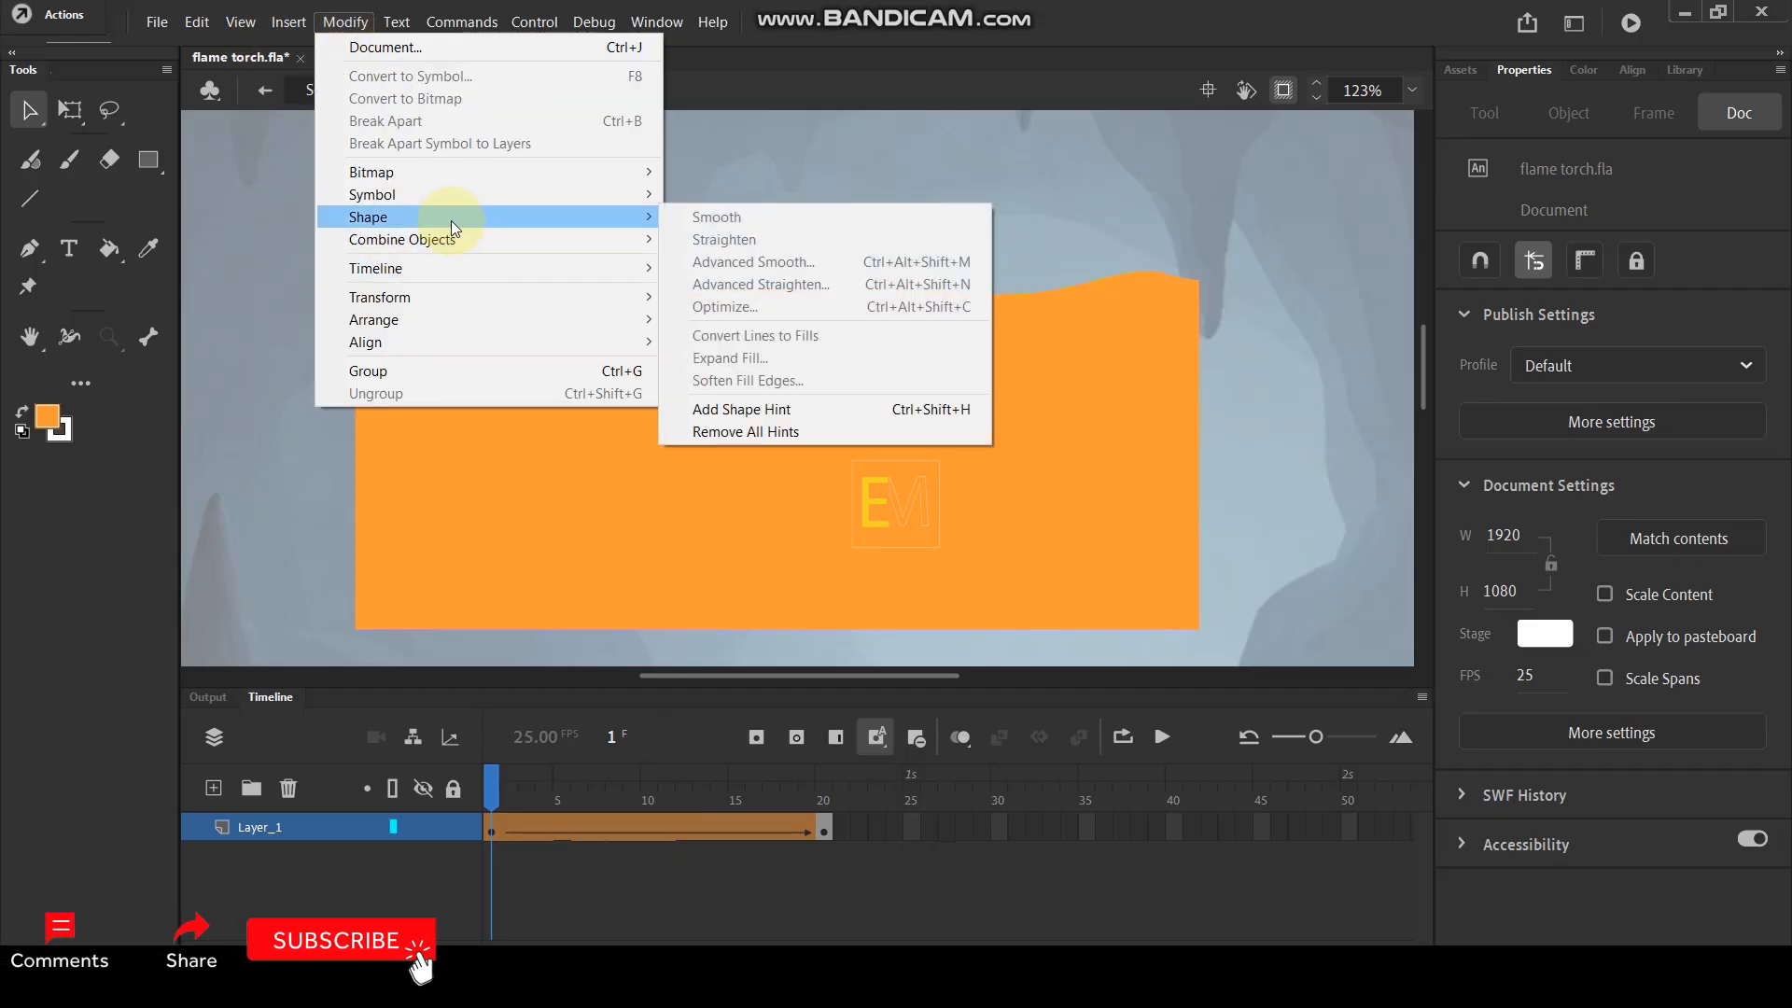
click(754, 411)
drag(776, 451, 356, 288)
click(1480, 260)
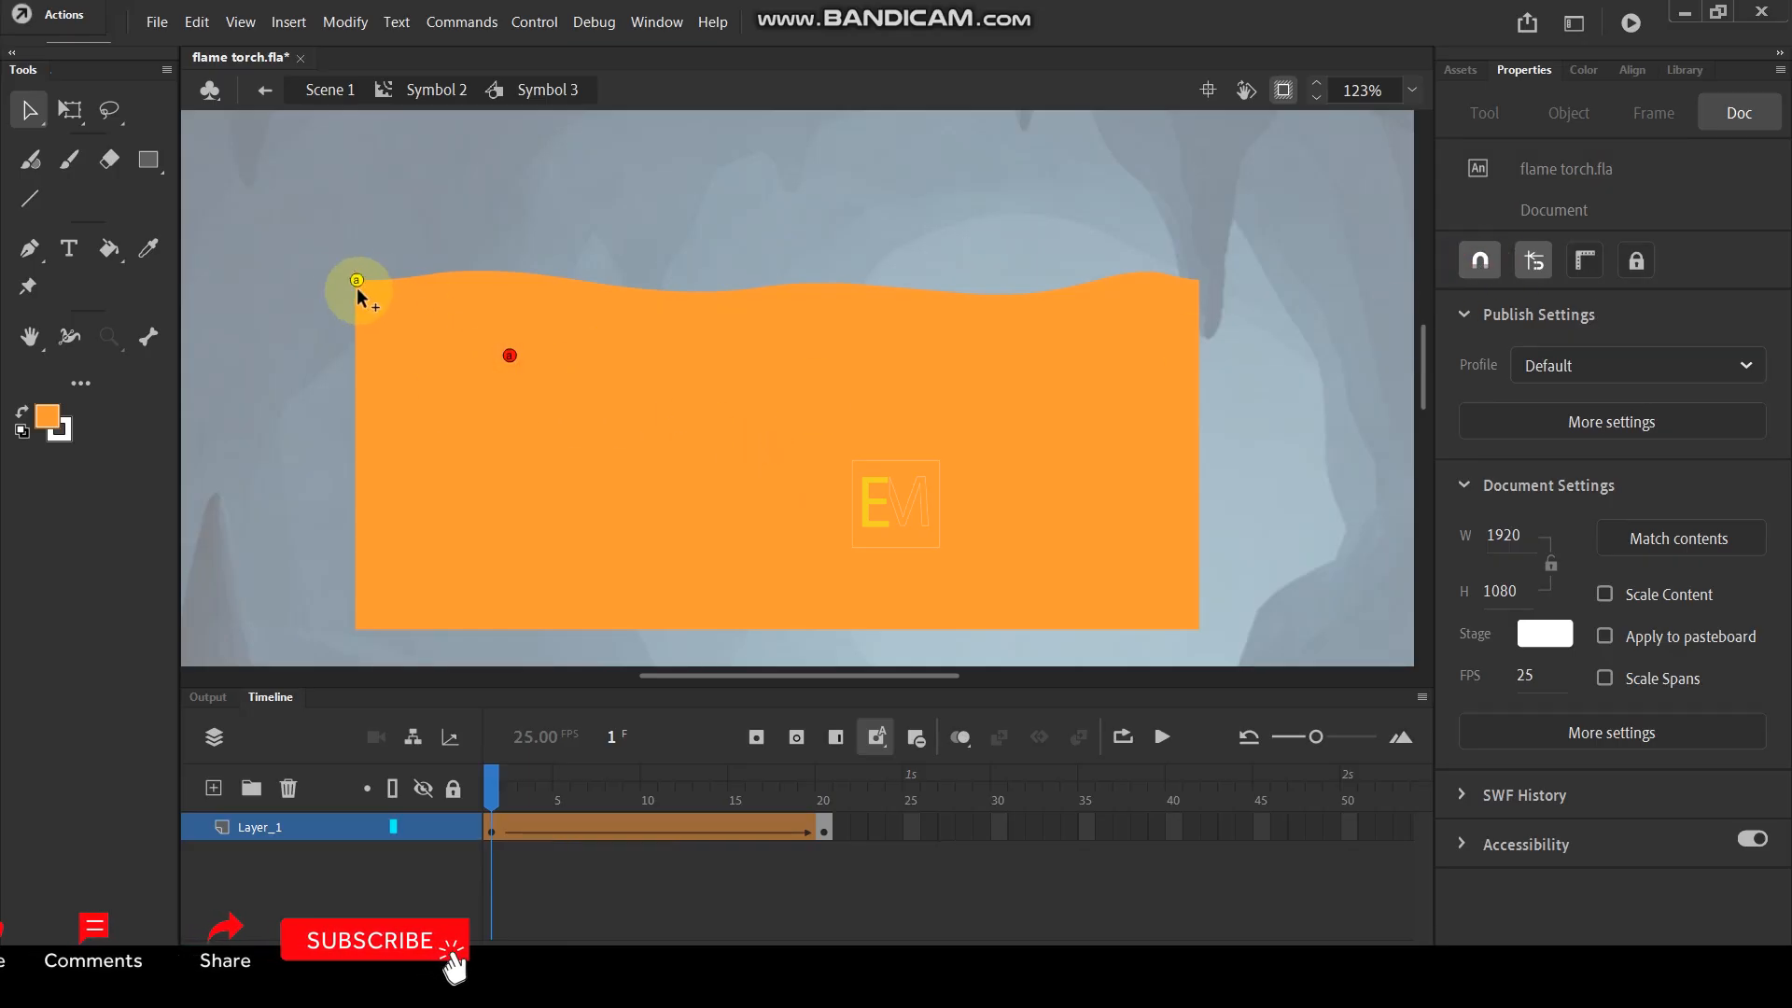
Add a second shape hint and place it on the shape's lower-left corner.
click(345, 22)
mouse_move(441, 218)
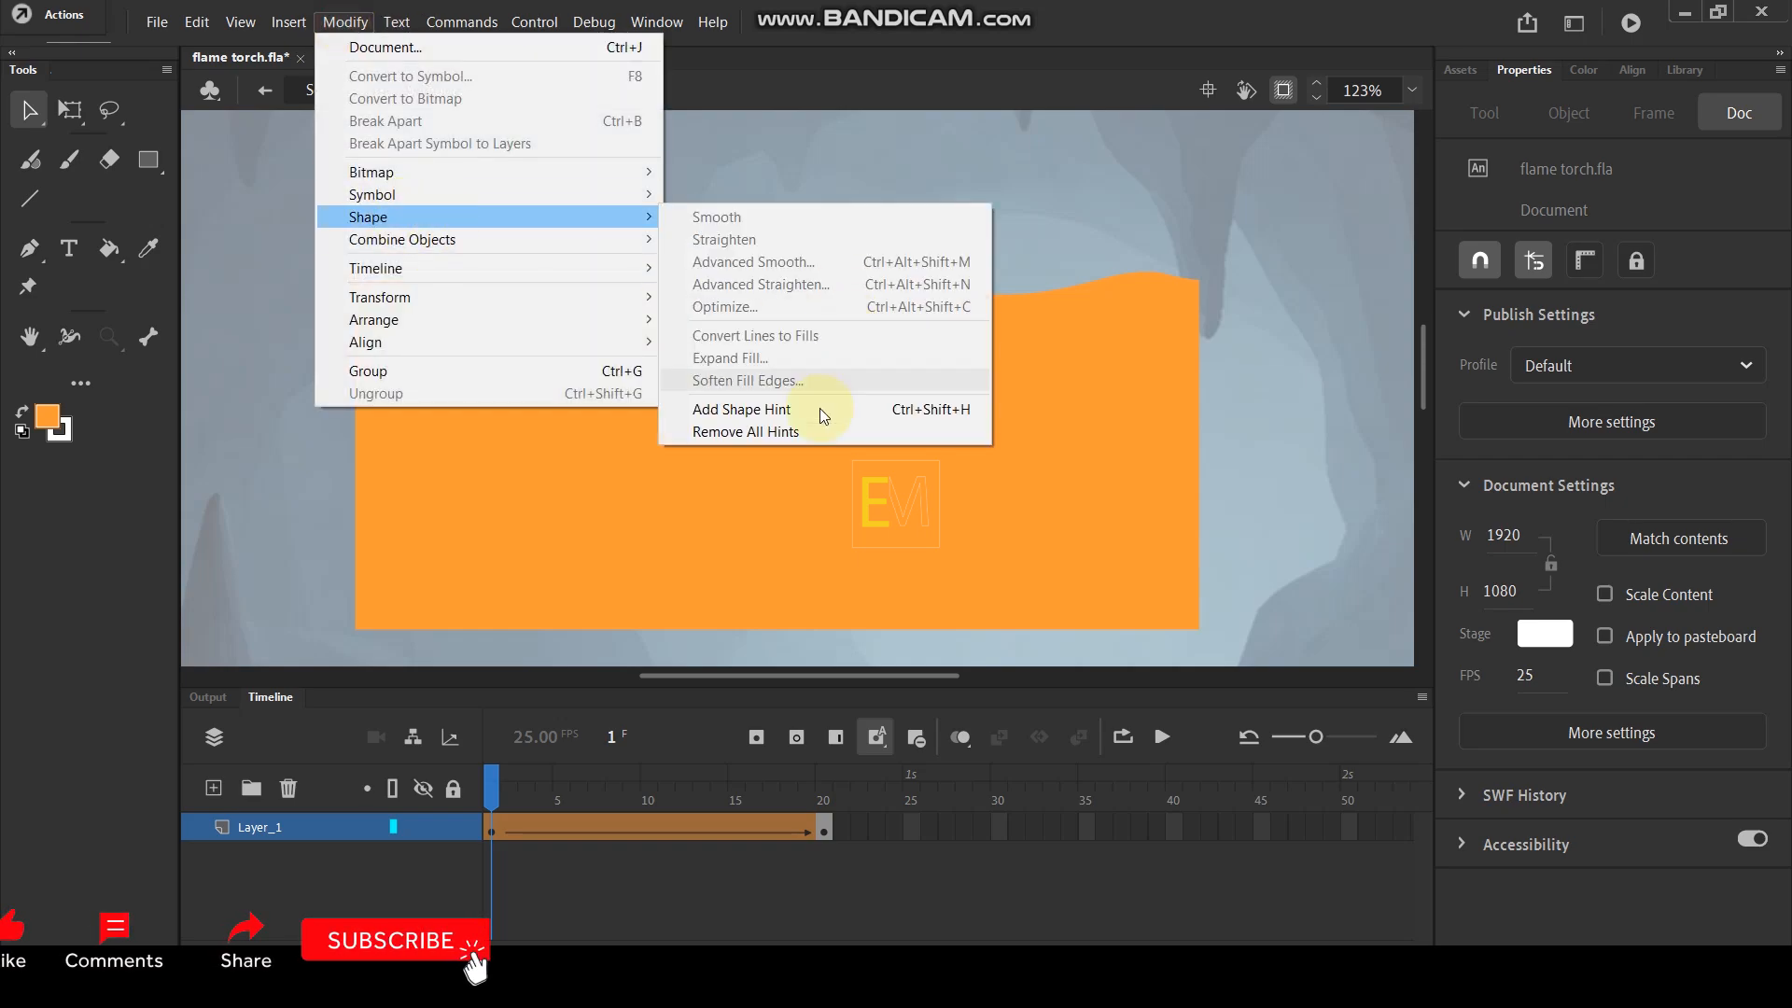
click(784, 411)
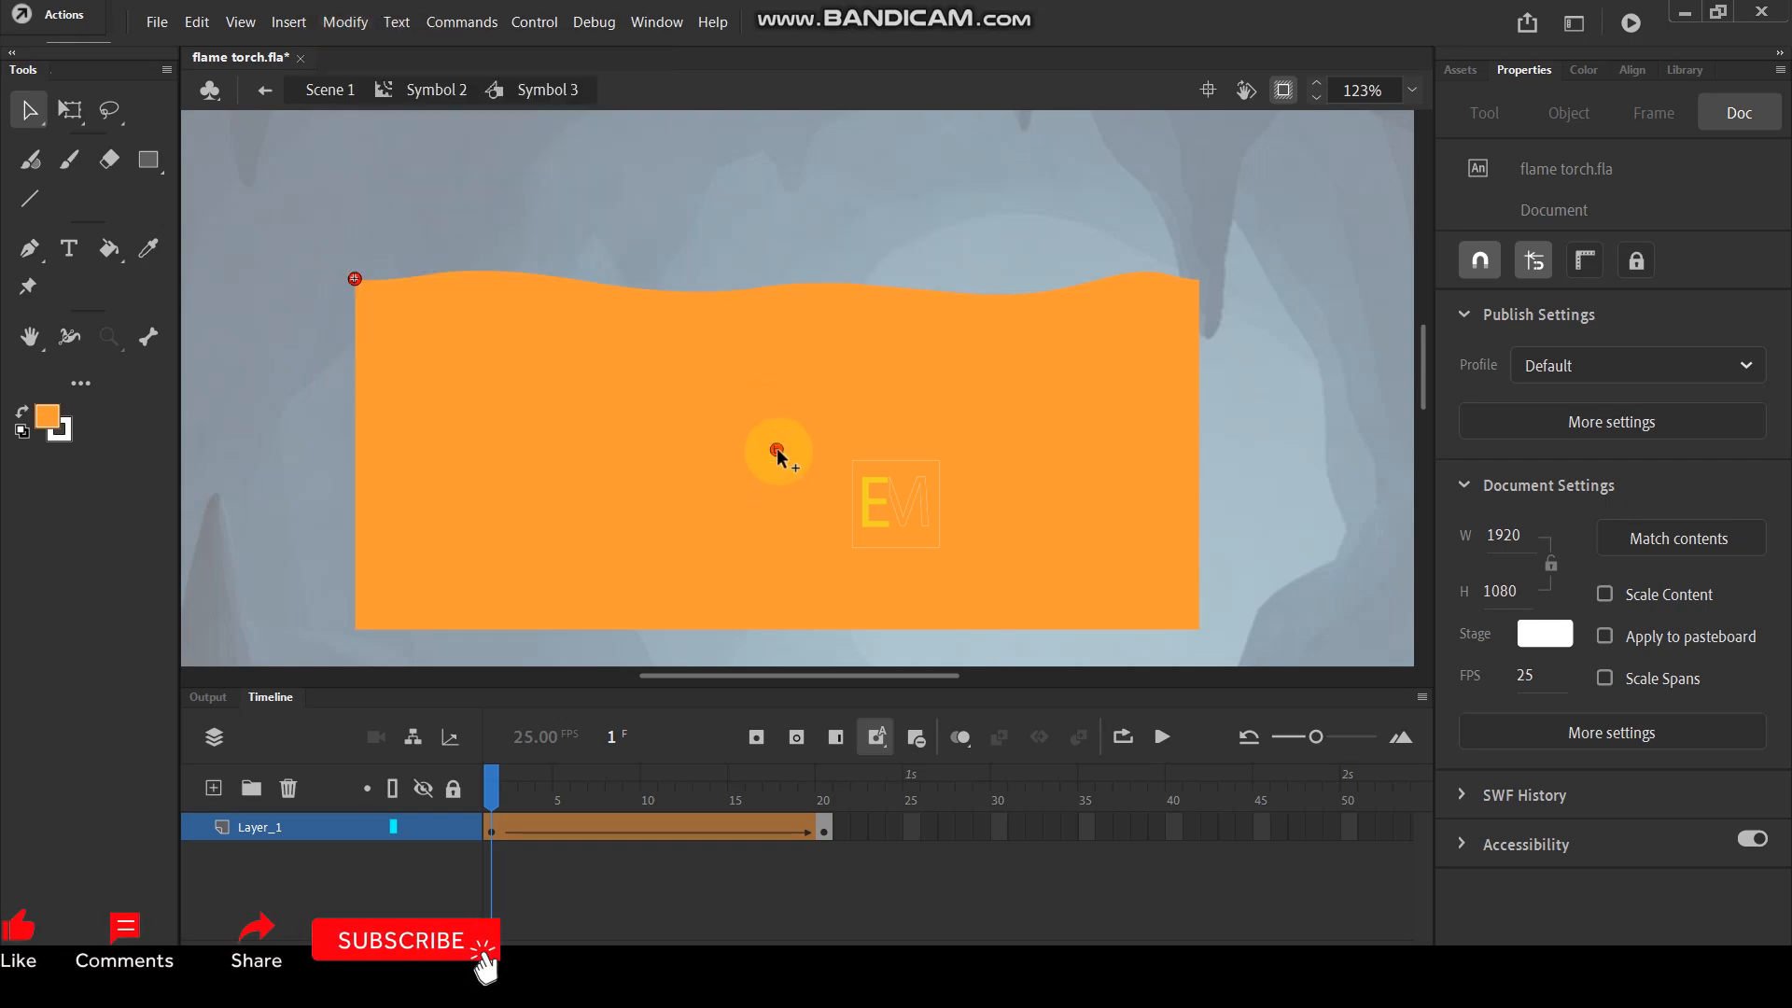
drag(778, 454, 608, 520)
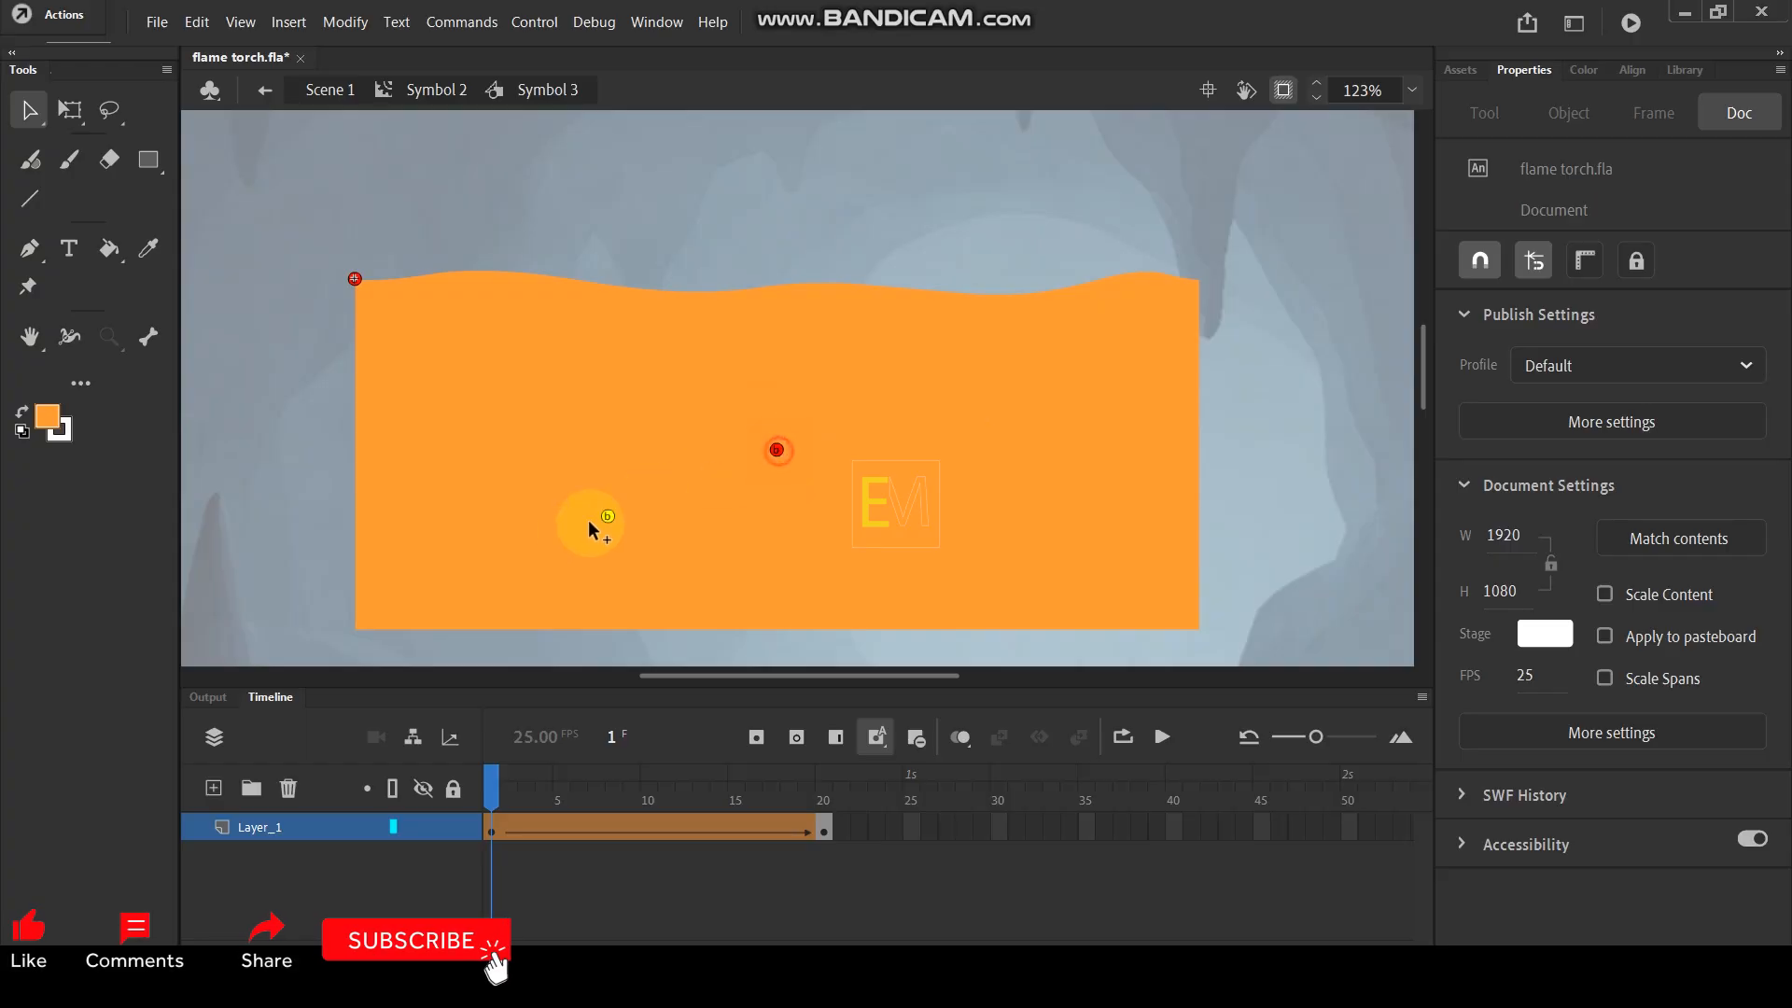
drag(378, 624, 355, 627)
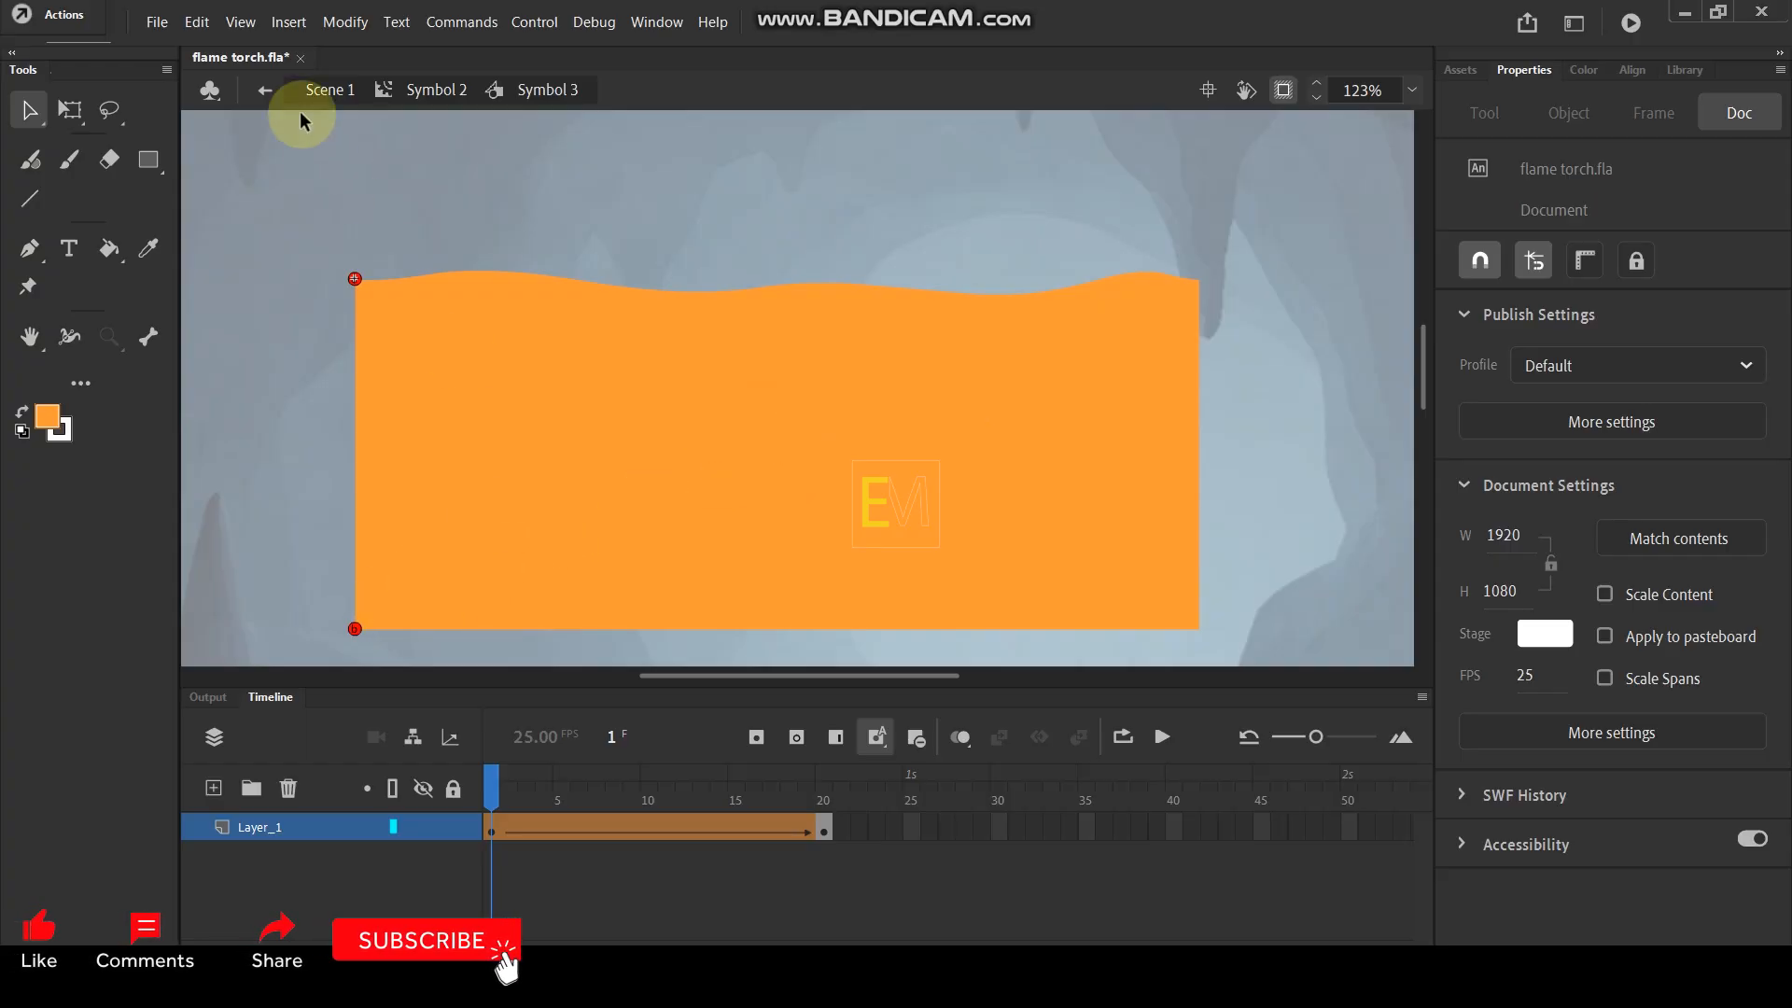
Add a third shape hint and place it on the shape's upper-right corner.
click(344, 26)
mouse_move(495, 221)
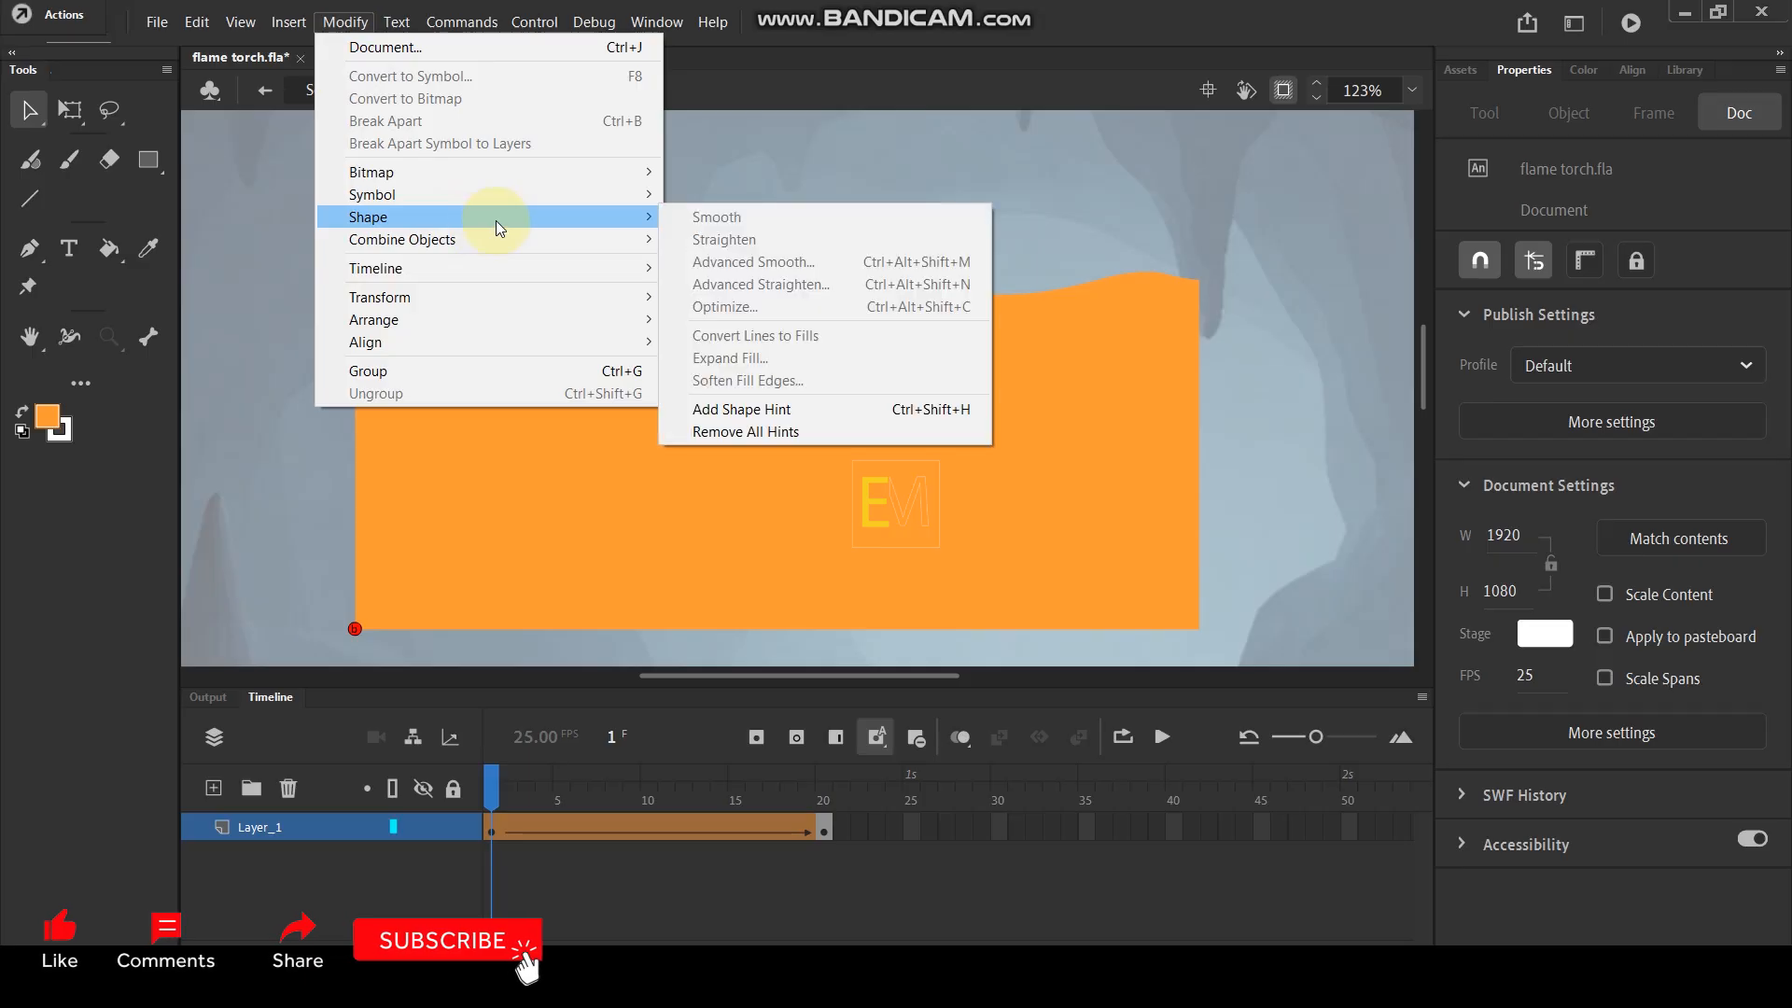
click(780, 412)
drag(775, 451, 1199, 279)
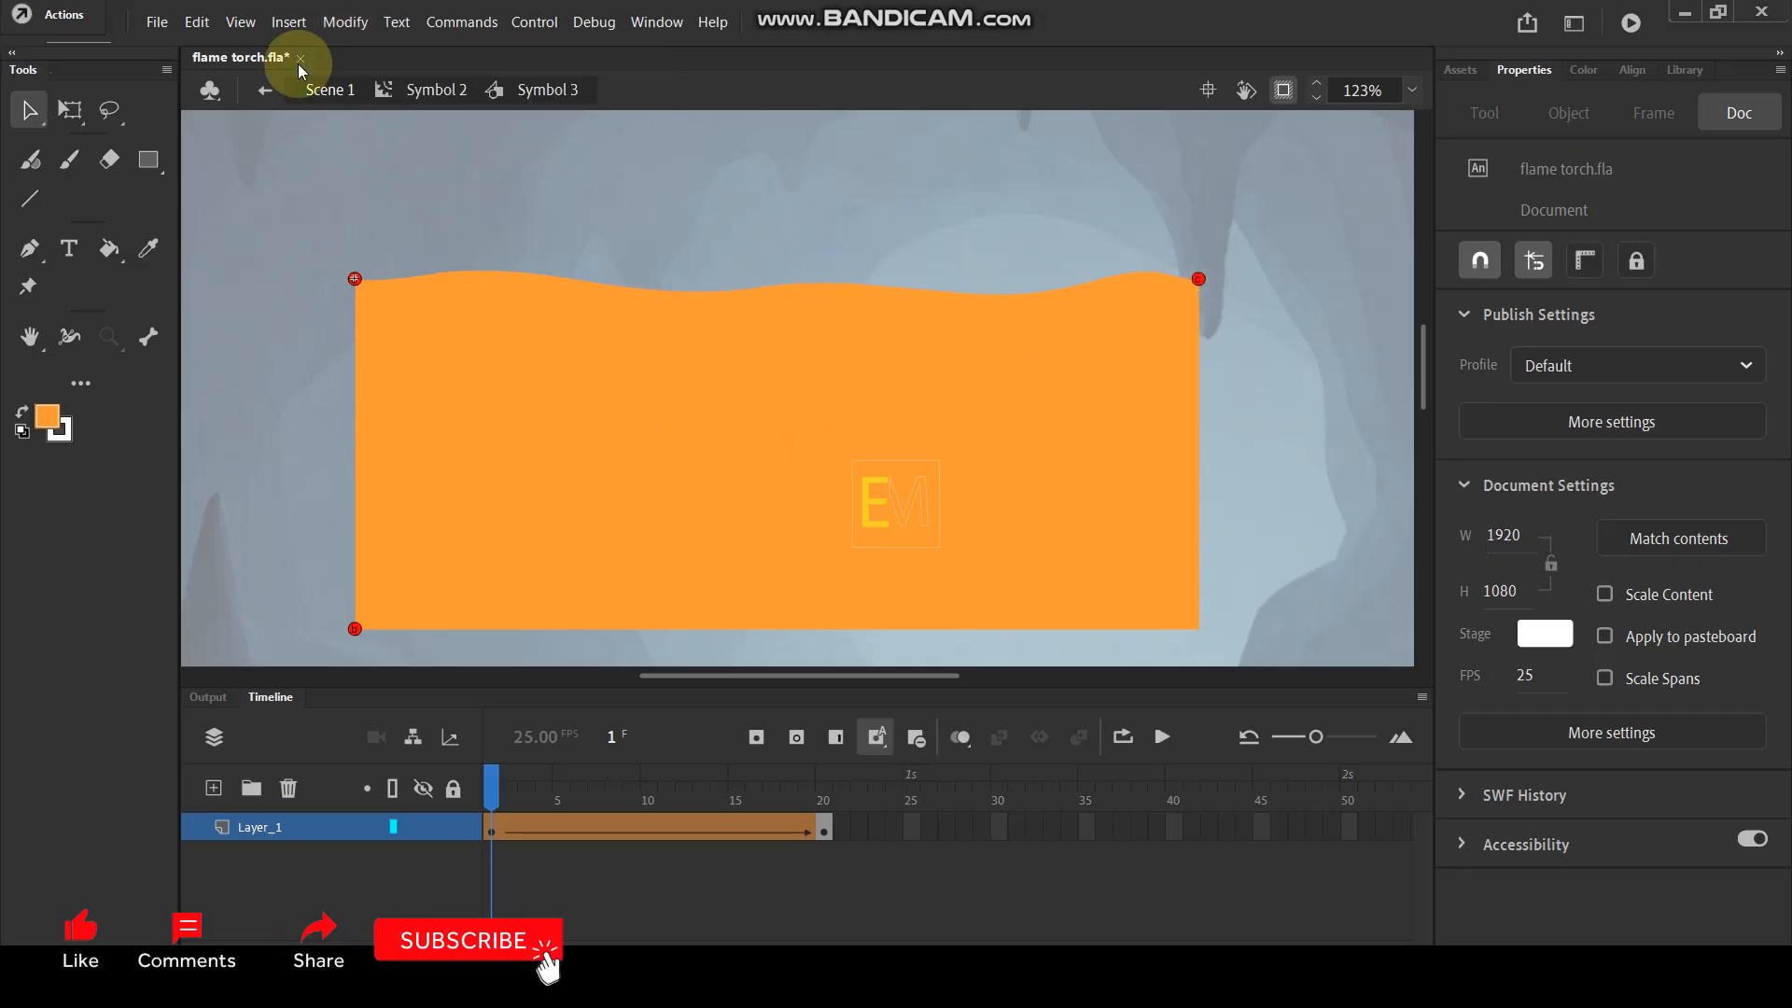
Add a fourth shape hint and place it on the shape's lower-right corner.
click(346, 21)
mouse_move(478, 221)
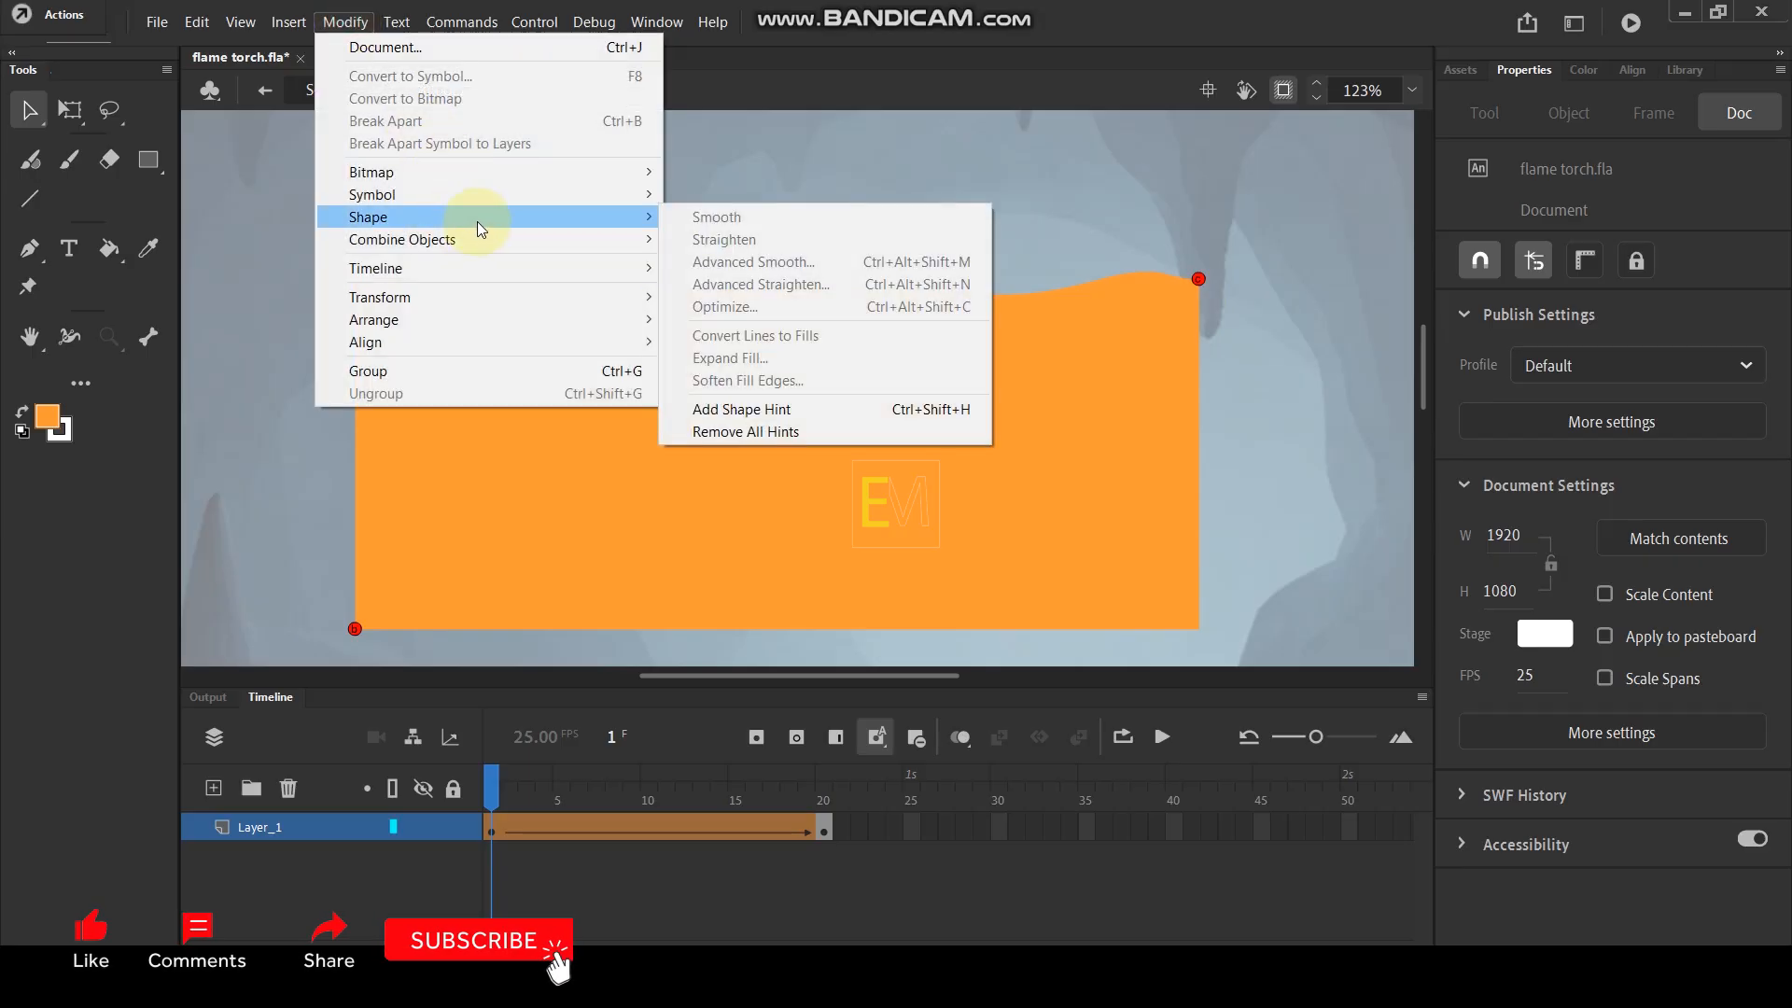
click(741, 409)
drag(917, 520, 1195, 632)
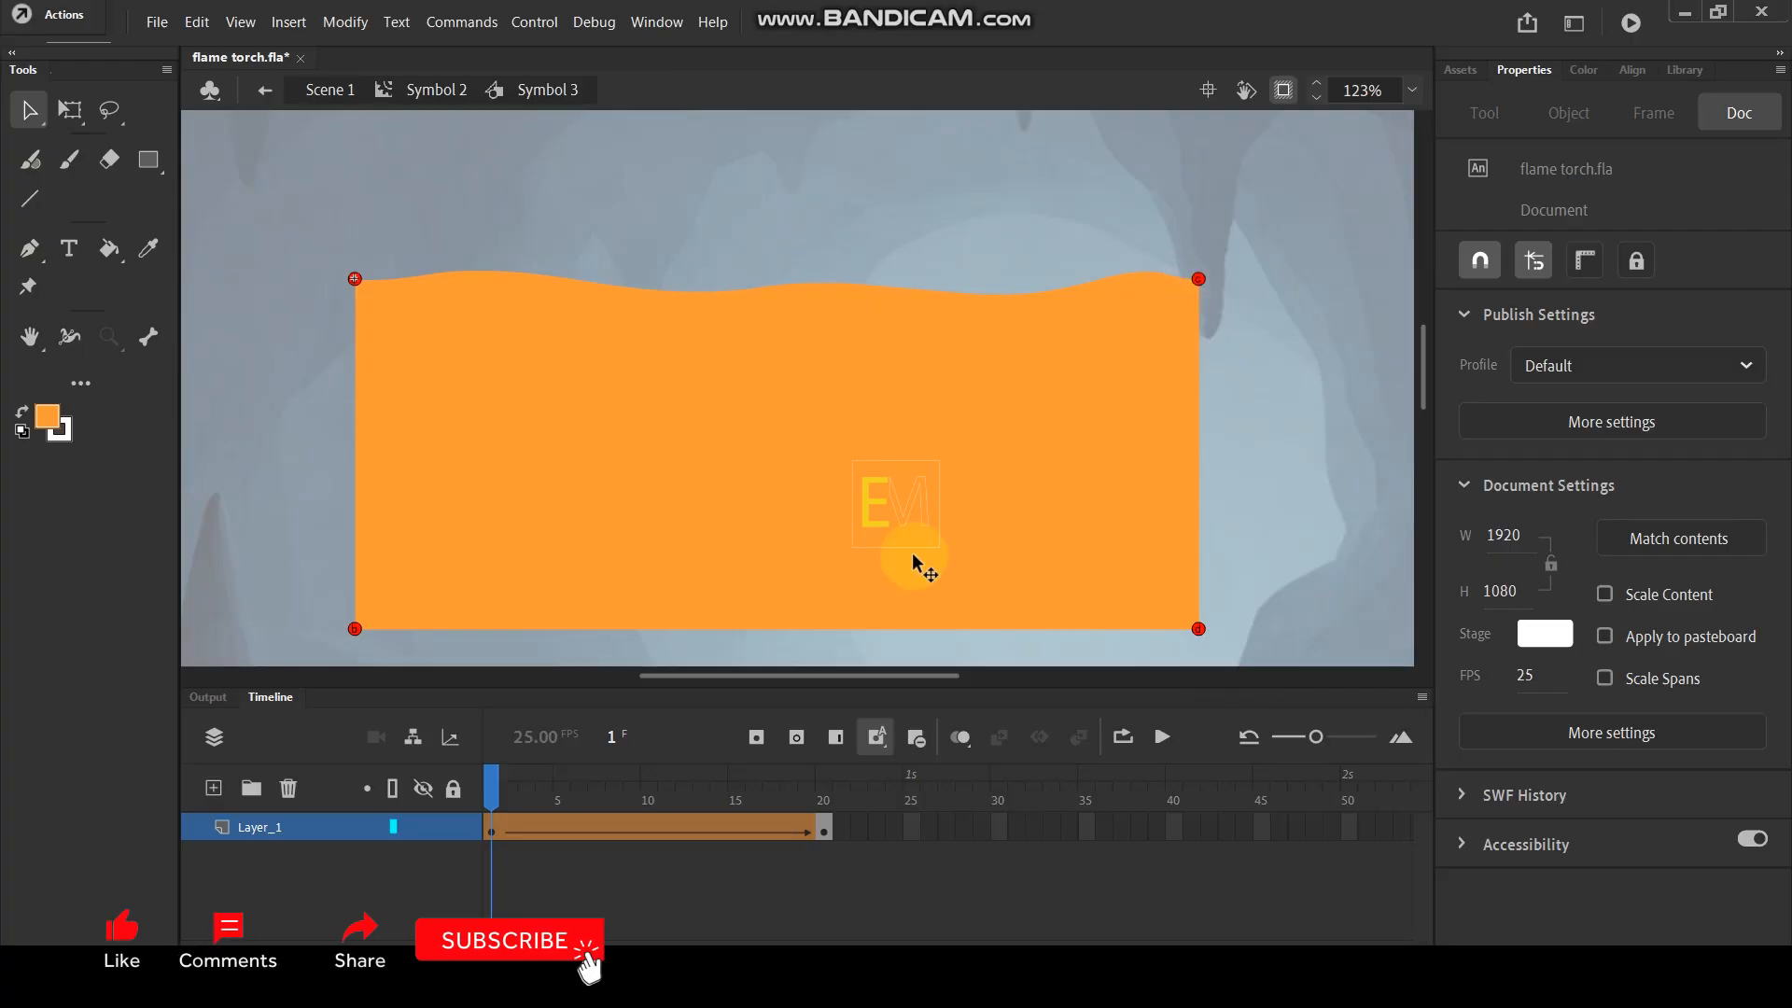
Add a fifth shape hint on the wavy top edge just right of the upper-left corner, and dismiss the battery notice.
click(343, 22)
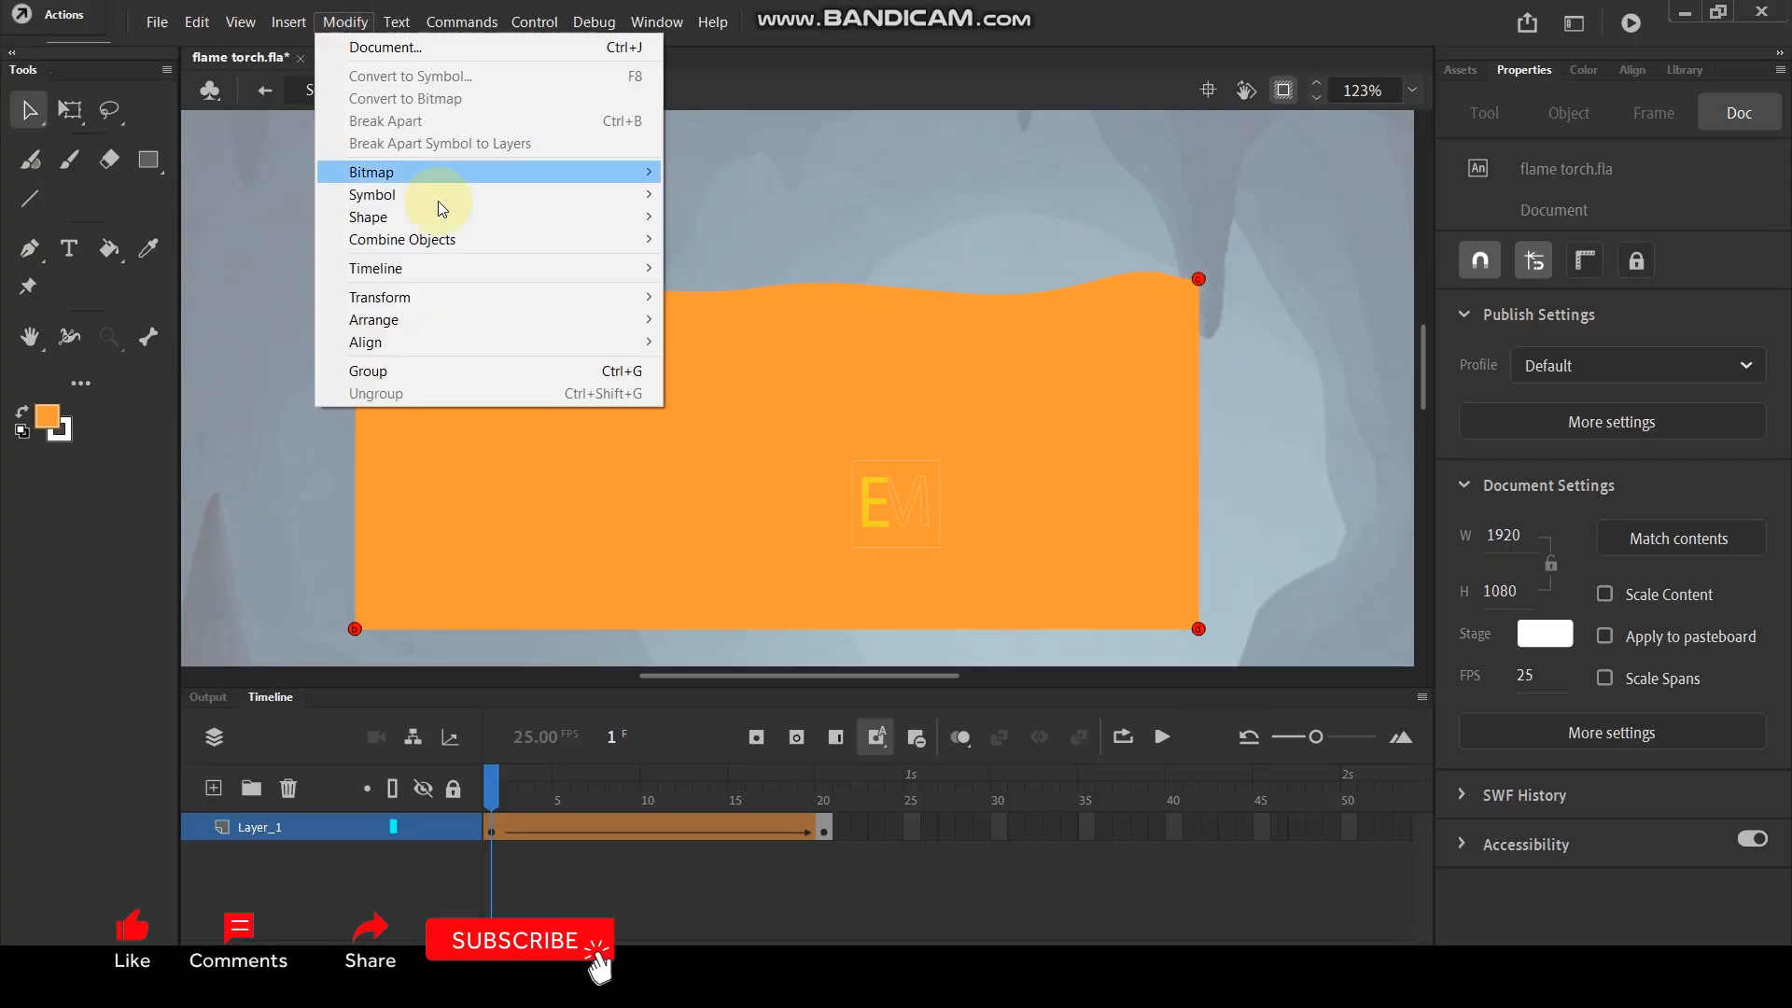
mouse_move(483, 218)
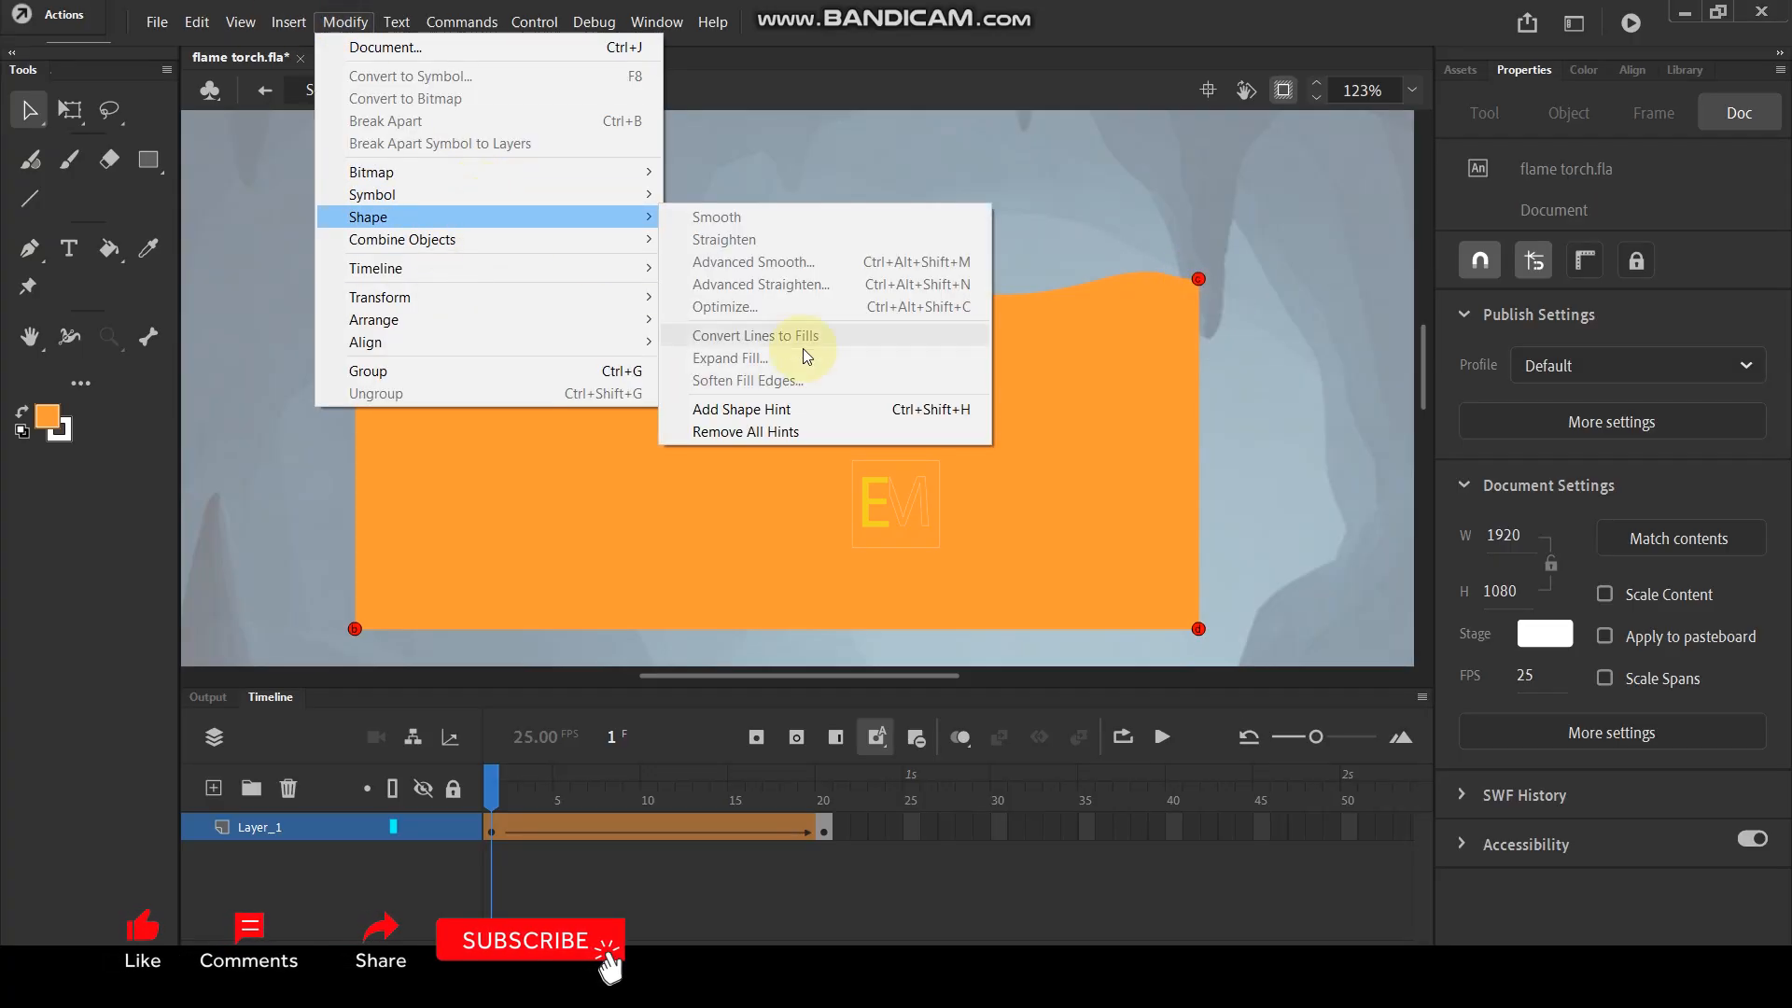
click(739, 410)
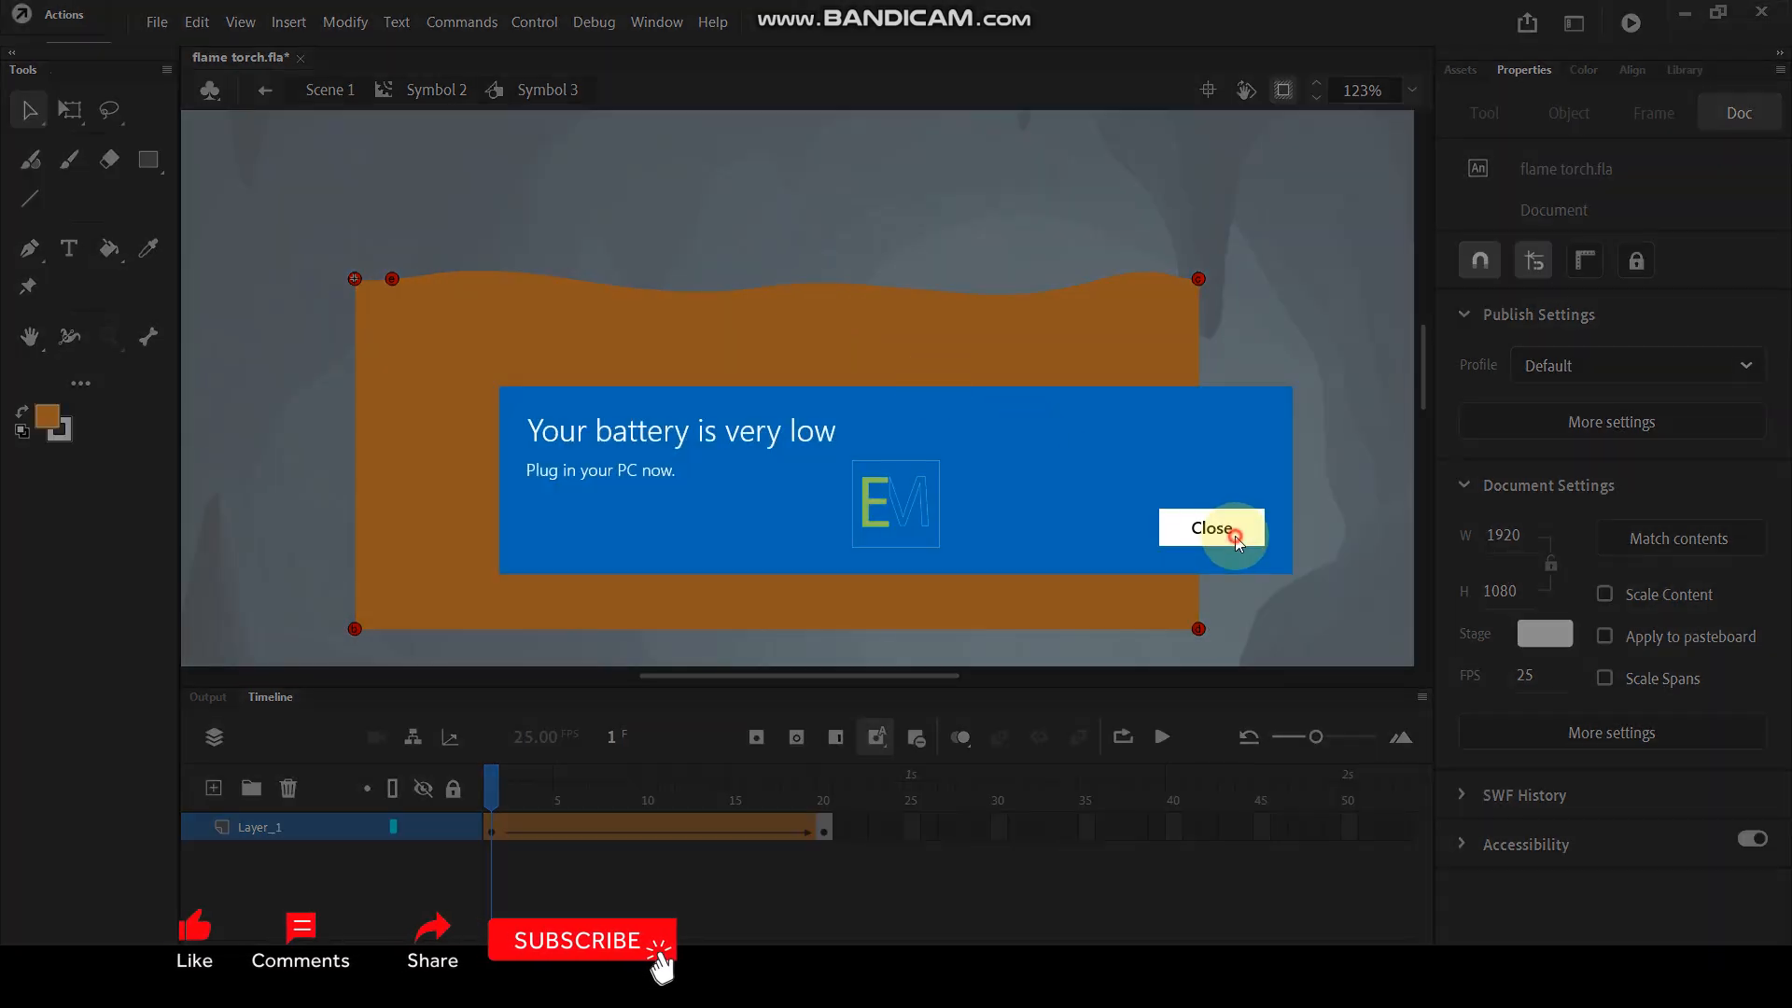
click(1212, 528)
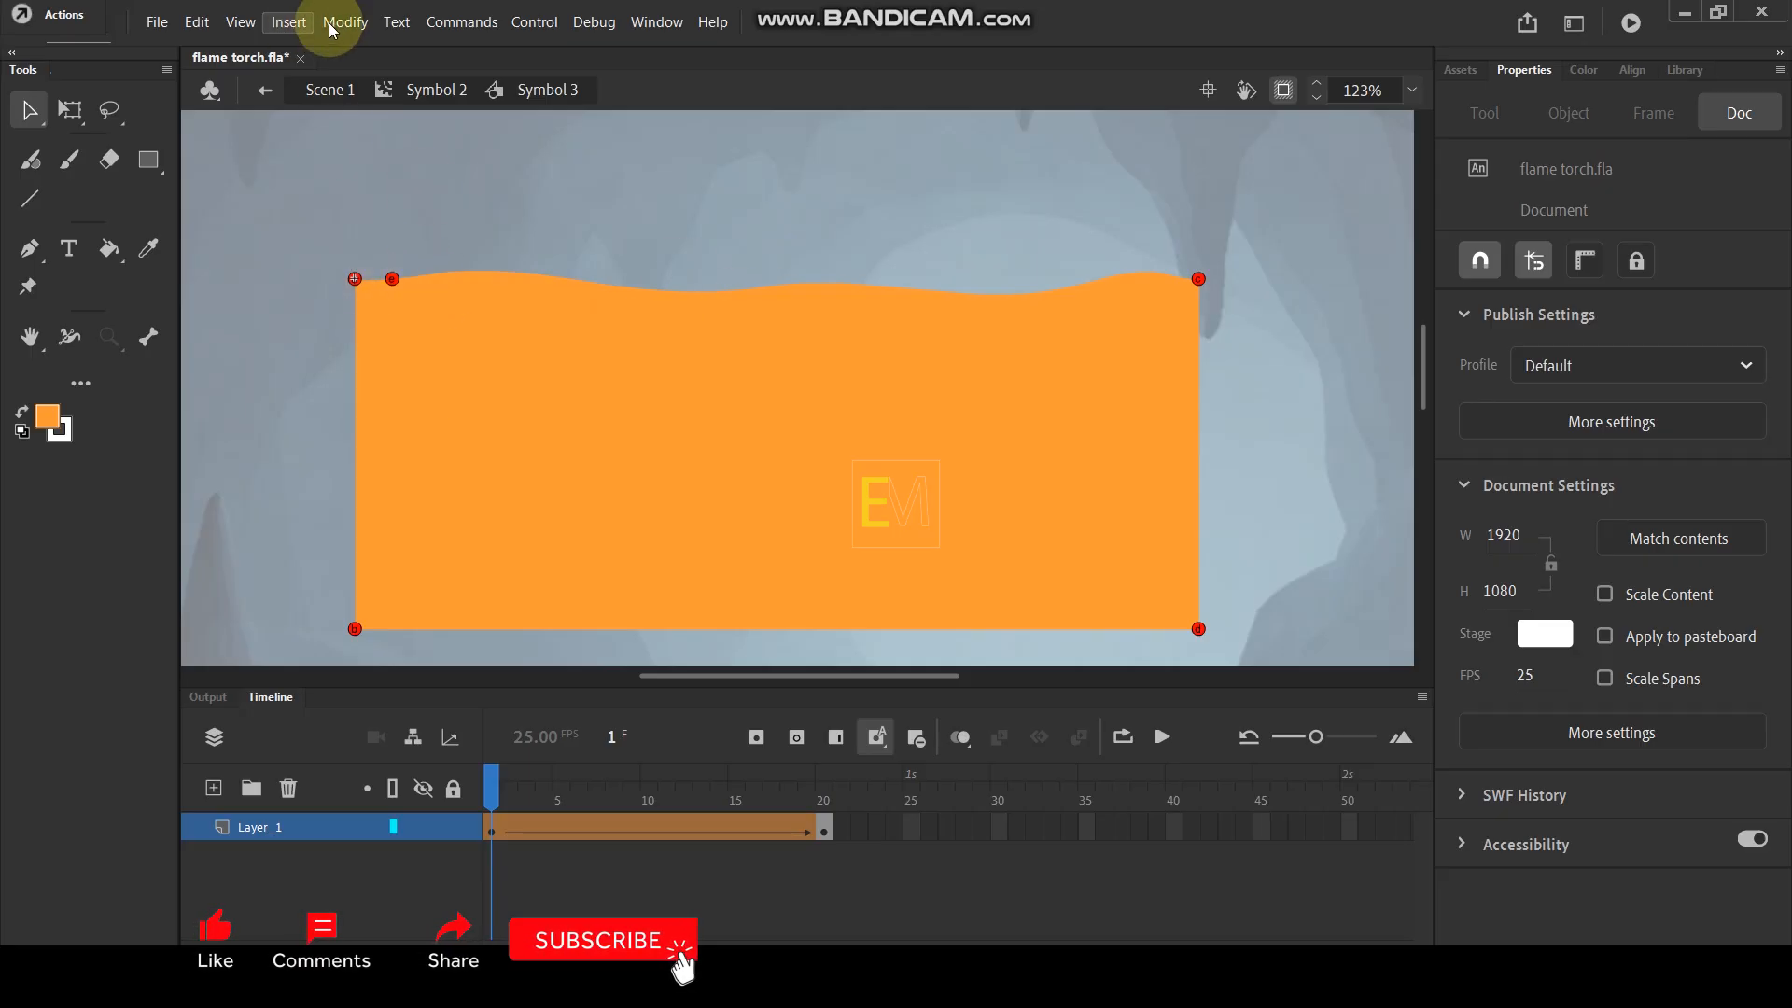
On frame 20, move the topmost stacked shape hint onto the top edge's crest near the right corner.
click(824, 795)
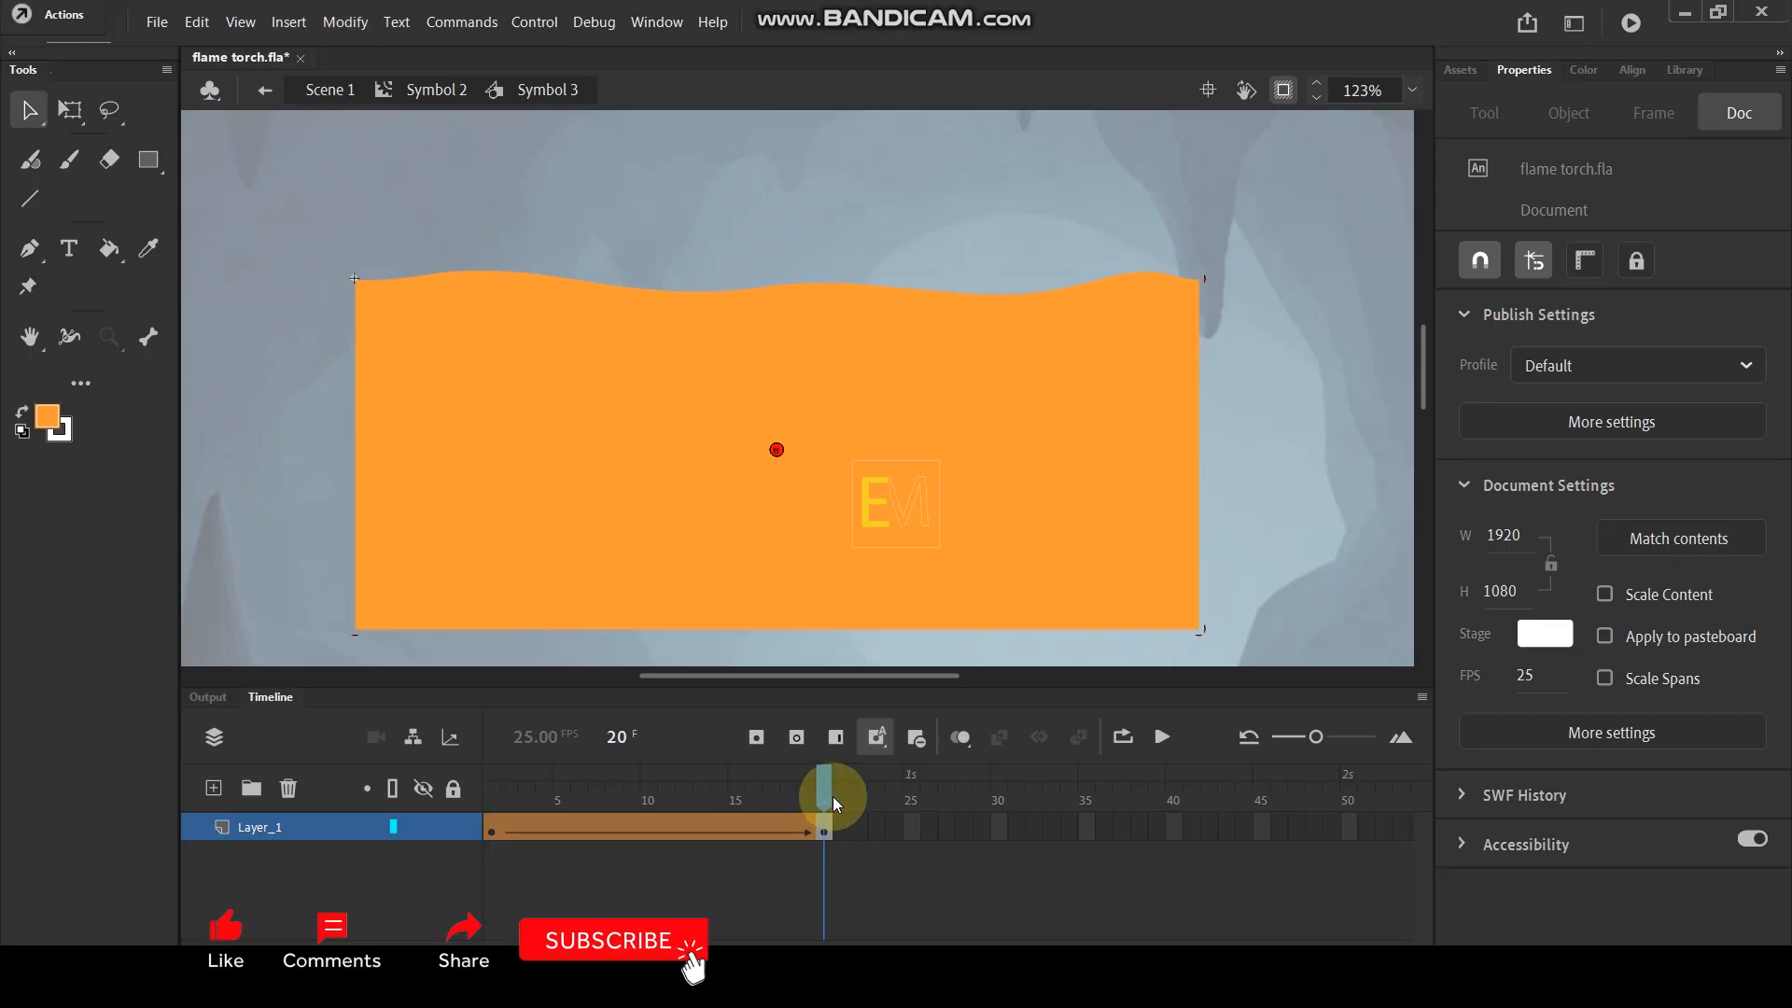
mouse_move(782, 451)
mouse_down()
mouse_move(926, 407)
mouse_move(799, 464)
mouse_up()
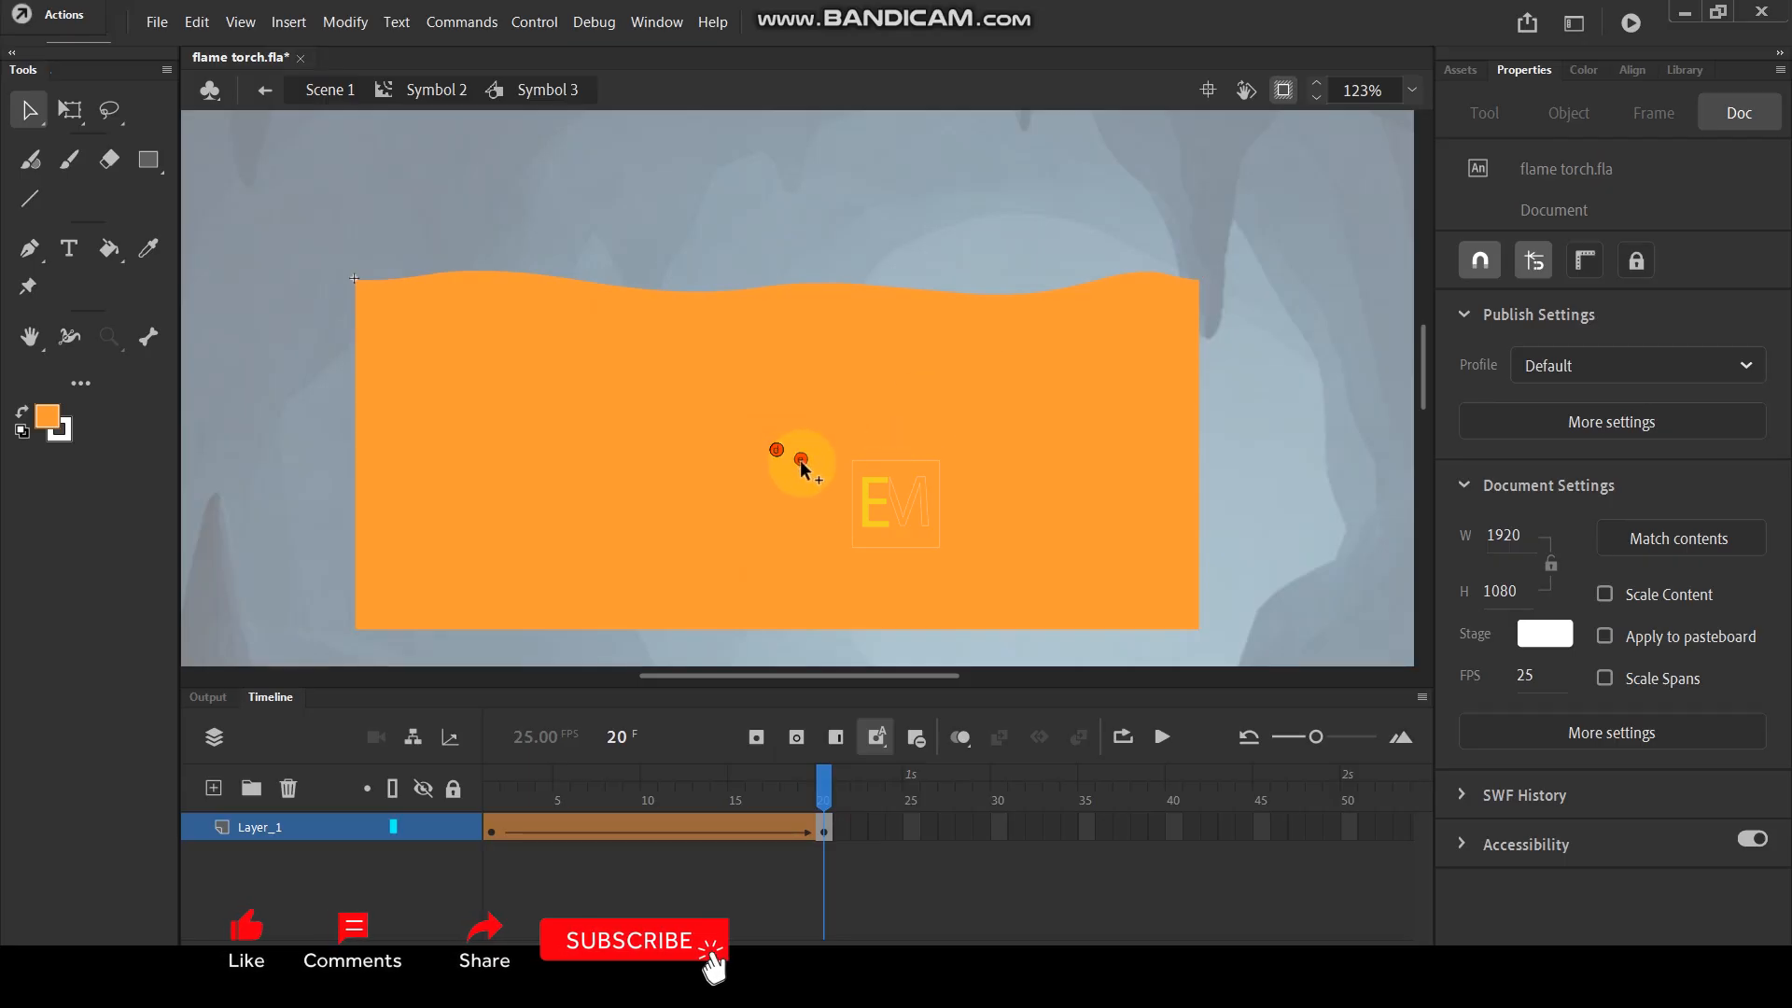
drag(1139, 280, 1136, 279)
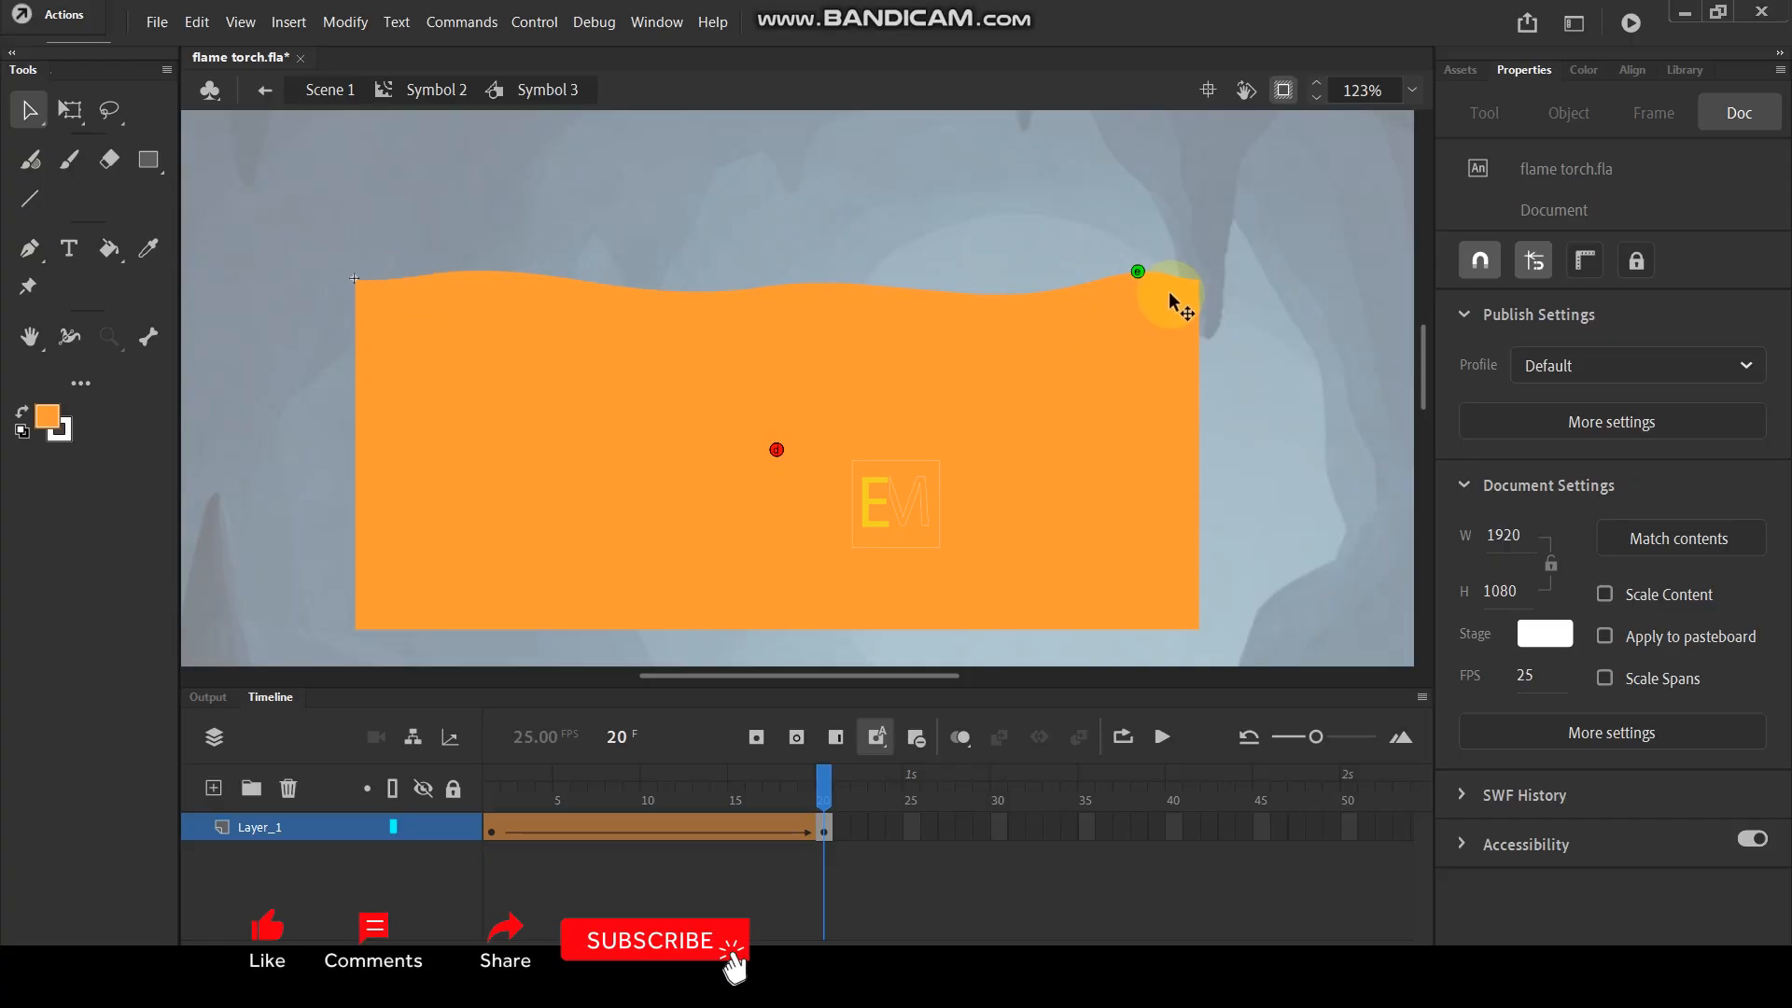
On frame 20, place the four remaining stacked shape hints on the shape's lower-right, upper-right, lower-left and upper-left corners.
drag(774, 449, 1198, 628)
drag(775, 454, 1190, 285)
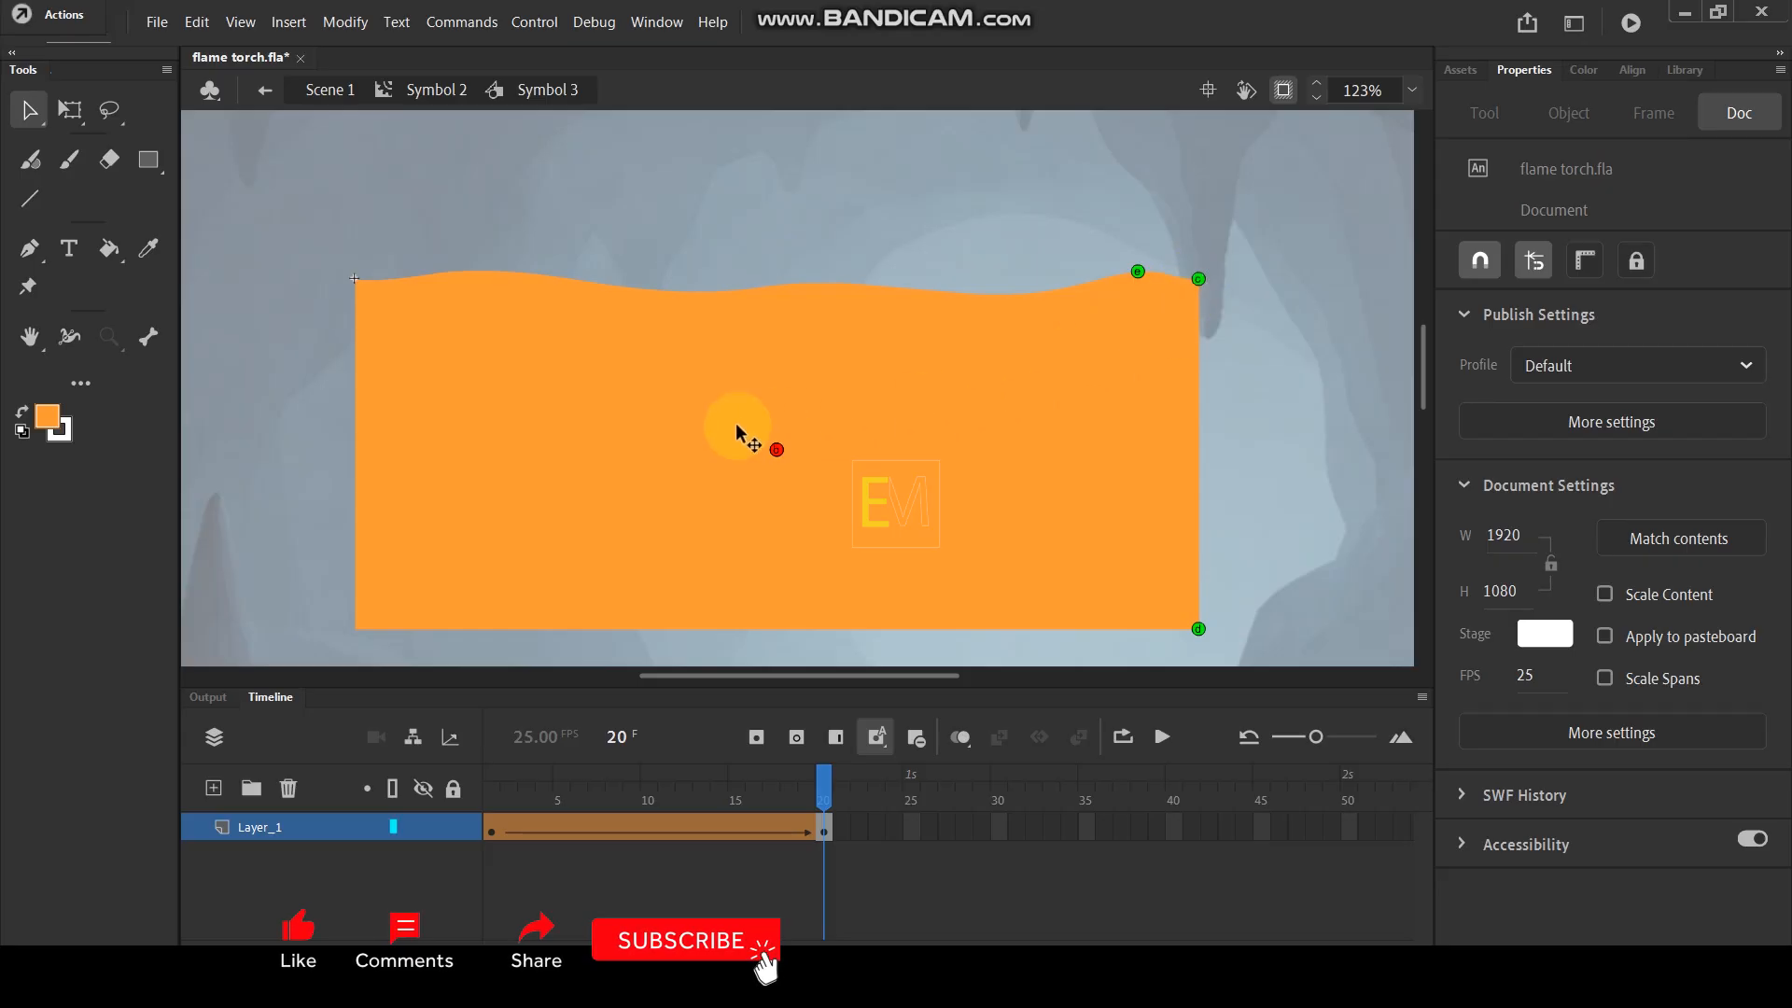
drag(775, 449, 354, 627)
drag(776, 451, 354, 278)
drag(826, 788, 440, 788)
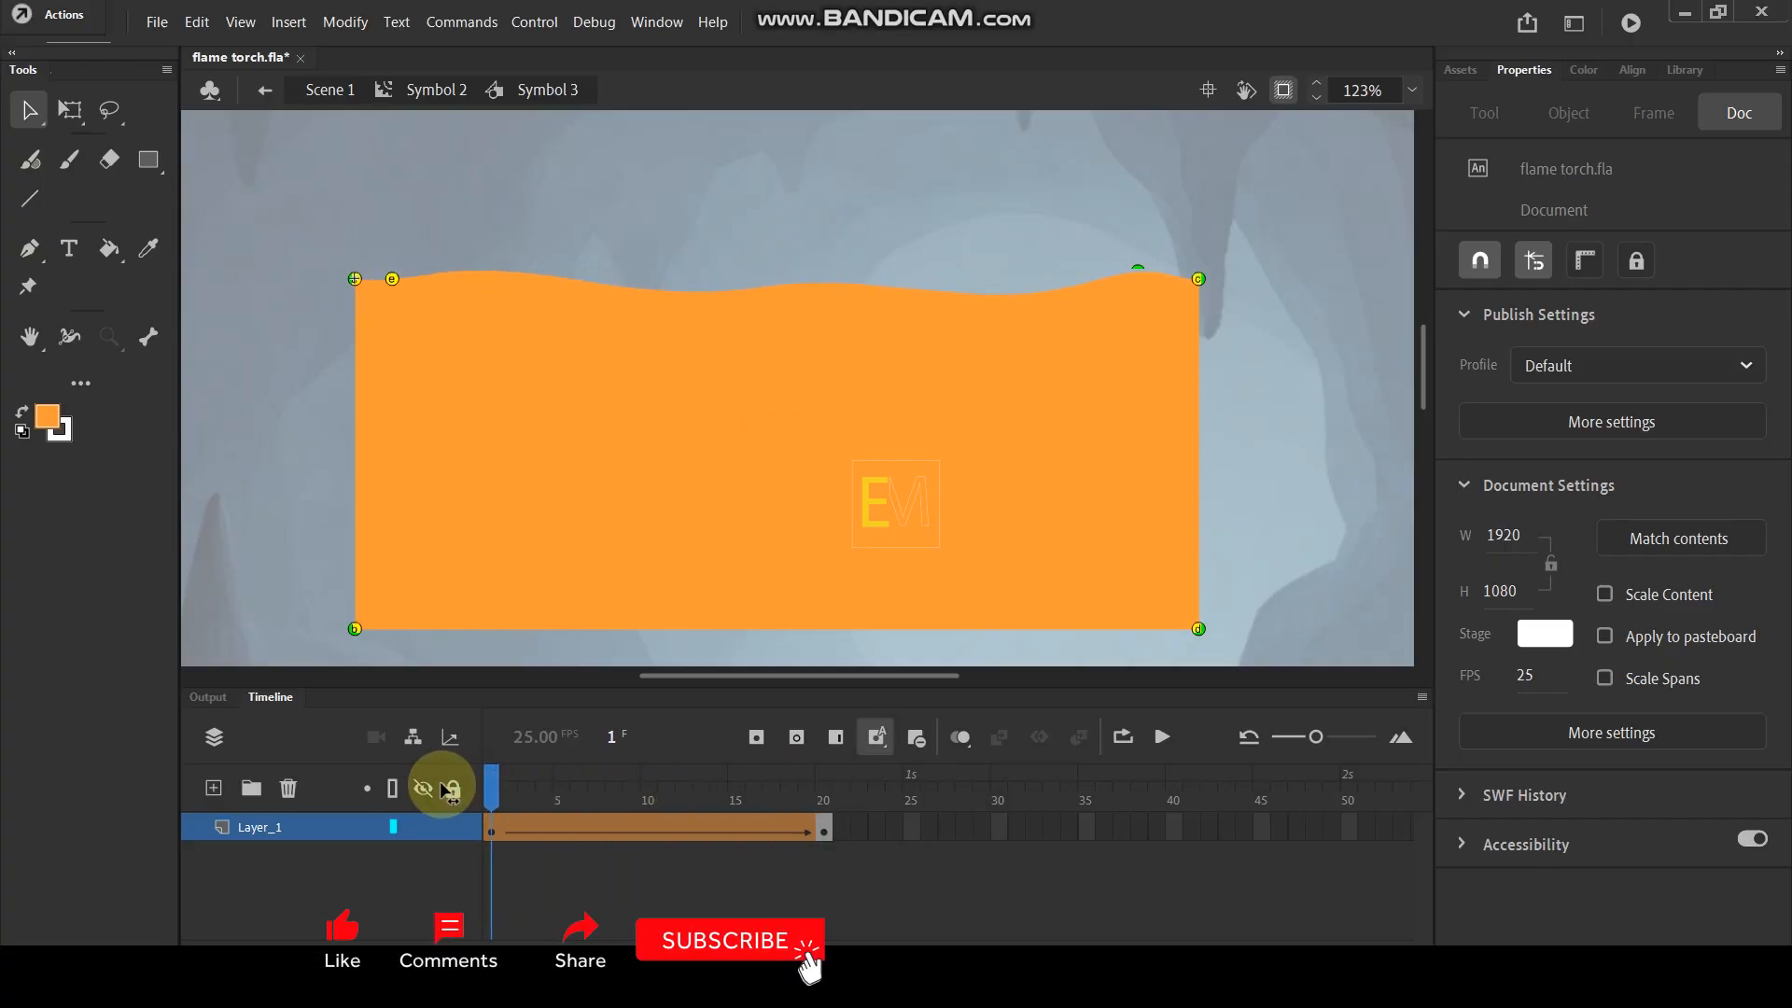
Return to Symbol 2 and squash the wavy shape instance vertically to a height of about 121 px.
click(430, 87)
ctrl+scroll(820, 289, down, 2)
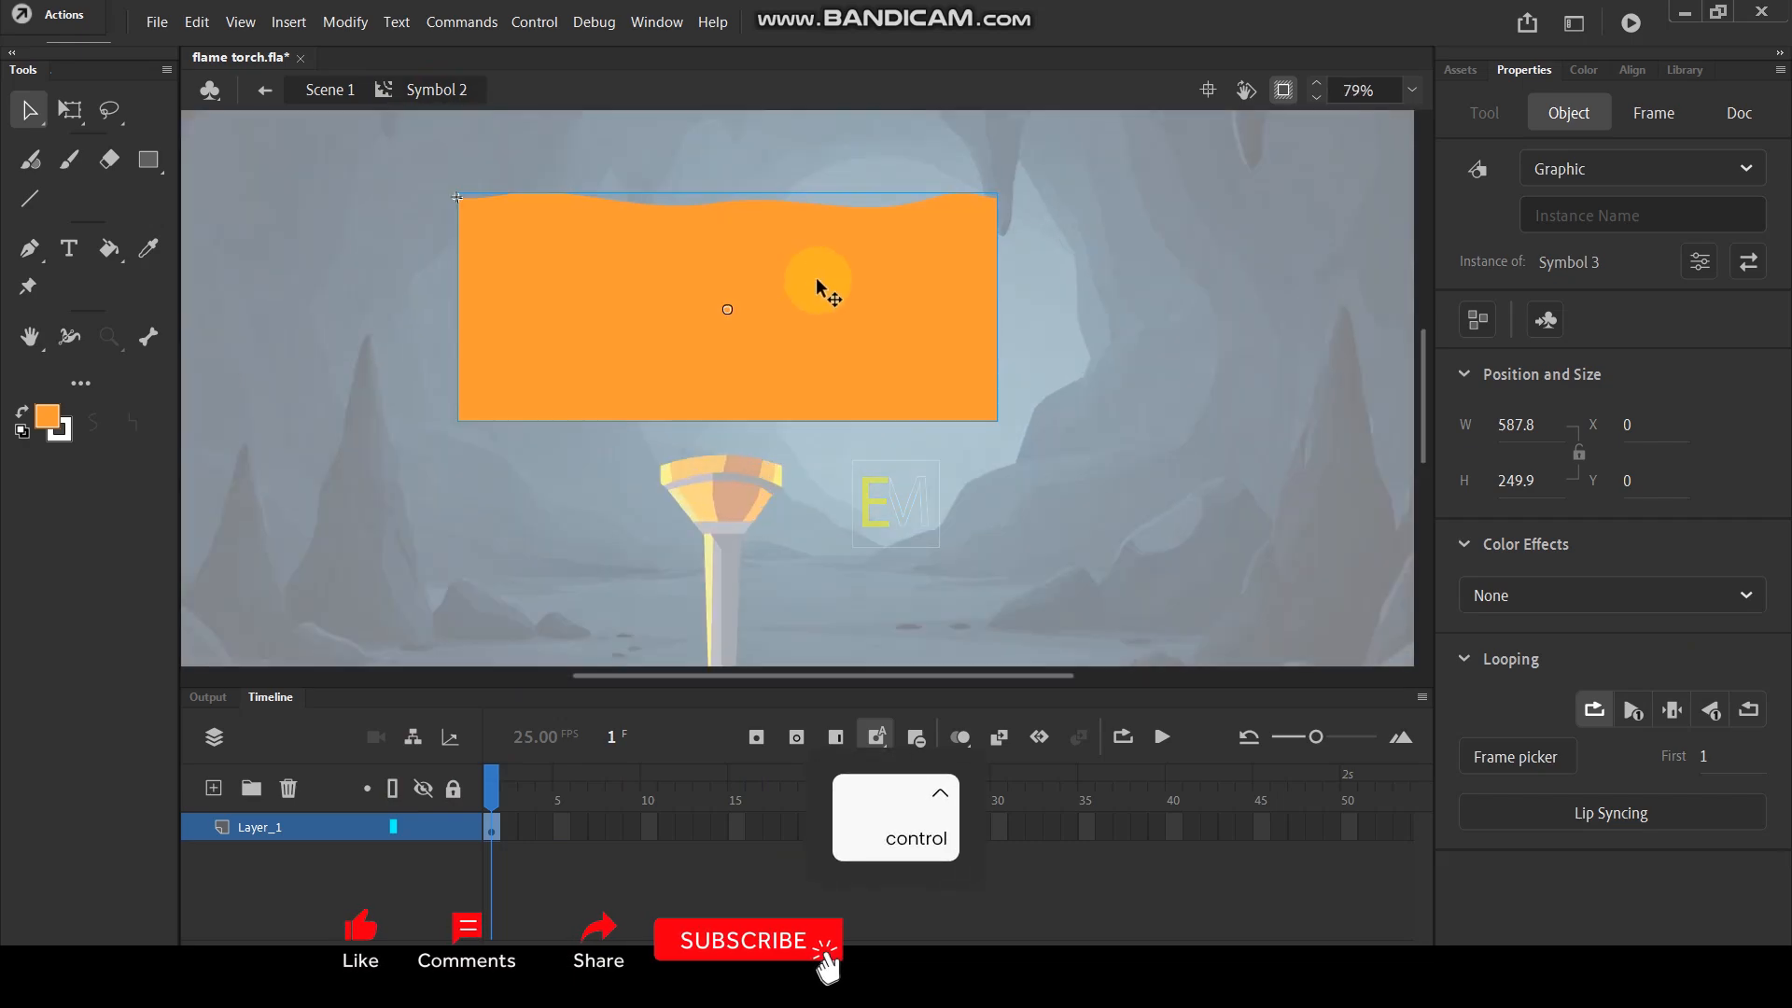
click(79, 111)
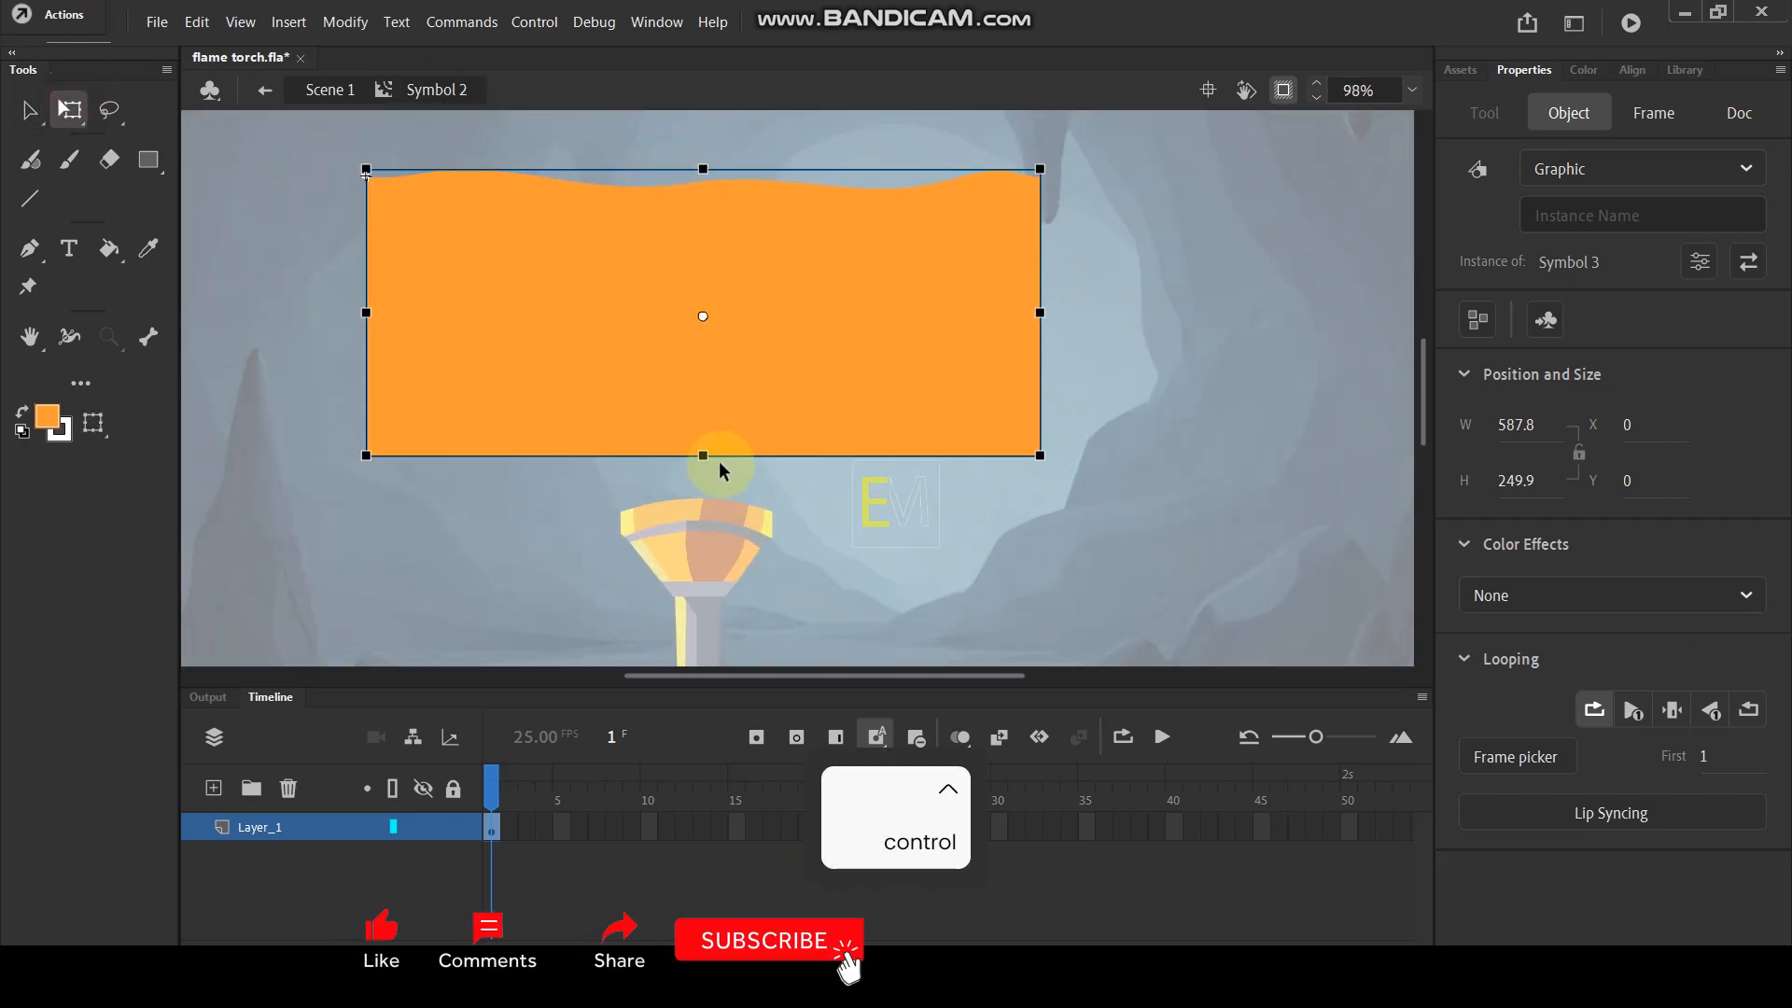
drag(705, 455, 700, 383)
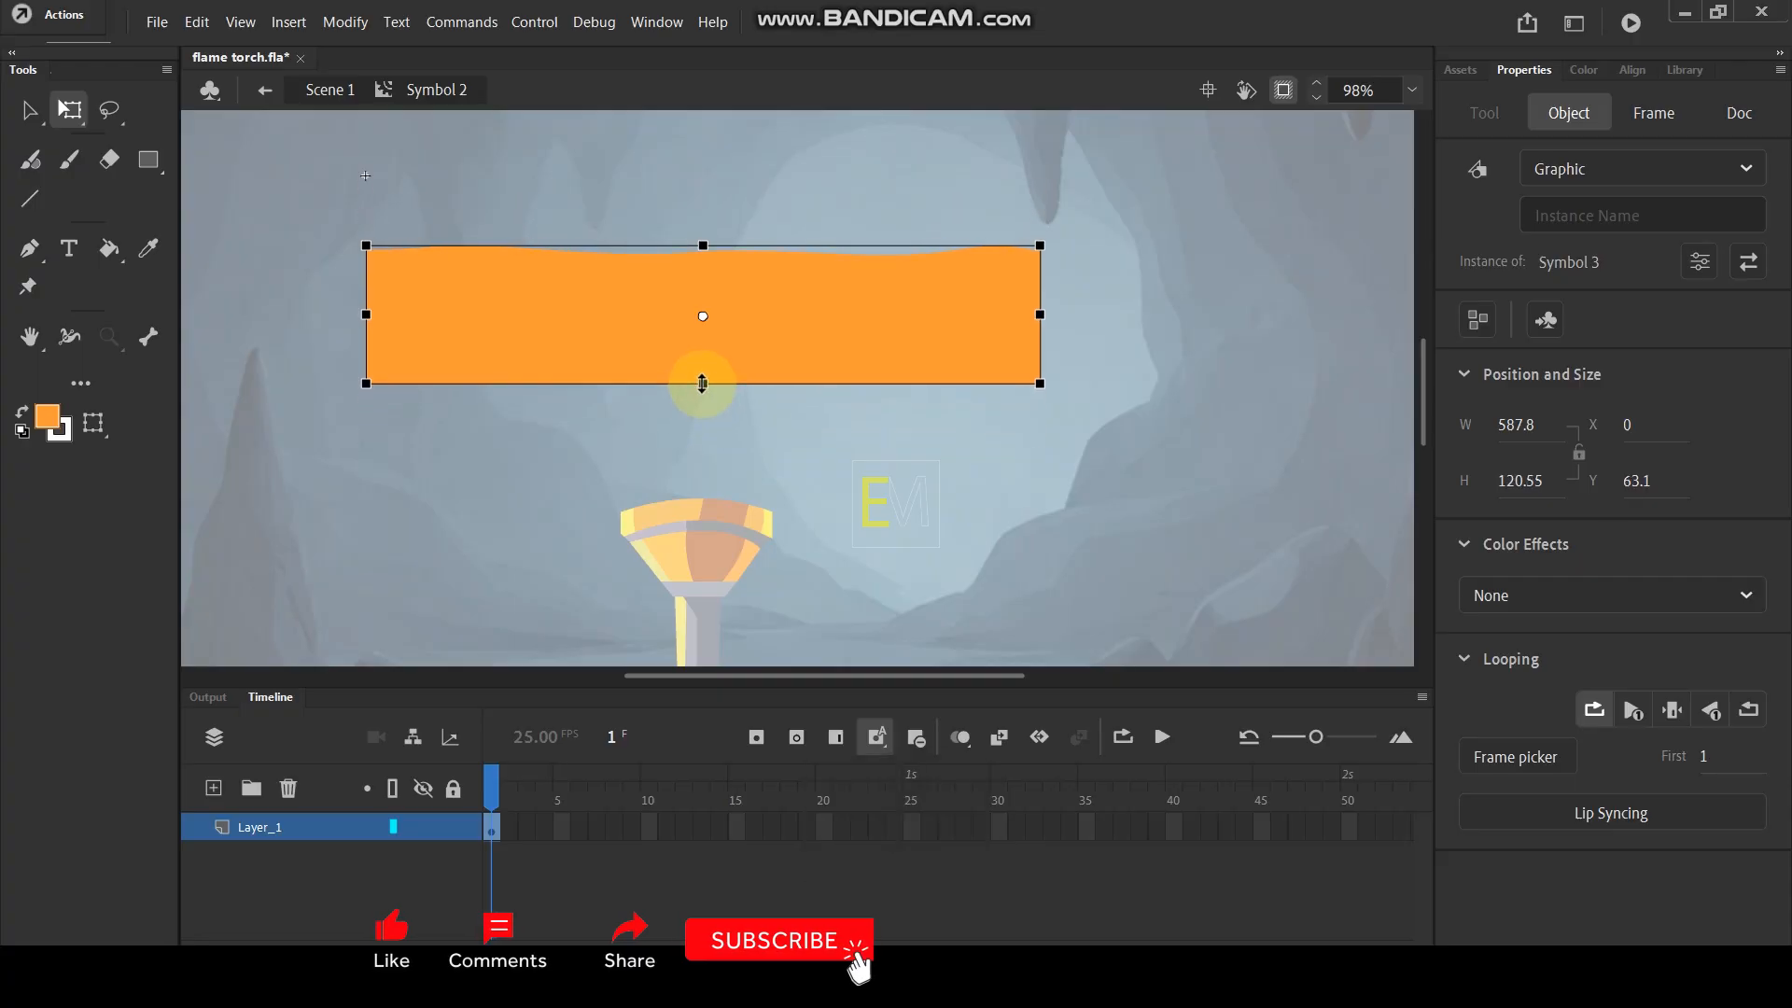
Extend Symbol 2's layer to frame 25 and scrub the timeline to preview the wave.
click(912, 825)
key(F5)
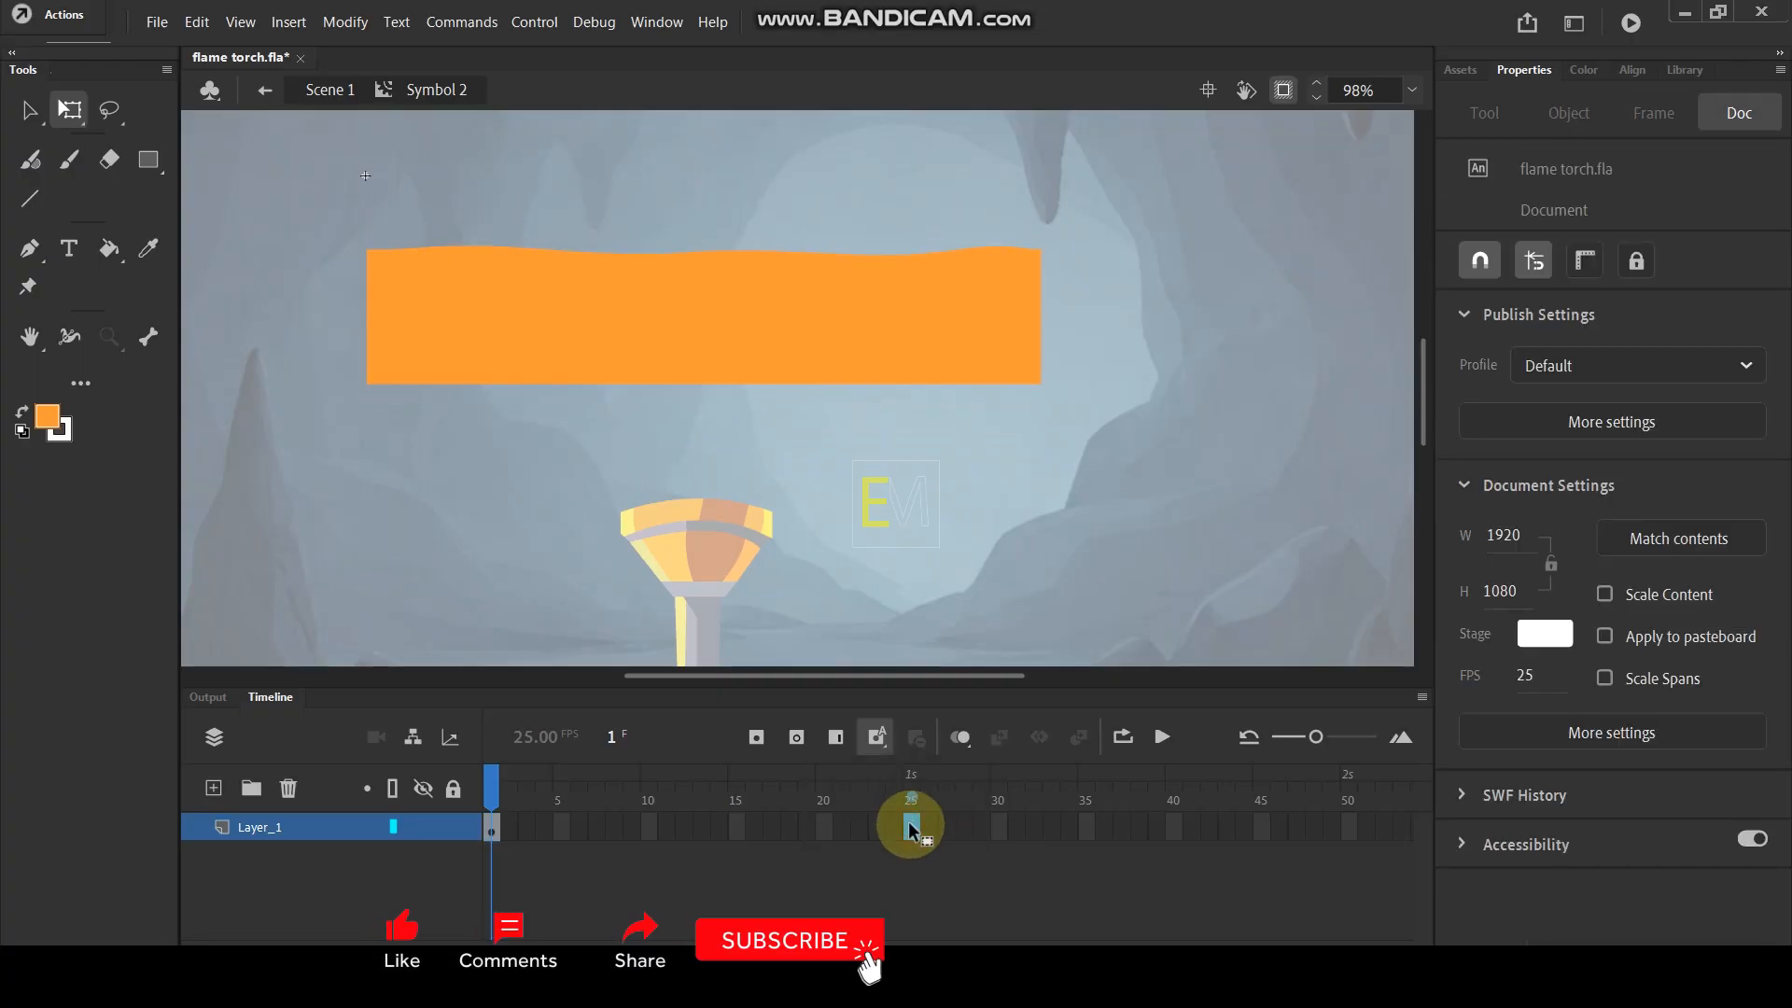
drag(489, 791, 339, 800)
click(600, 460)
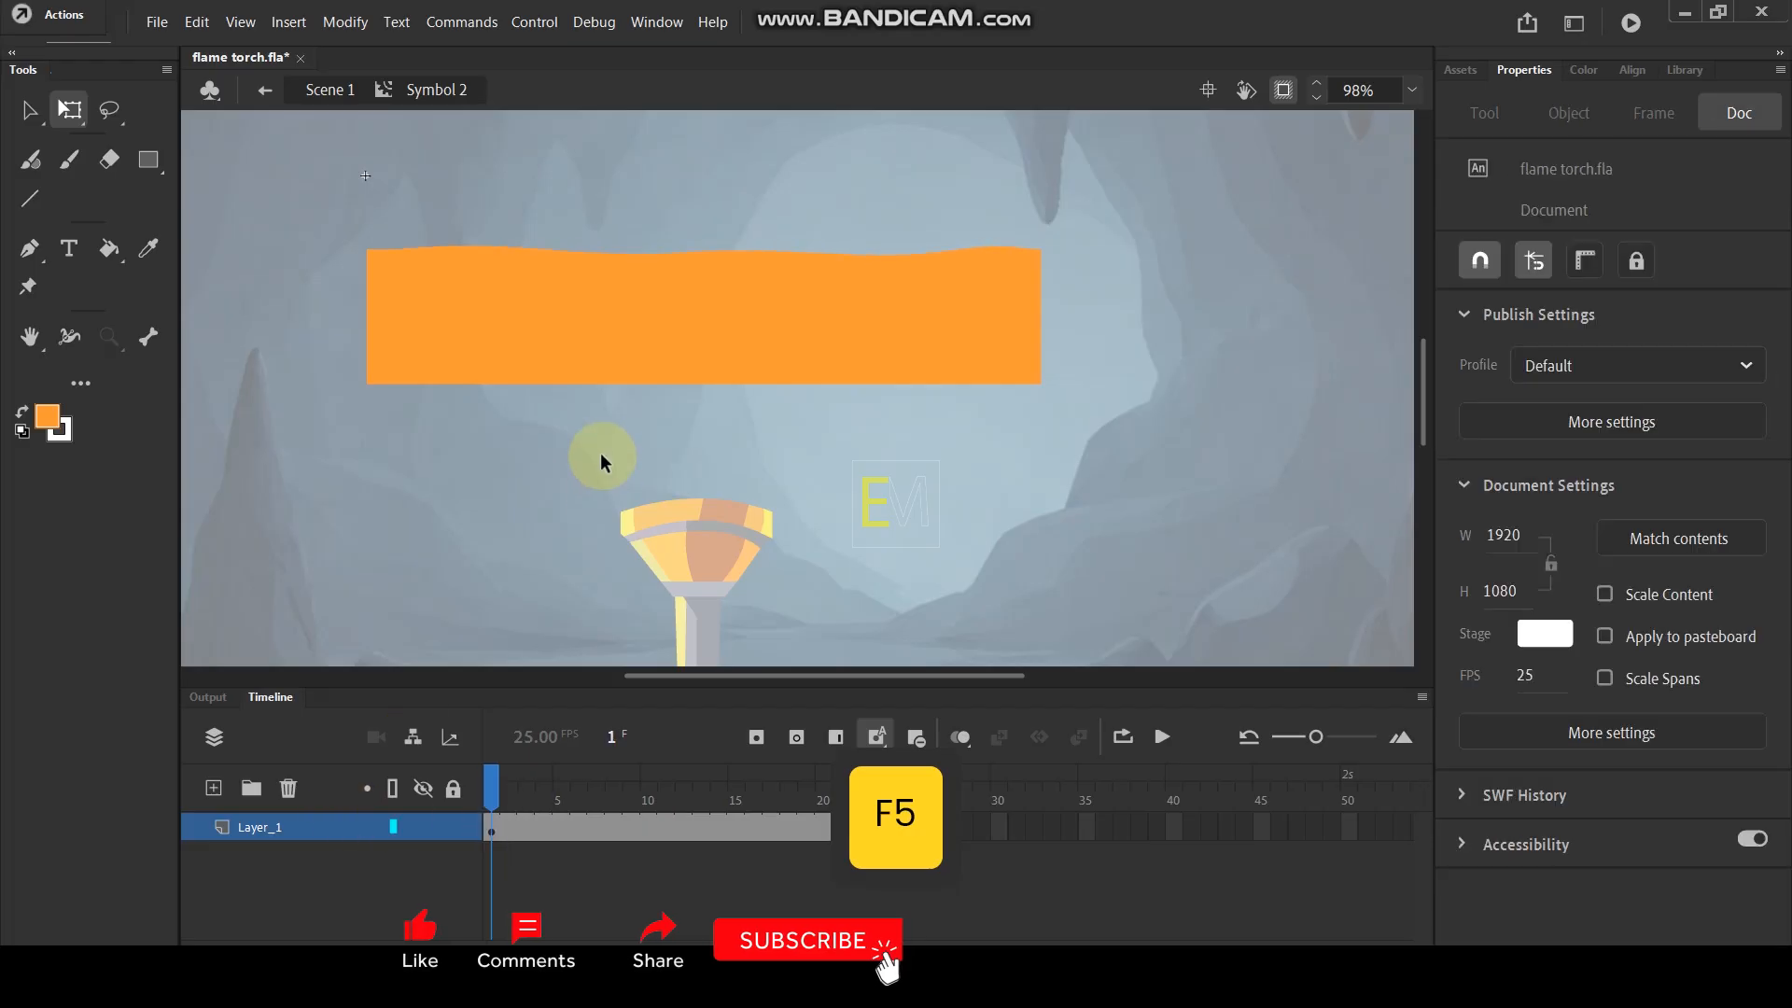
Rotate the wavy strip to a nearly vertical, right-leaning angle and move it over the torch.
click(713, 328)
drag(1041, 397, 799, 128)
drag(712, 402, 802, 407)
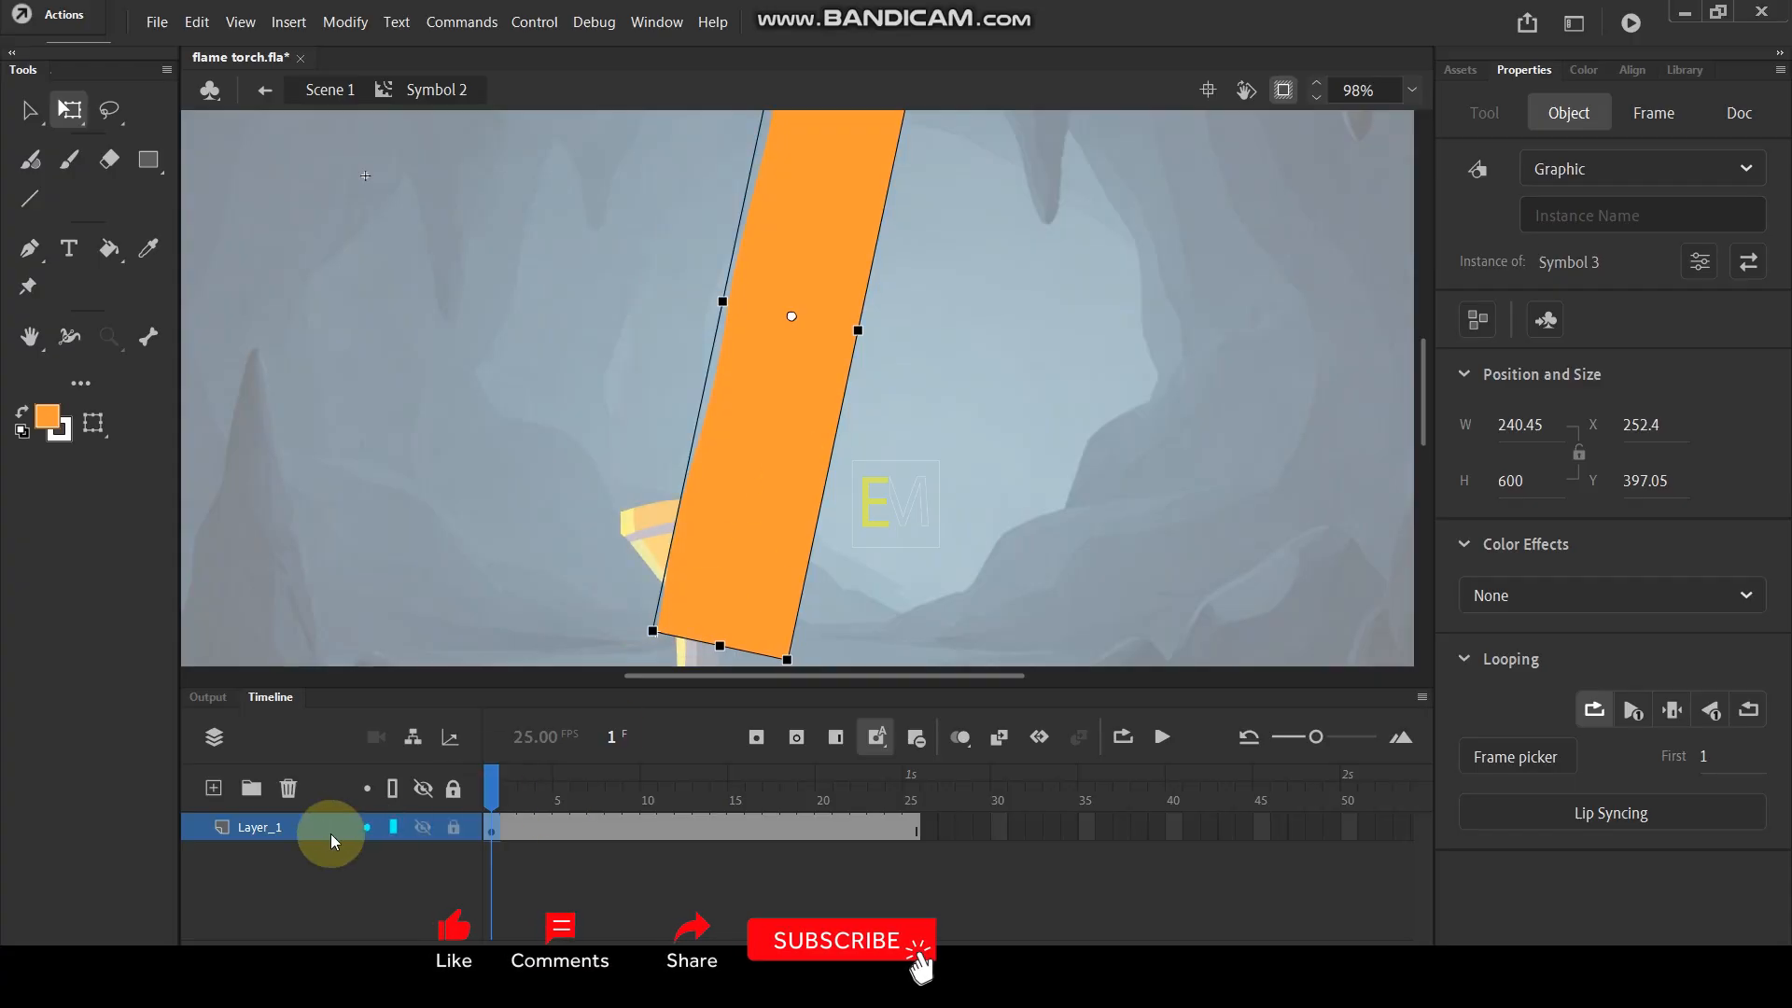
Duplicate Layer_1, flip the copied strip horizontally, and place it so the two strips form a V over the torch.
right_click(300, 833)
click(383, 482)
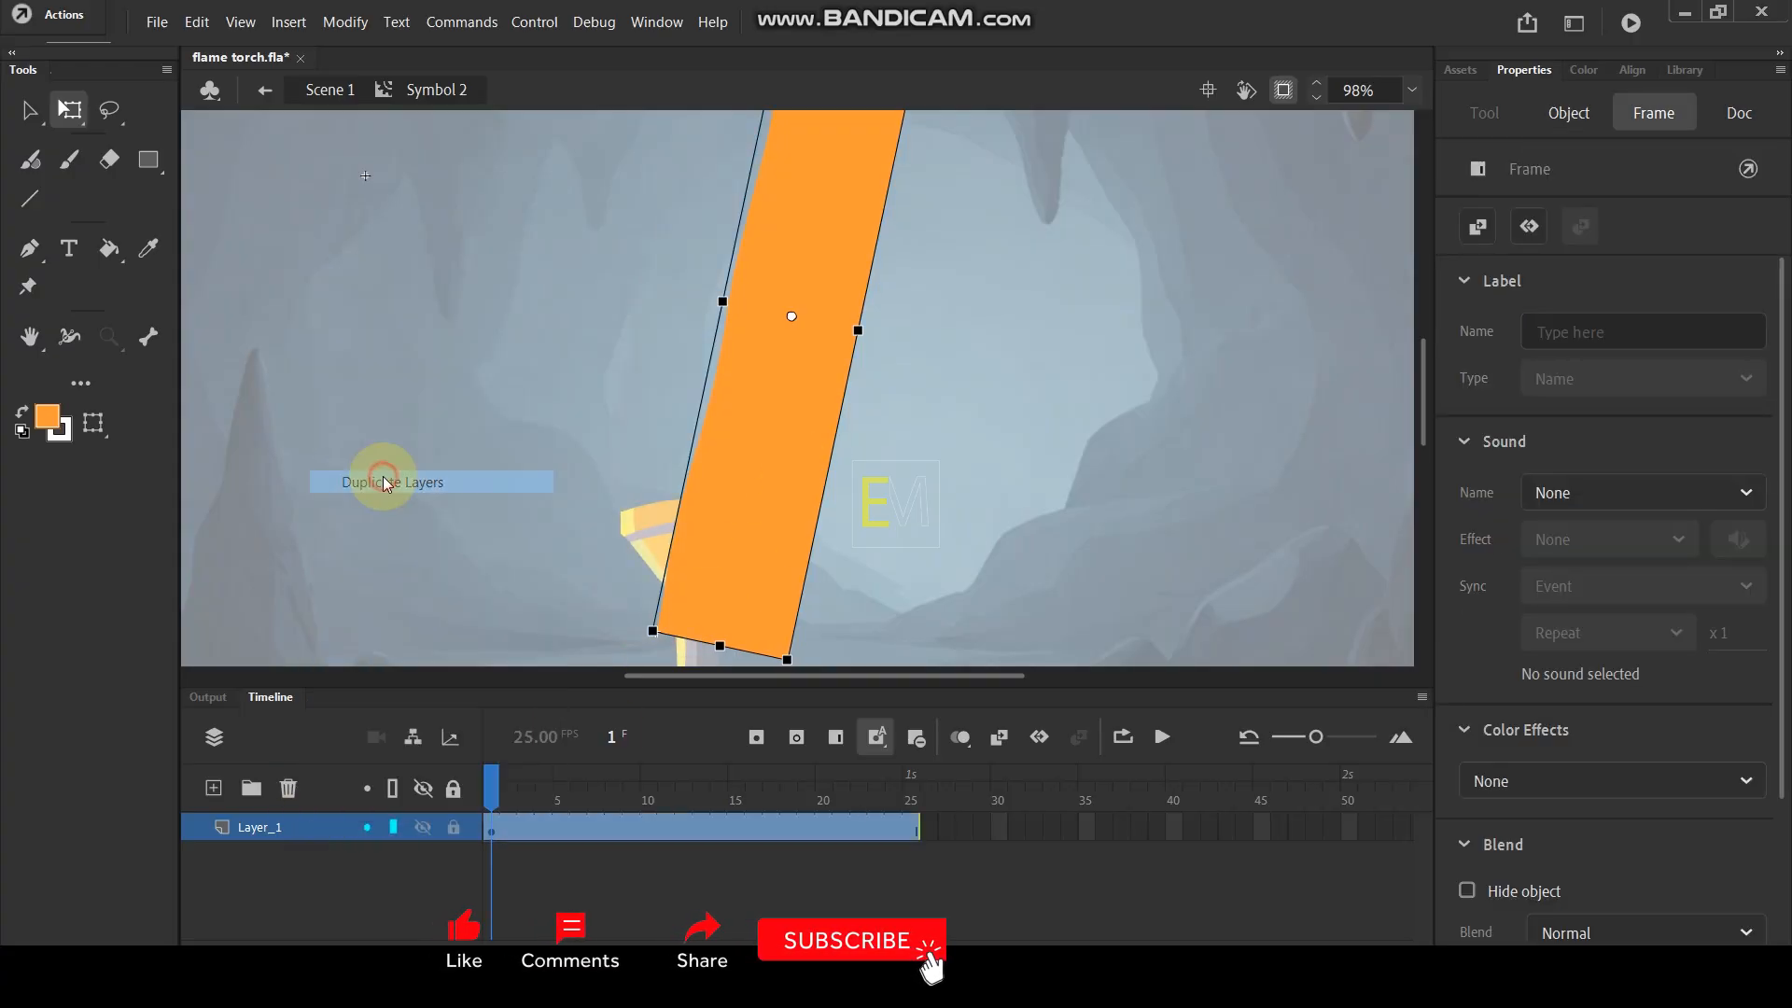
right_click(775, 439)
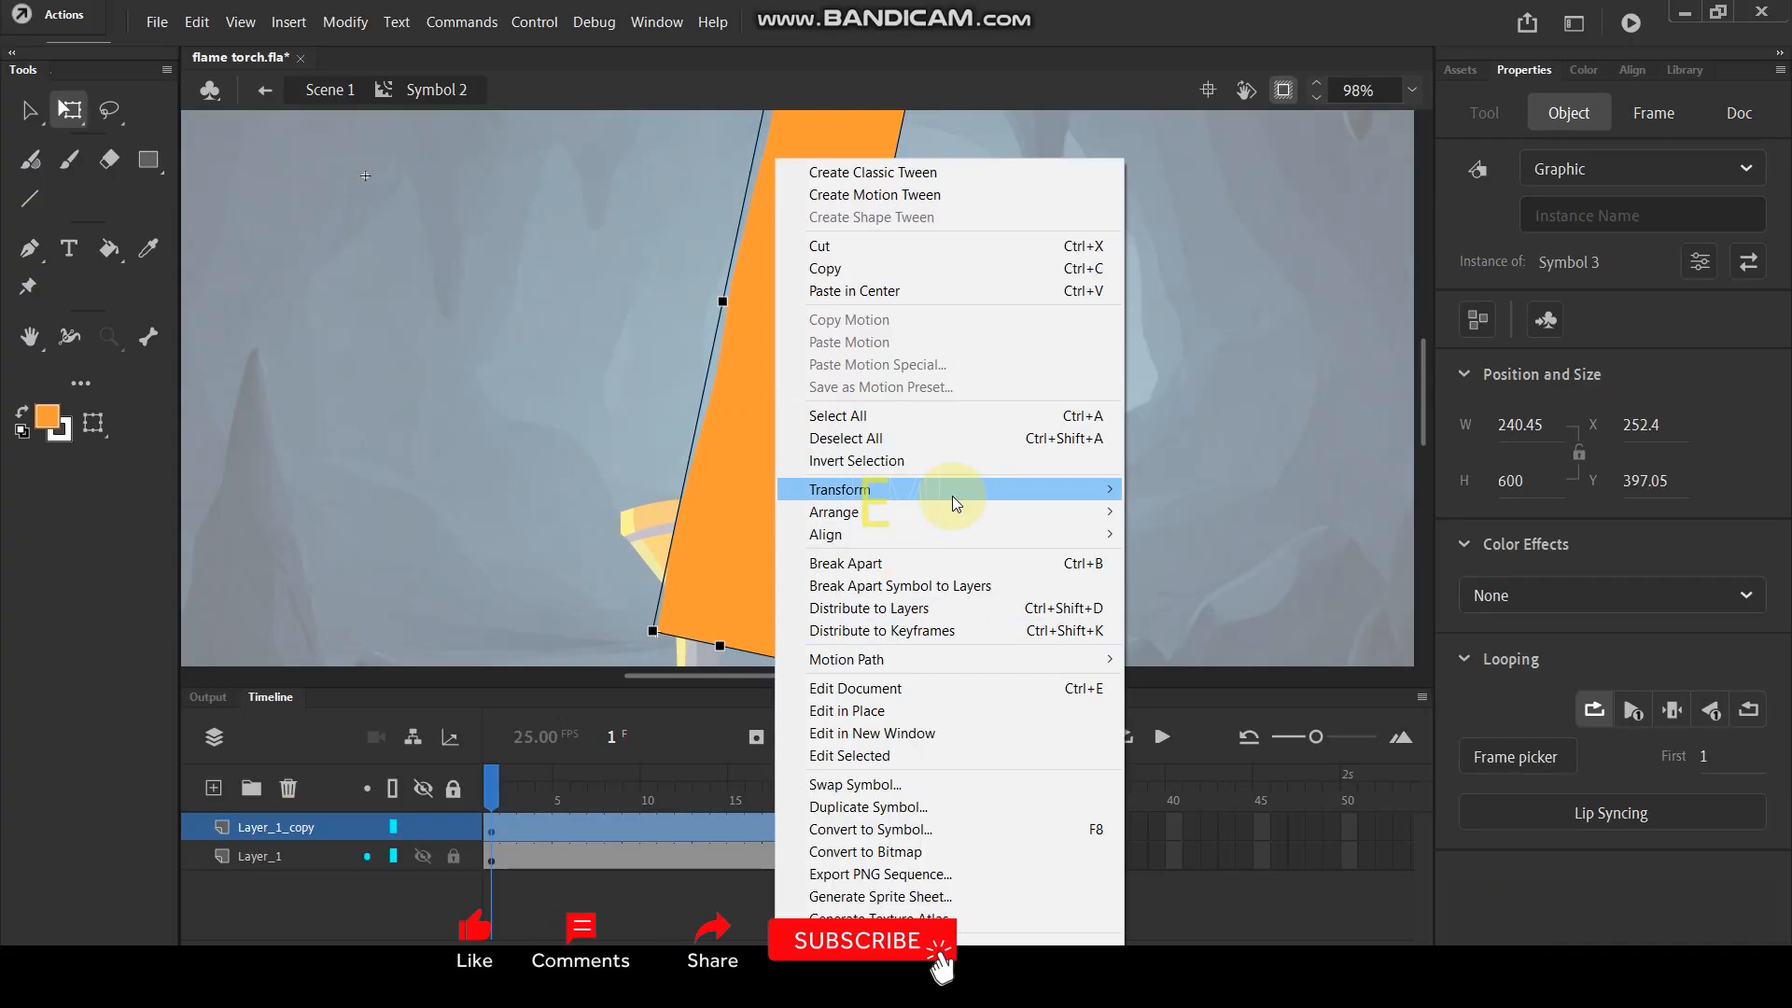
mouse_move(952, 496)
click(1195, 695)
drag(720, 560, 712, 520)
Rotate the copied strip closer to vertical, to about 152 px overall width, and shift it slightly right over the torch handle.
scroll(756, 408, down, 3)
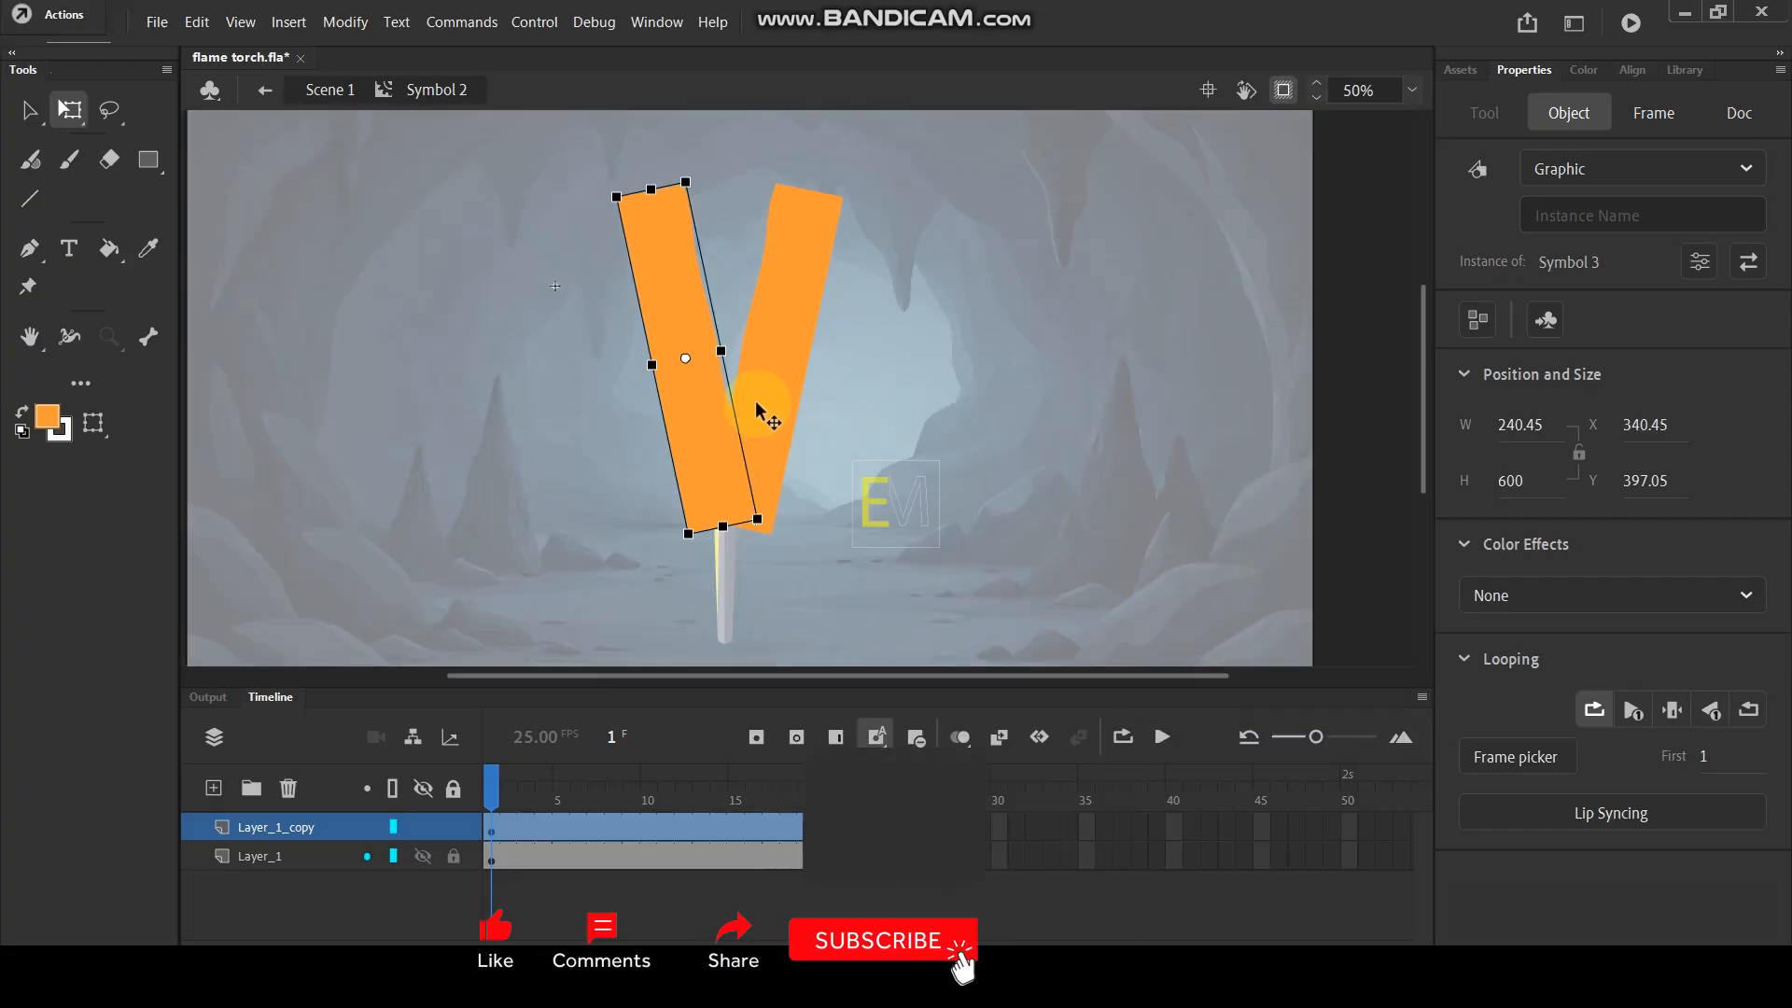
key(ctrl)
drag(700, 180, 723, 185)
scroll(721, 373, up, 2)
drag(691, 478, 711, 469)
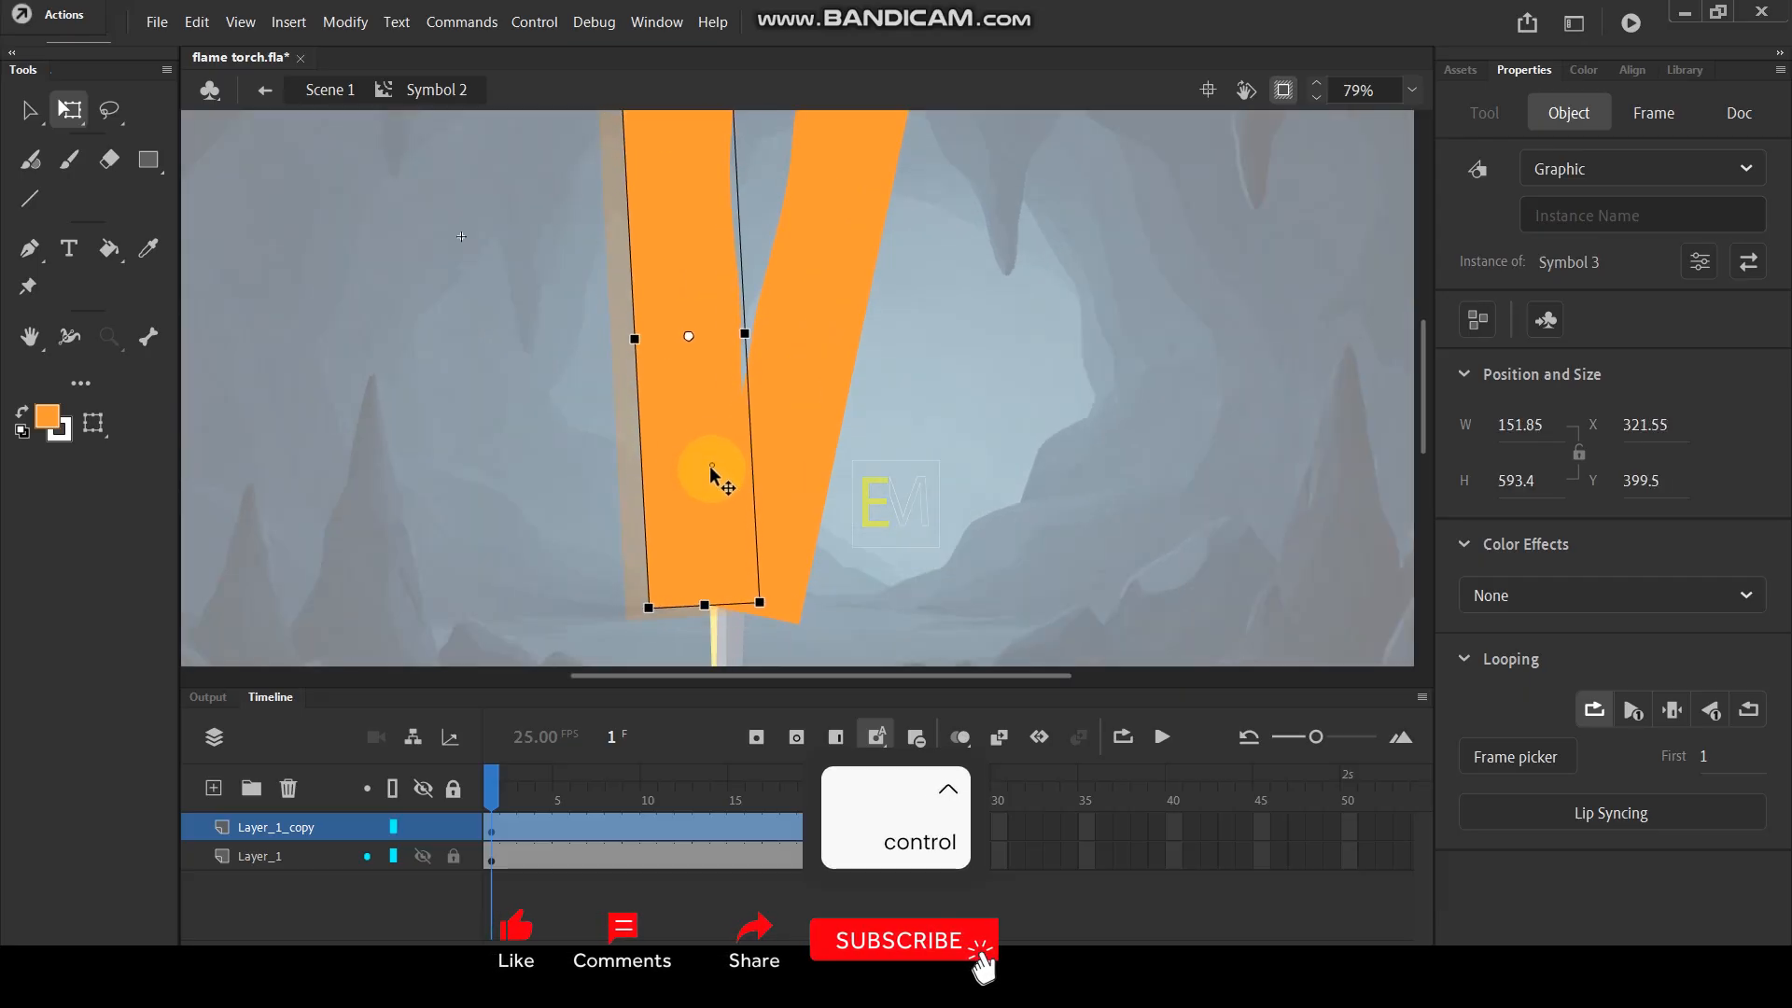
Rotate the original strip closer to vertical, to about 159 px overall width, and move it left to overlap the copy.
click(812, 414)
mouse_move(808, 630)
mouse_down()
mouse_move(840, 637)
mouse_move(832, 620)
mouse_up()
drag(794, 490, 767, 480)
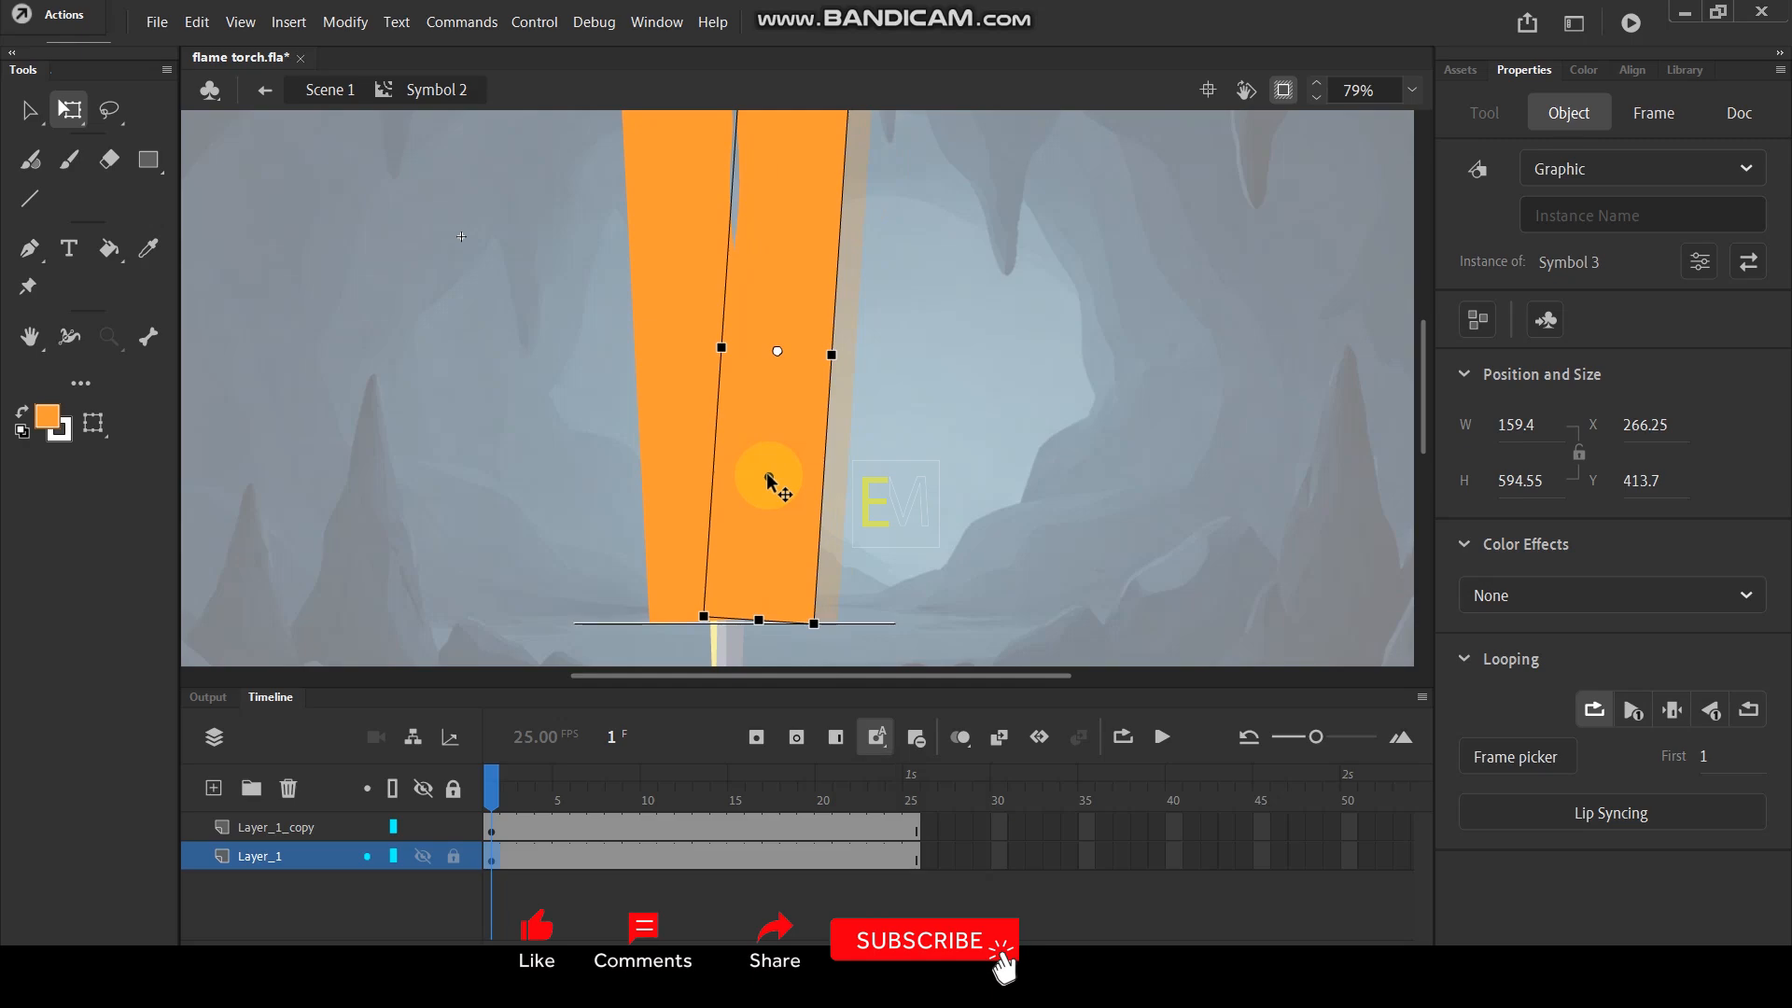
Turn Layer_1_copy into a mask over Layer_1 and scrub the timeline to preview the flame.
click(308, 827)
right_click(311, 827)
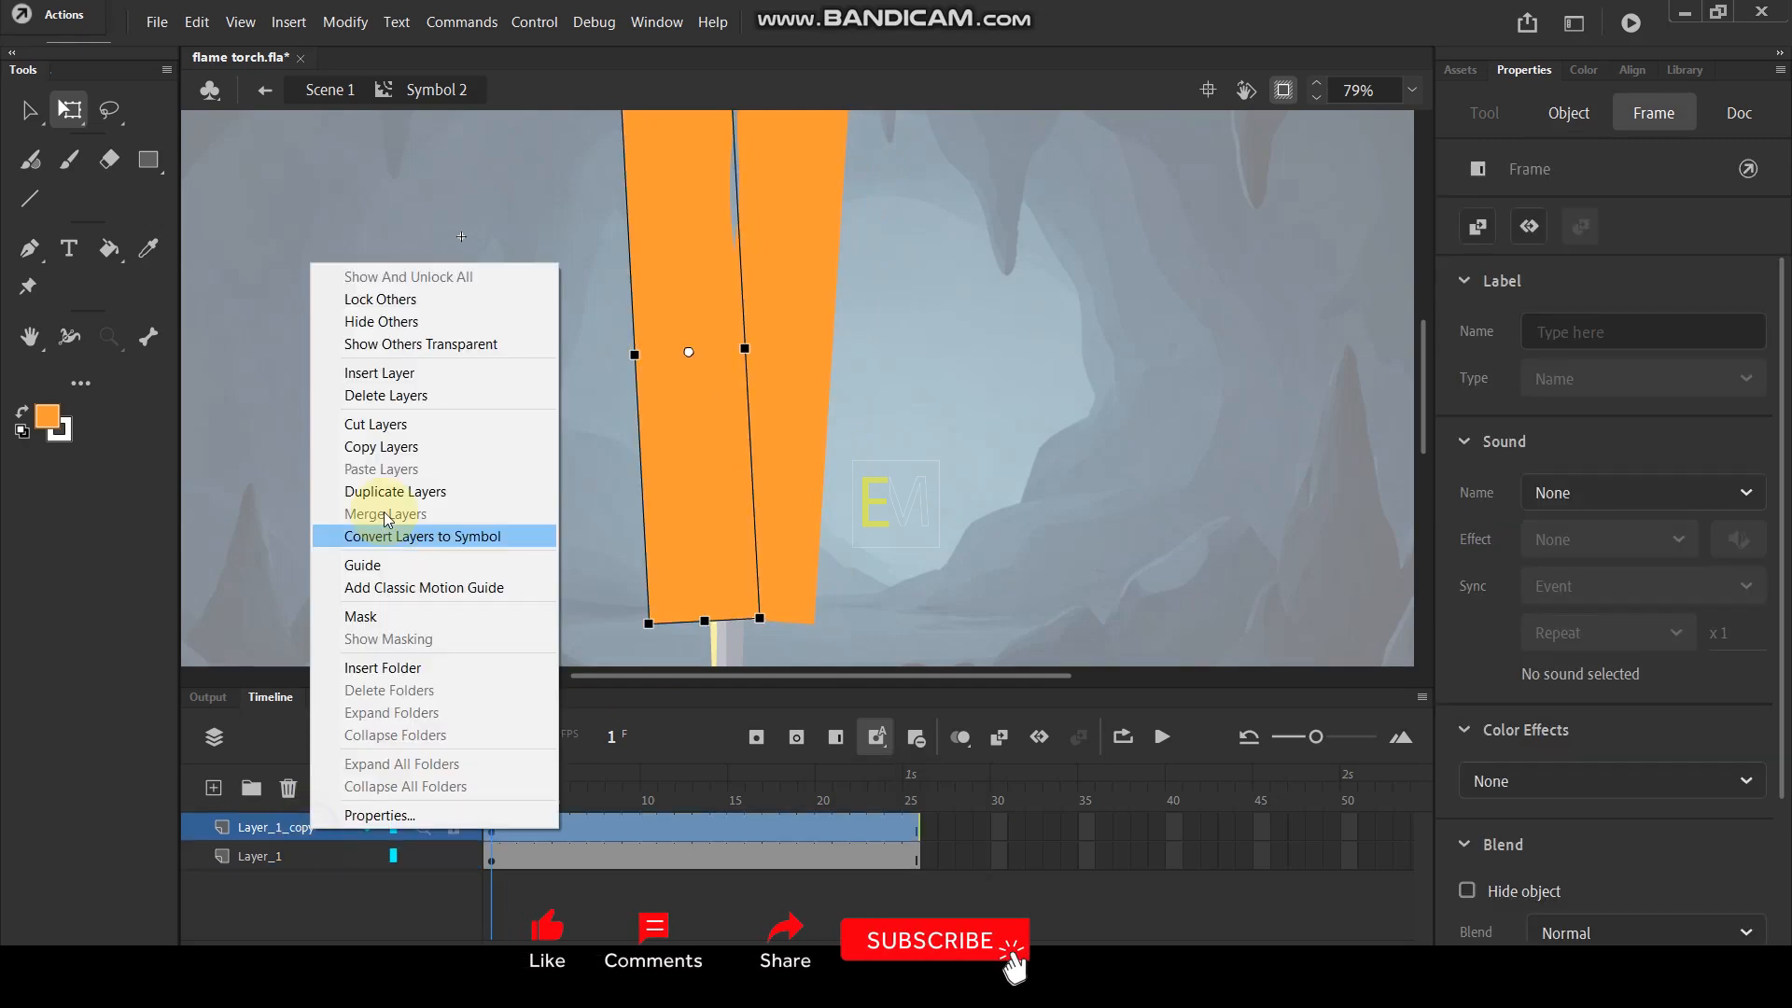
click(362, 616)
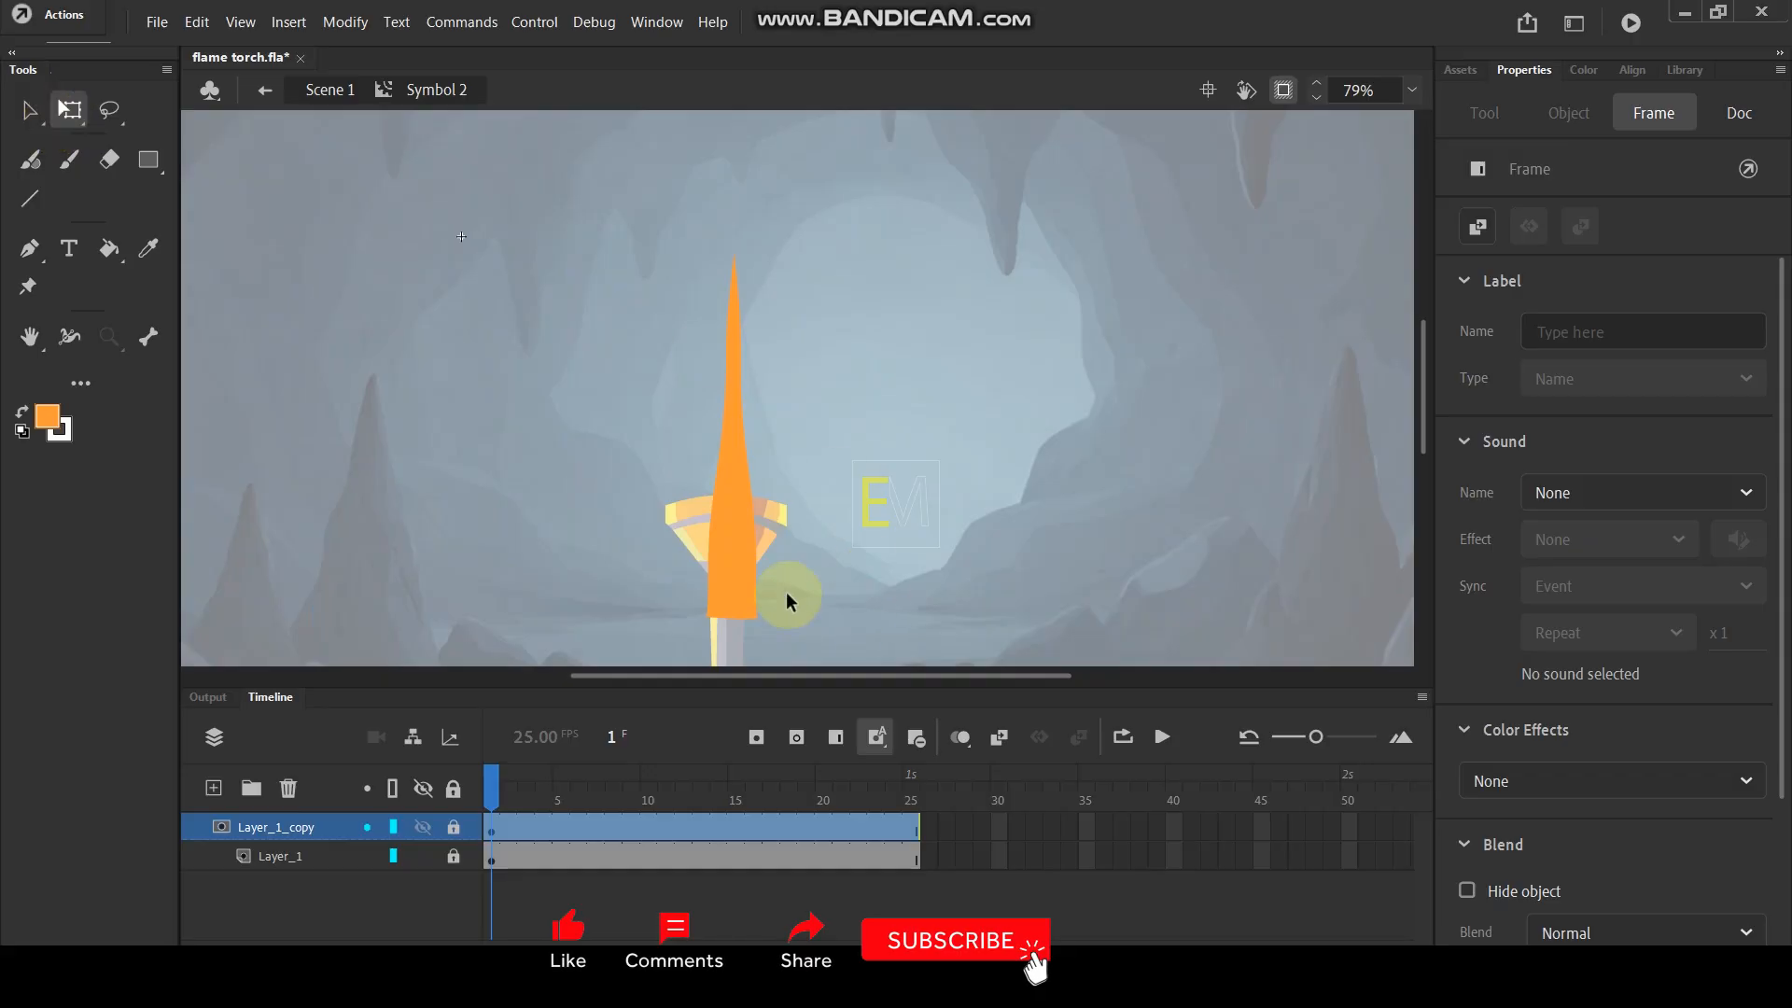
click(738, 590)
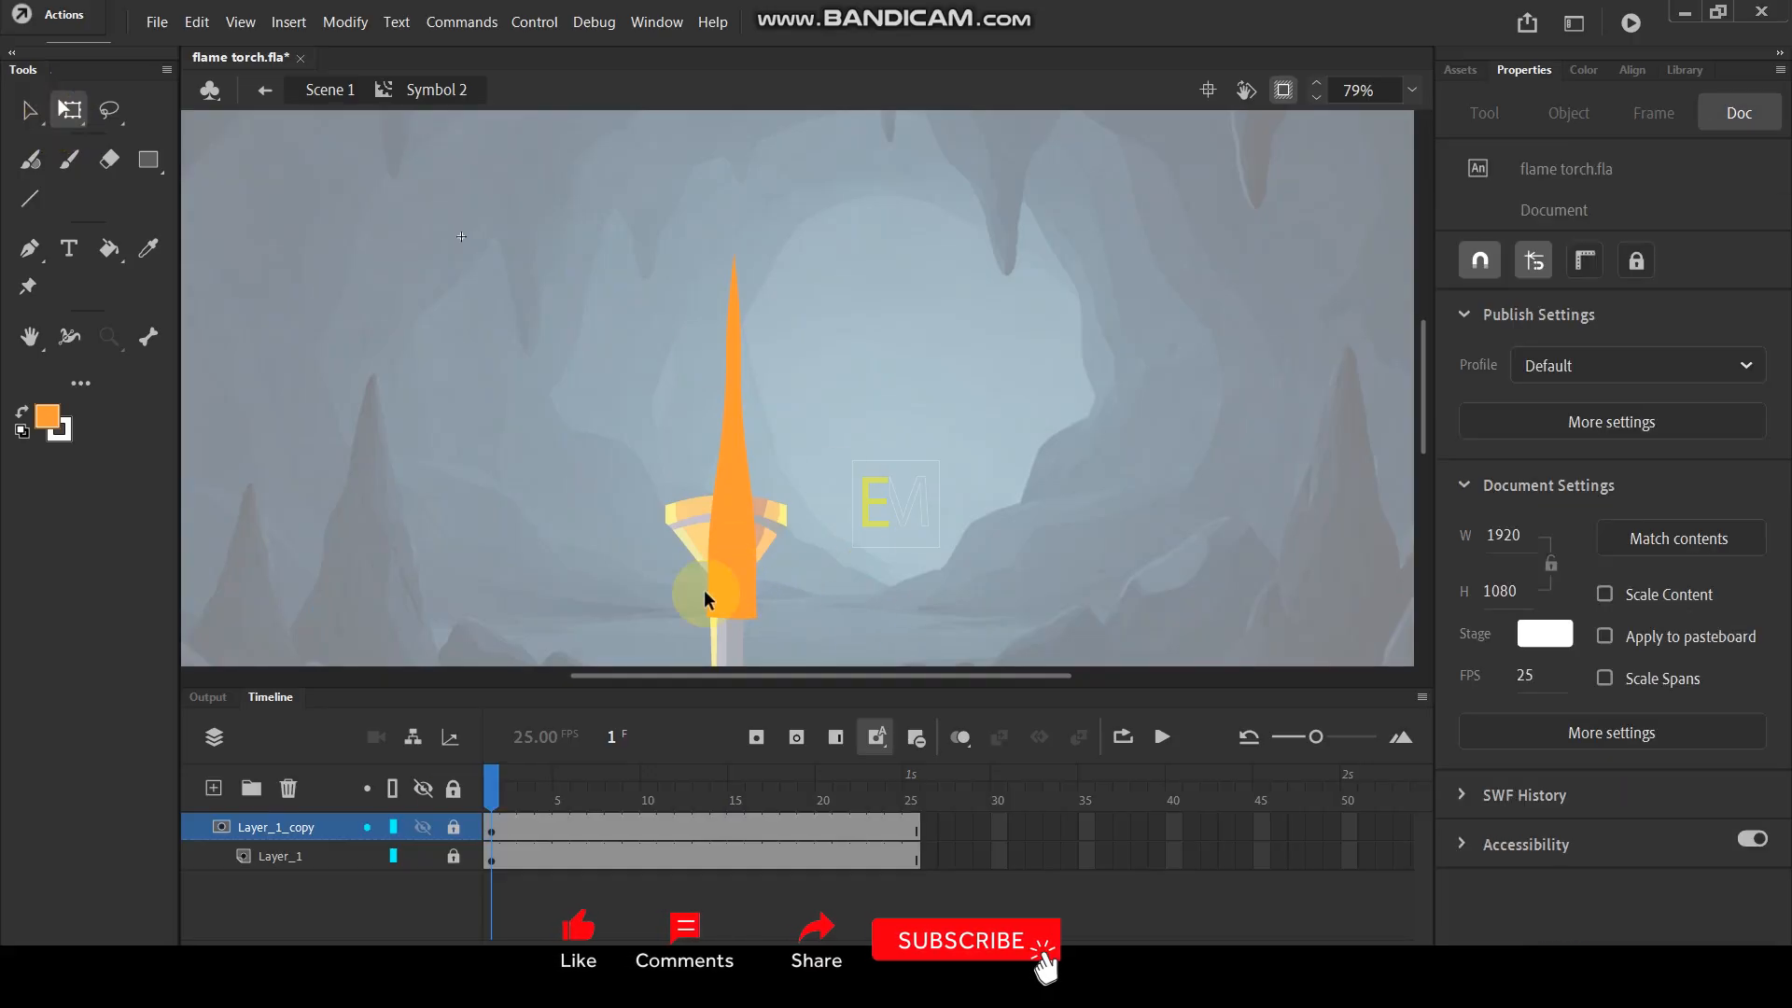
drag(492, 782, 448, 832)
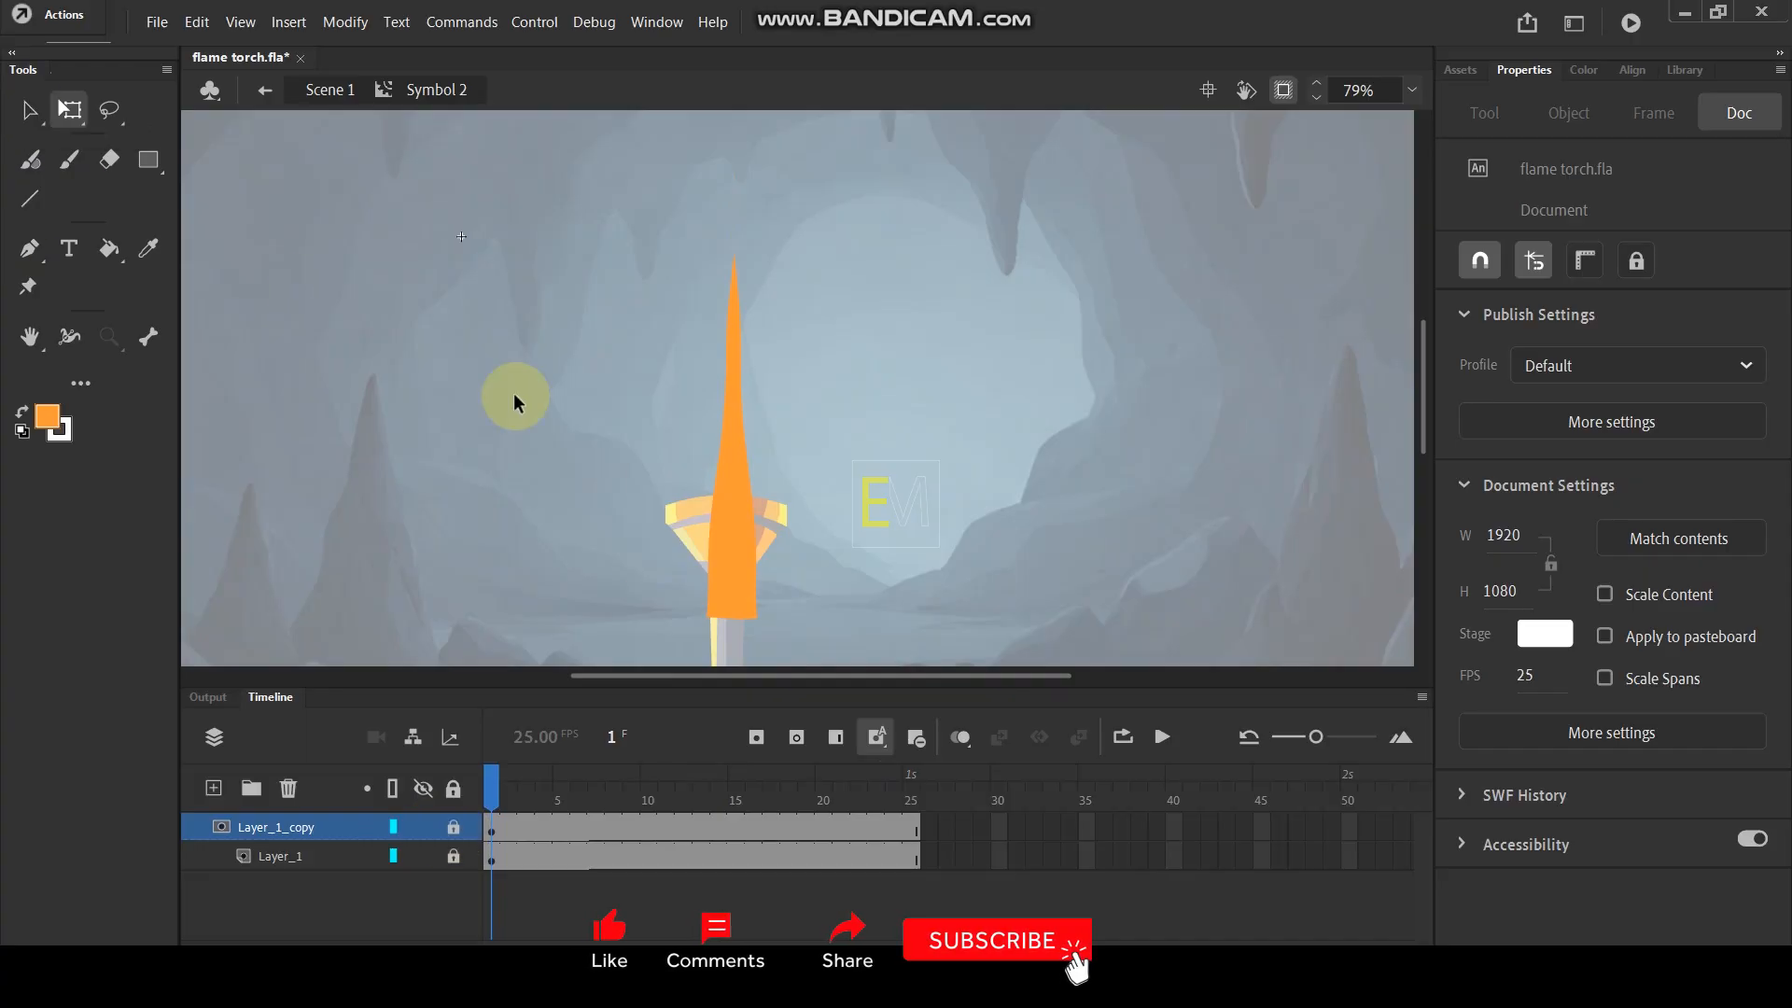
In Scene 1, move the flame up onto the torch head and change its instance type to Graphic.
click(29, 110)
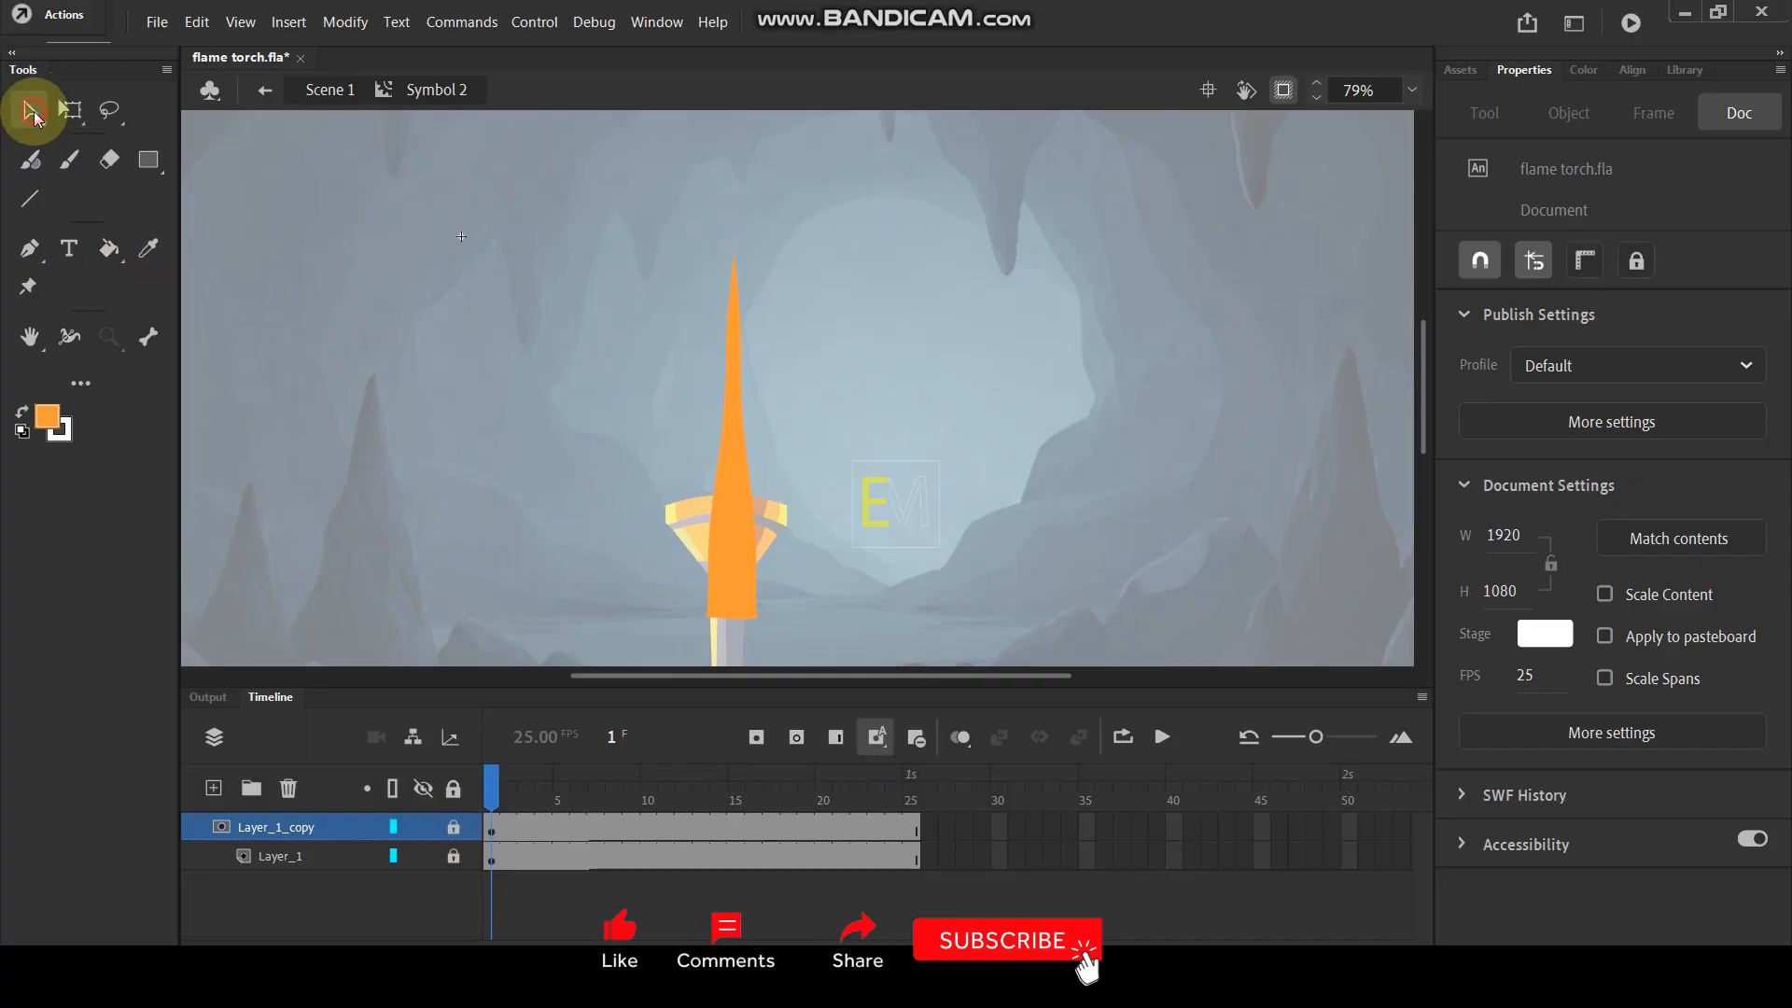
click(318, 89)
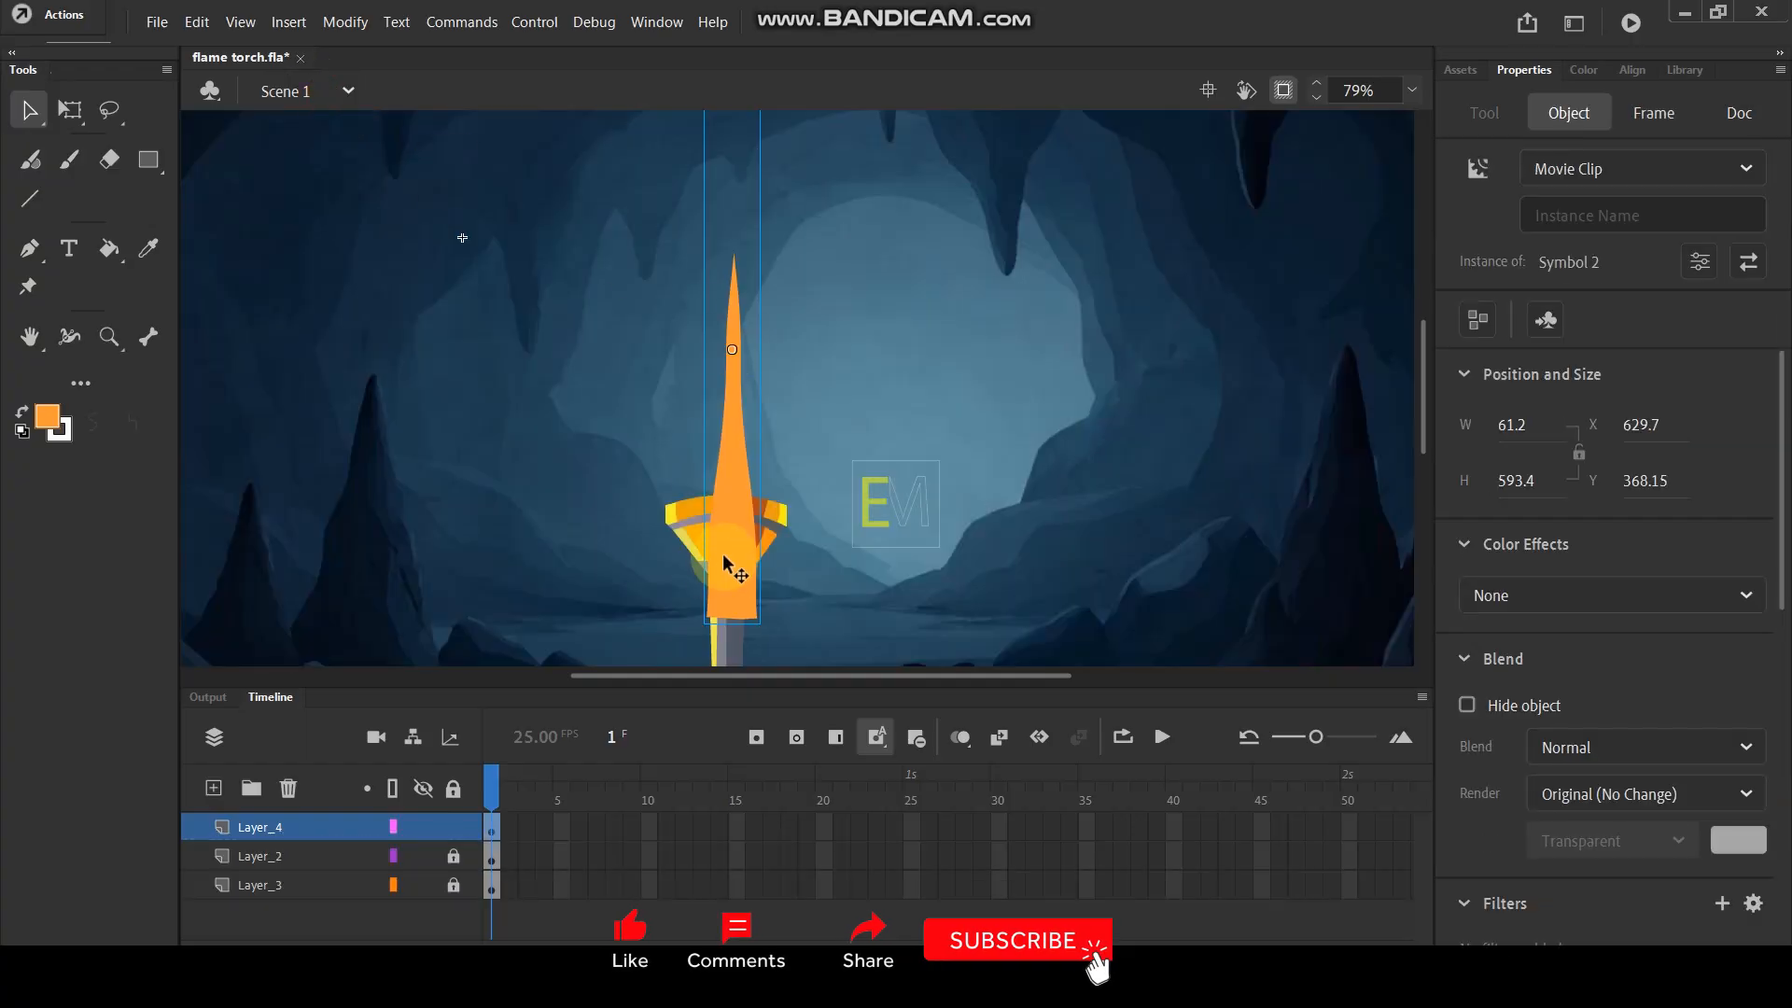
click(1696, 168)
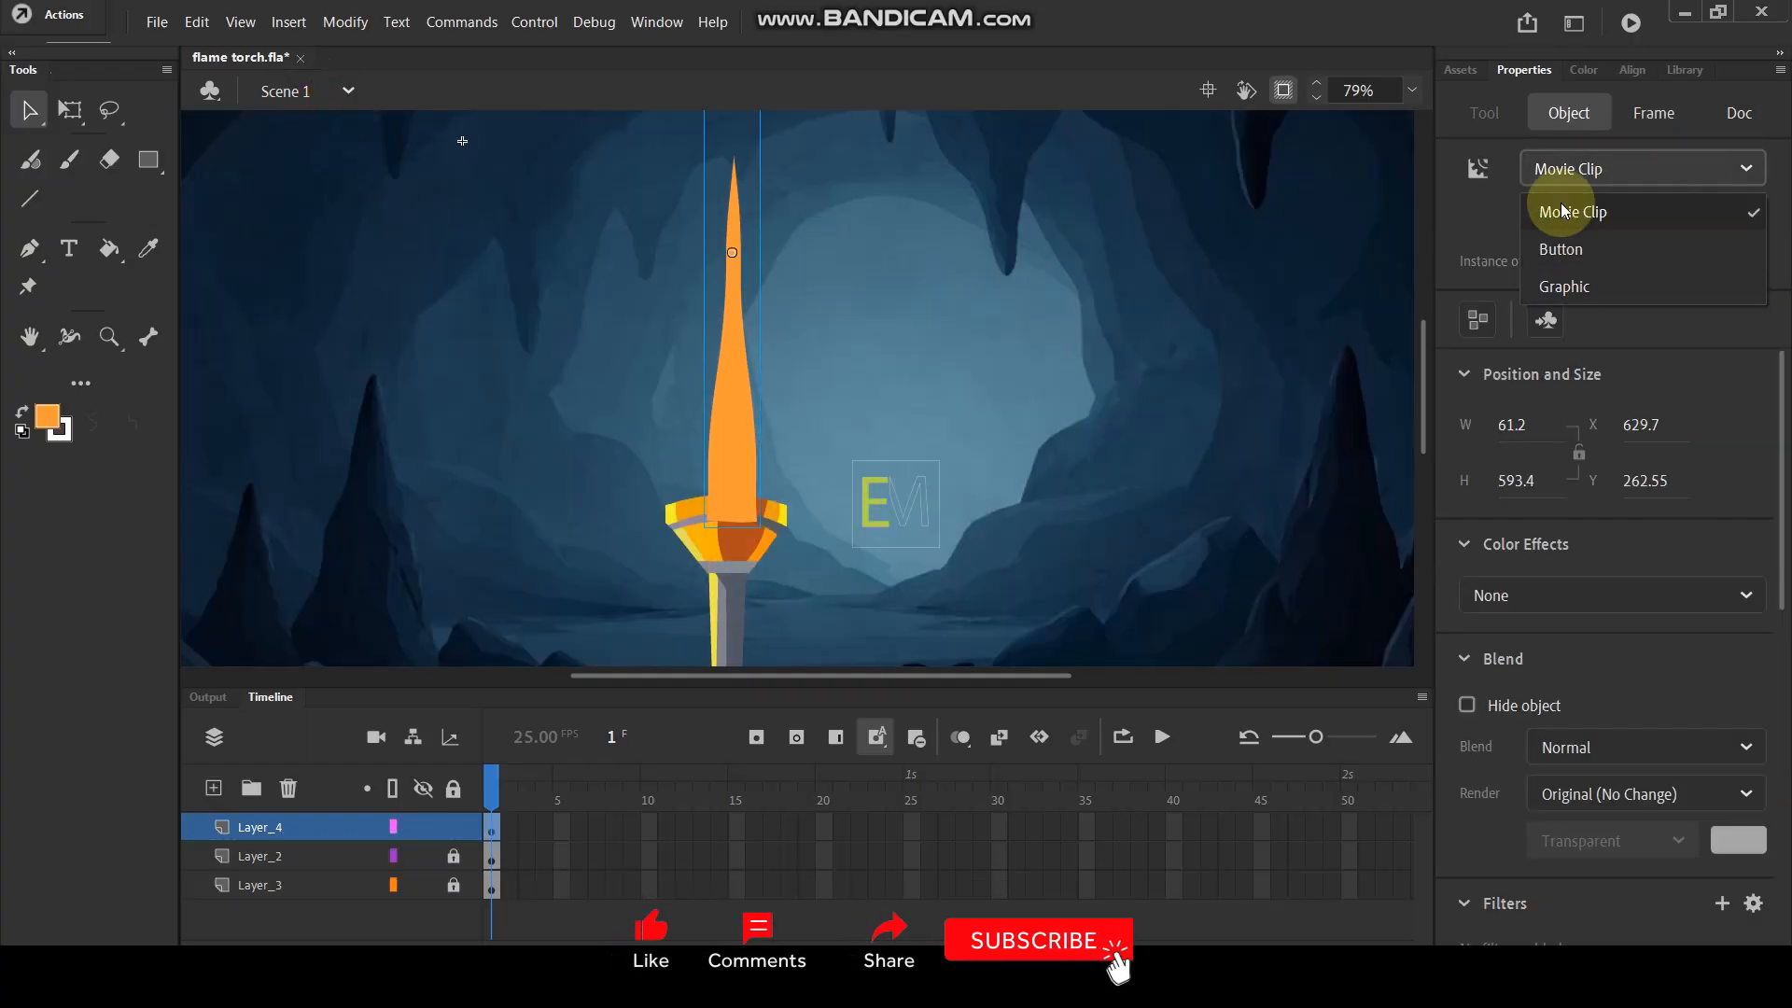
click(1572, 286)
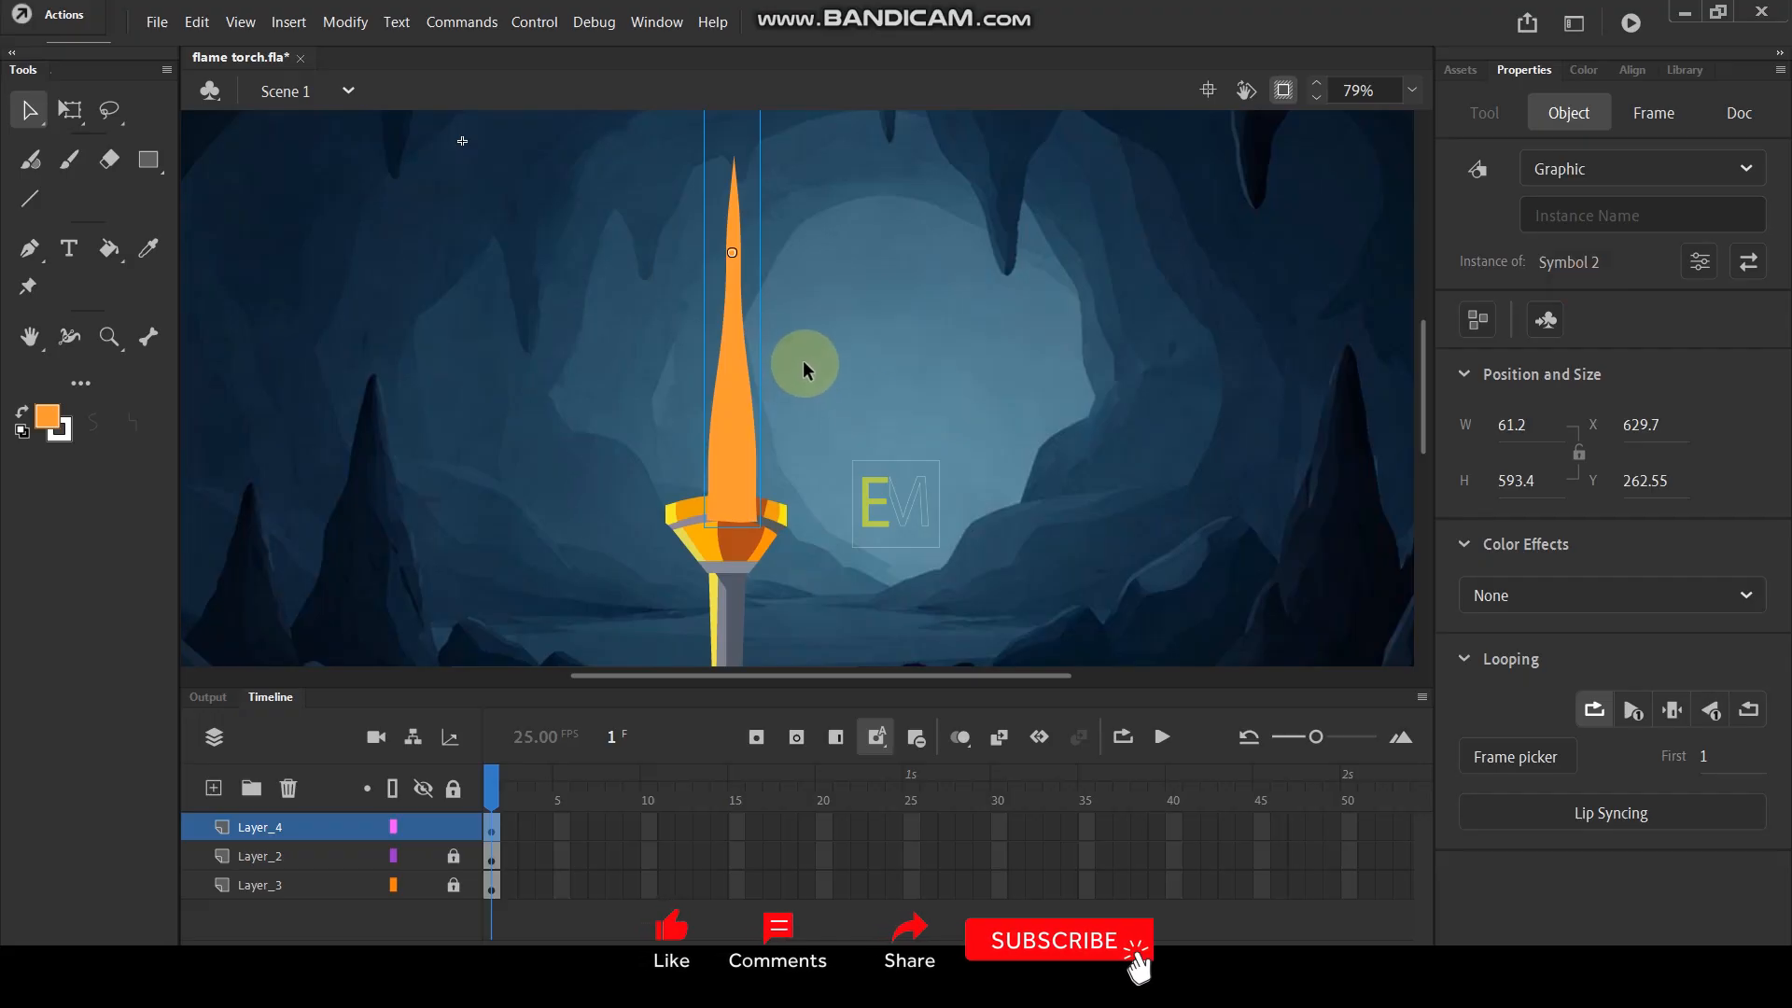
Convert the flame into a new Movie Clip symbol and open that symbol for editing.
key(F8)
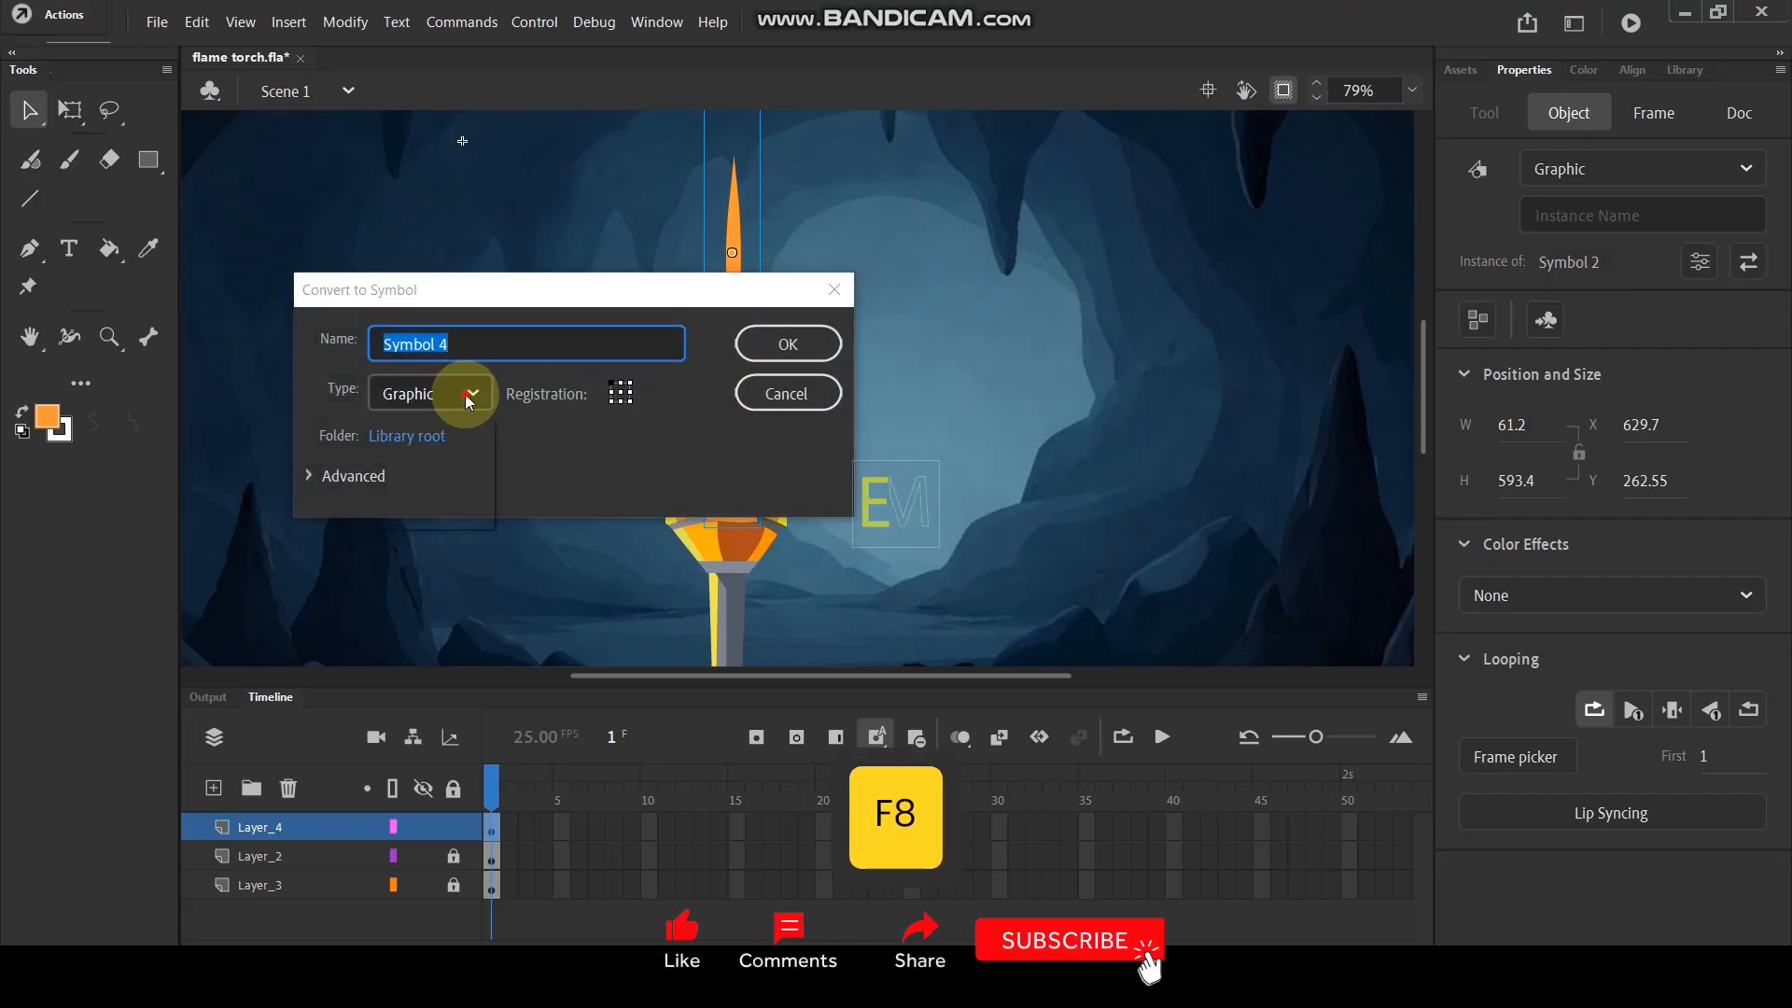
click(464, 393)
click(422, 438)
click(784, 345)
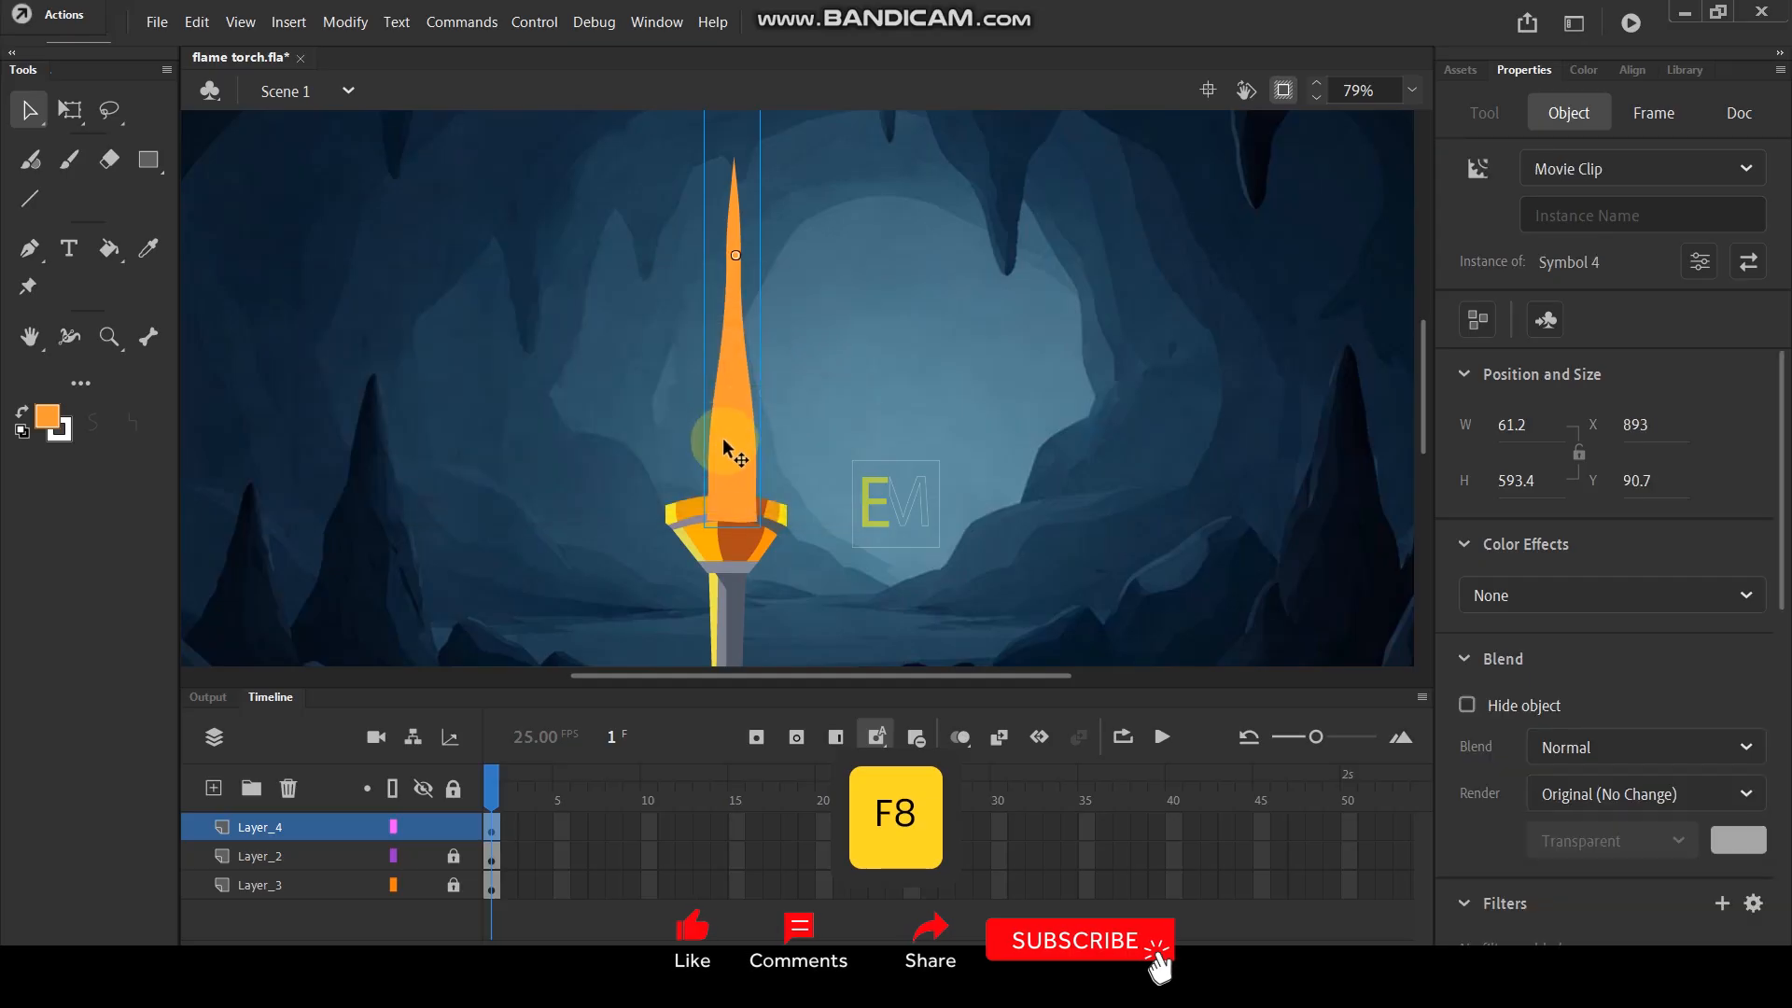
double_click(738, 447)
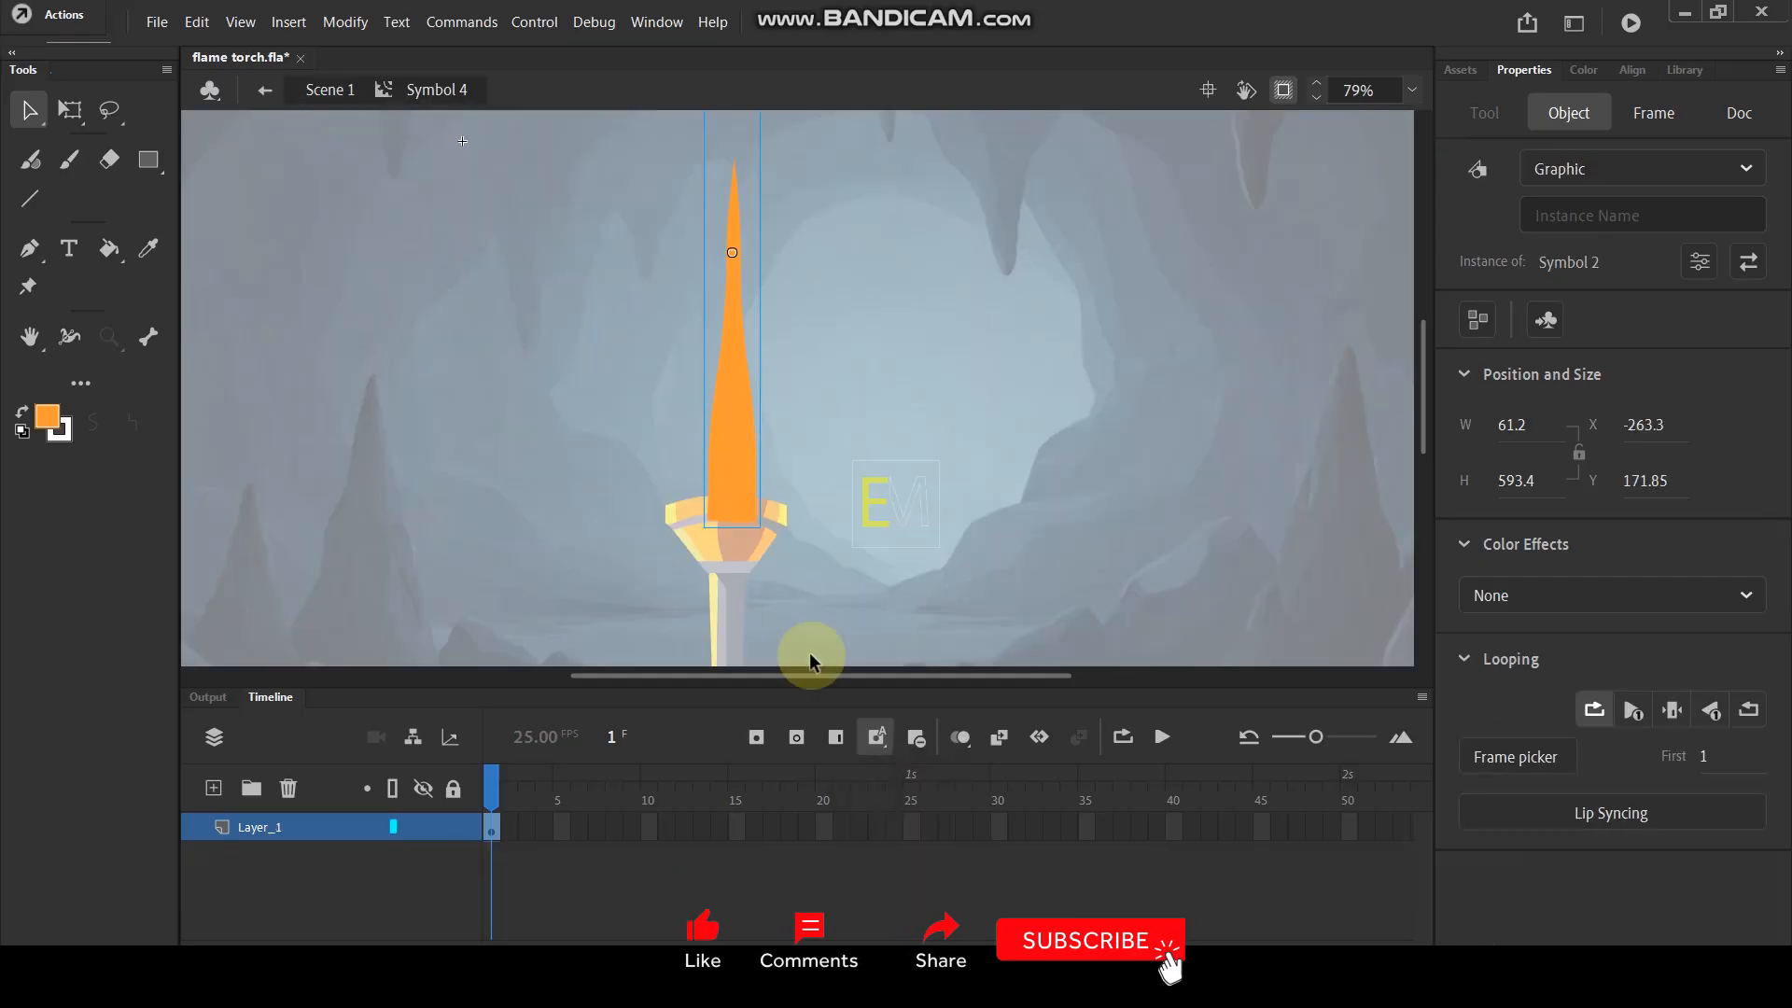
Extend the flame's layer to frame 25, widen the flame there to about 125 px, and preview the timeline.
click(911, 827)
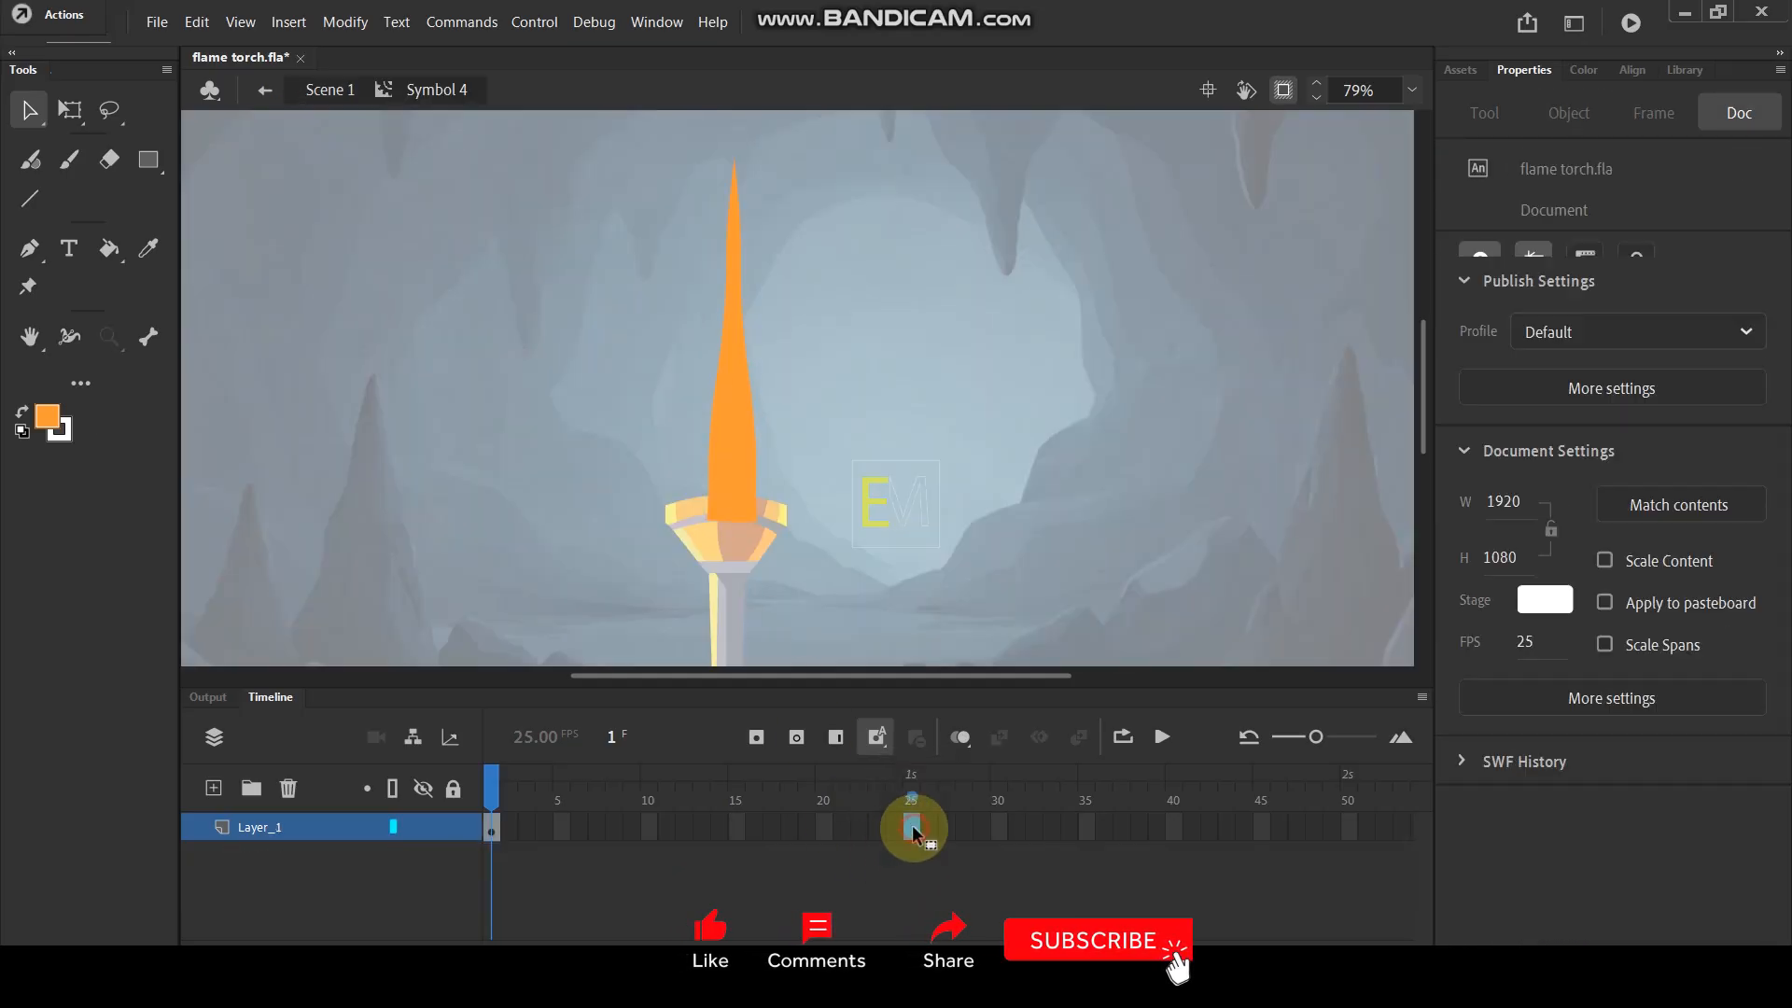
click(730, 428)
click(70, 109)
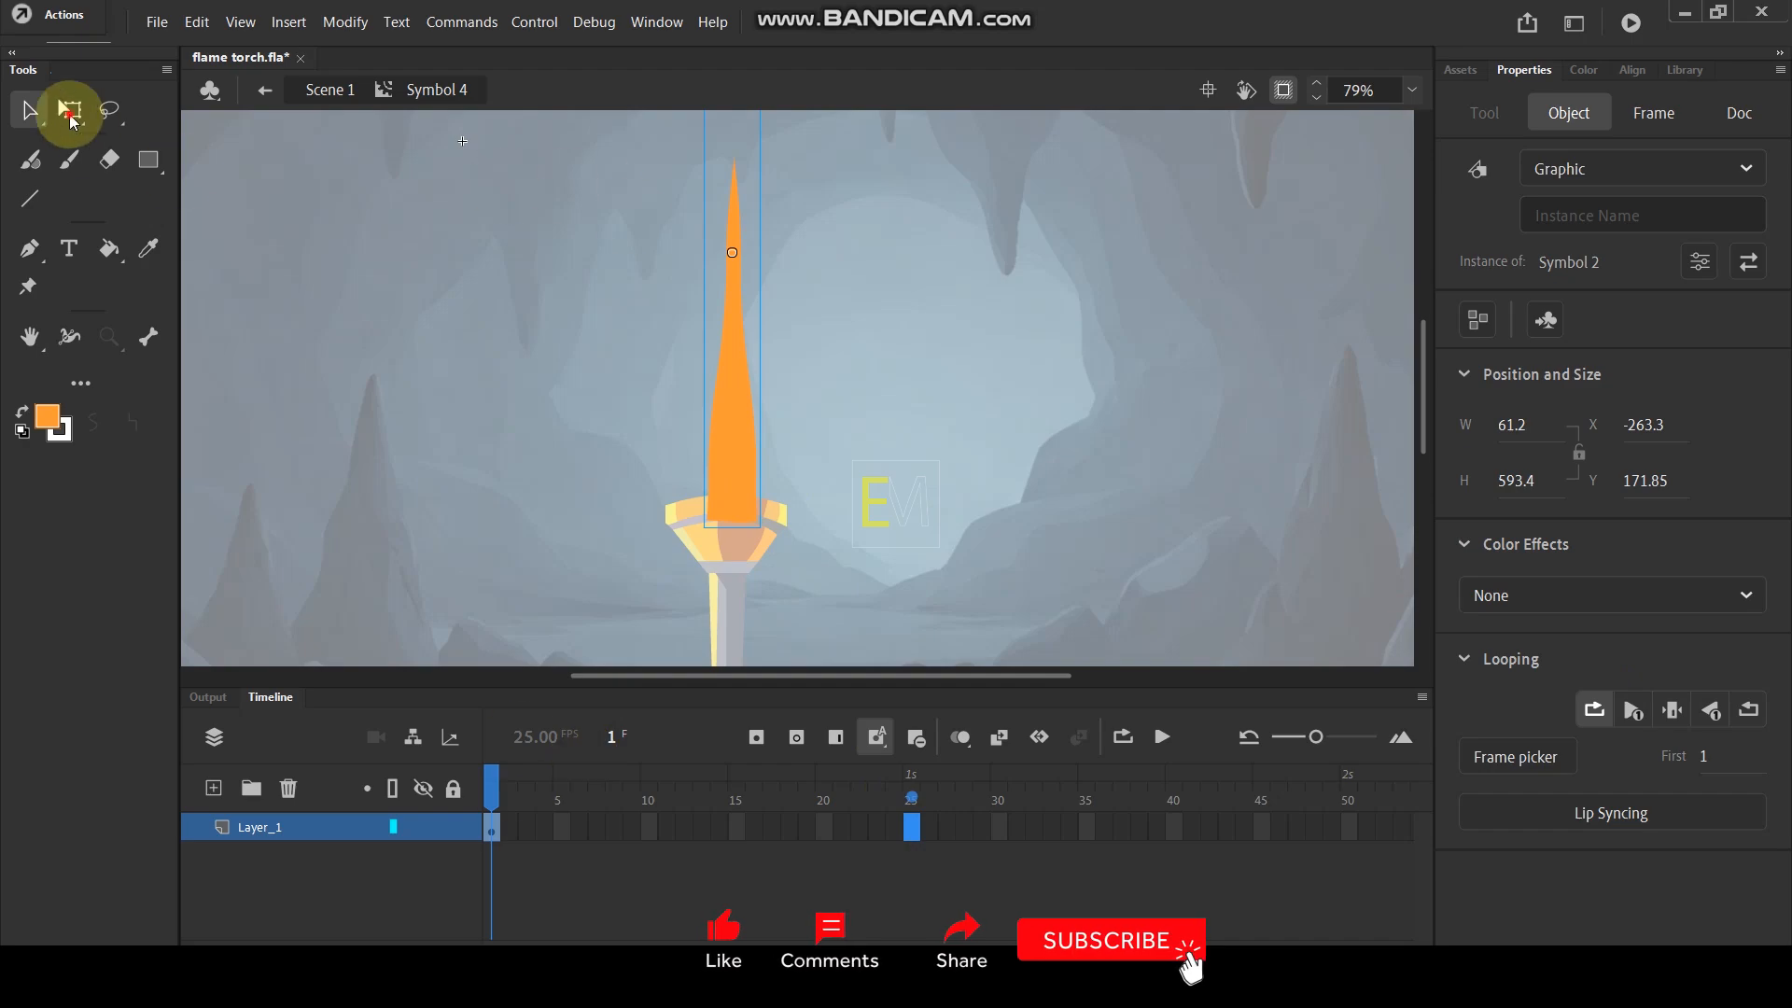
drag(760, 252, 790, 252)
key(F5)
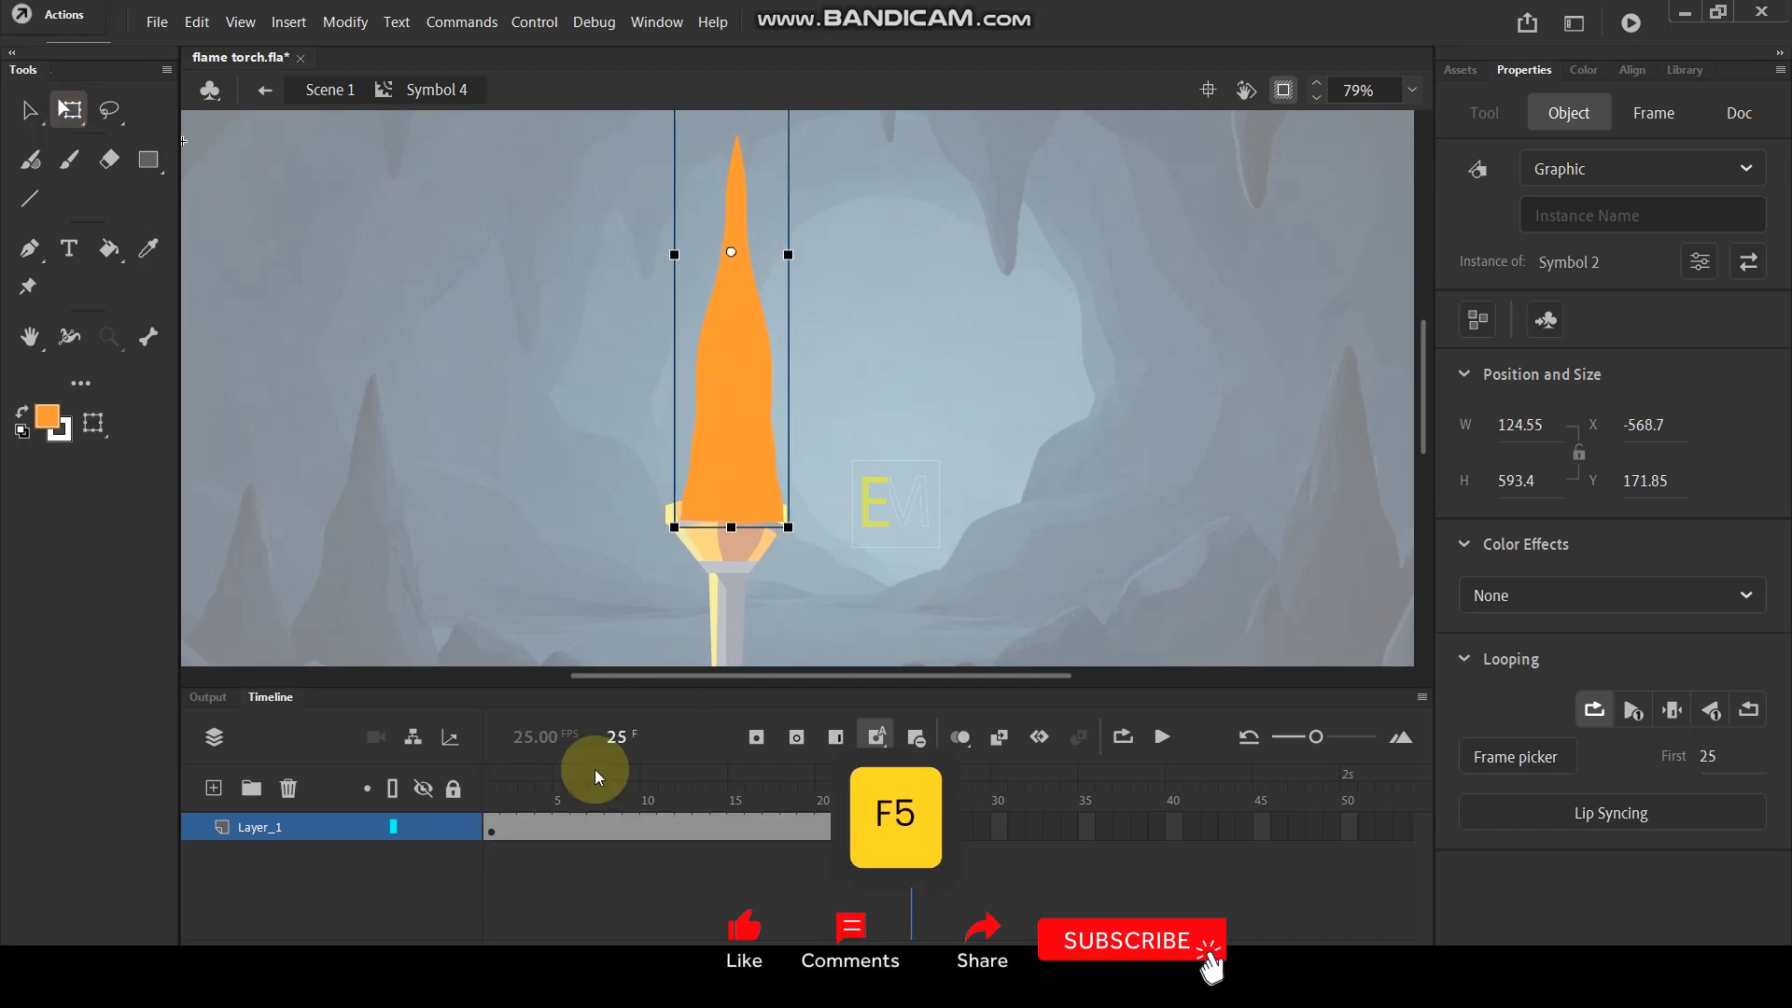
drag(493, 800, 546, 801)
click(978, 647)
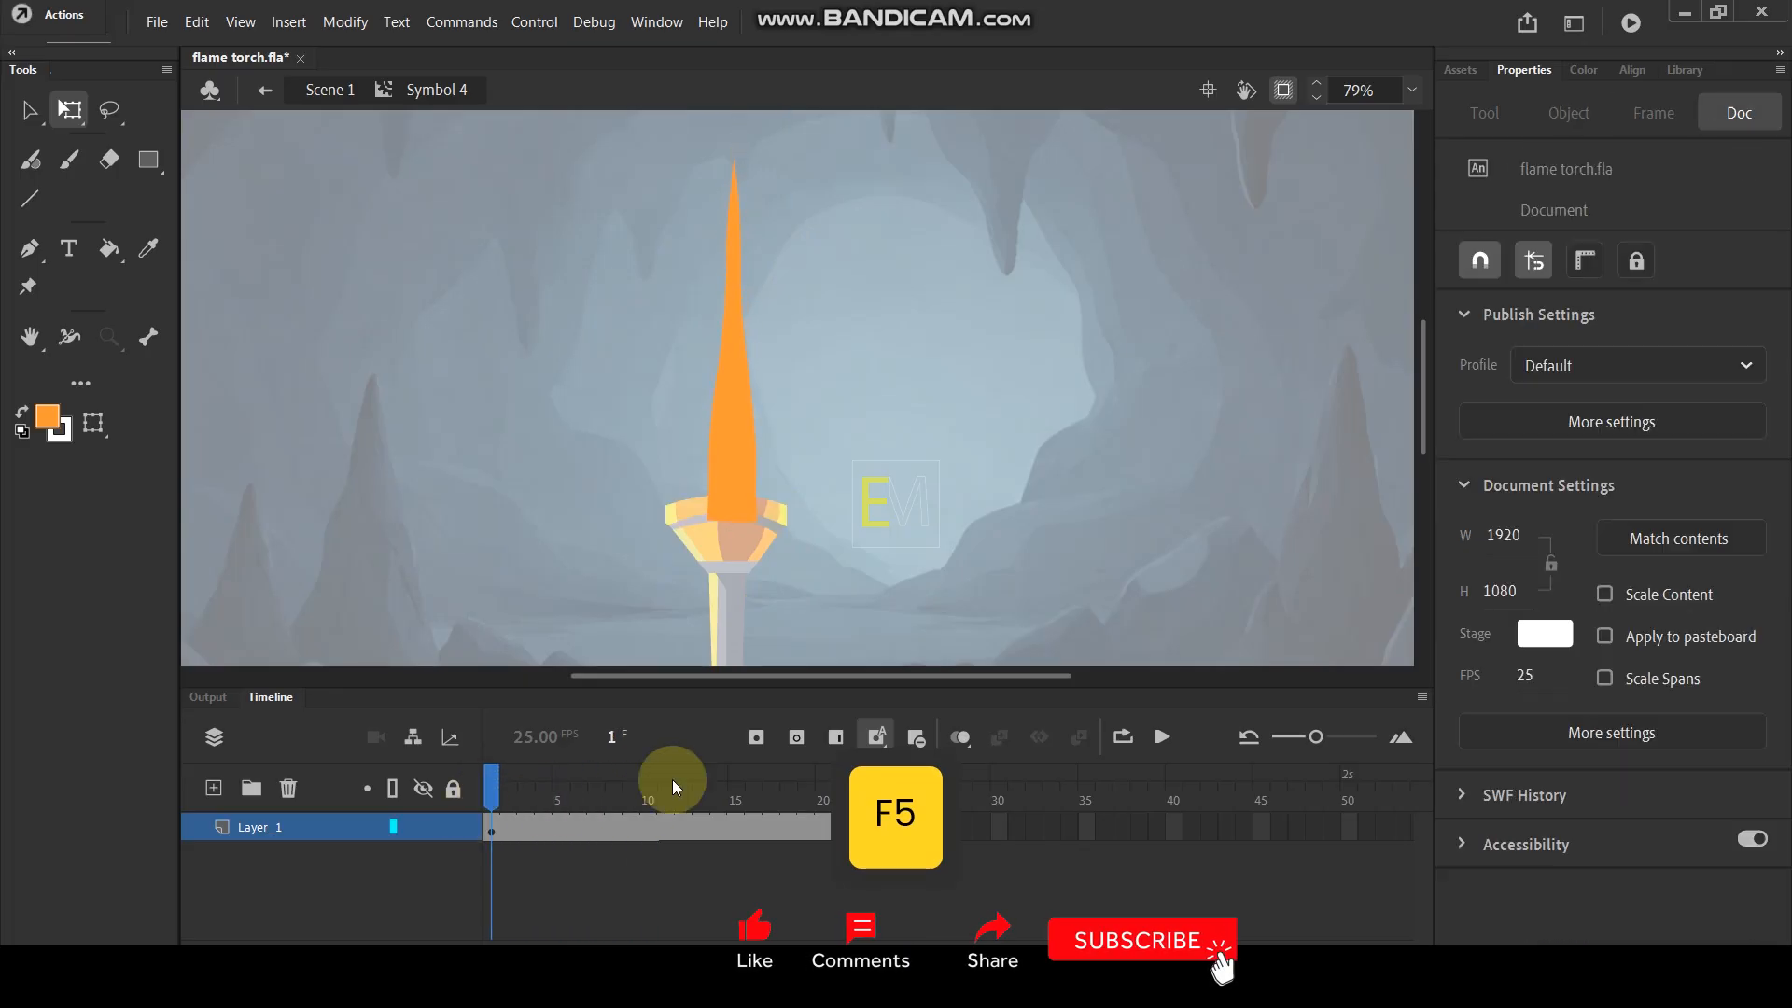
Move the widened flame's keyframe from frame 25 to frame 1 and scrub the timeline to check it.
drag(925, 691, 926, 669)
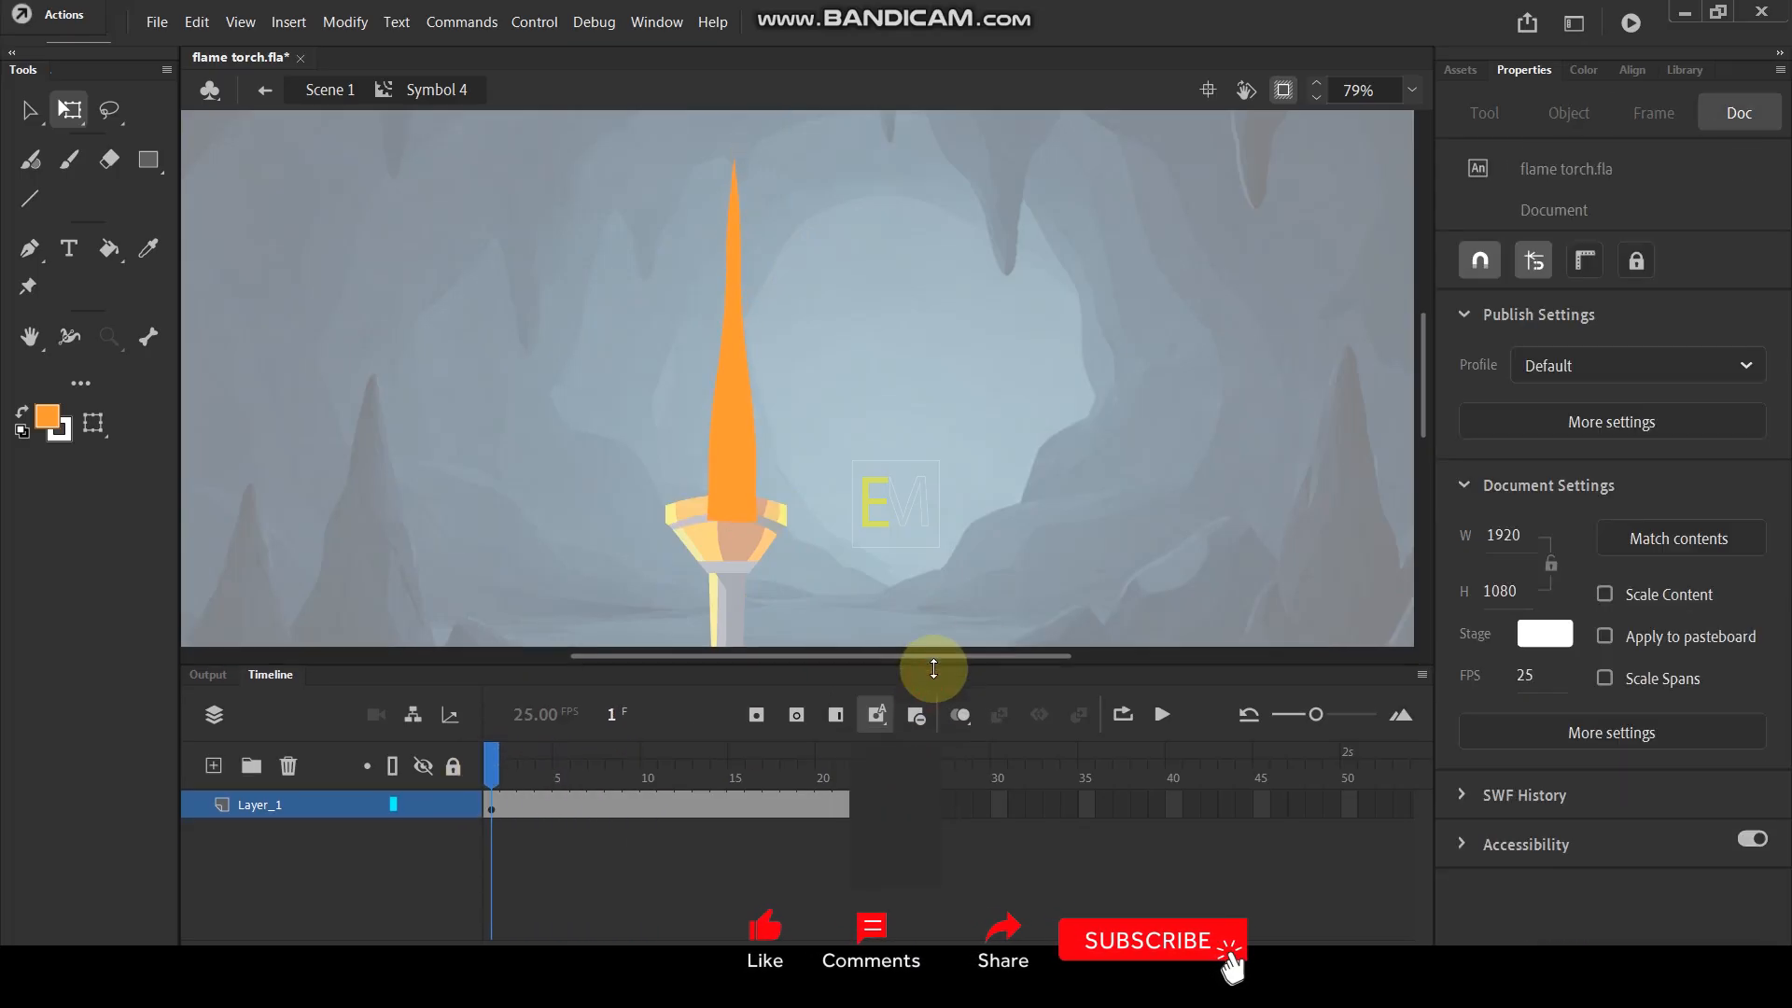
click(912, 806)
click(491, 806)
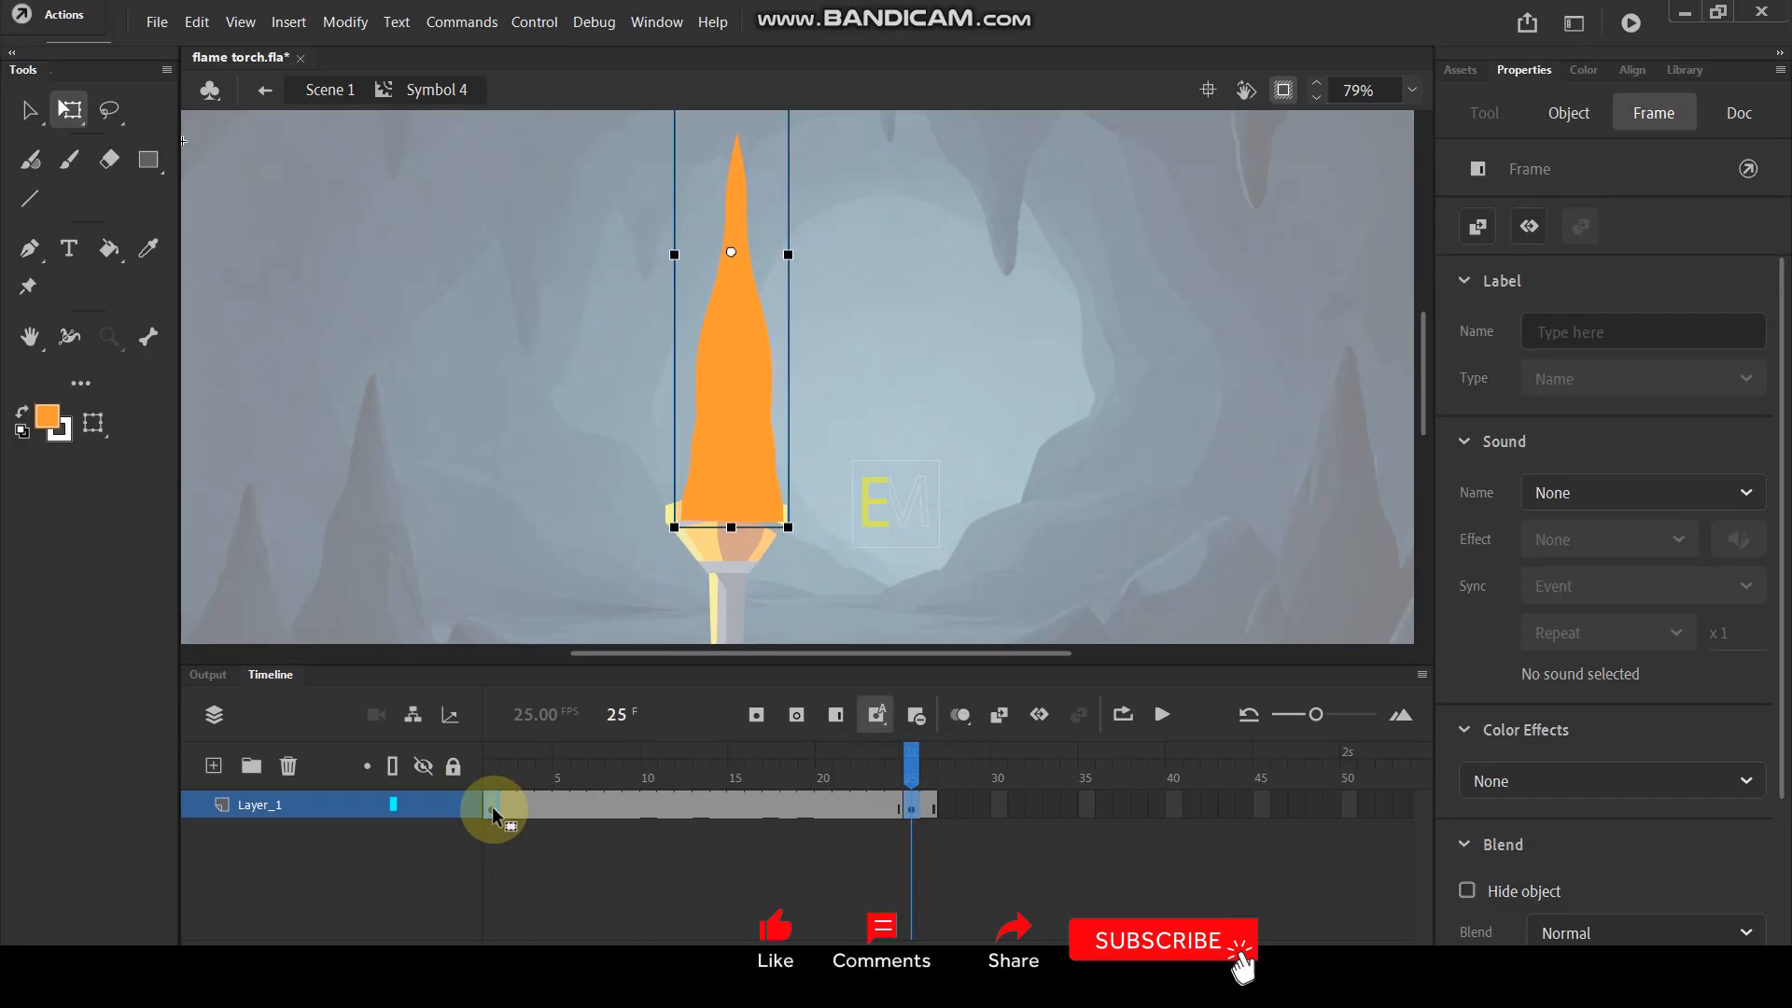
drag(501, 769, 928, 780)
click(491, 804)
click(597, 607)
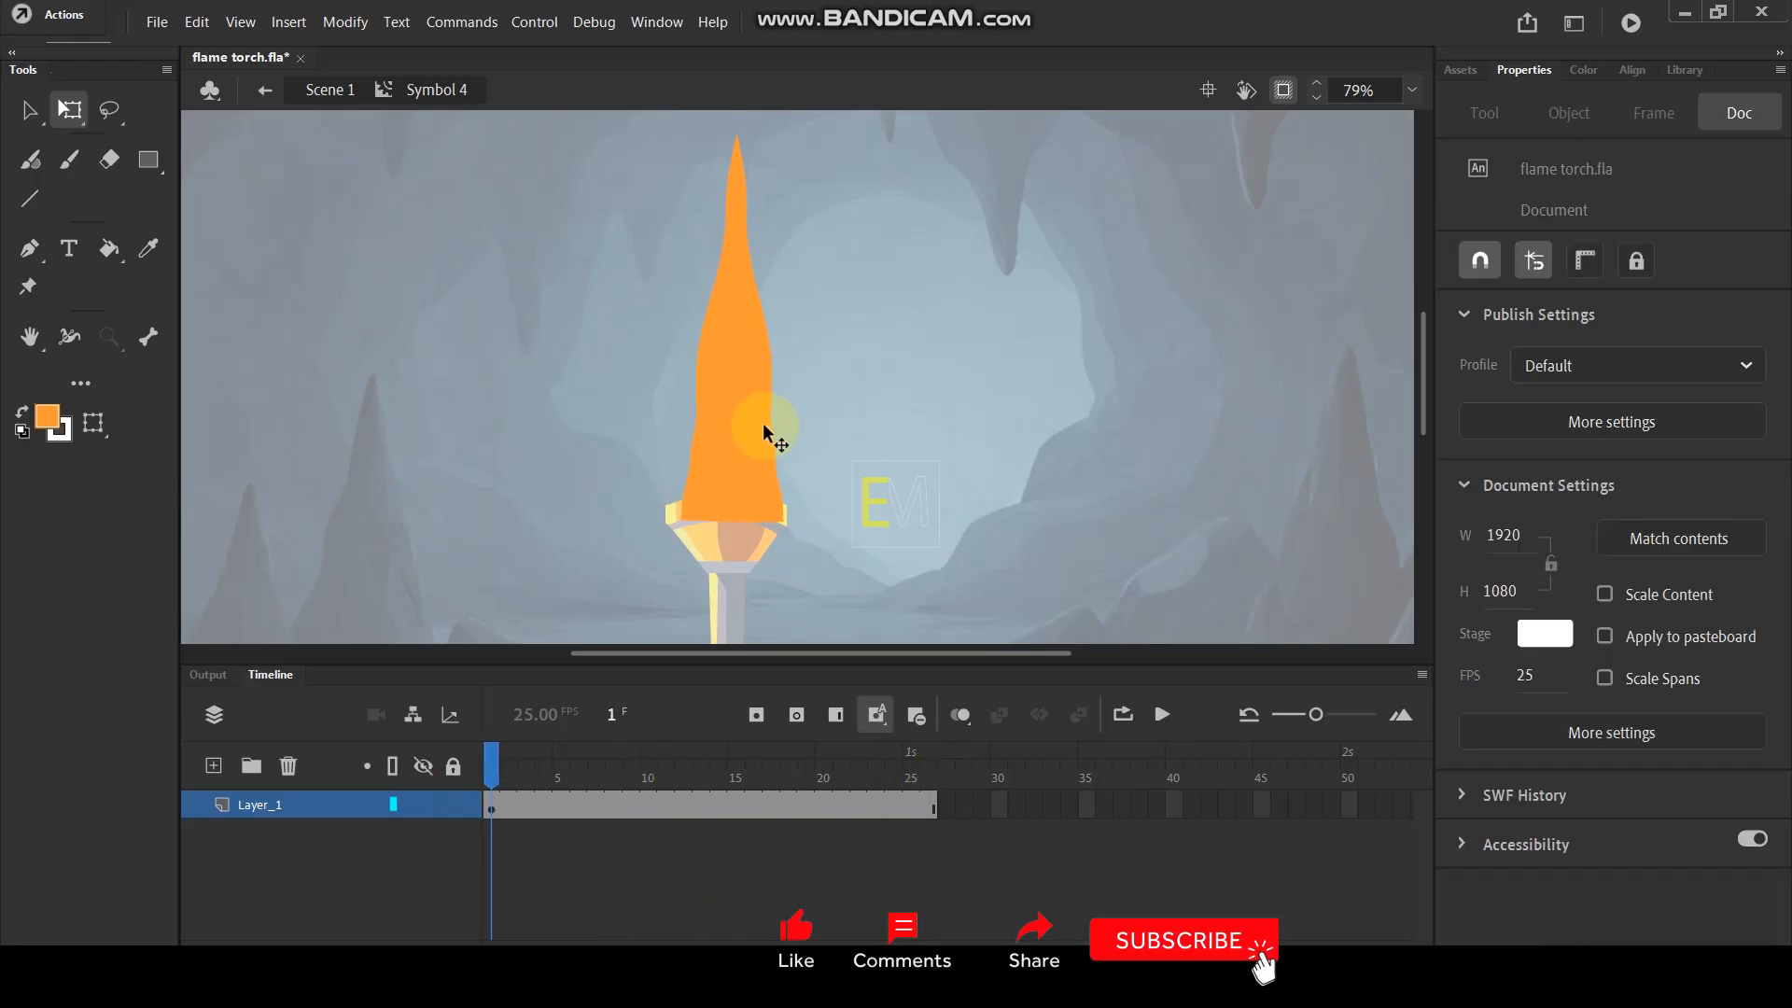
Center the widened flame on the torch head, copy it, and paste the duplicate in place.
scroll(746, 462, up, 3)
click(752, 498)
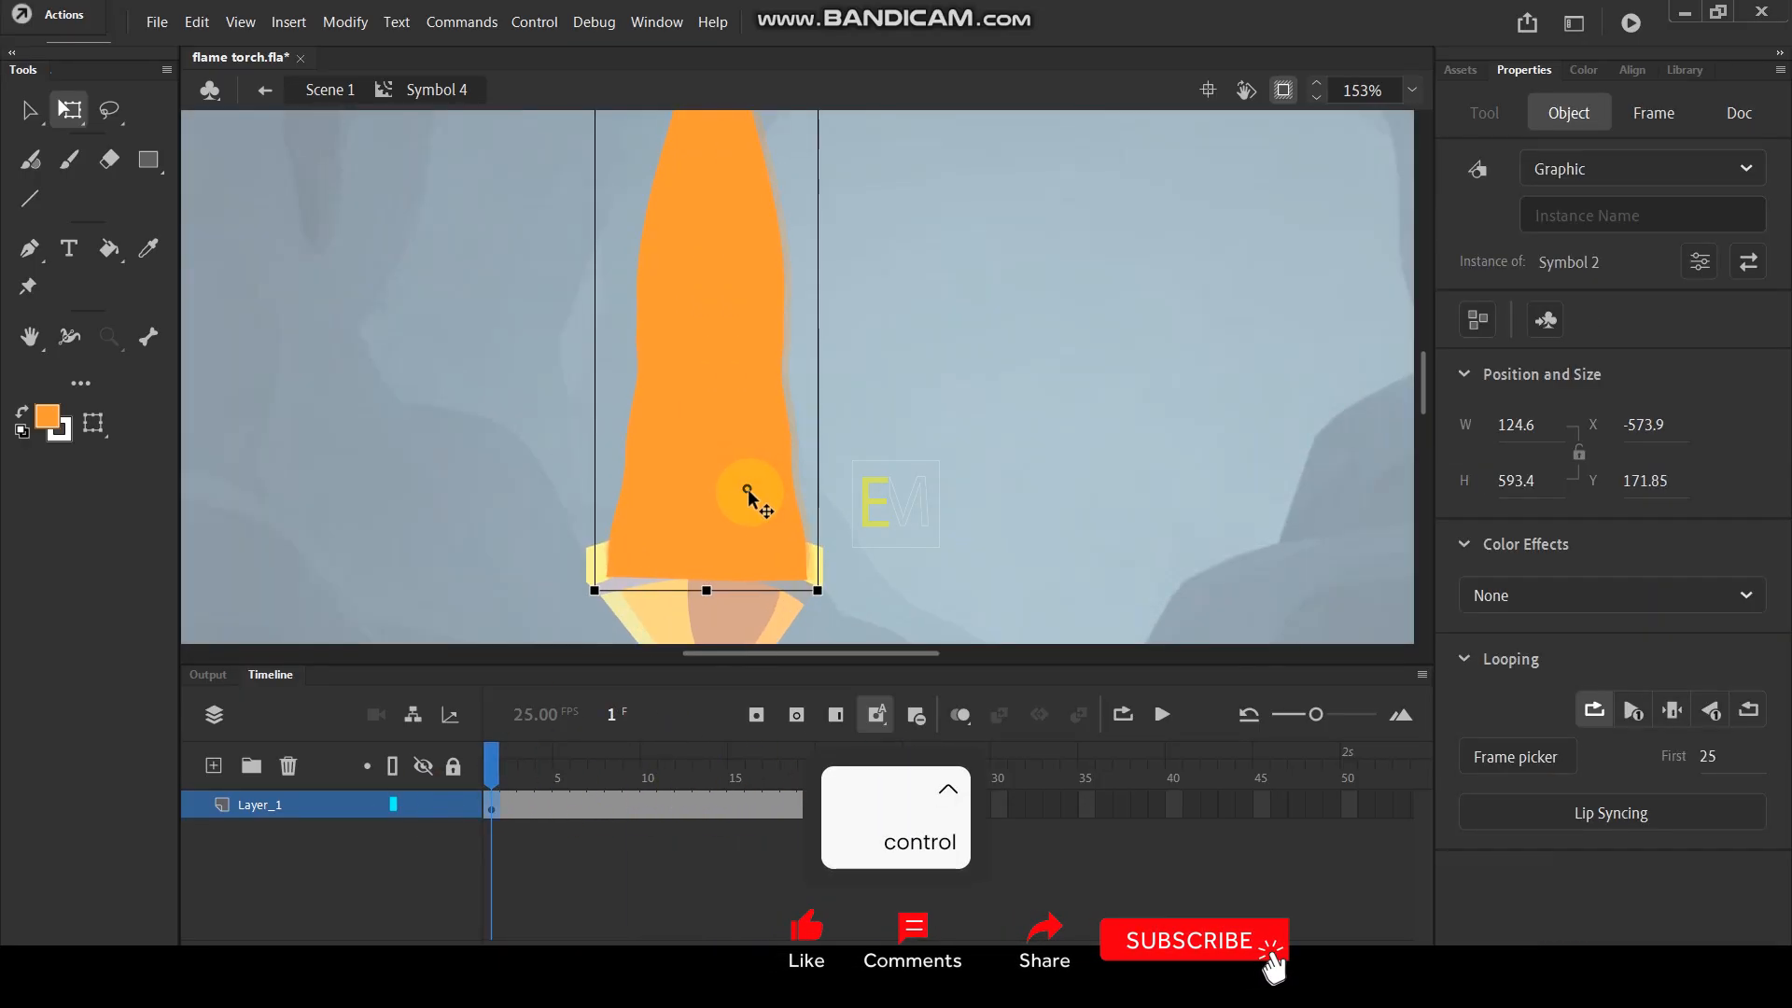
key(ctrl+c)
key(ctrl+shift+v)
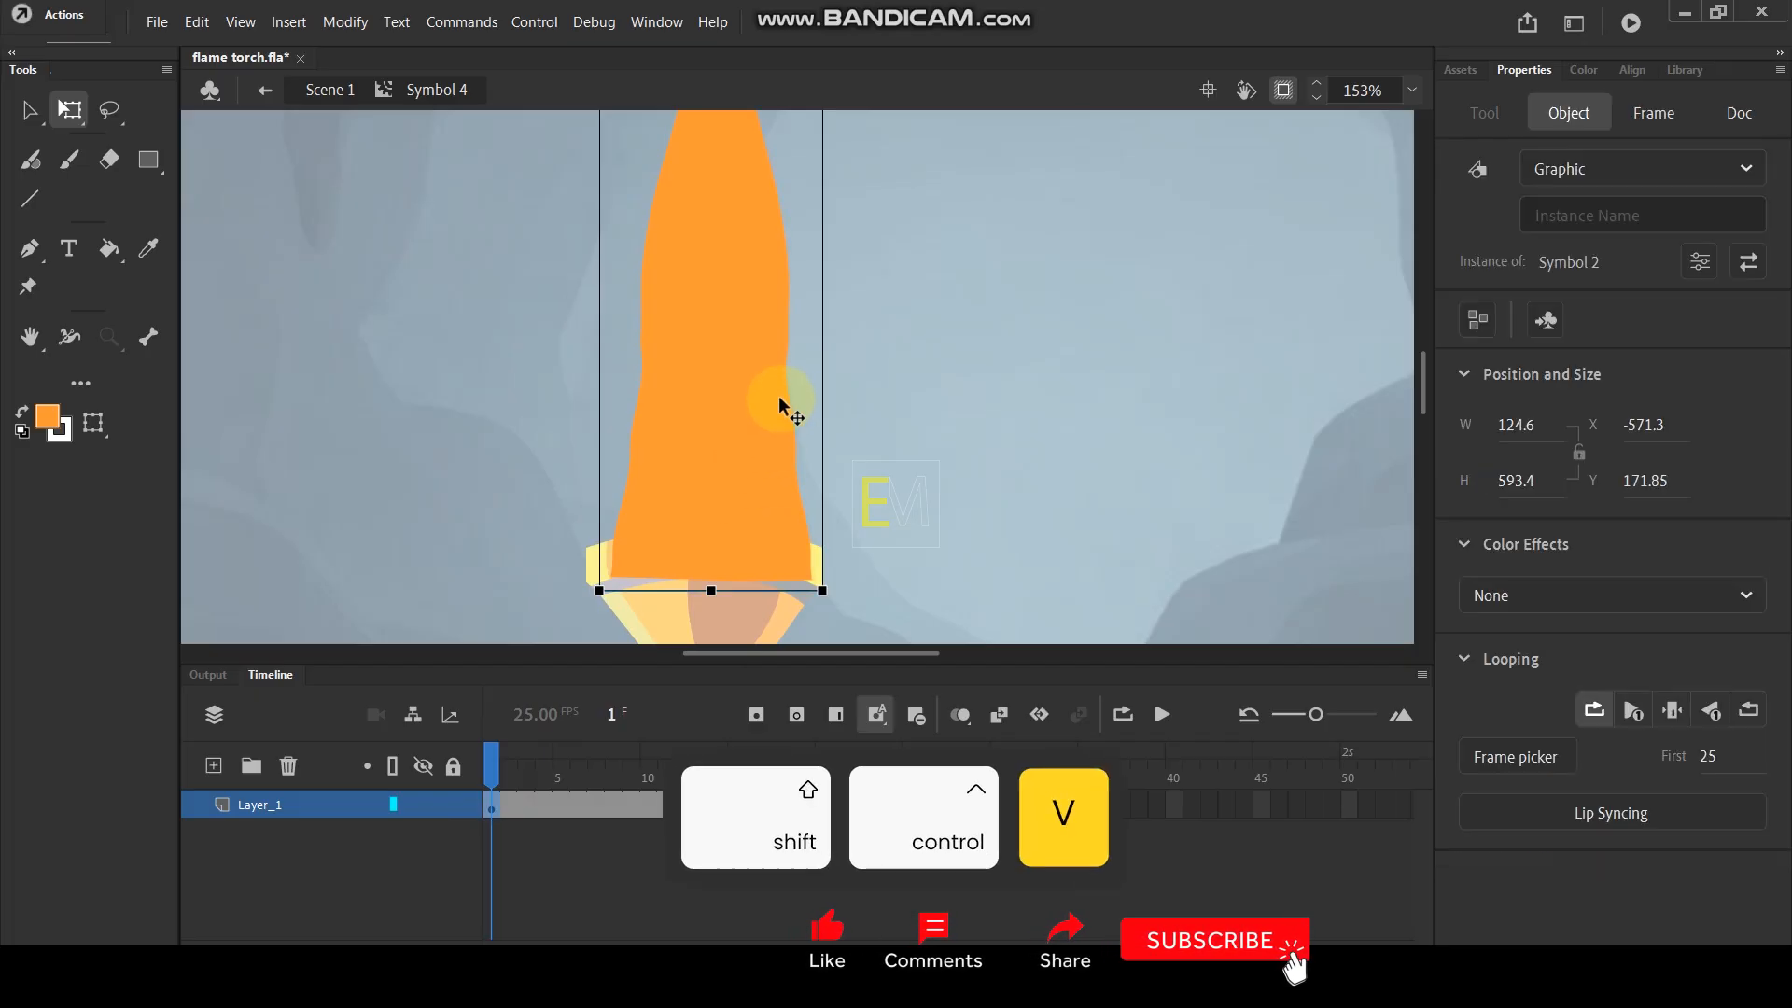
Scale the duplicate flame down to about 84 by 447 px and align its base with the larger flame's base.
scroll(778, 396, down, 3)
scroll(802, 455, up, 1)
drag(801, 524, 782, 457)
drag(741, 377, 743, 424)
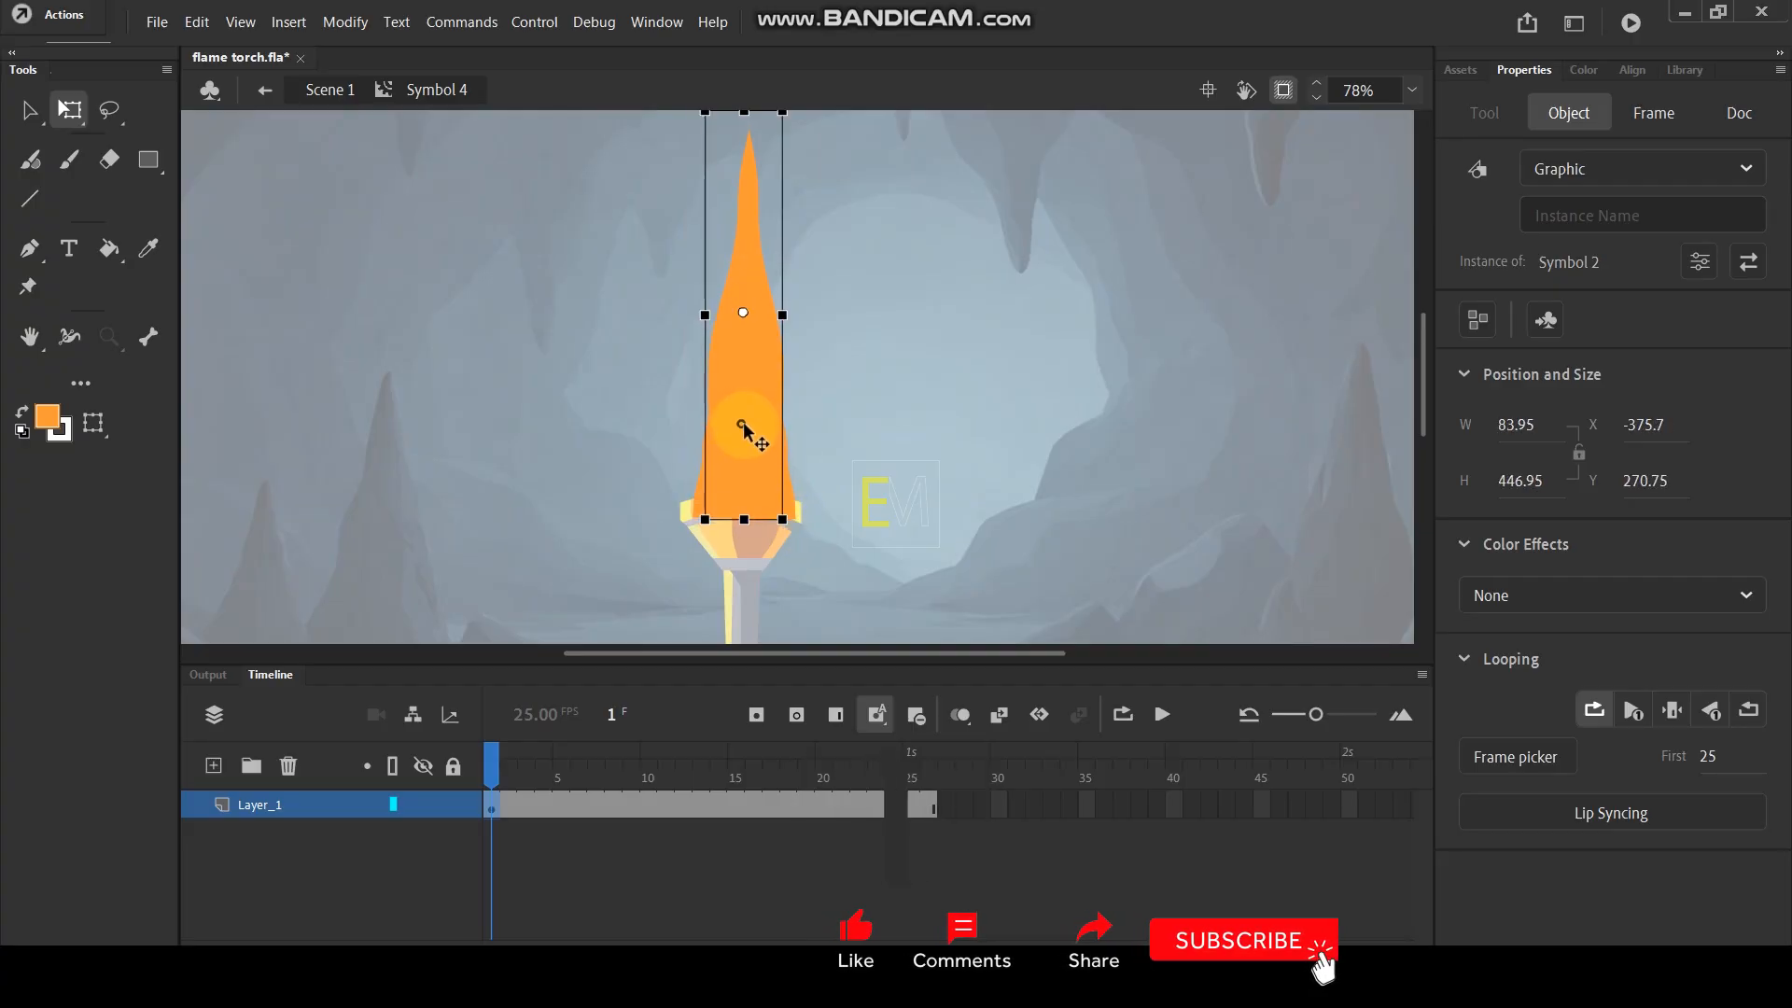
Tint the smaller flame #FFCC00 at 92% and set its first loop frame to 10.
click(1655, 594)
click(1495, 713)
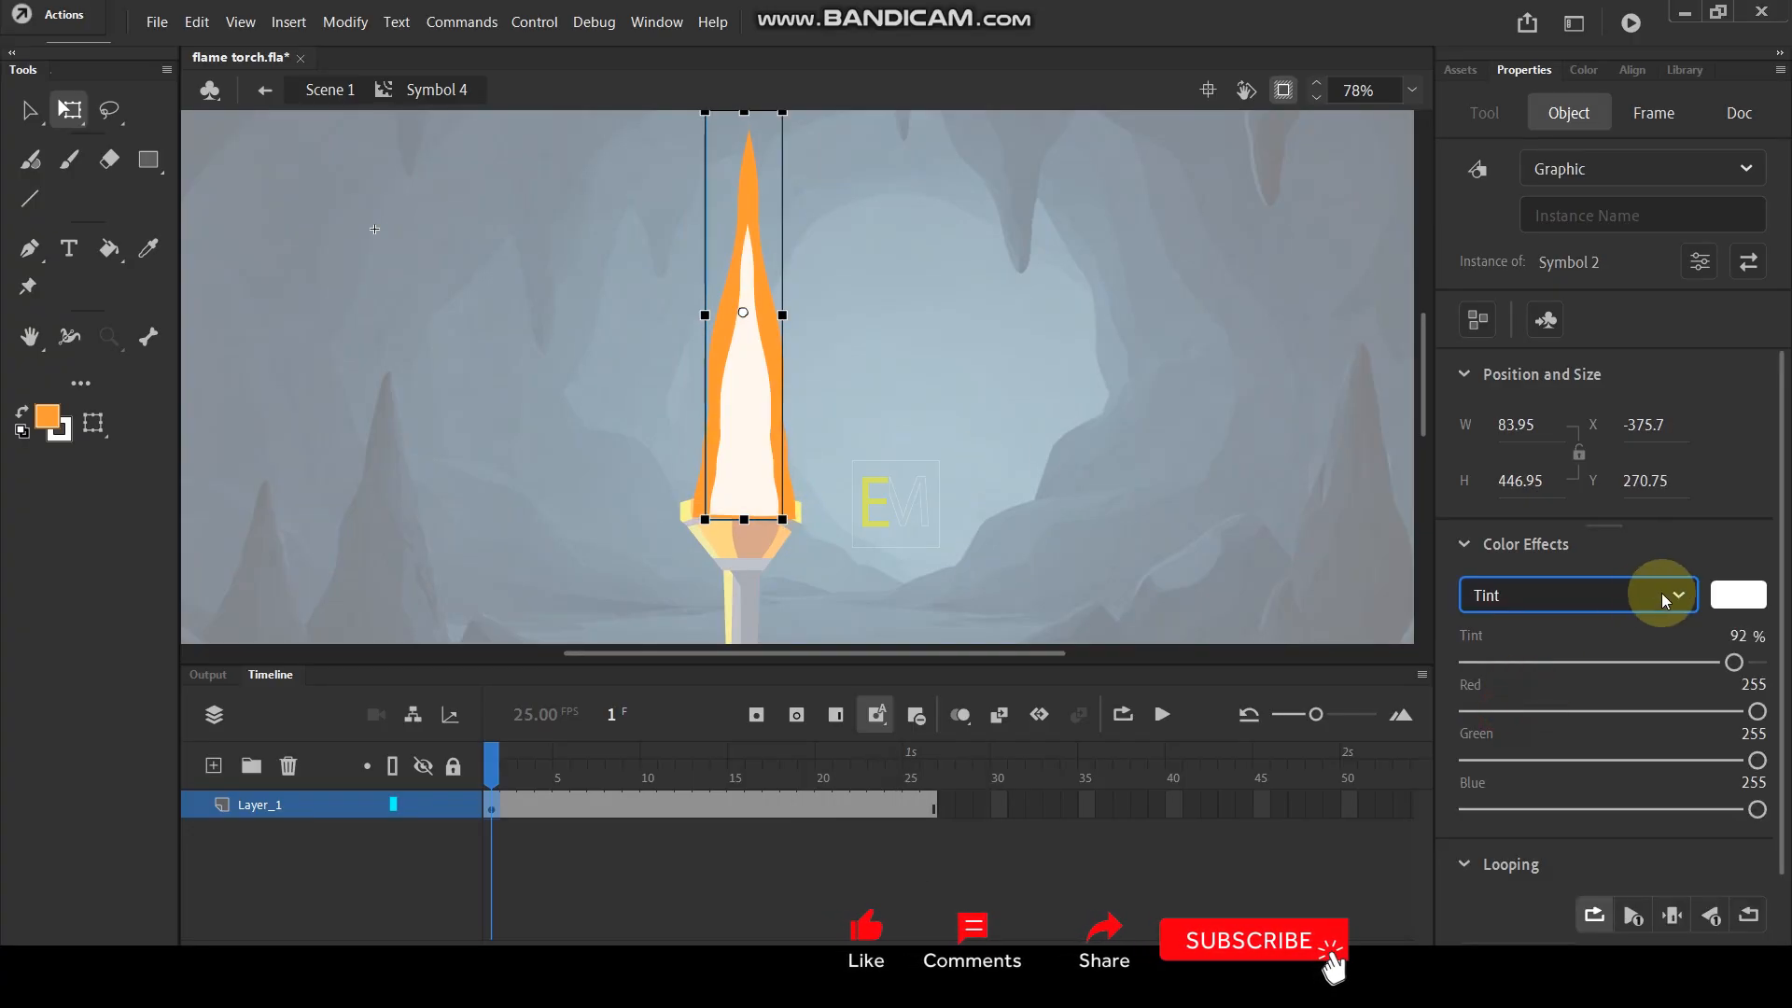
click(1727, 597)
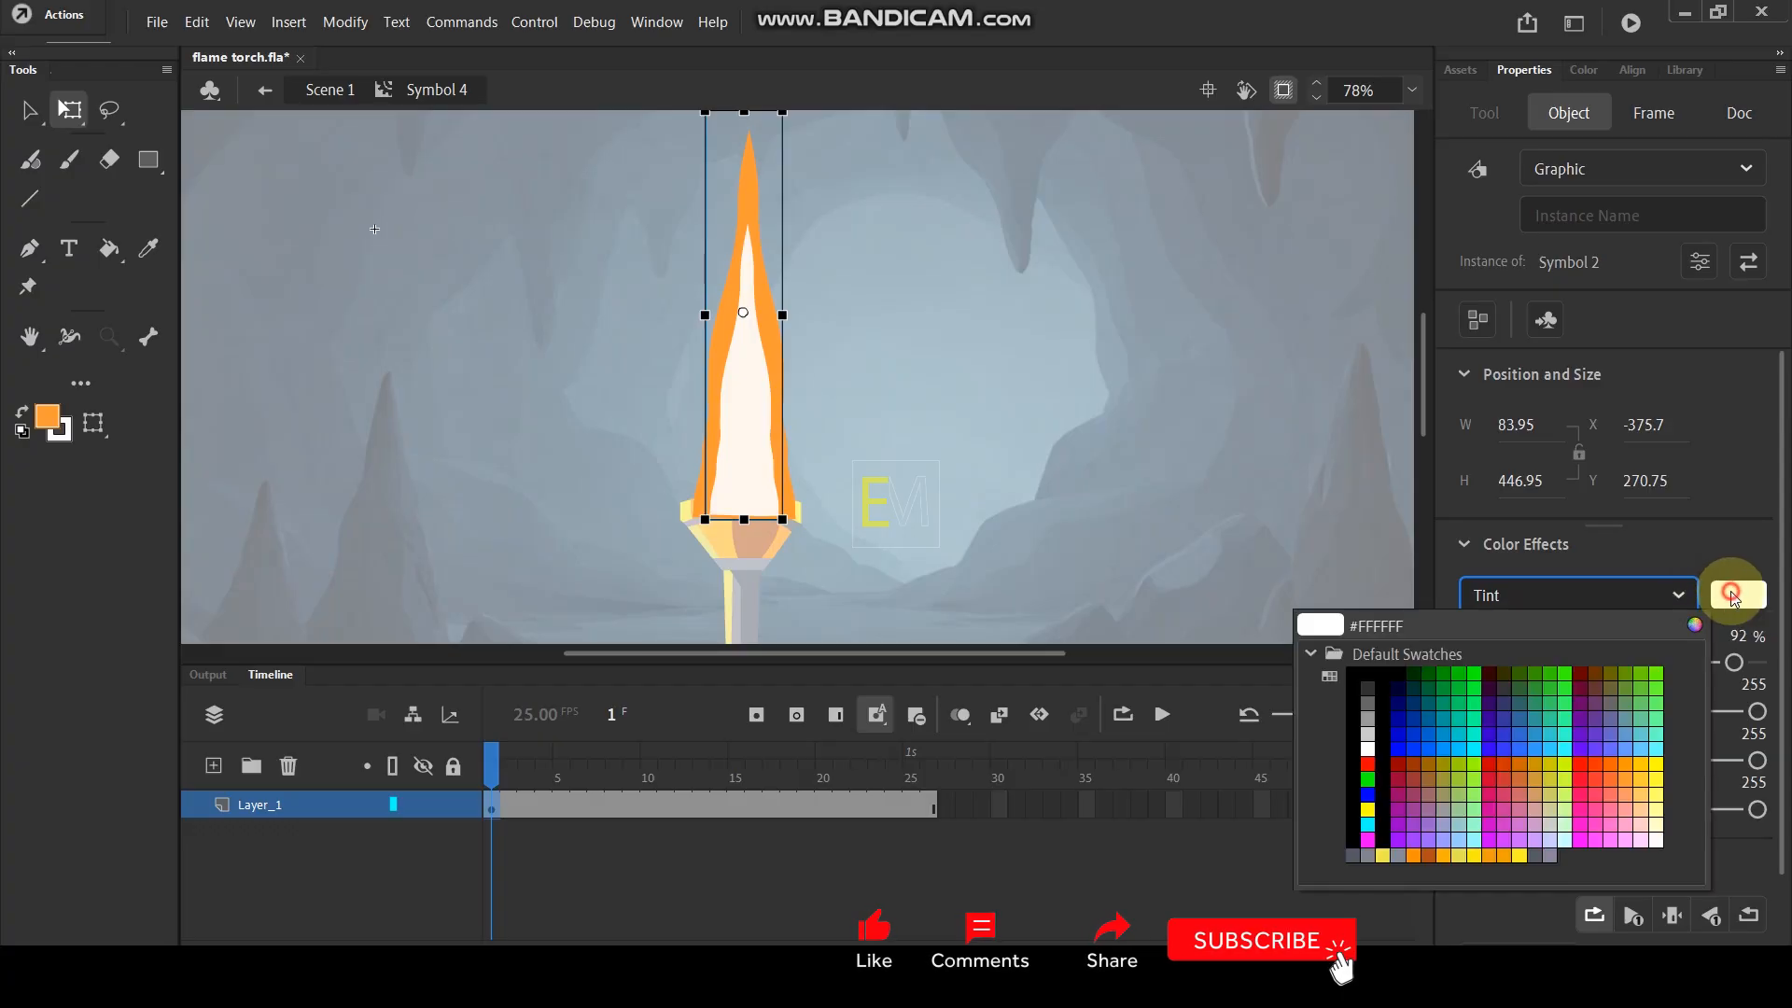
click(1640, 764)
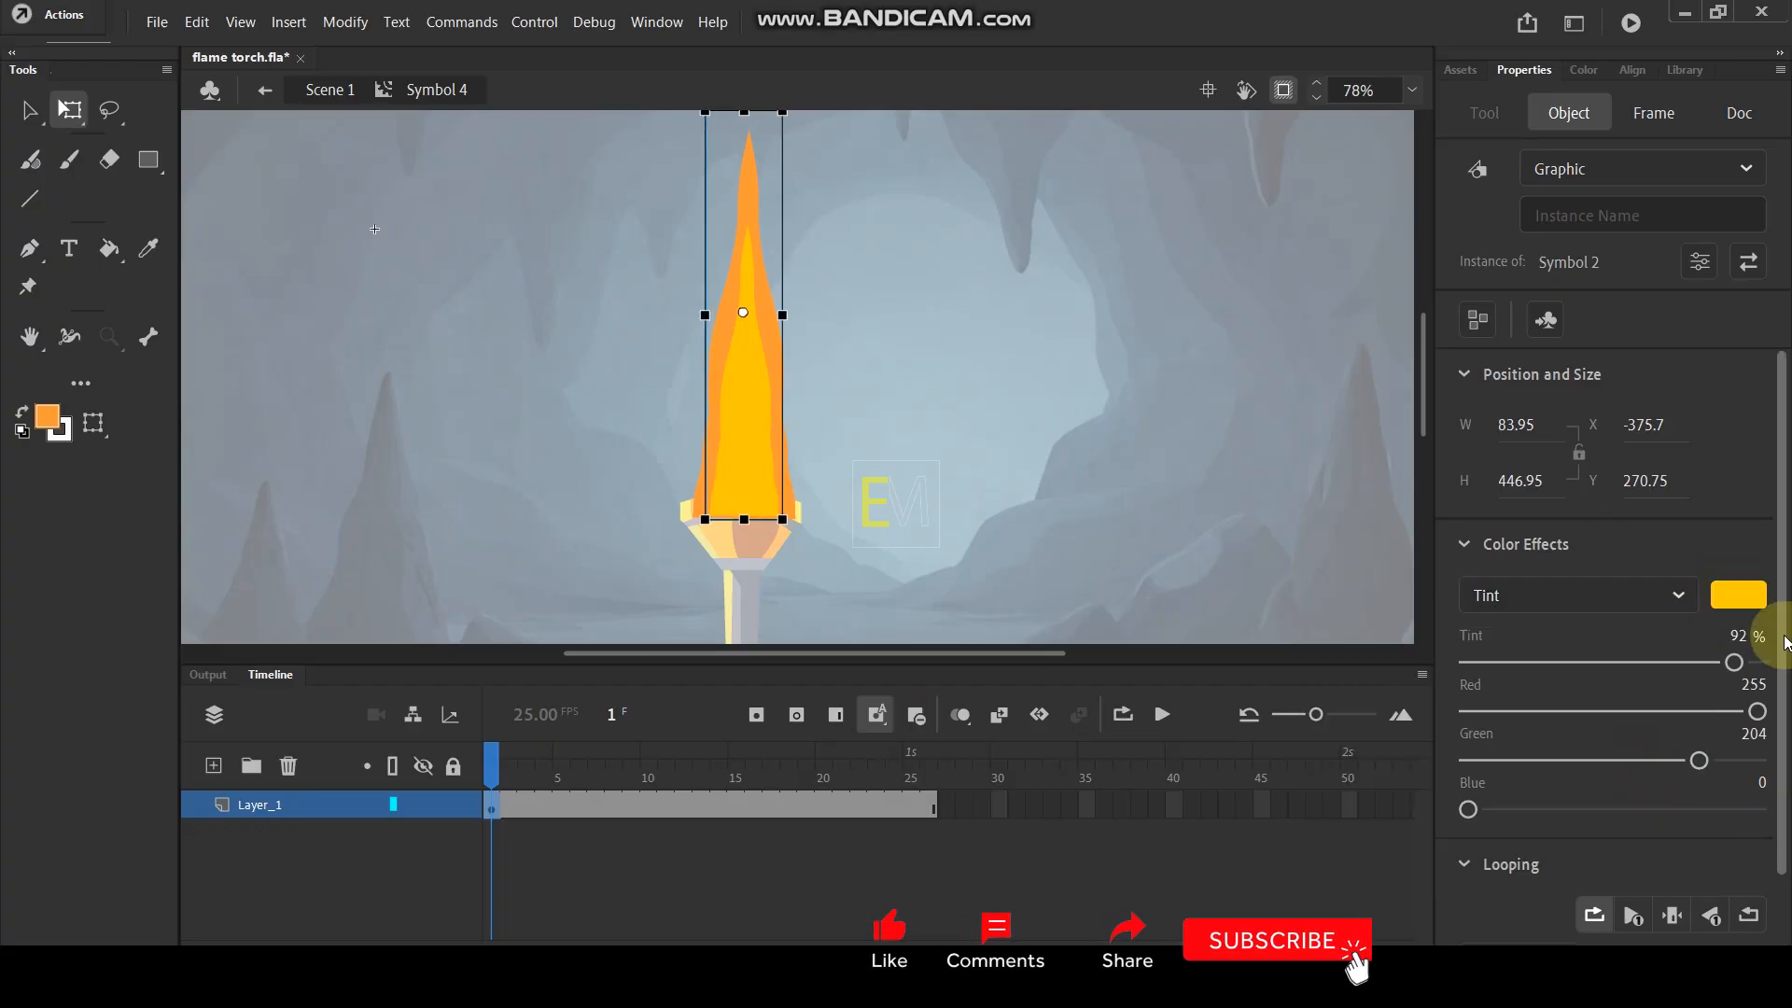
scroll(1778, 782, down, 2)
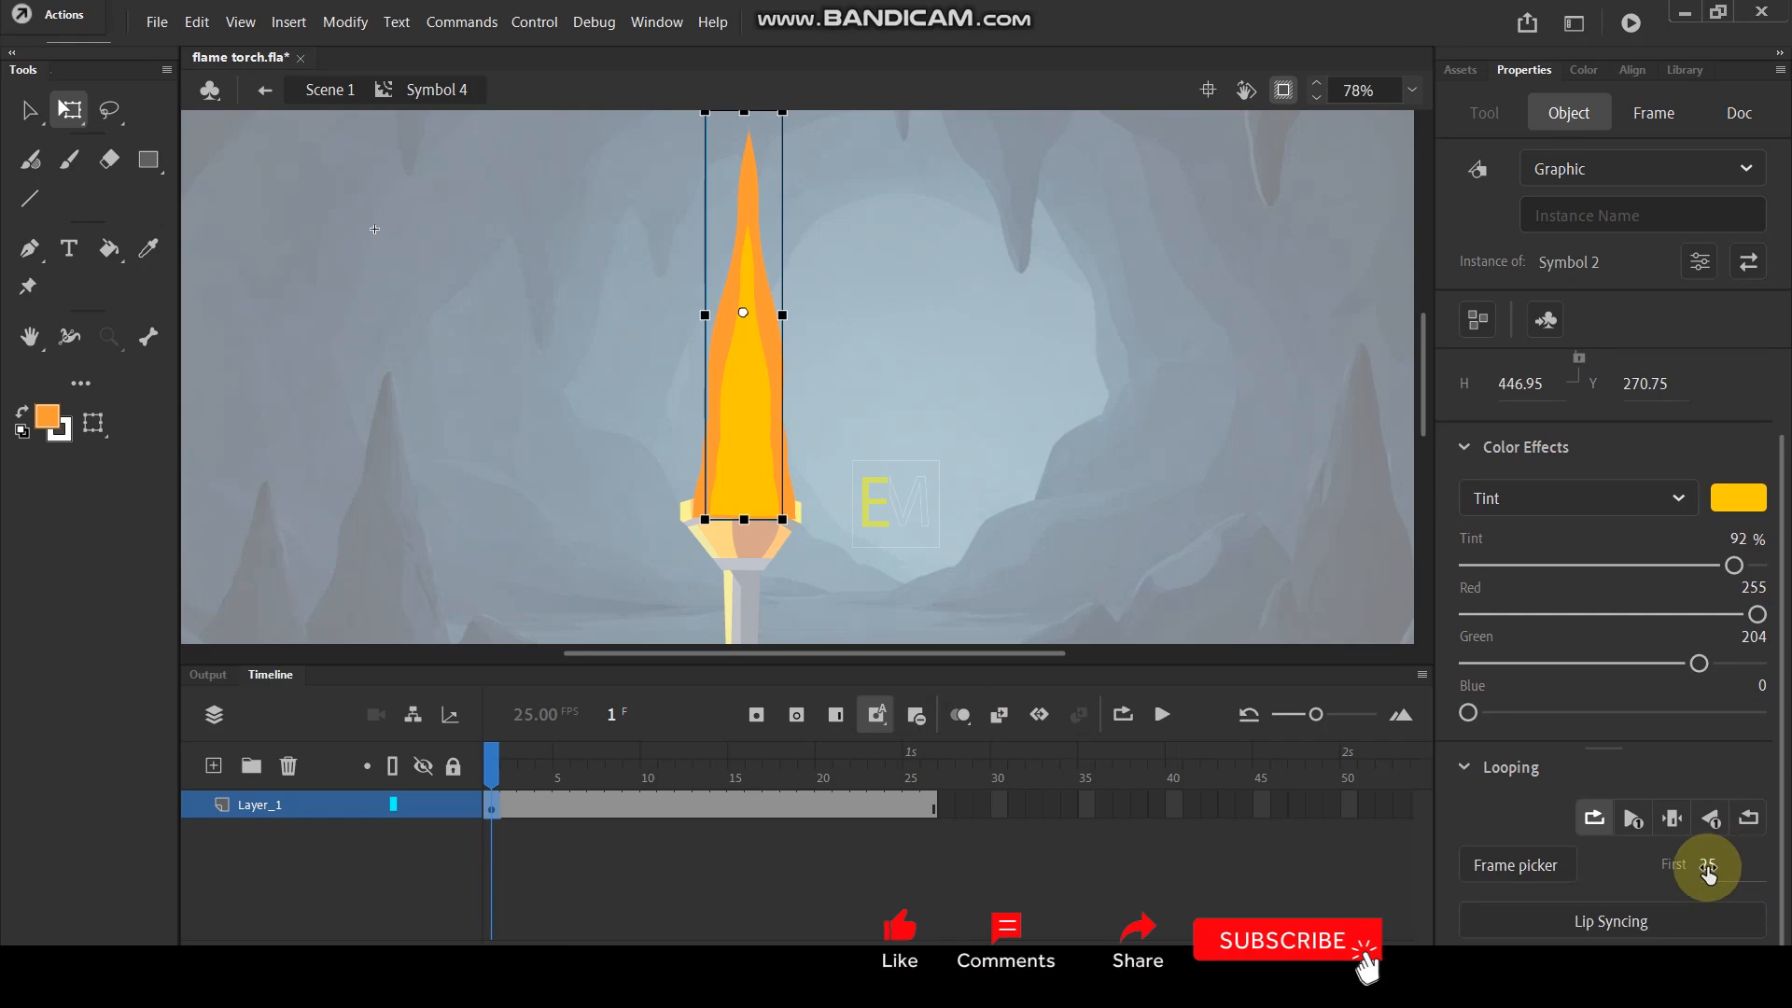
drag(1751, 863, 1714, 866)
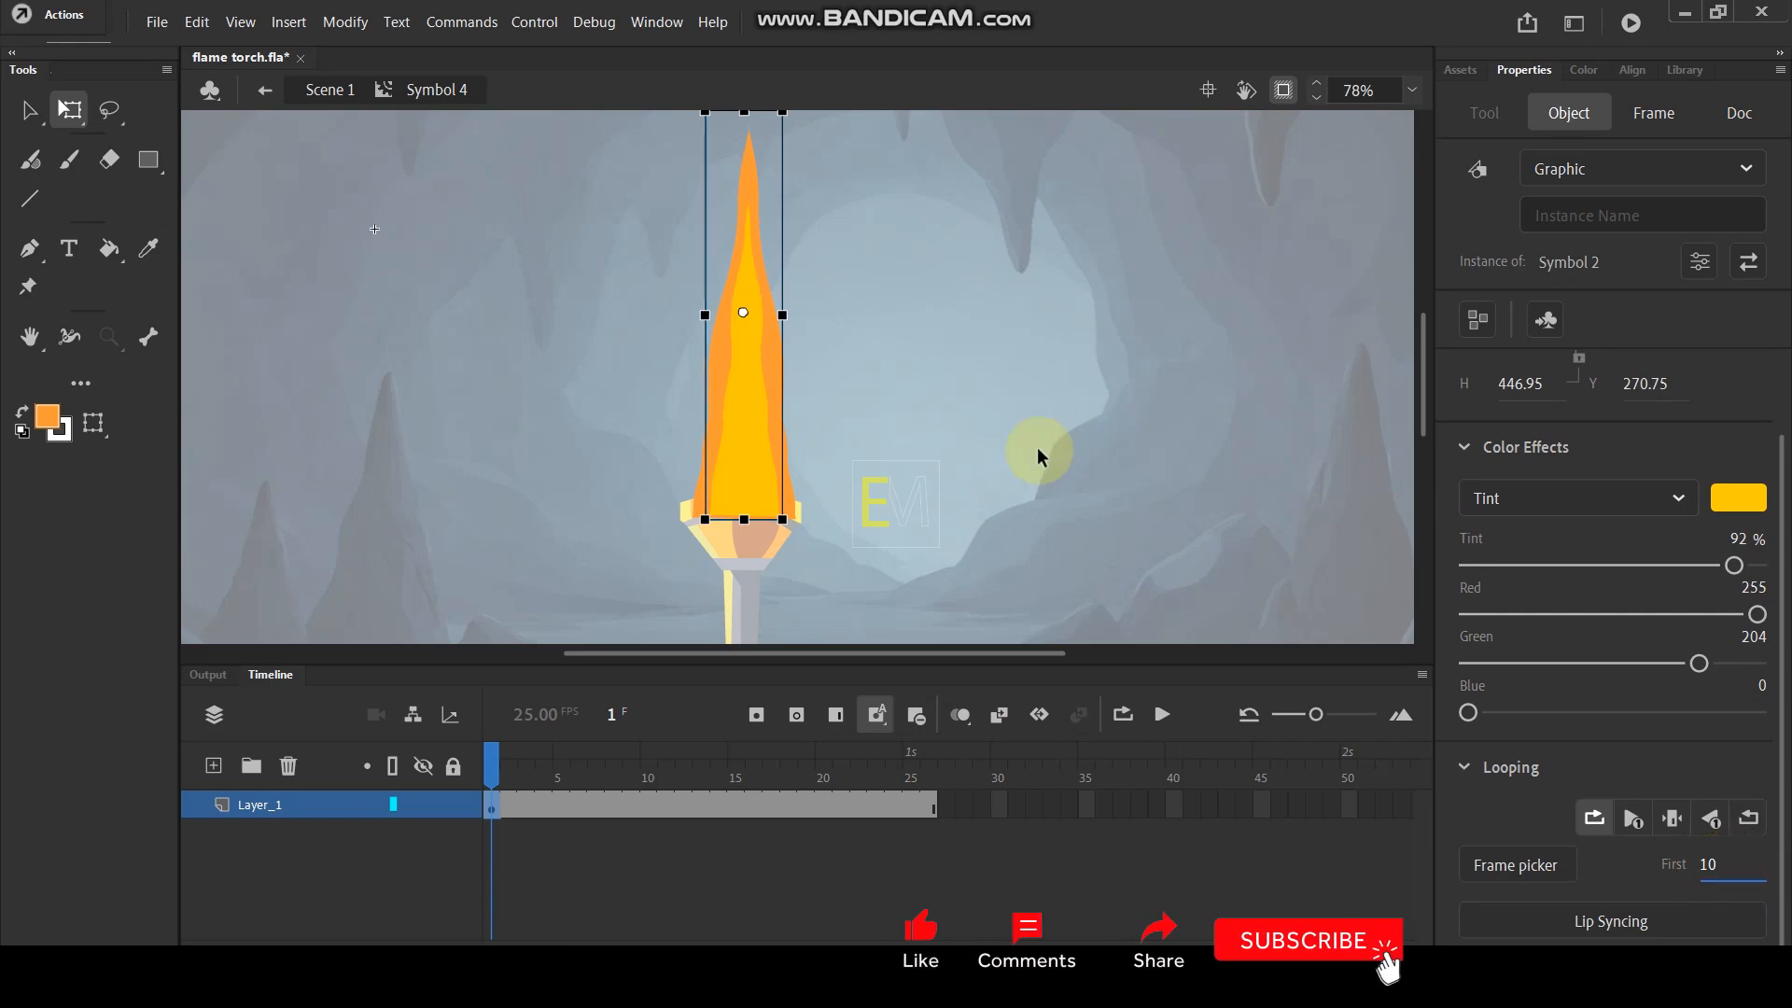
Paste another flame copy in place and scale it down to about 46 by 298 px.
key(ctrl+shift+v)
drag(782, 519, 765, 451)
Tint the smallest flame white and align its base with the bases of the two larger flames.
click(1752, 611)
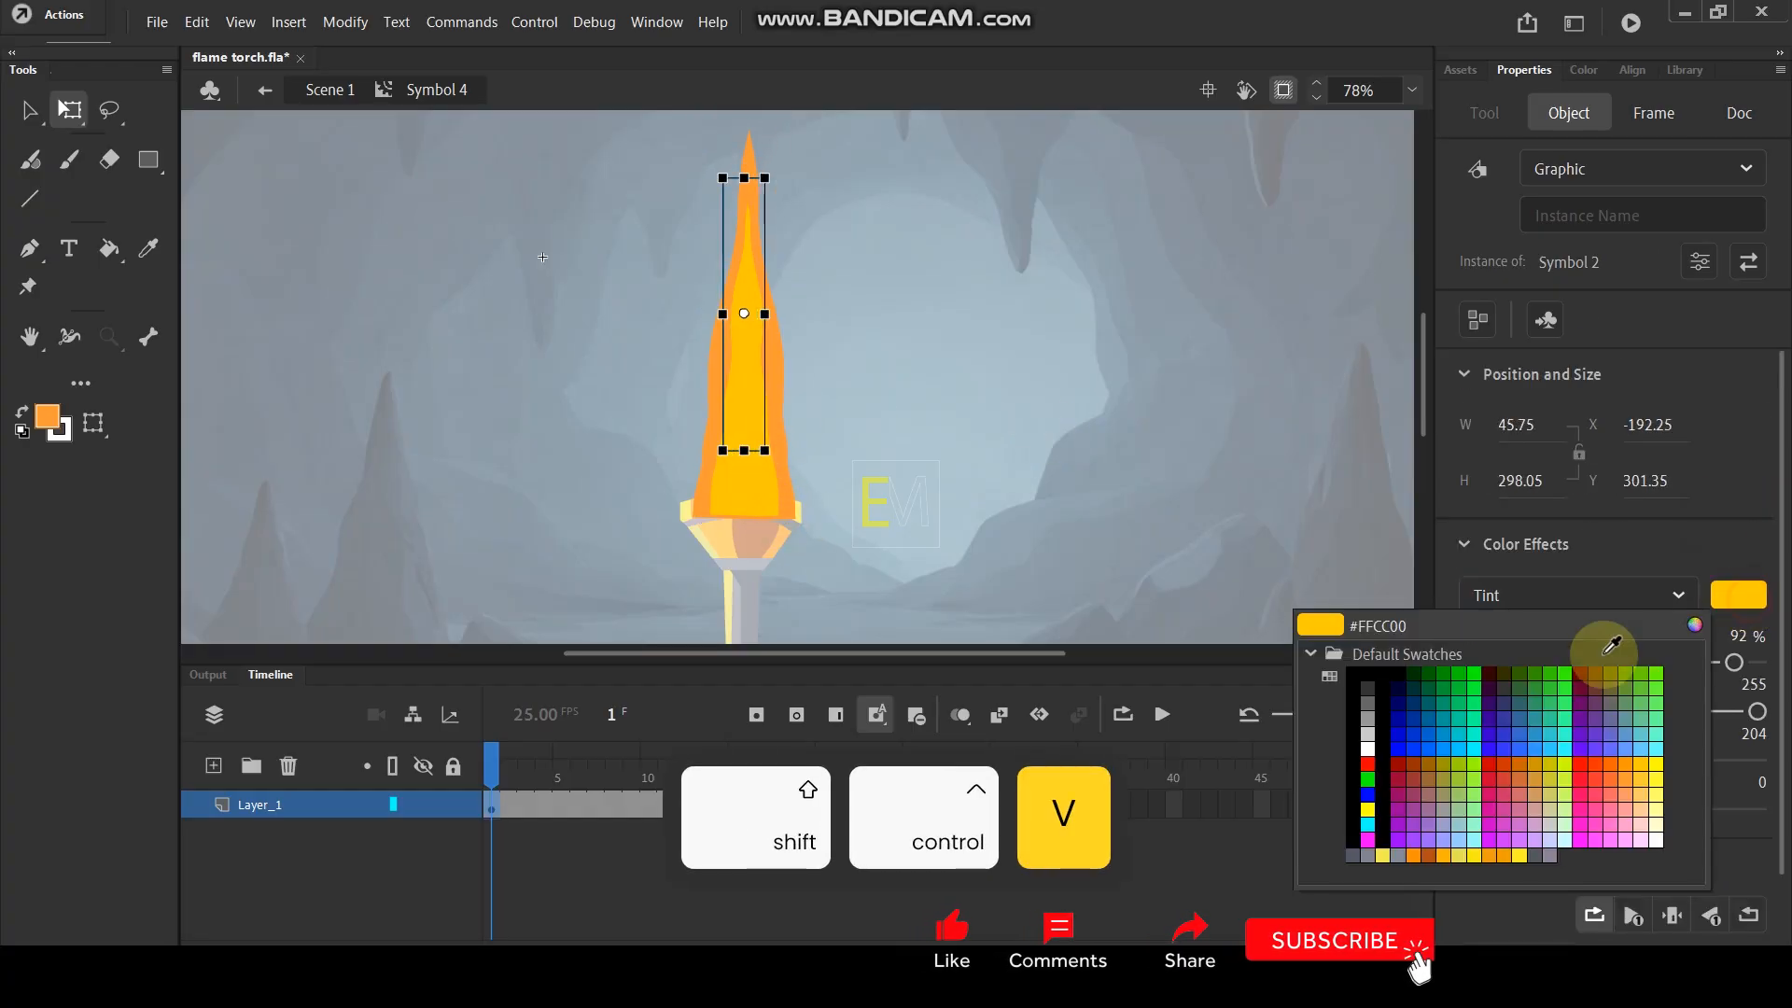
click(1365, 747)
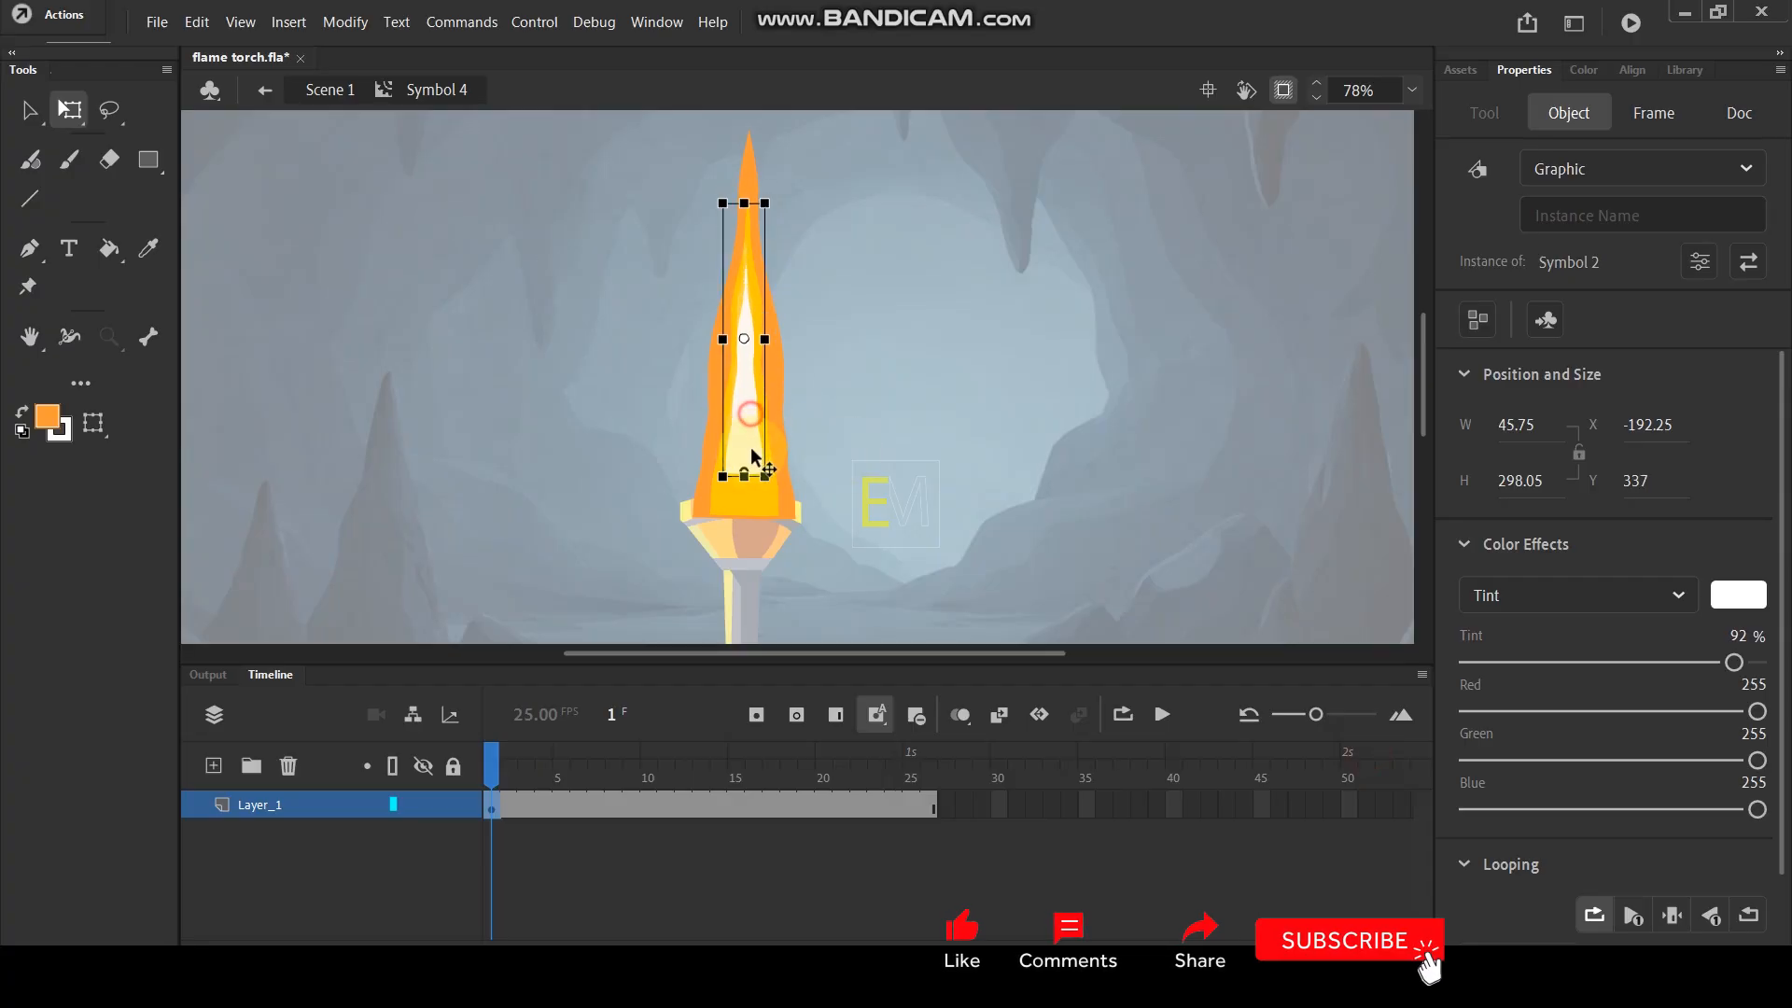
click(827, 444)
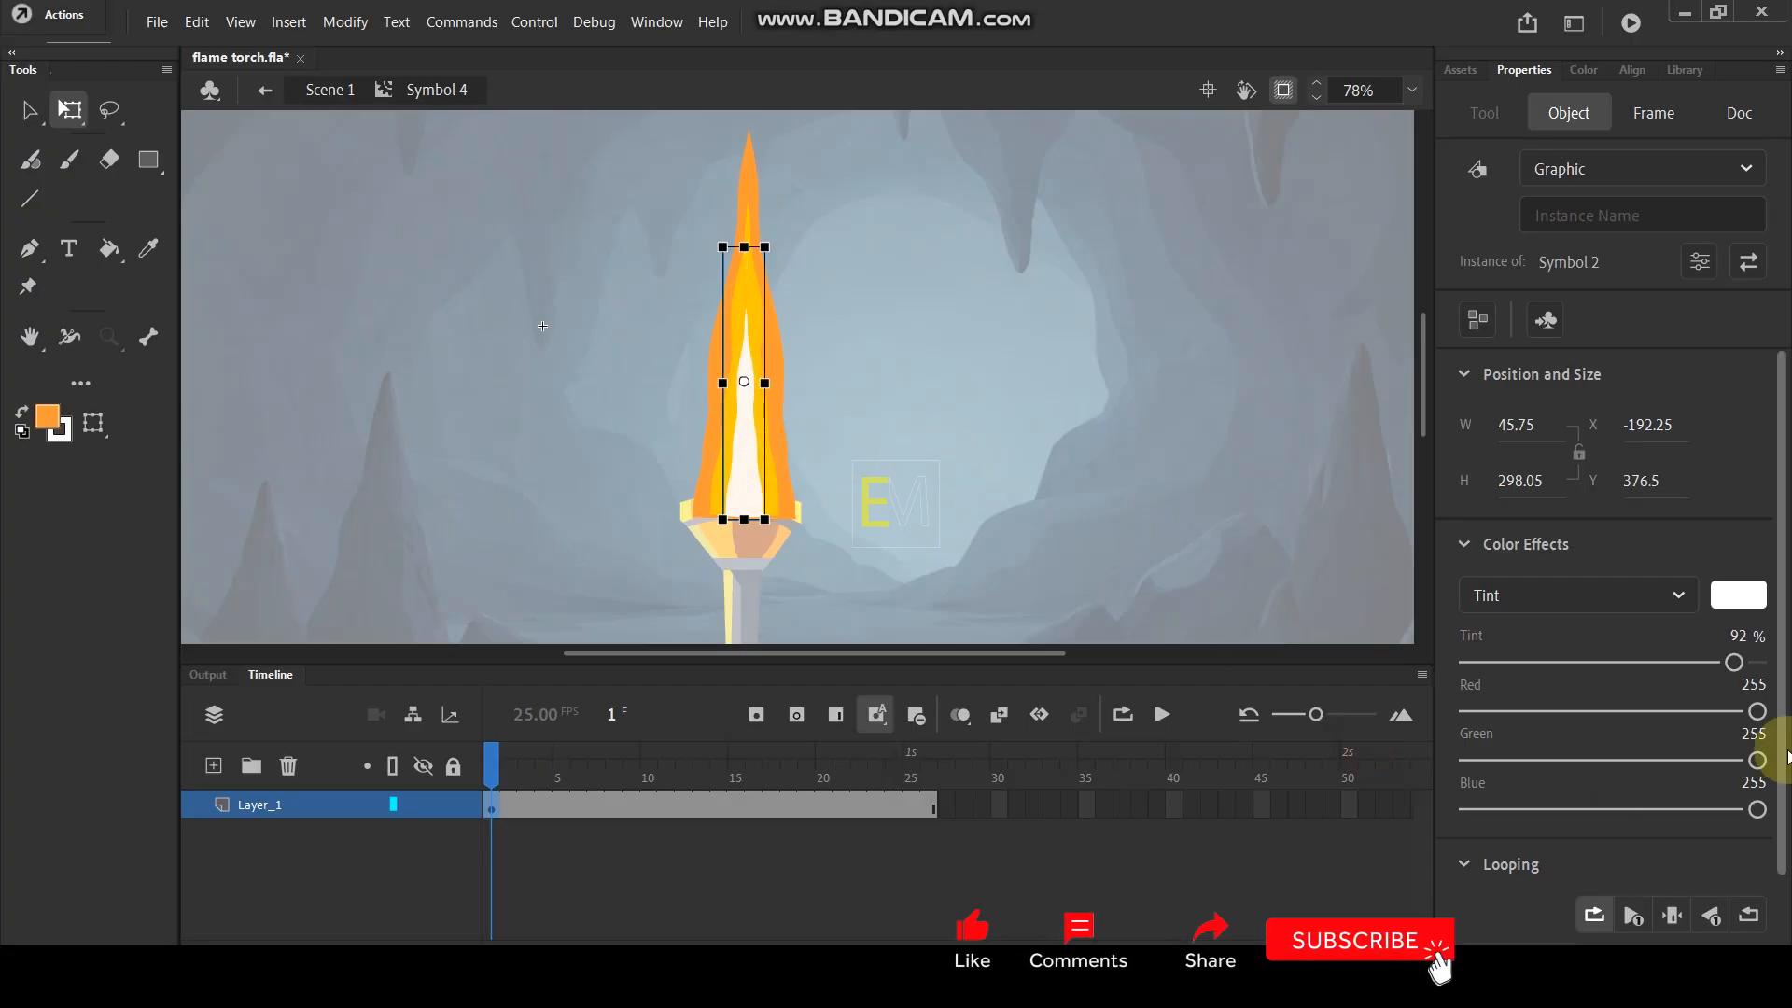
Set the white flame's first loop frame to 17 and preview the layered flame animation.
scroll(1762, 807, down, 2)
drag(1711, 870, 1727, 864)
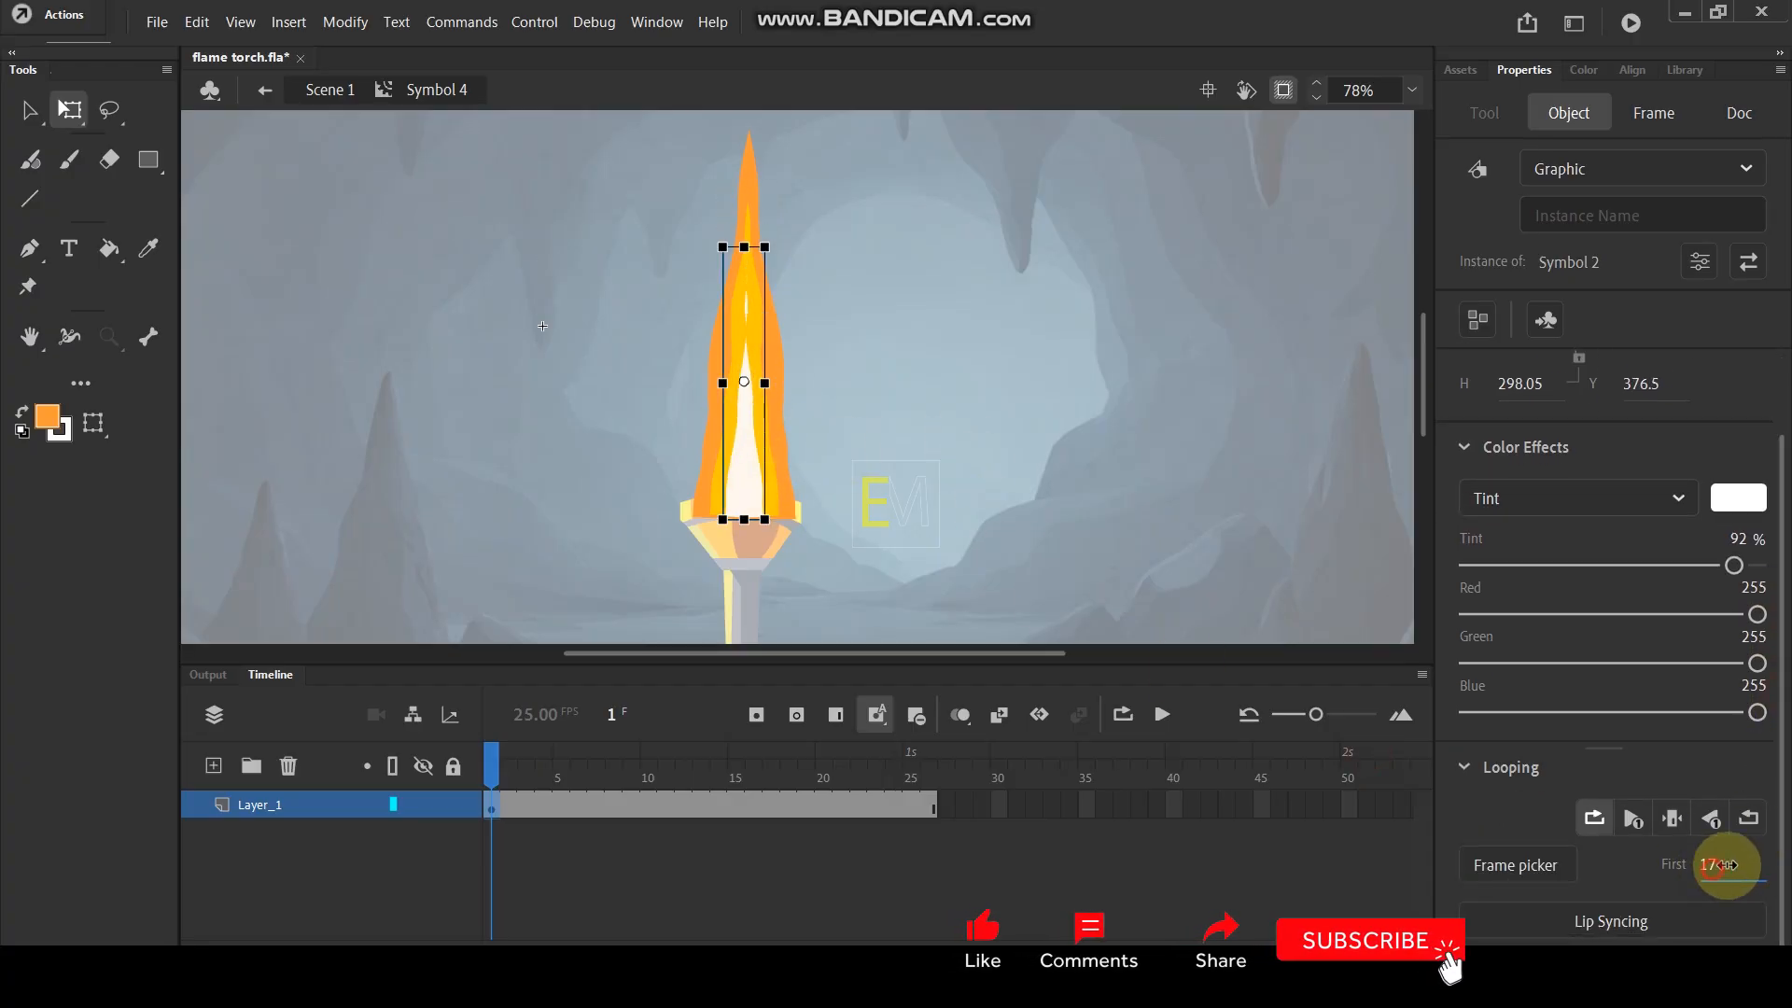
key(Return)
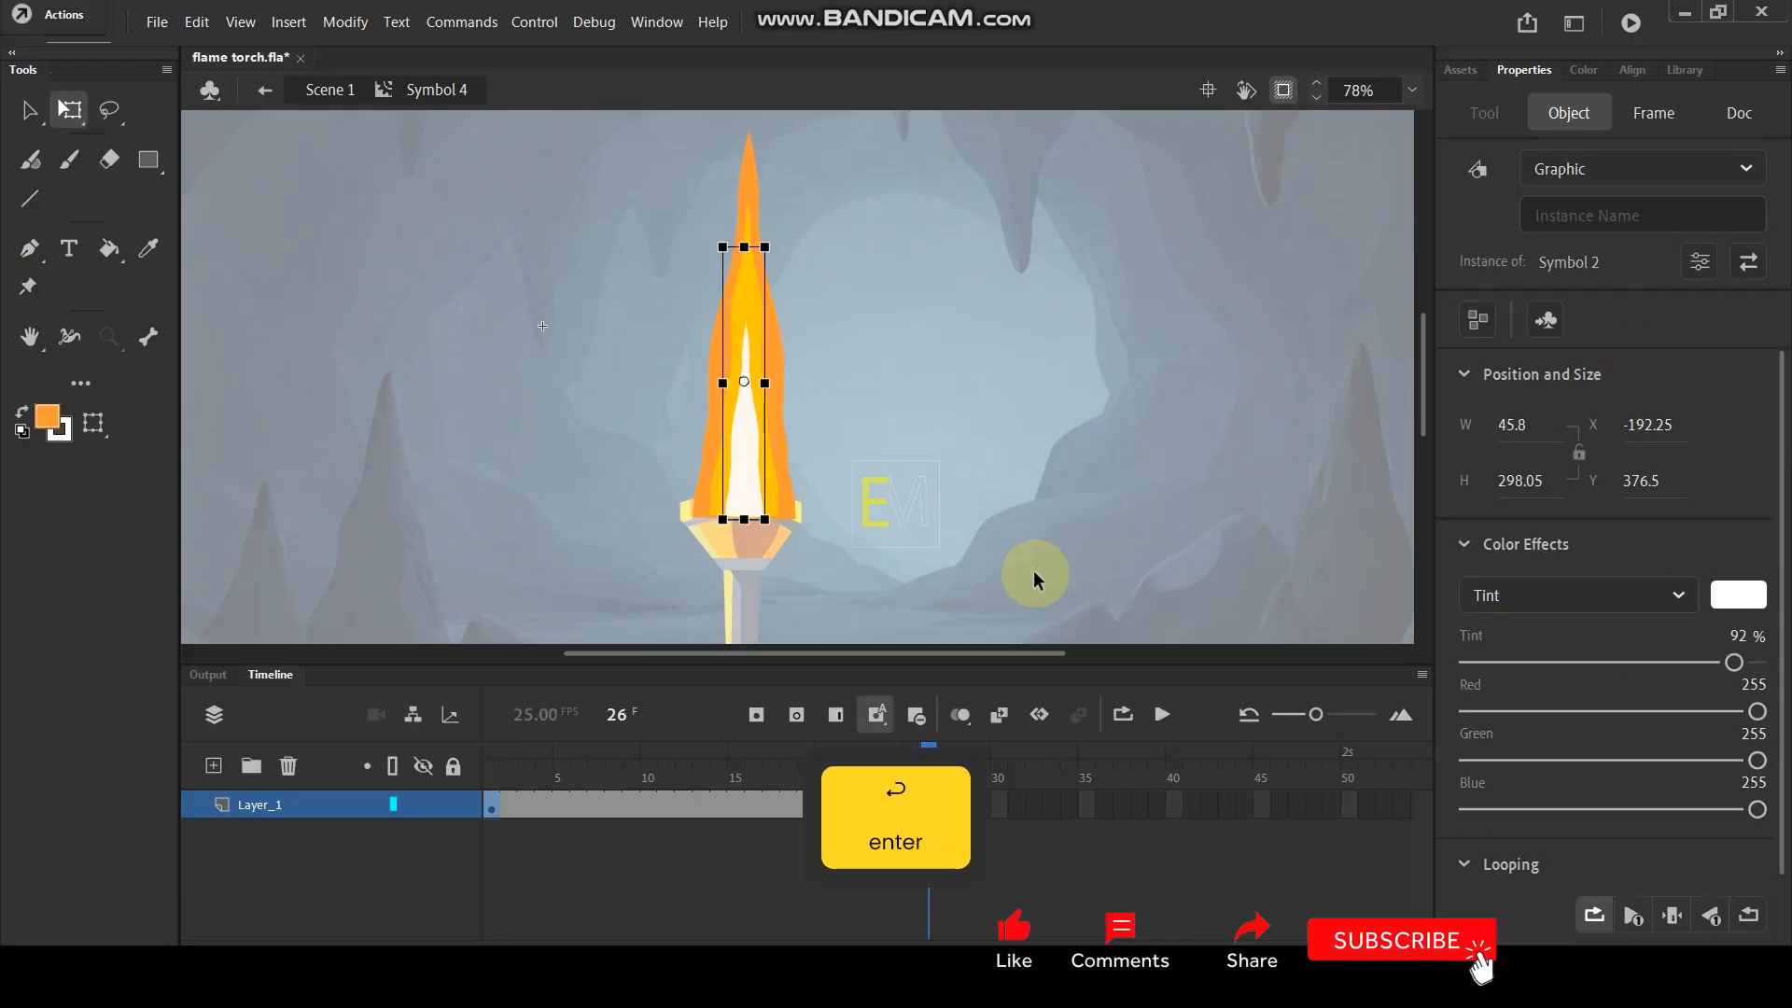
In Scene 1, move the flame's layer below the torch's layer and seat the flame in the torch head.
double_click(996, 432)
drag(302, 803, 302, 838)
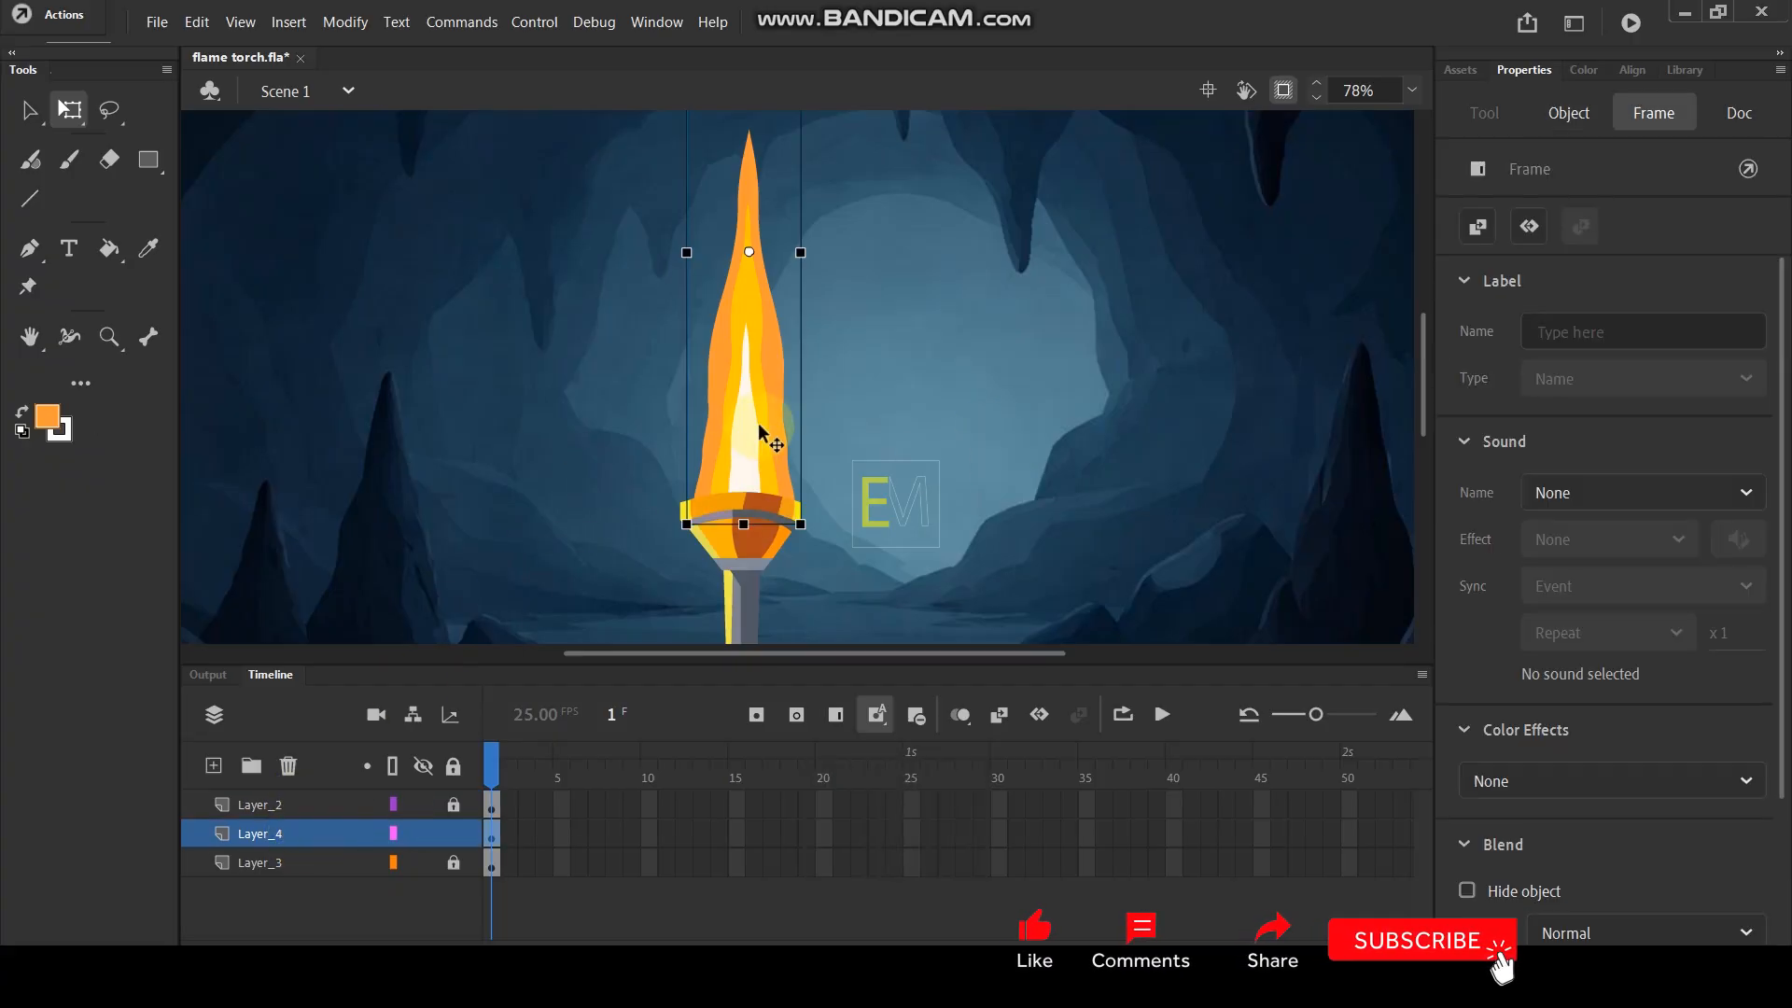
drag(742, 425, 742, 411)
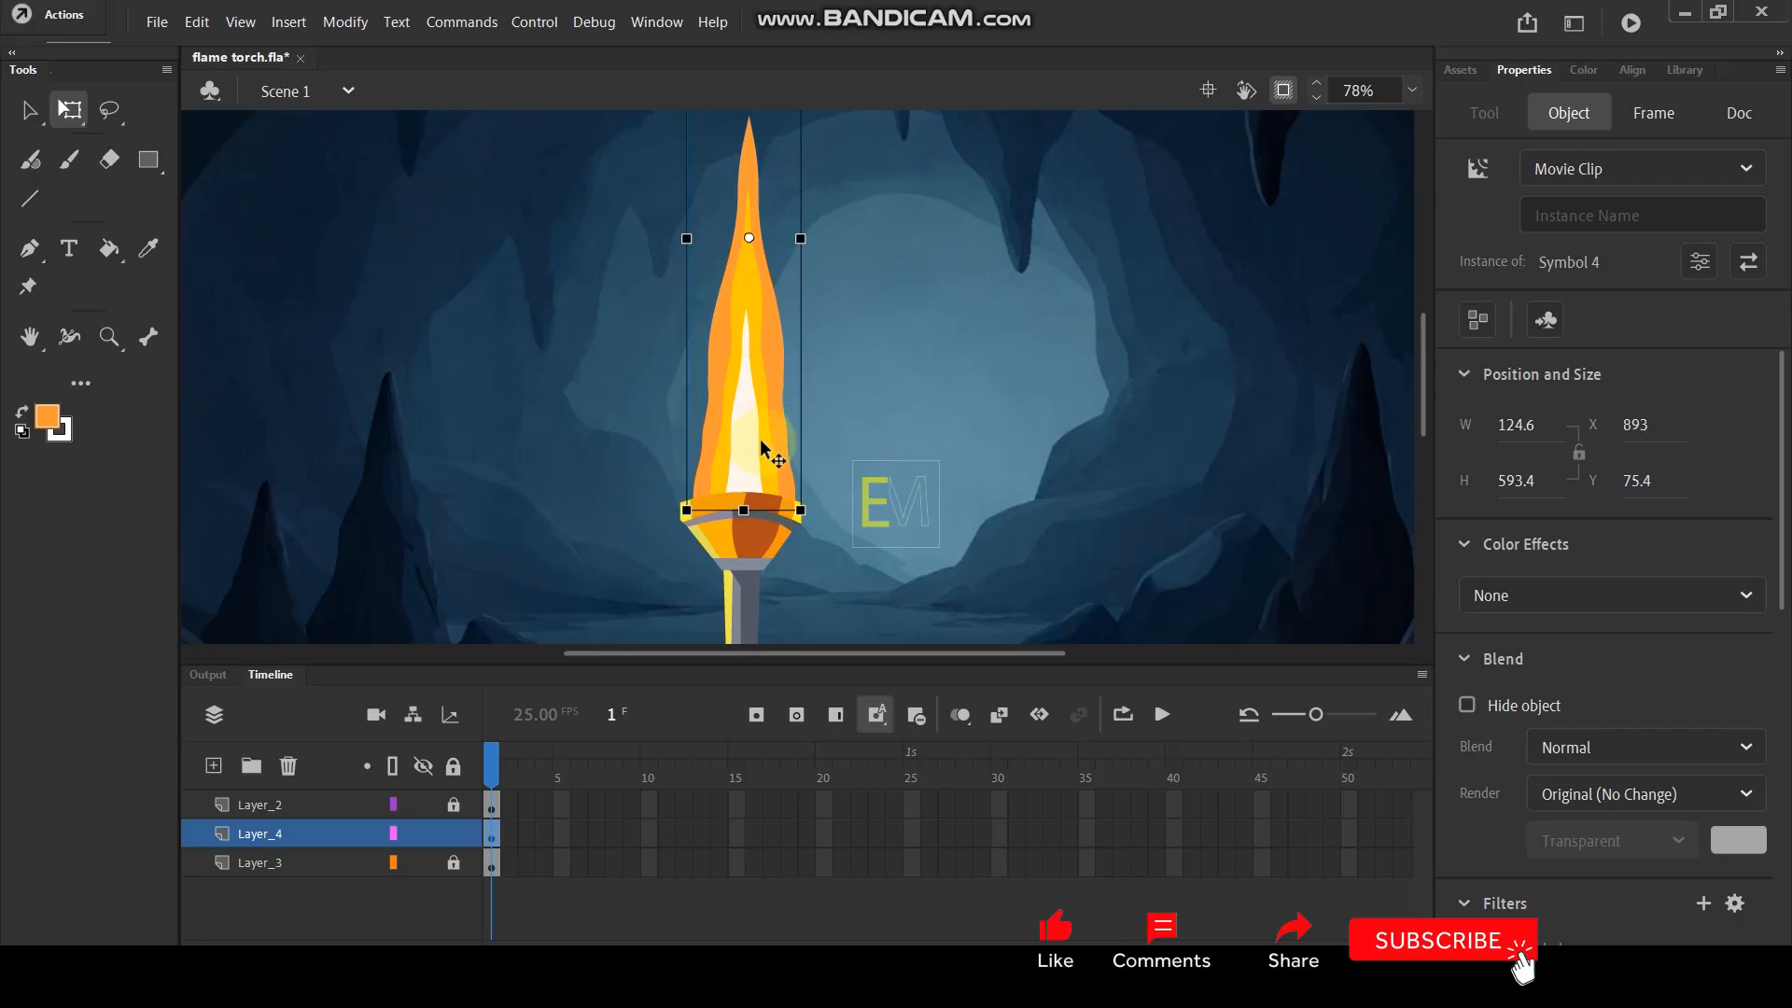
mouse_move(750, 410)
mouse_down()
mouse_move(715, 366)
mouse_move(753, 383)
mouse_move(748, 413)
mouse_up()
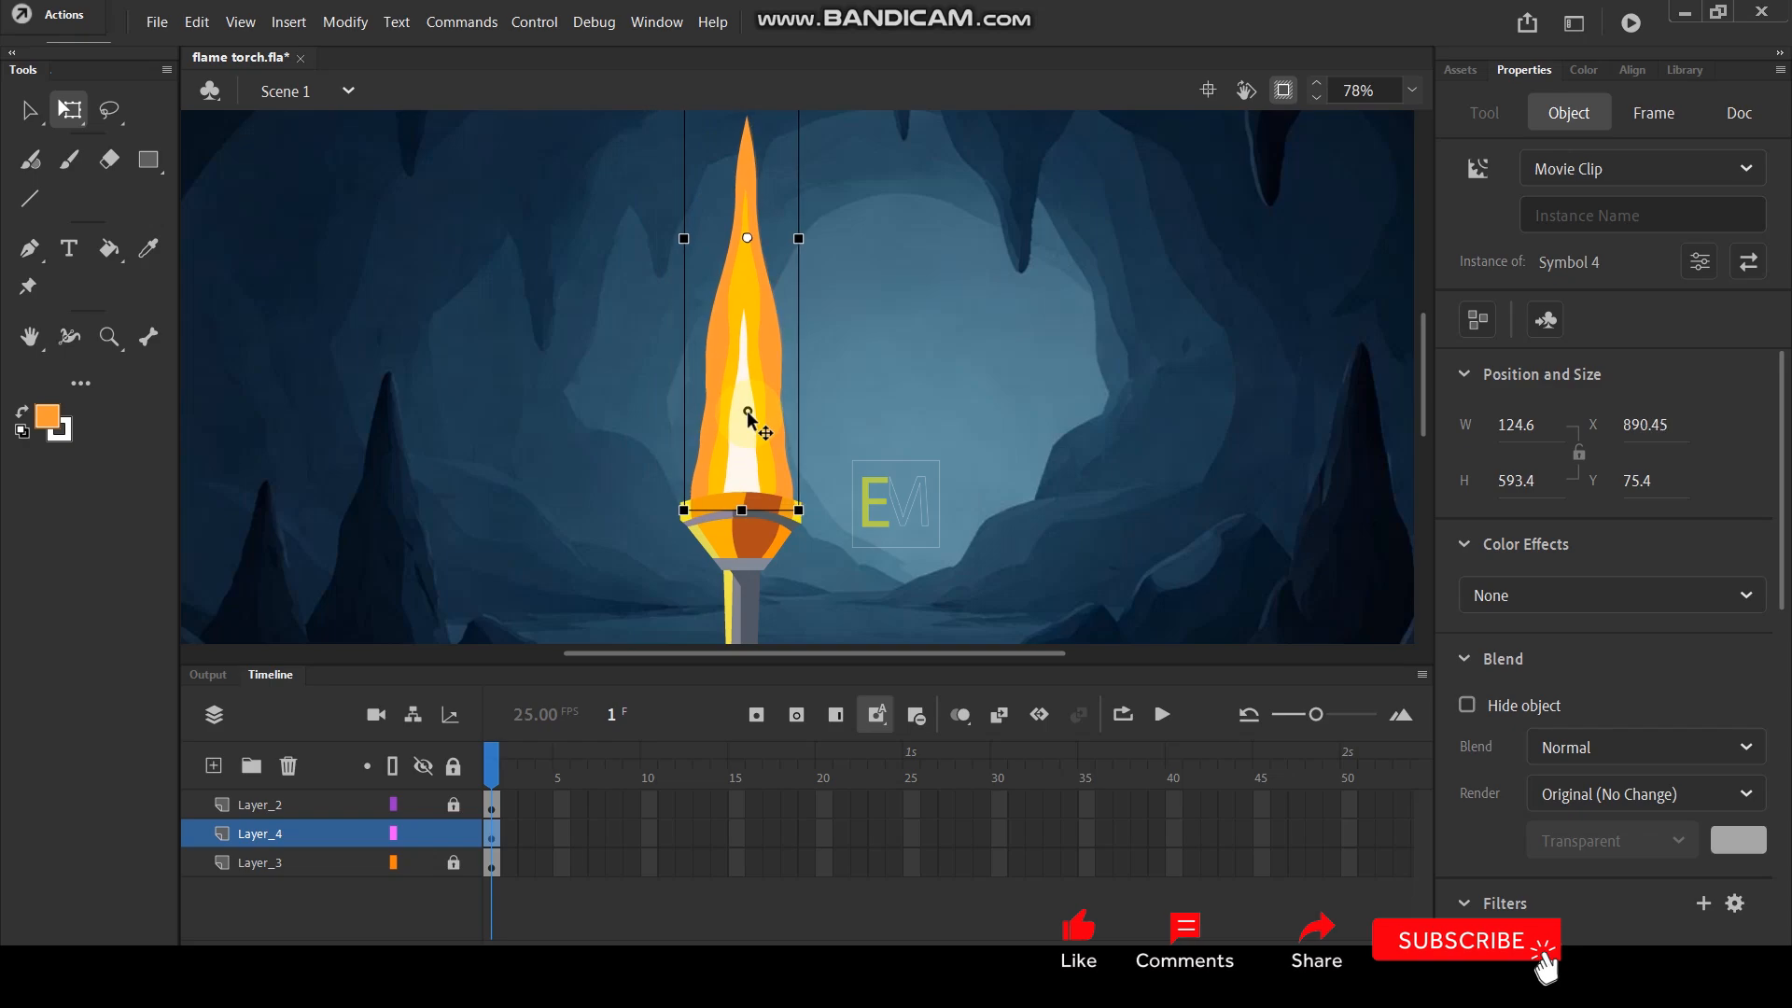
Cut the torch graphic out of Layer_2 in Scene 1.
click(310, 812)
click(746, 542)
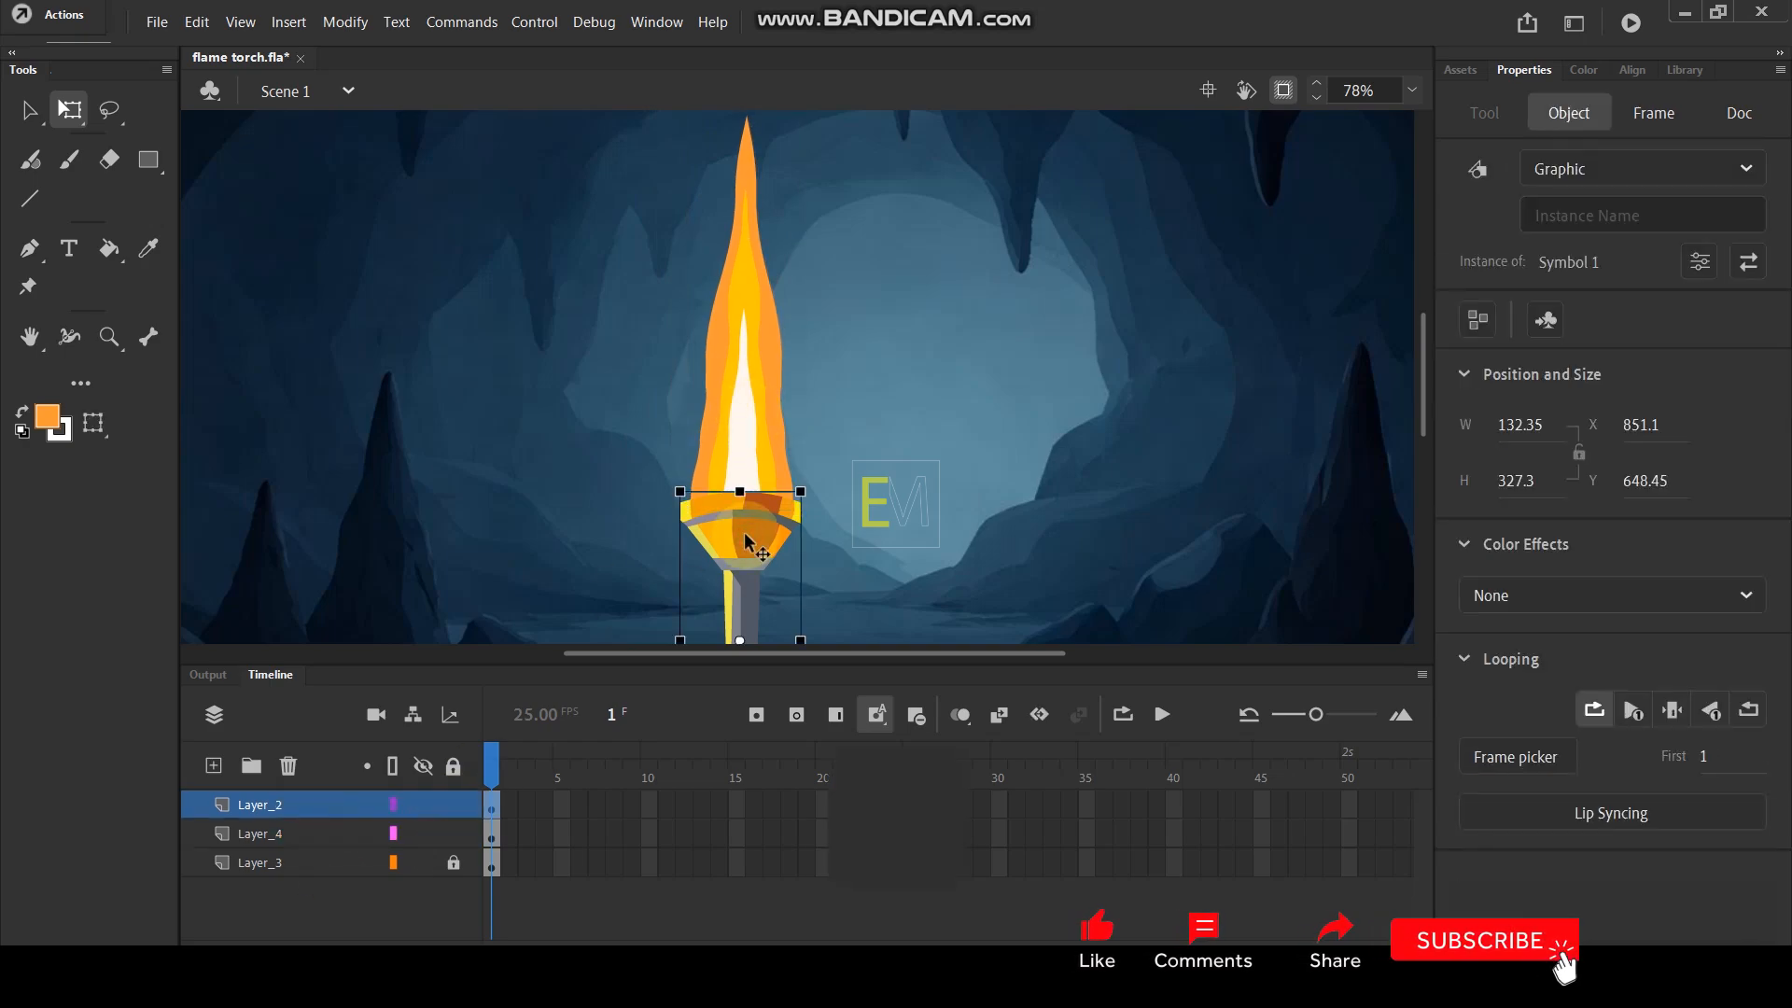
key(ctrl+x)
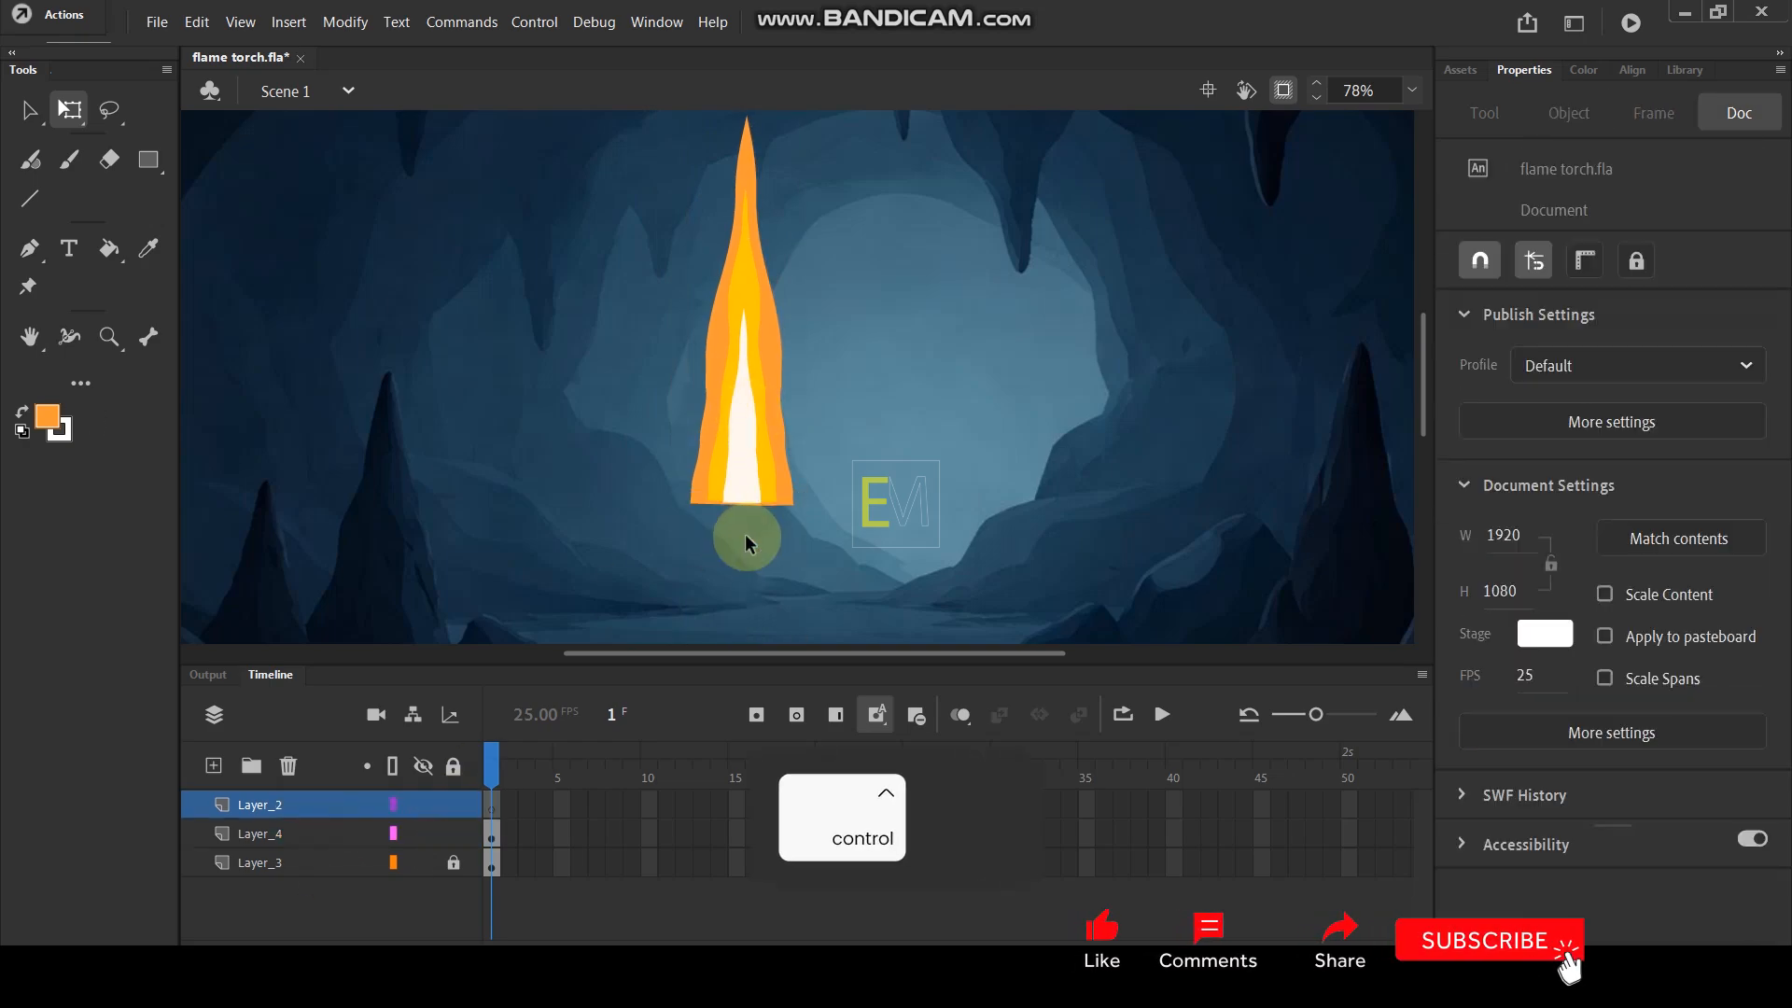
Try pasting the torch onto a new layer inside Symbol 4 and positioning its head at the flame's base.
click(321, 825)
double_click(748, 432)
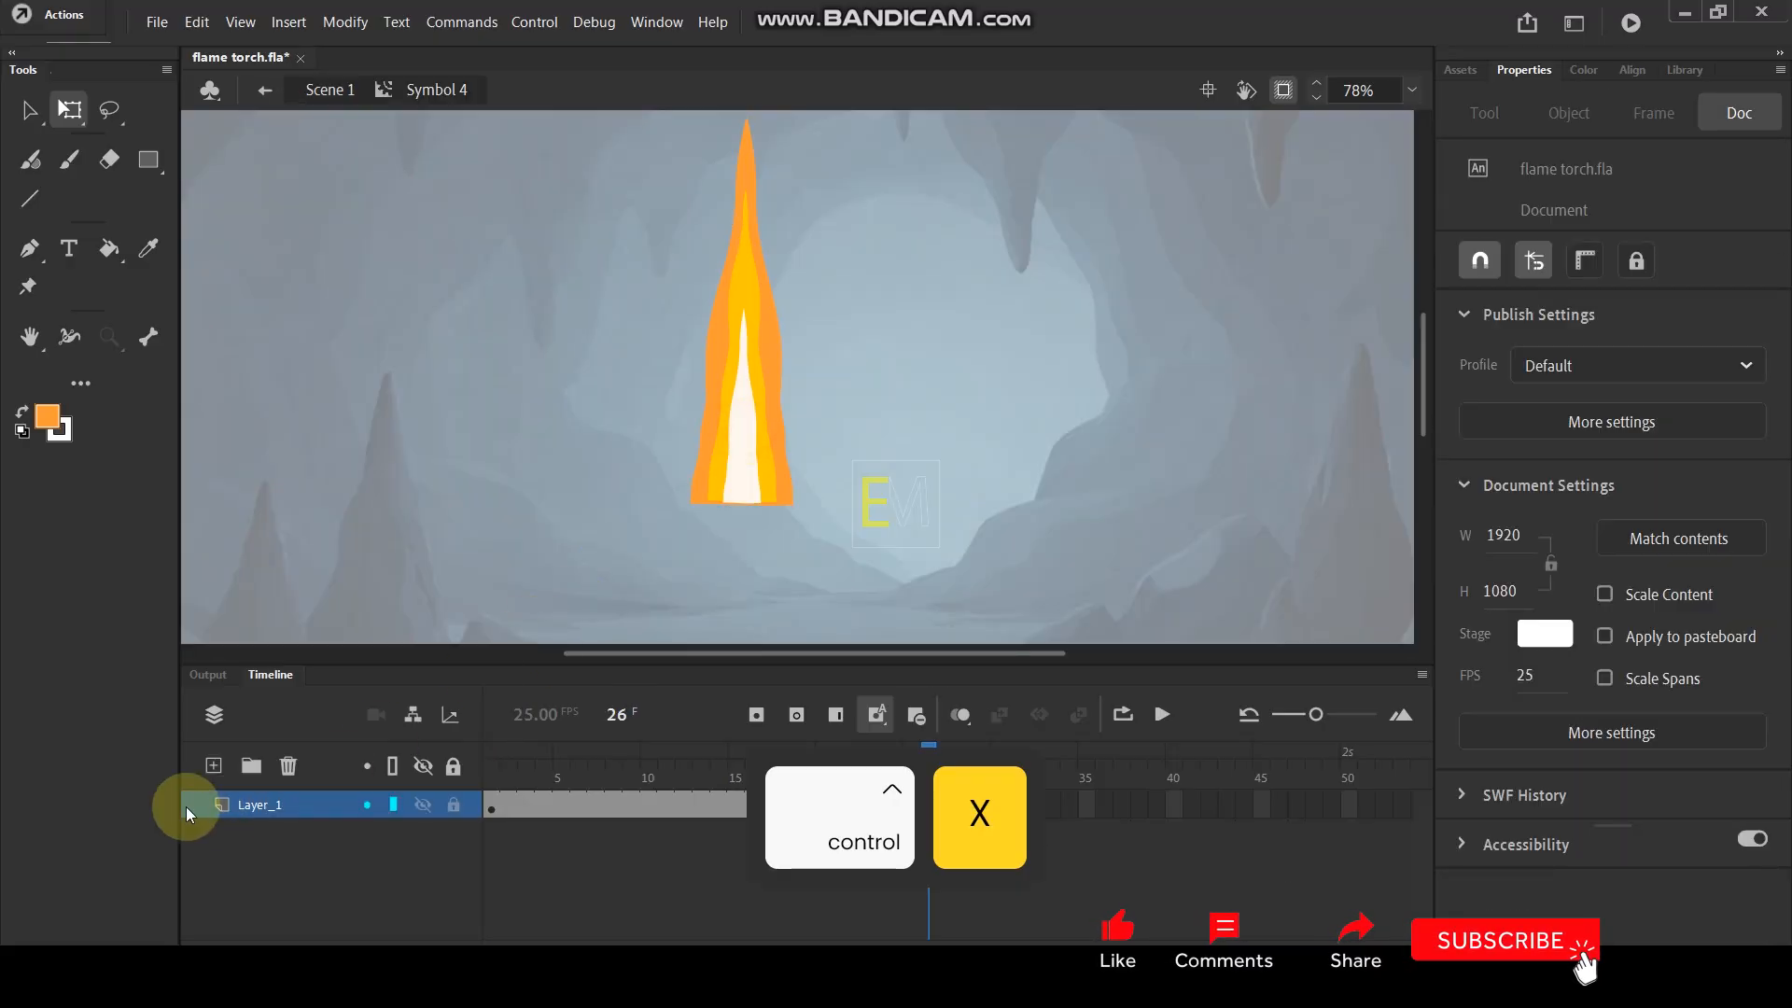
click(490, 771)
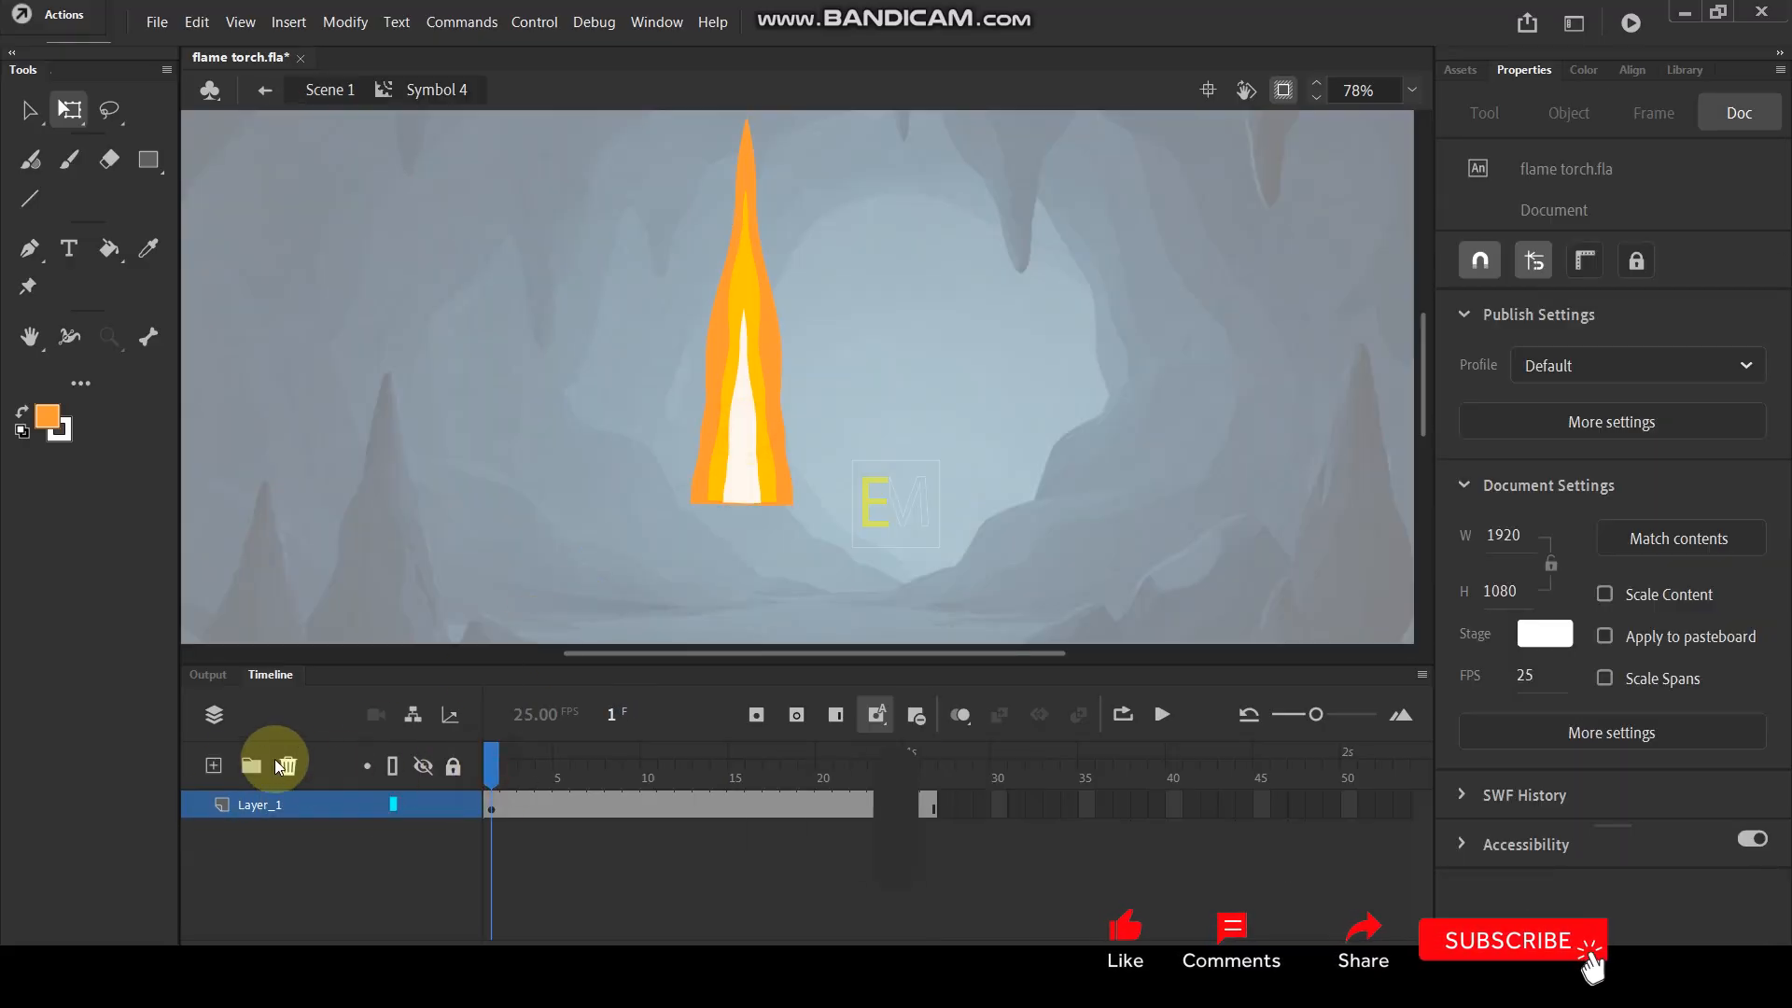
click(215, 766)
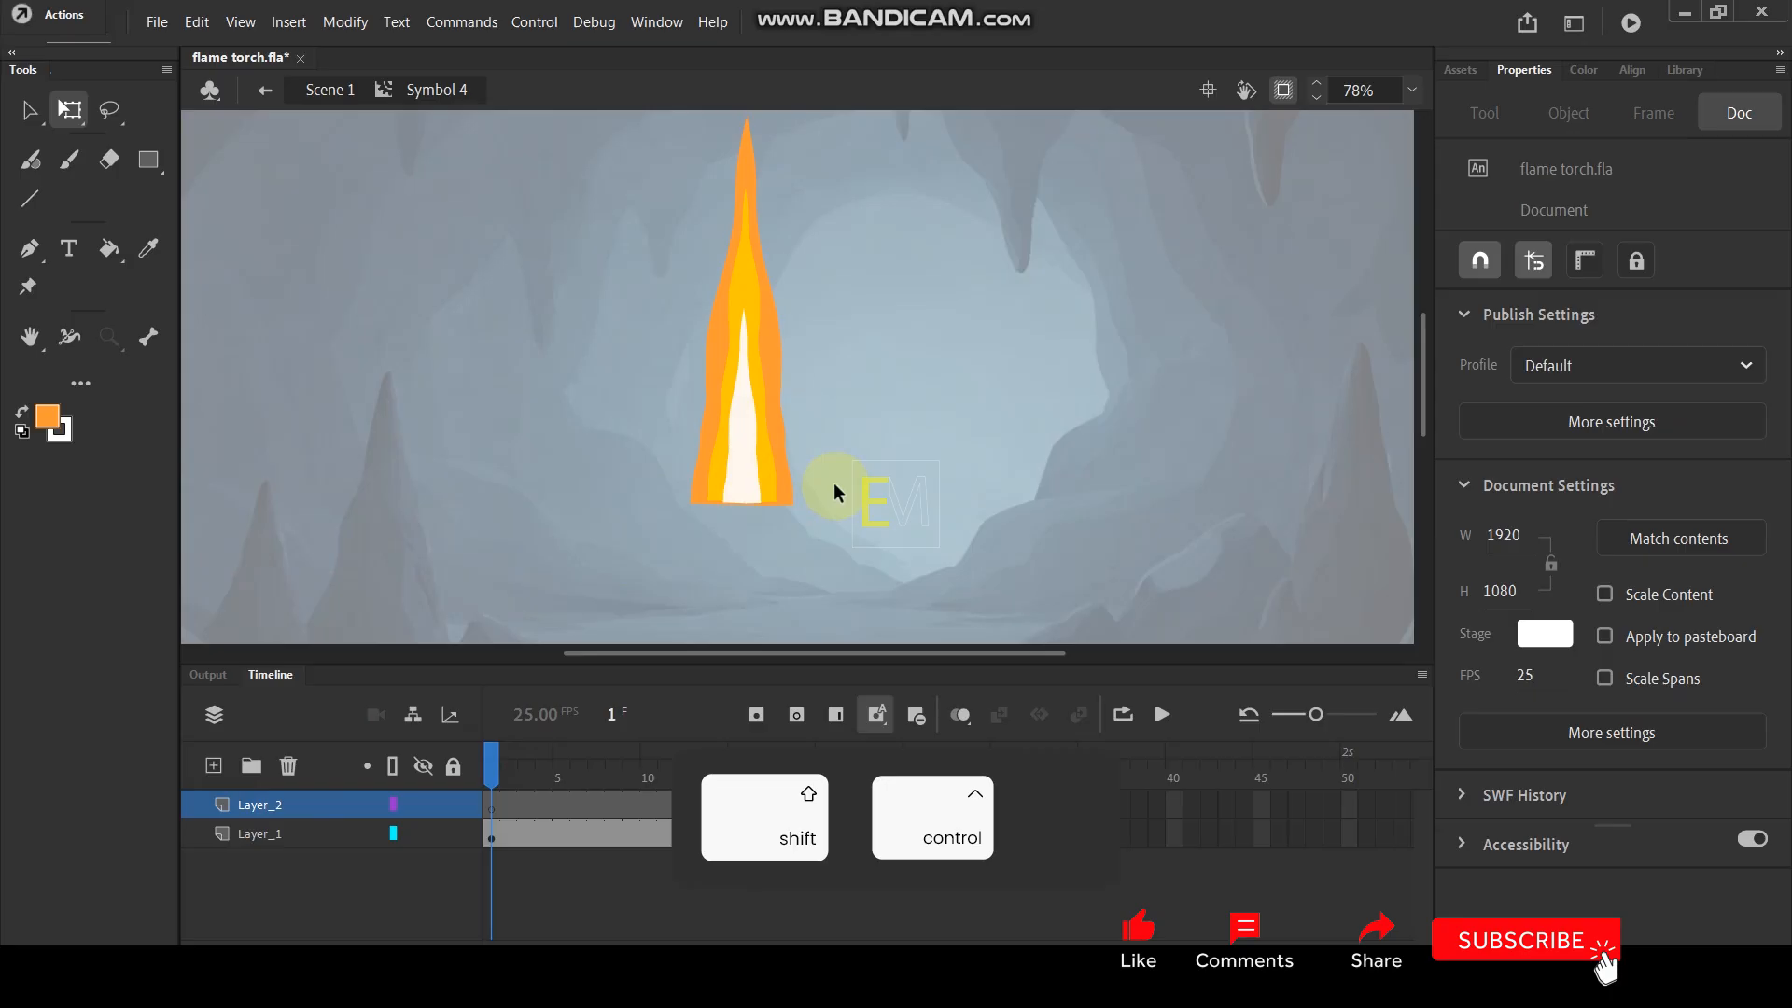
key(ctrl+shift+v)
scroll(820, 321, down, 3)
scroll(933, 371, up, 3)
drag(1189, 454, 679, 419)
scroll(658, 396, up, 7)
scroll(684, 406, down, 5)
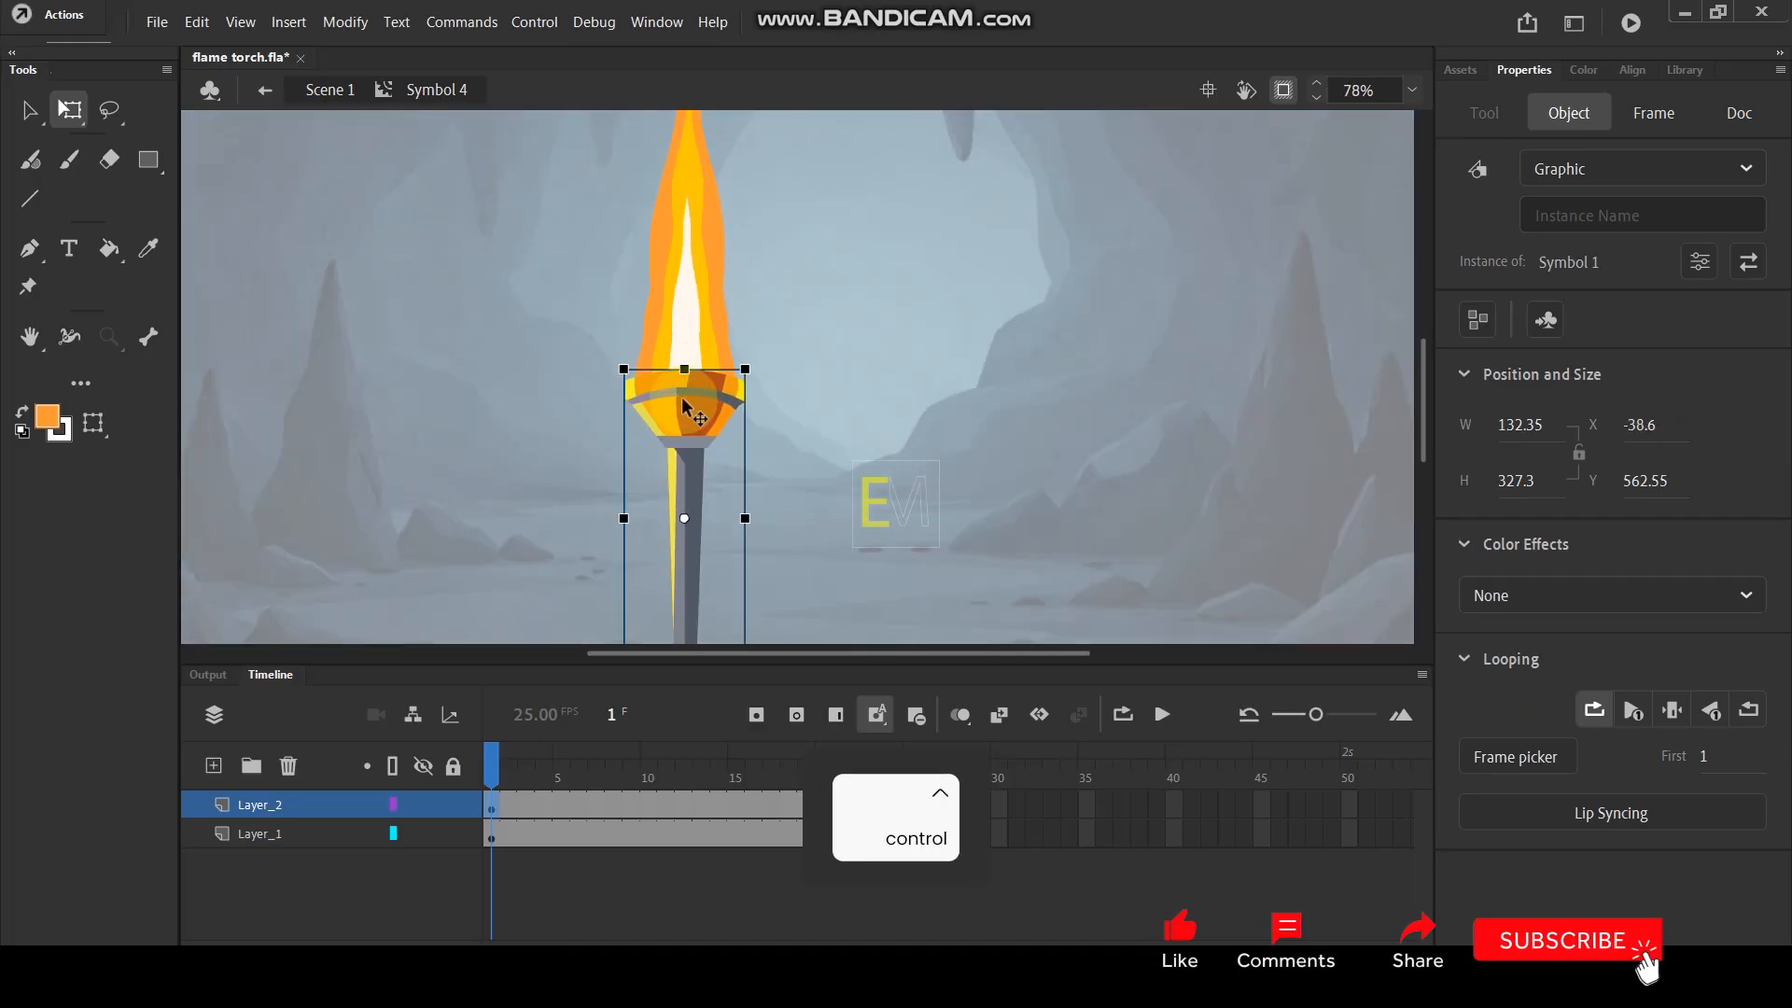
Check the combined torch in Scene 1 and examine the flame layer inside Symbol 4.
double_click(881, 319)
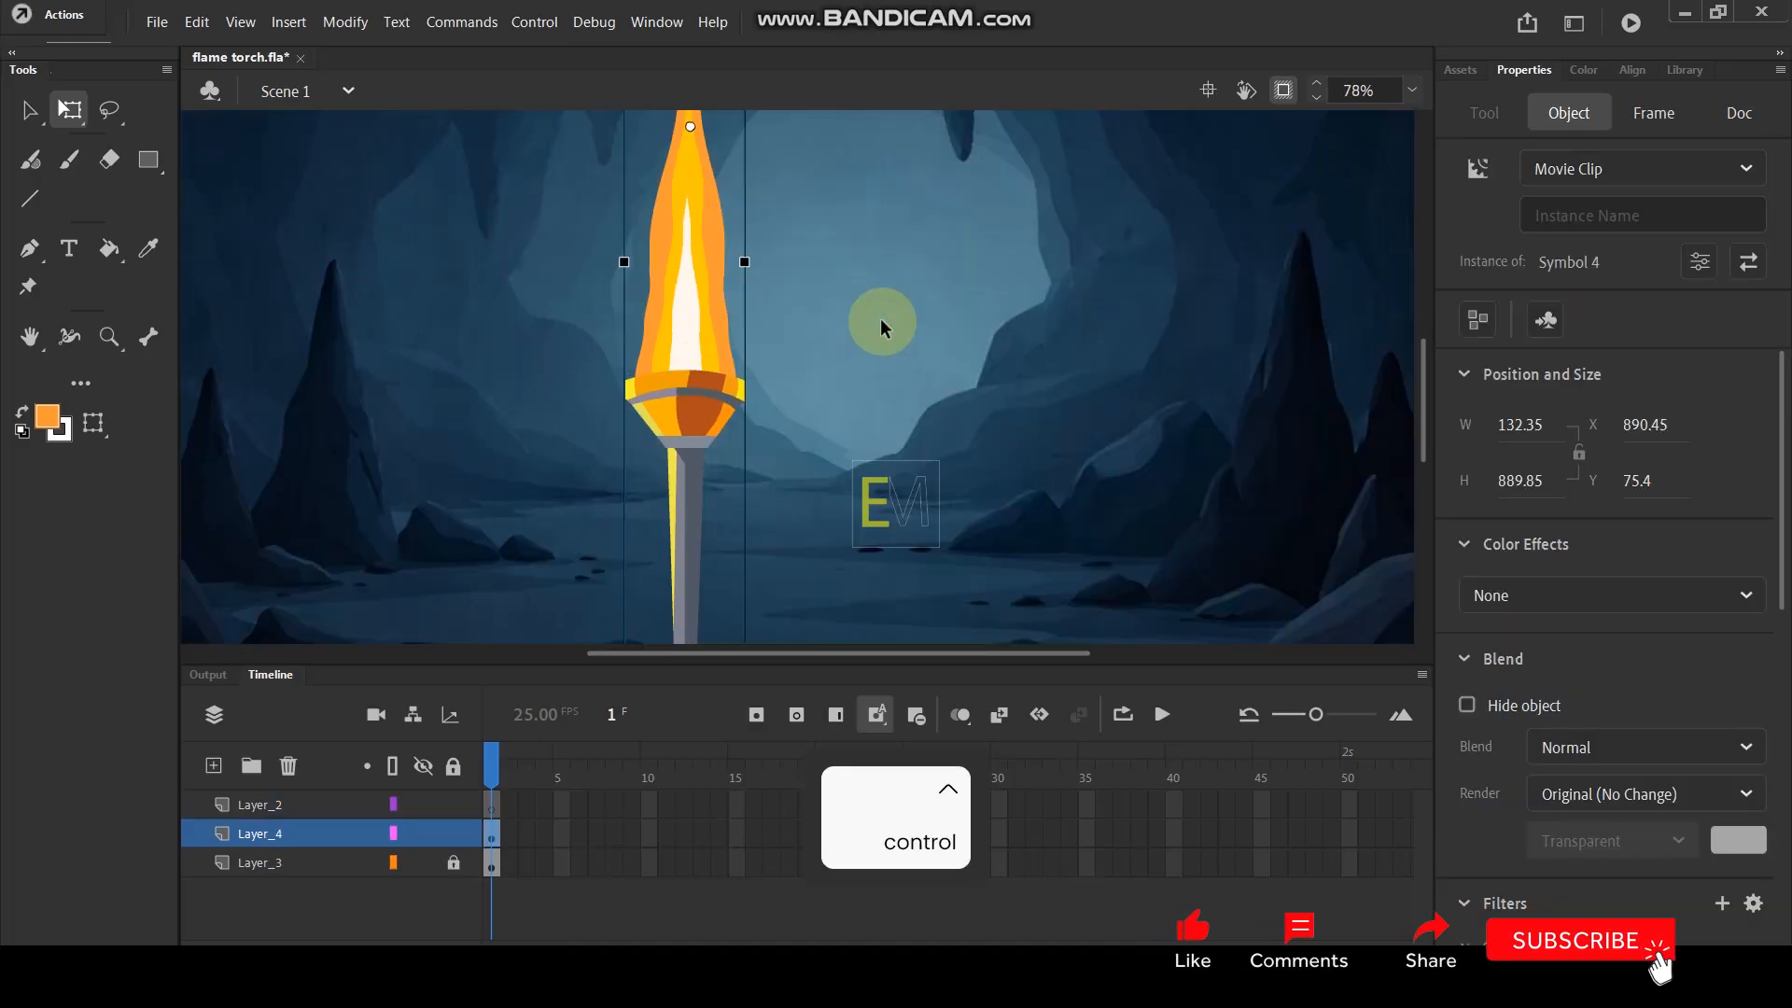
double_click(684, 308)
click(334, 831)
click(642, 348)
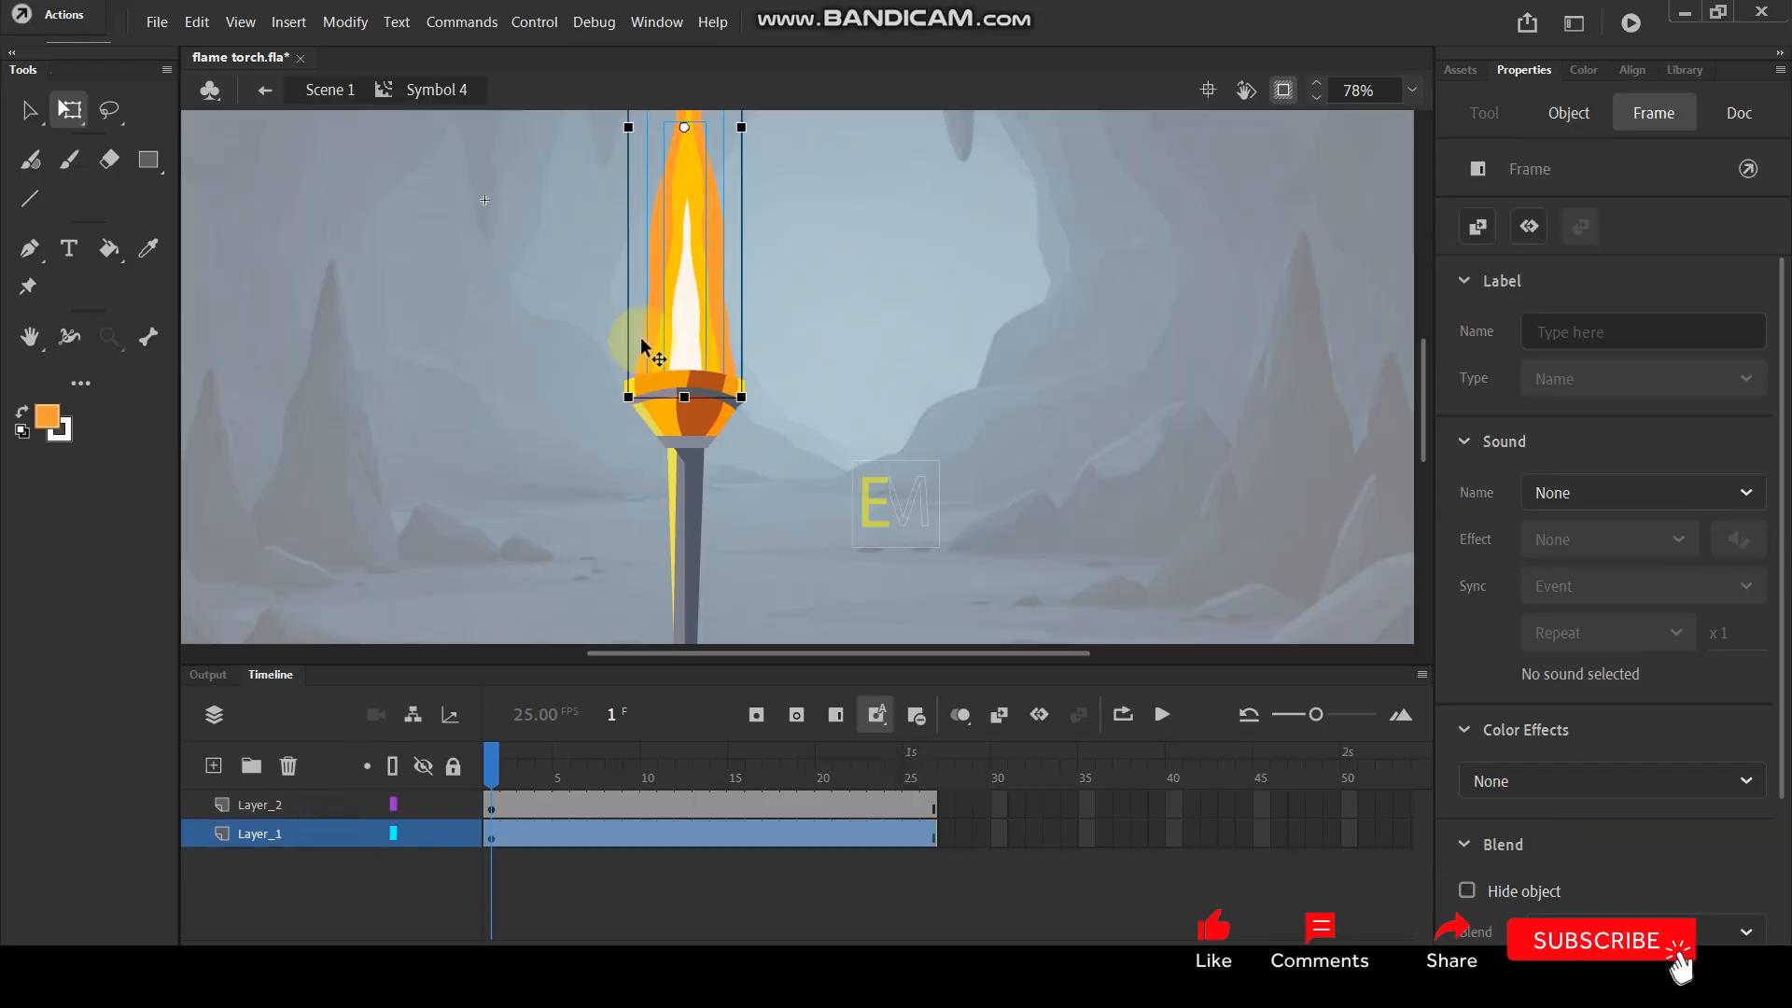
click(331, 90)
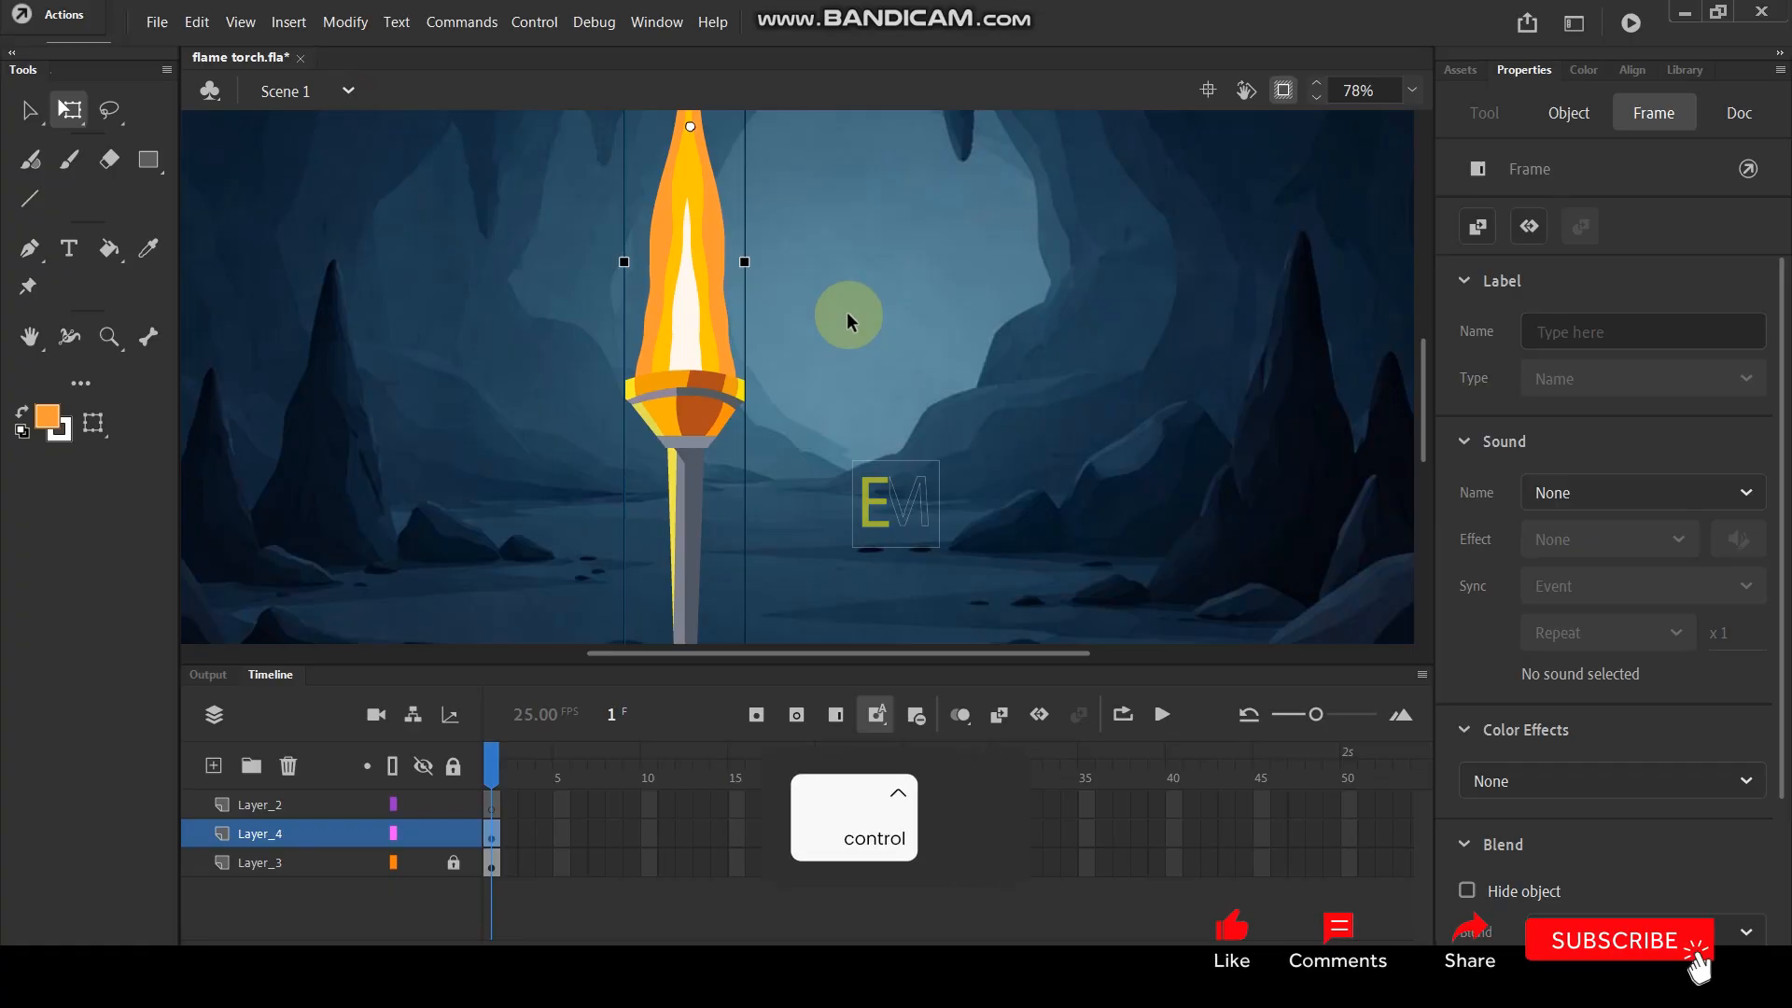
Undo the cutting of the torch and its pasting into Symbol 4.
key(ctrl+z)
key(ctrl+z)
key(ctrl+z)
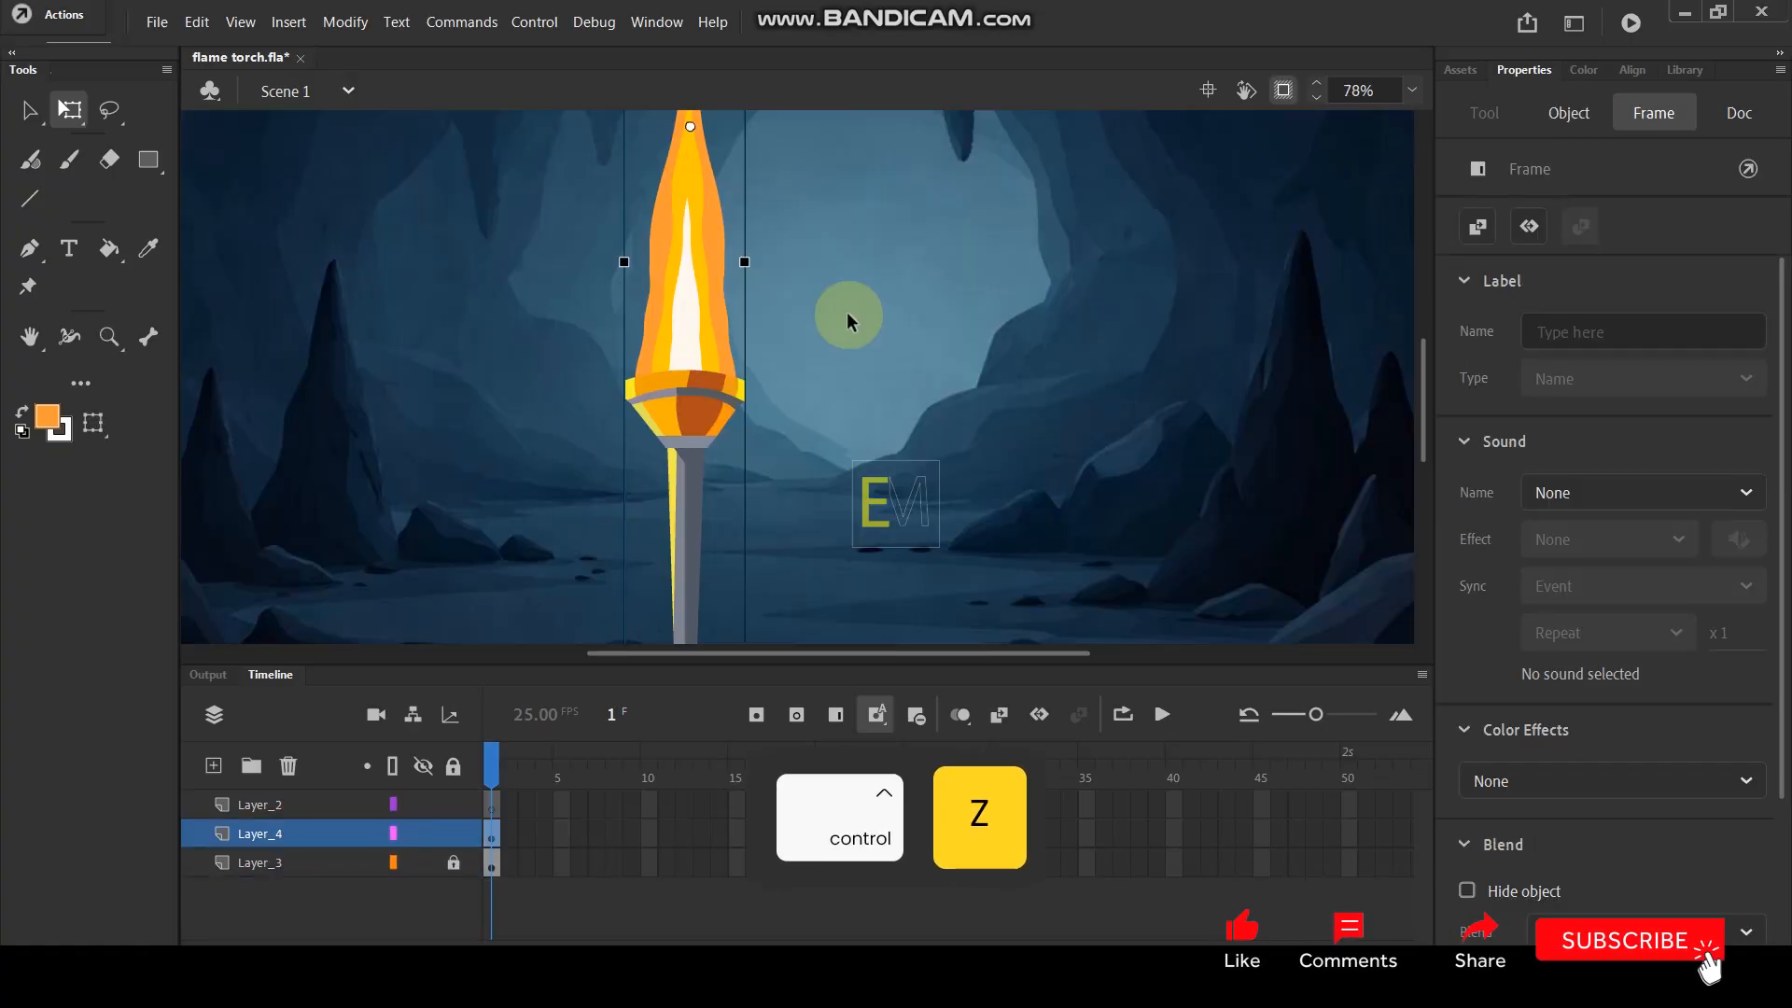
key(ctrl+z)
key(ctrl+z)
key(ctrl+z)
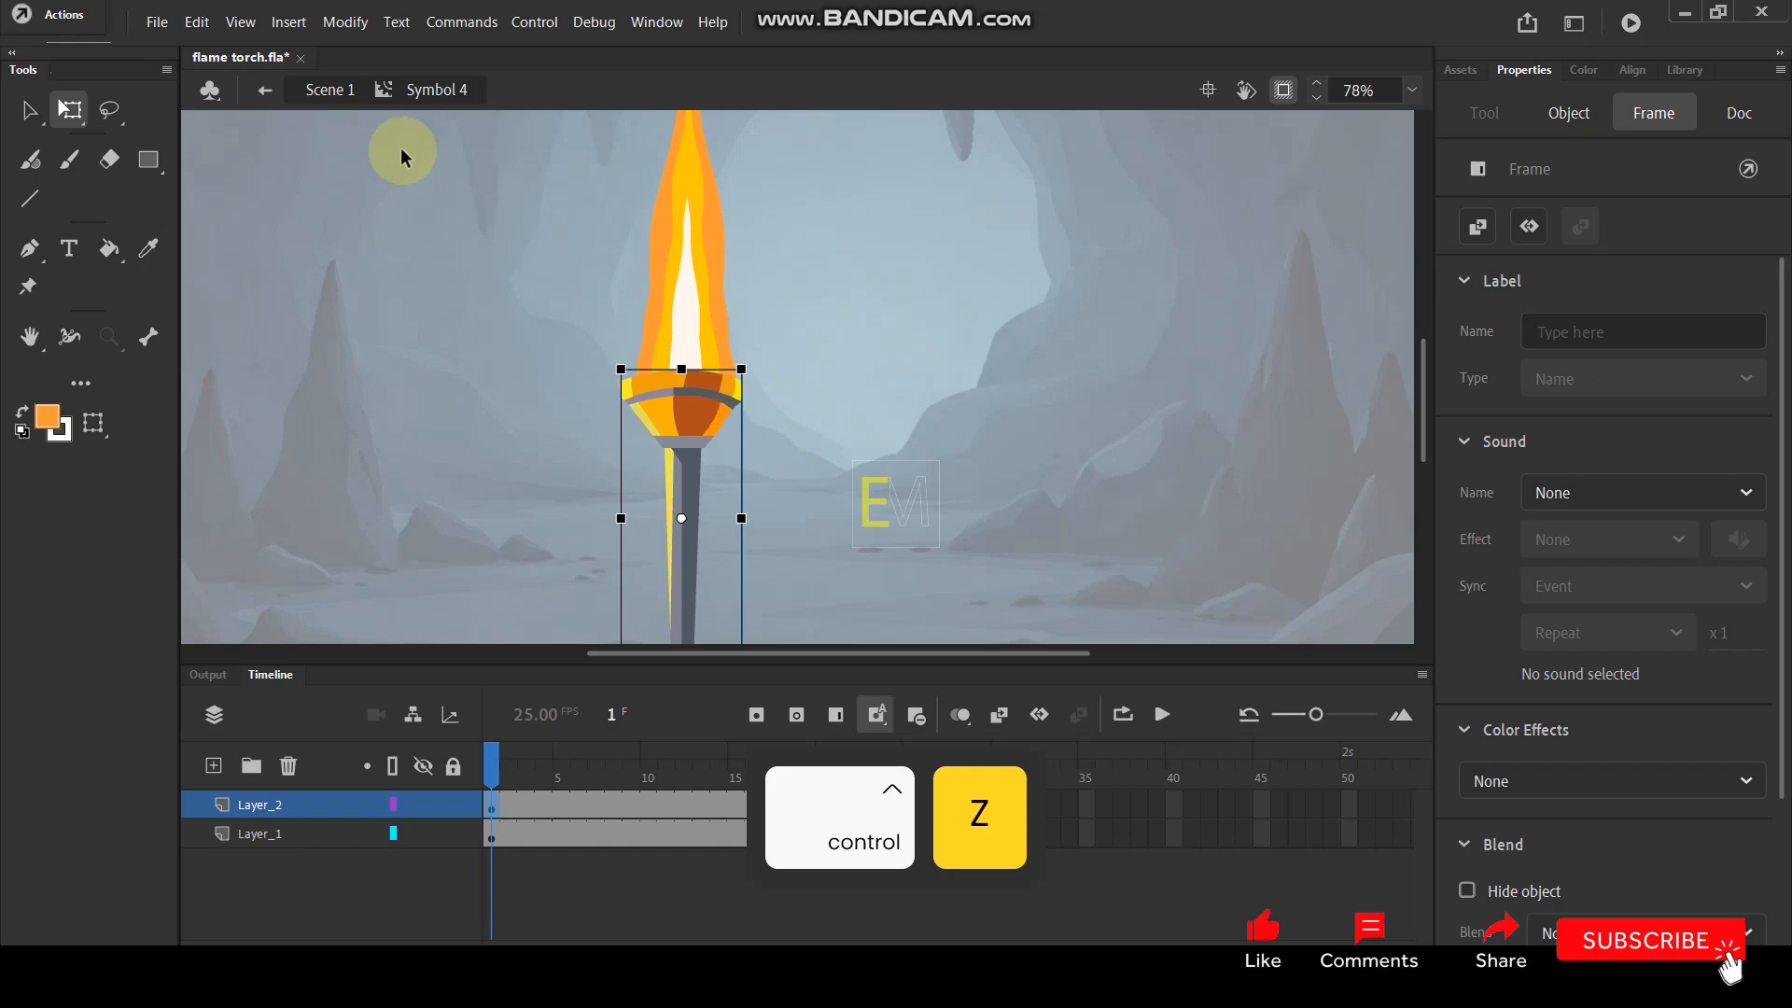
key(ctrl+z)
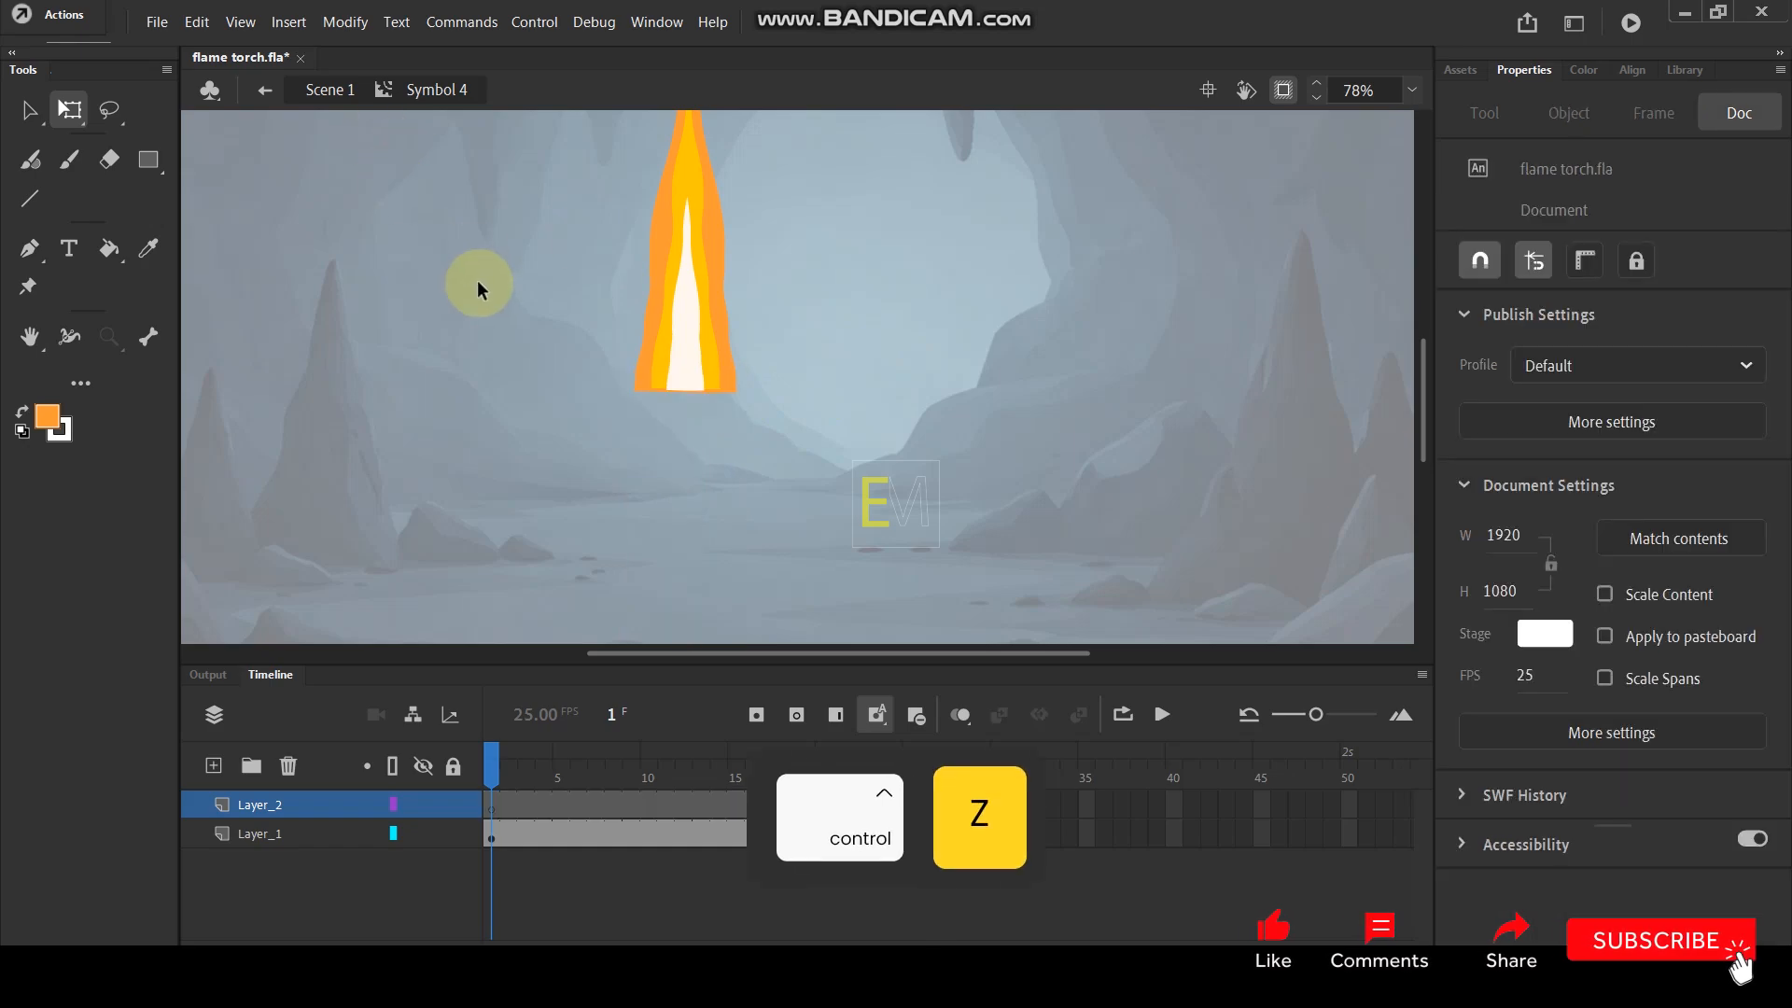
key(ctrl+z)
key(ctrl+z)
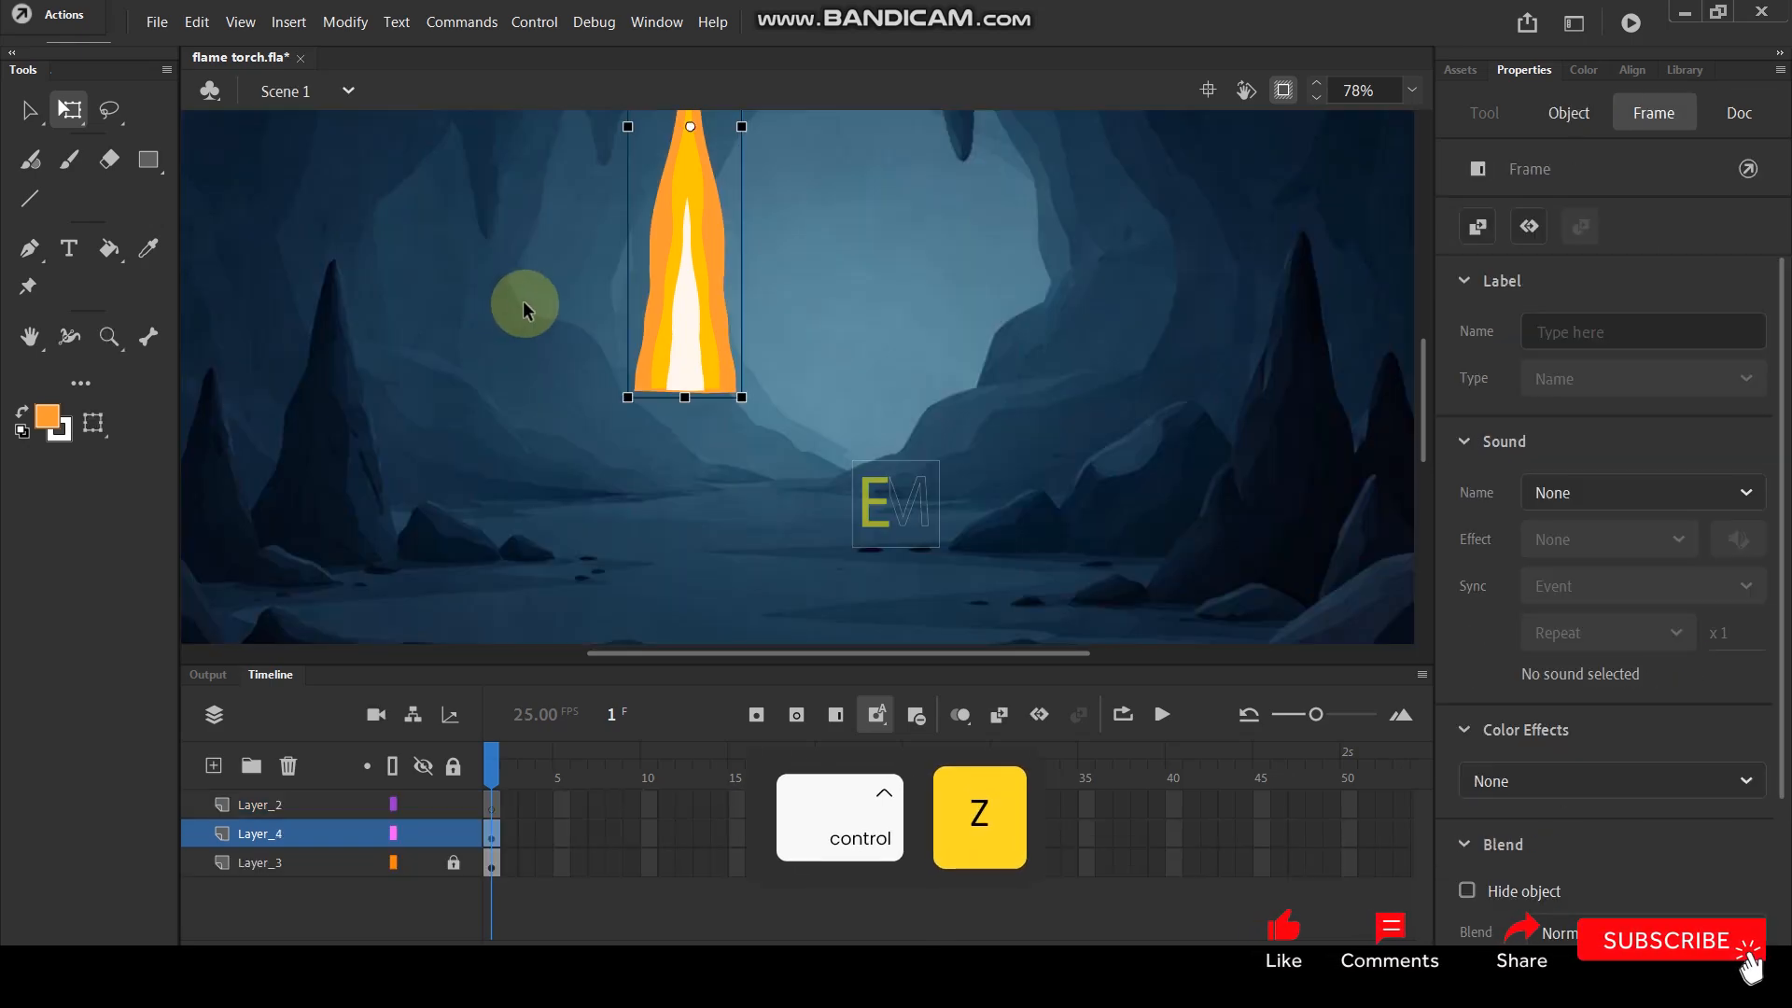
key(ctrl+z)
key(ctrl+z)
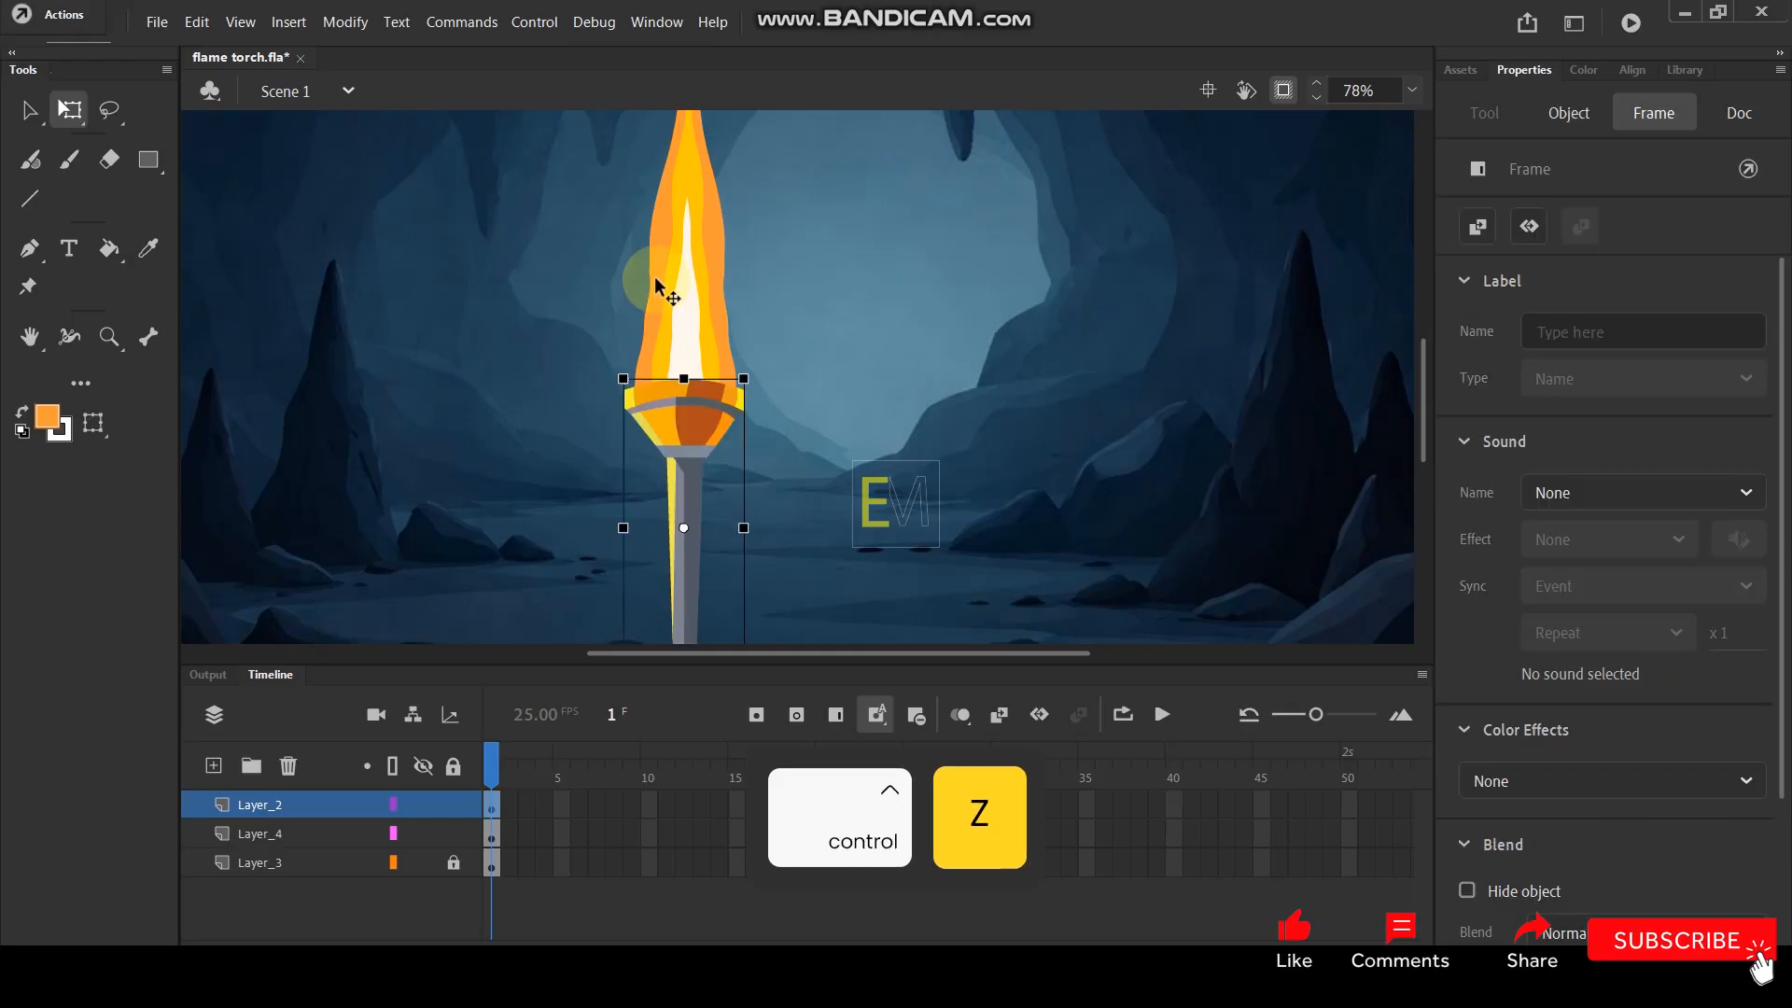
Add a Blur filter to the flame symbol with High quality and a blur of 7.
click(687, 280)
click(1705, 903)
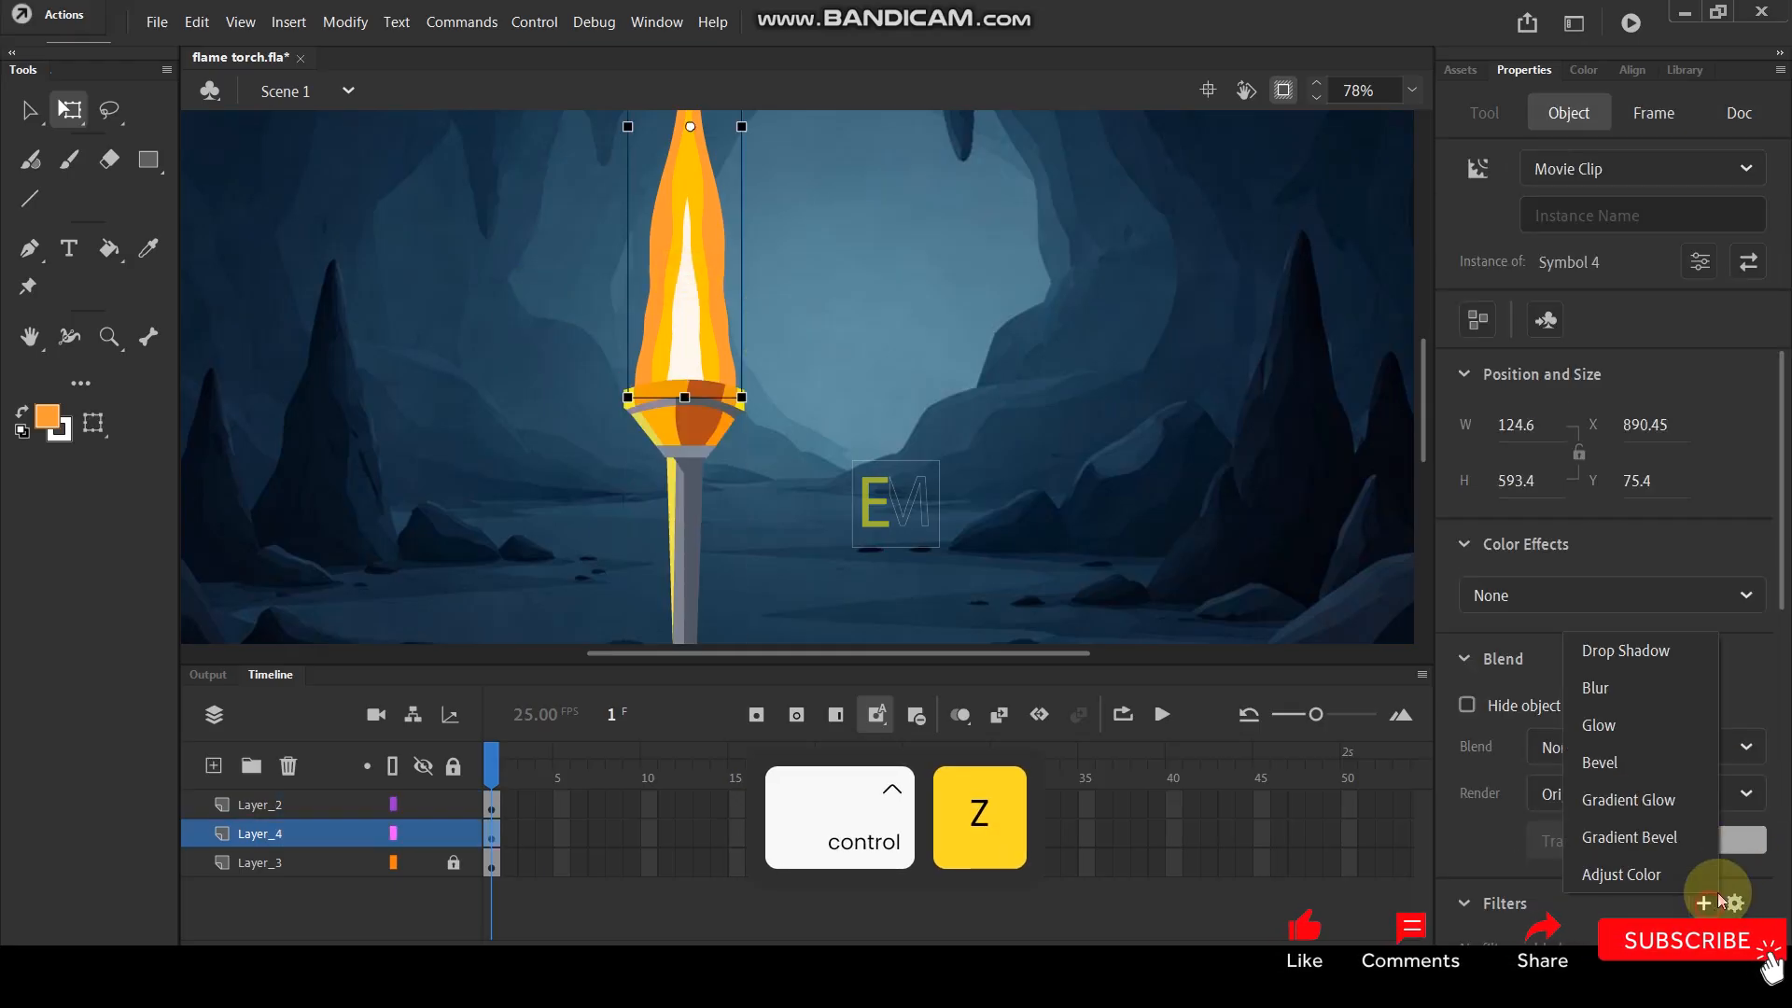
click(1782, 538)
drag(1780, 560, 1780, 683)
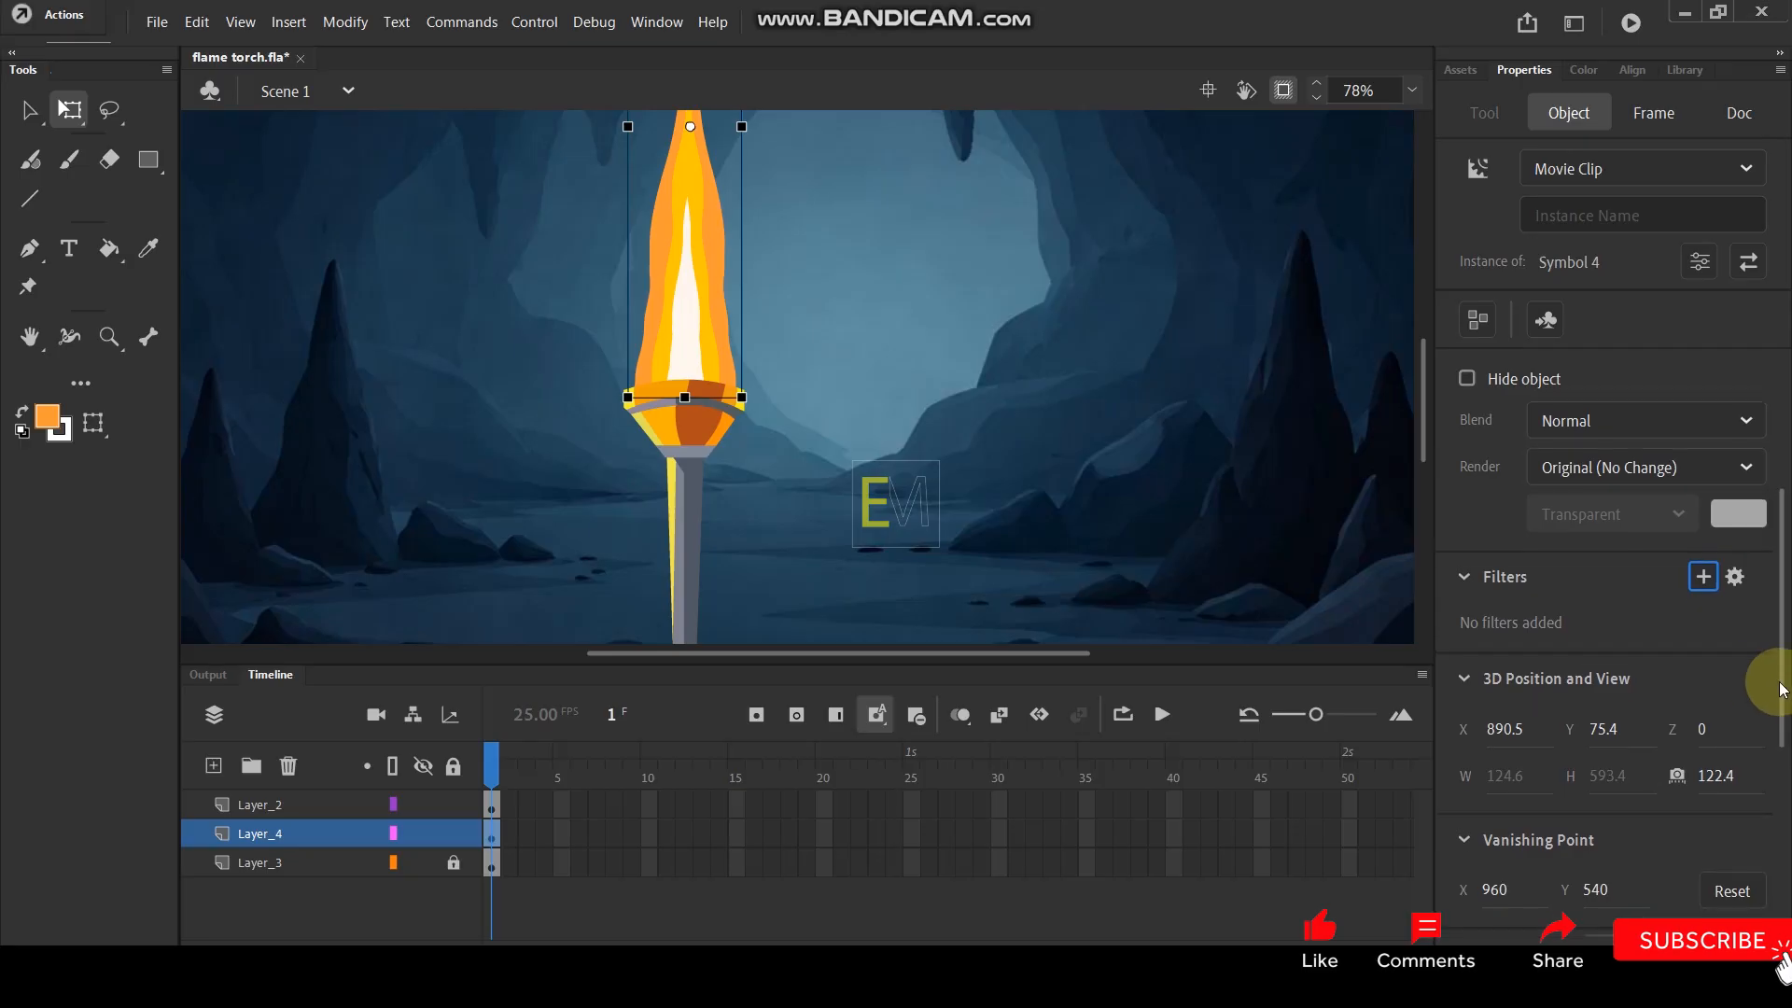
click(1702, 579)
click(1598, 655)
click(1720, 730)
click(1666, 849)
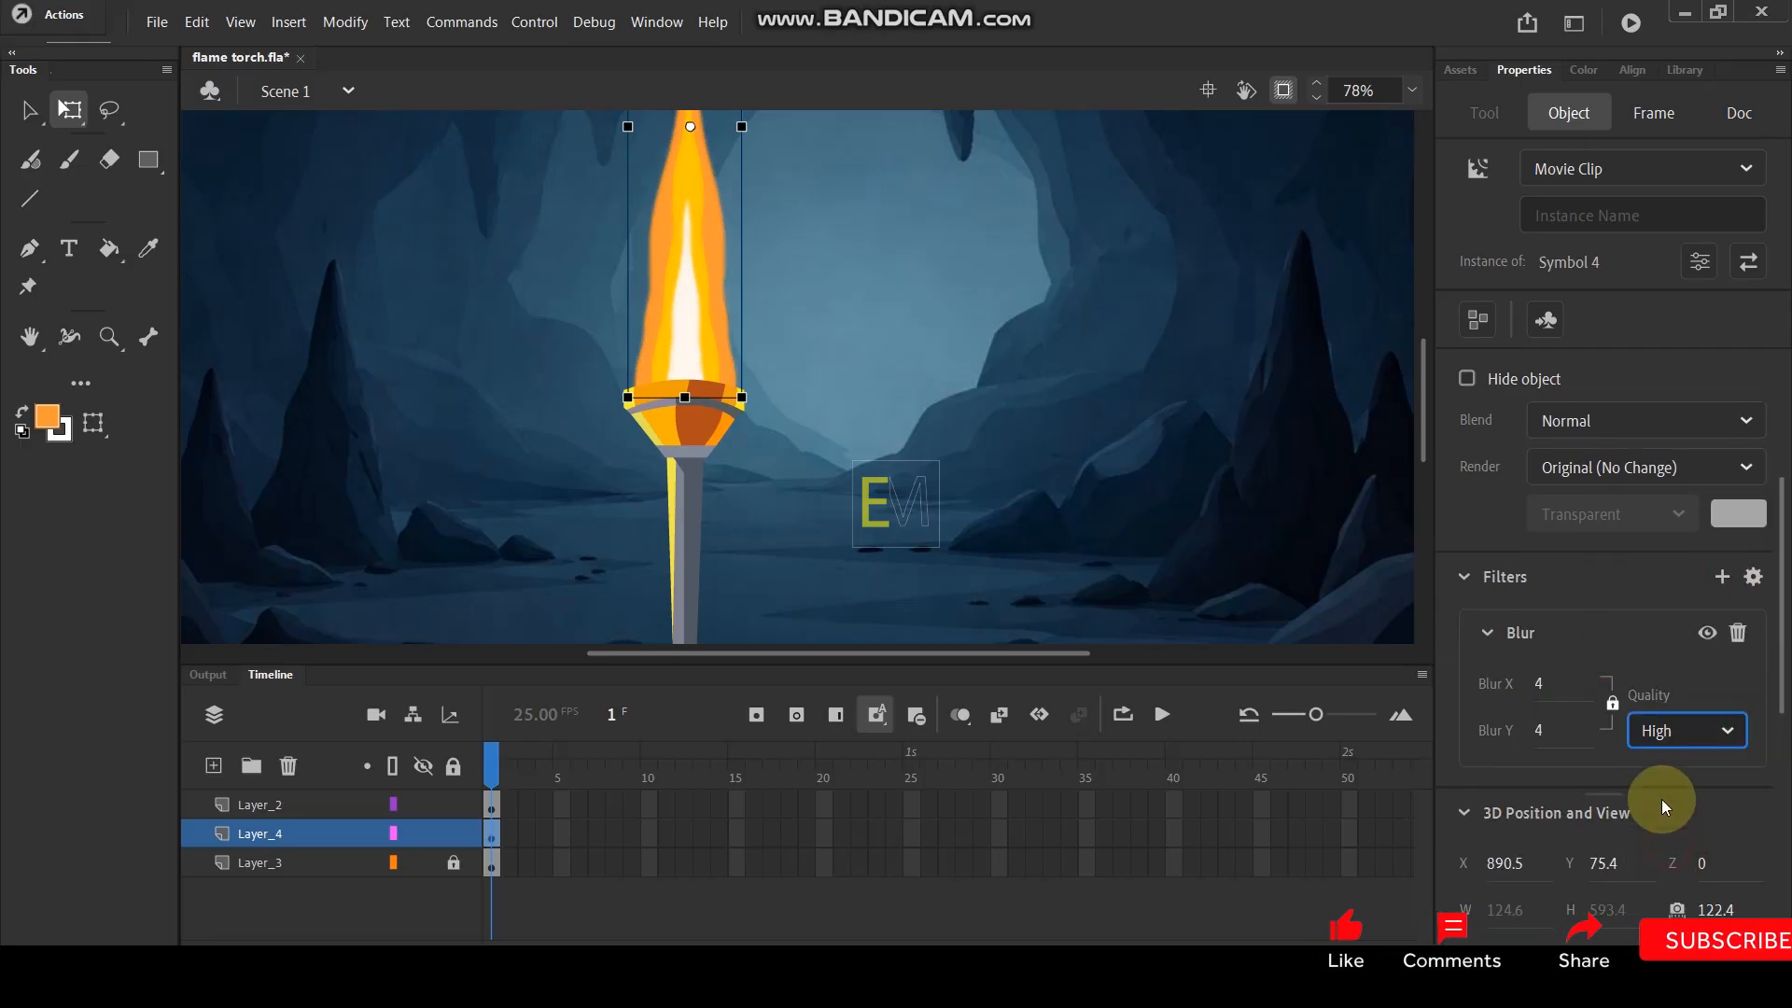
drag(1538, 689, 1541, 684)
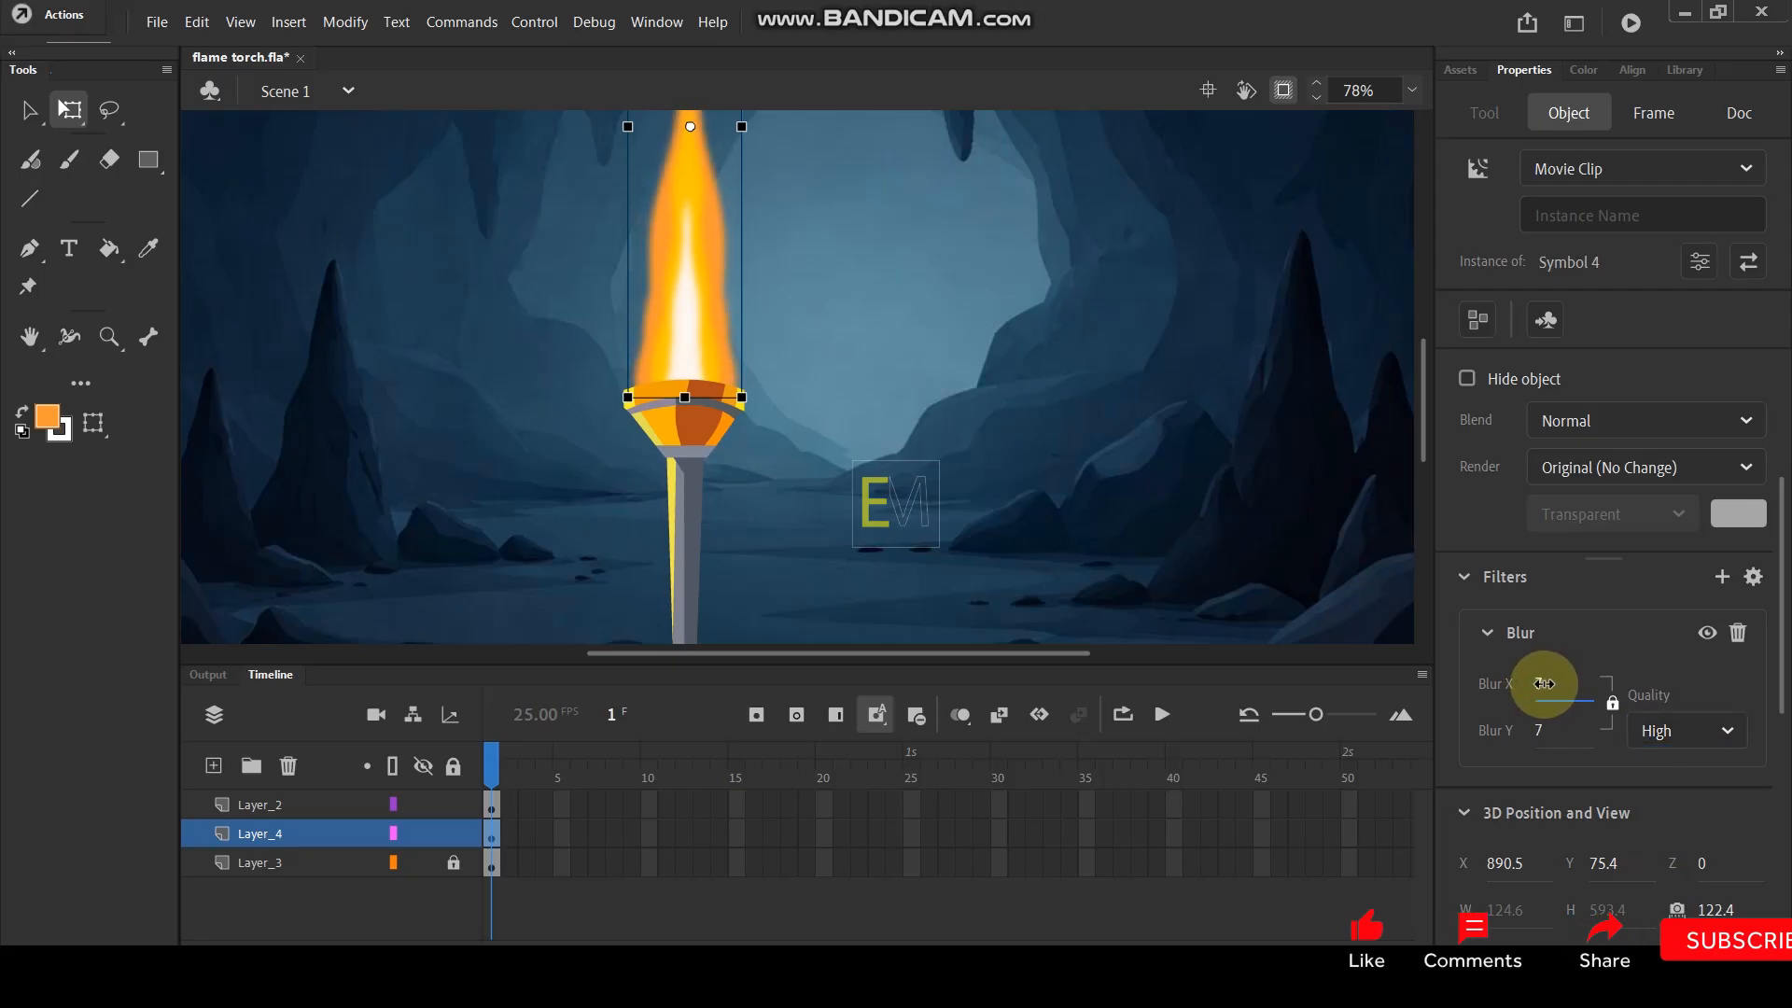
Add a red Glow filter to the flame symbol with blur 38, strength 56% and High quality.
click(1721, 578)
click(1677, 706)
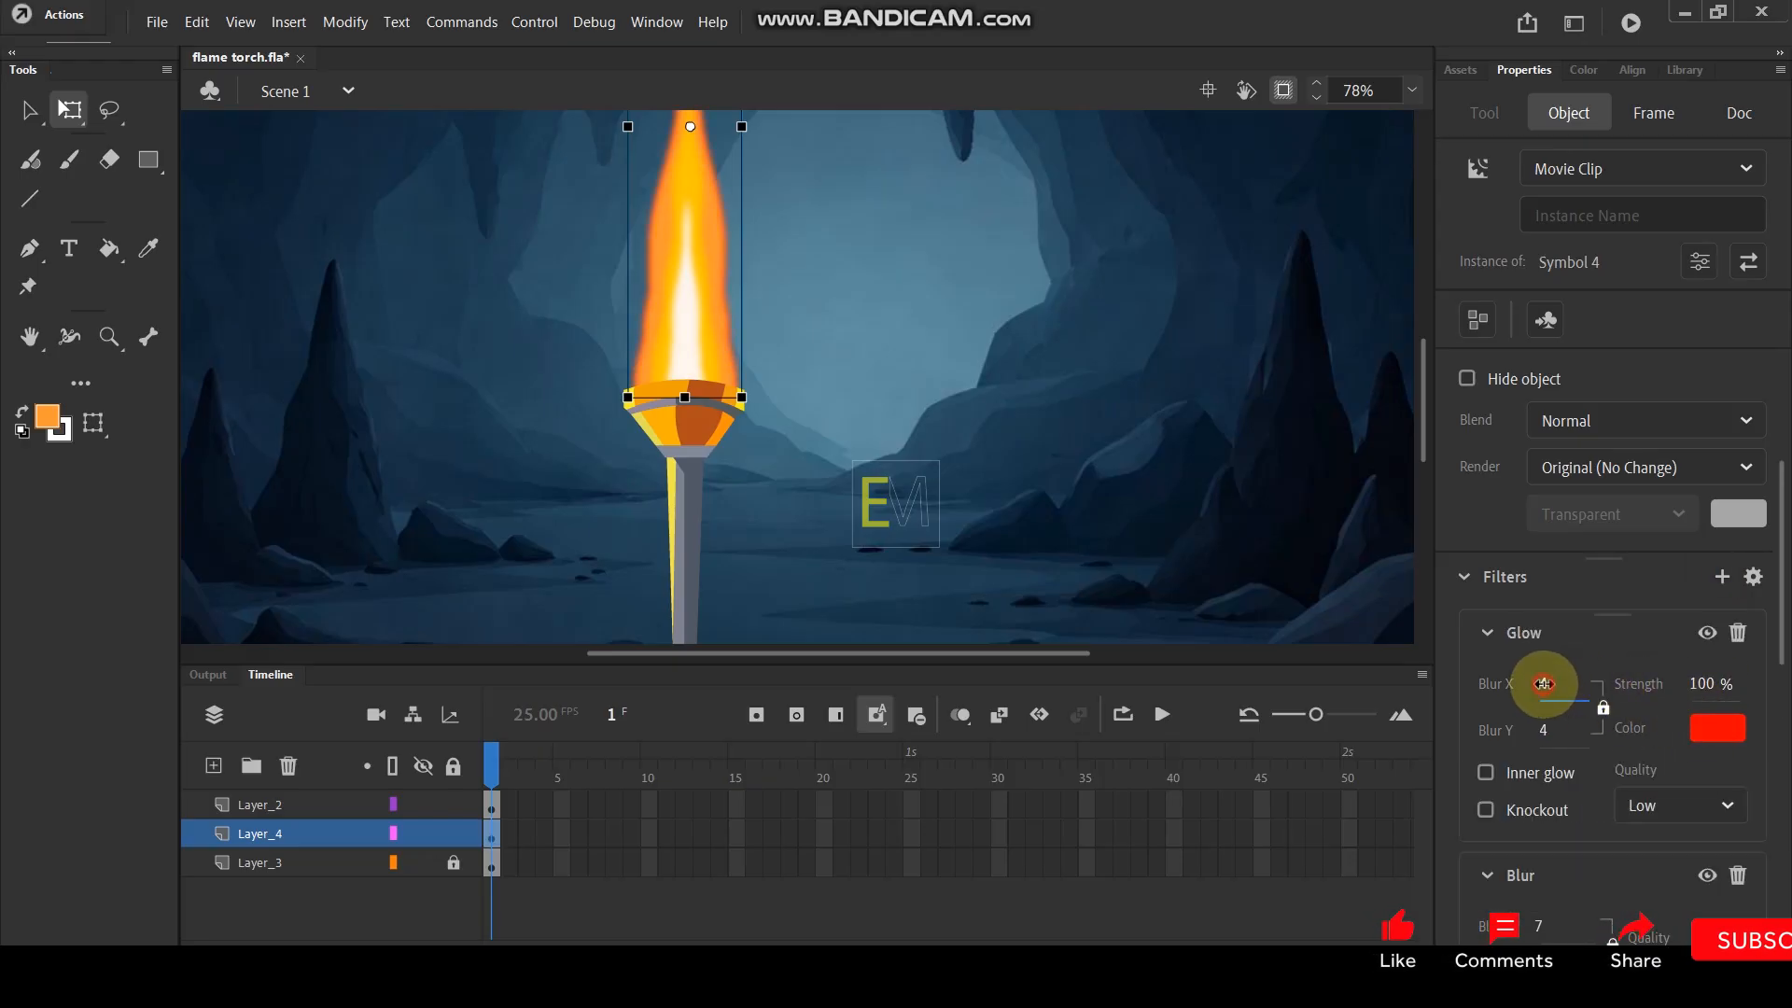
drag(1708, 683, 1660, 683)
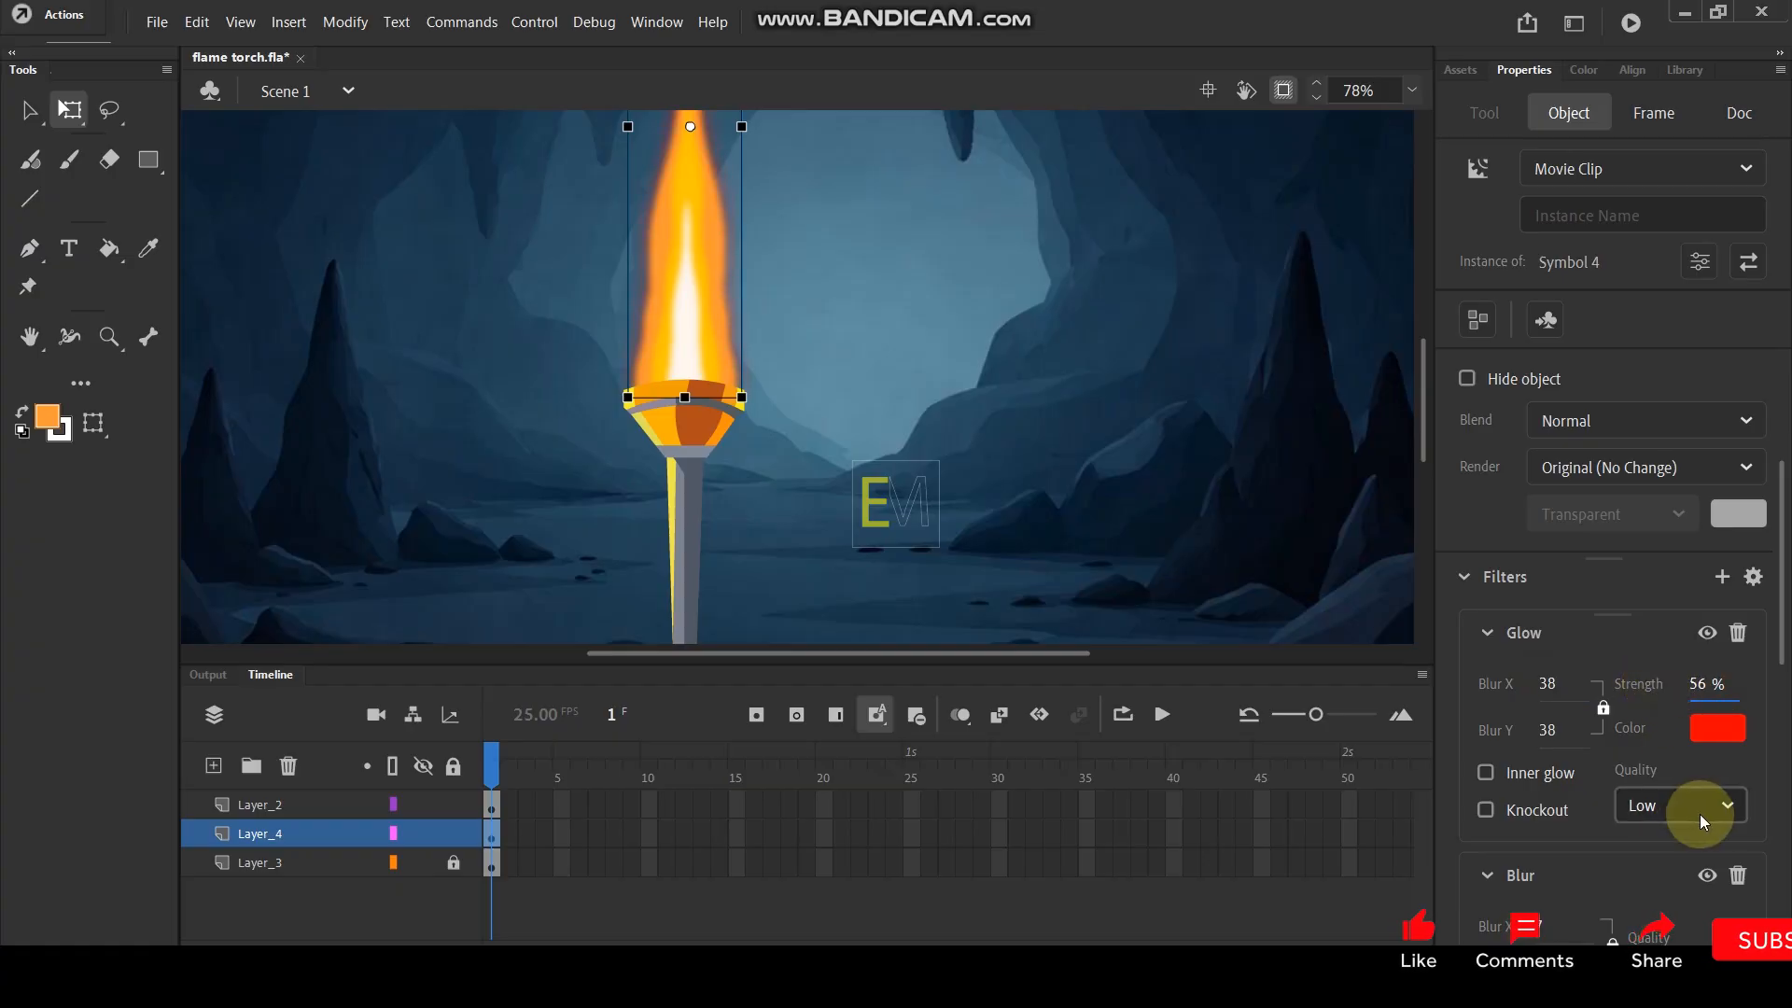
click(1698, 806)
click(1650, 924)
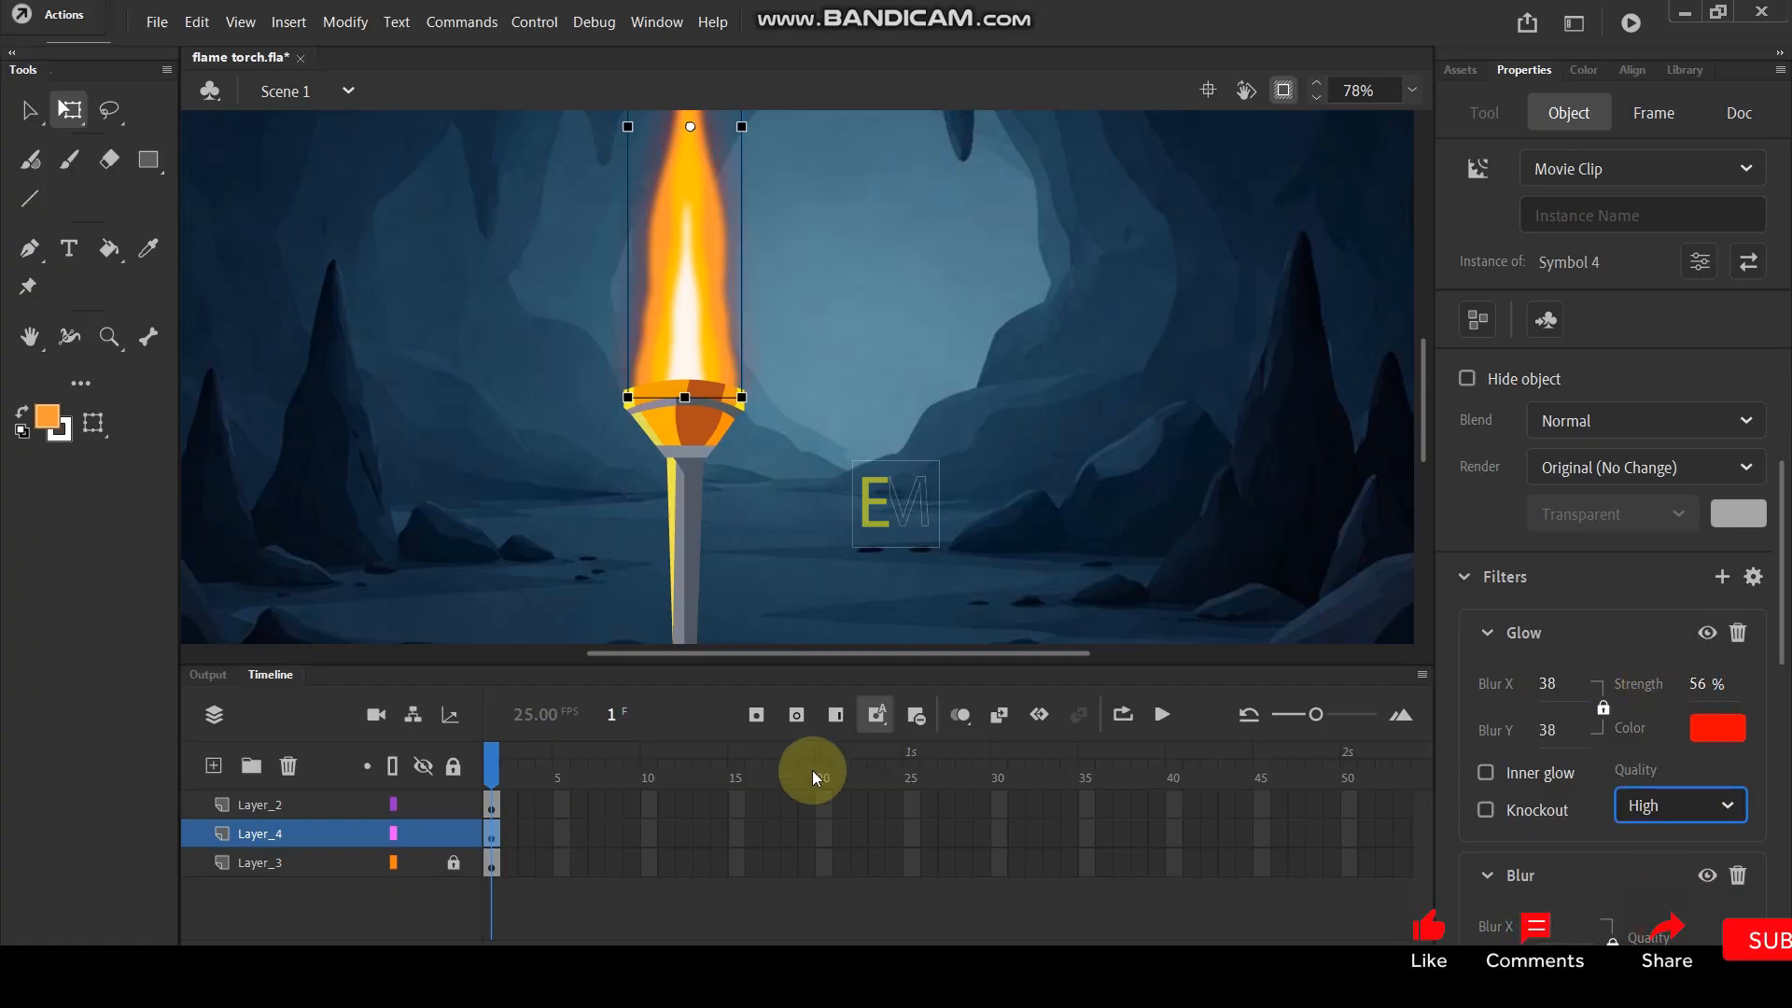
scroll(847, 328, down, 4)
scroll(710, 263, up, 3)
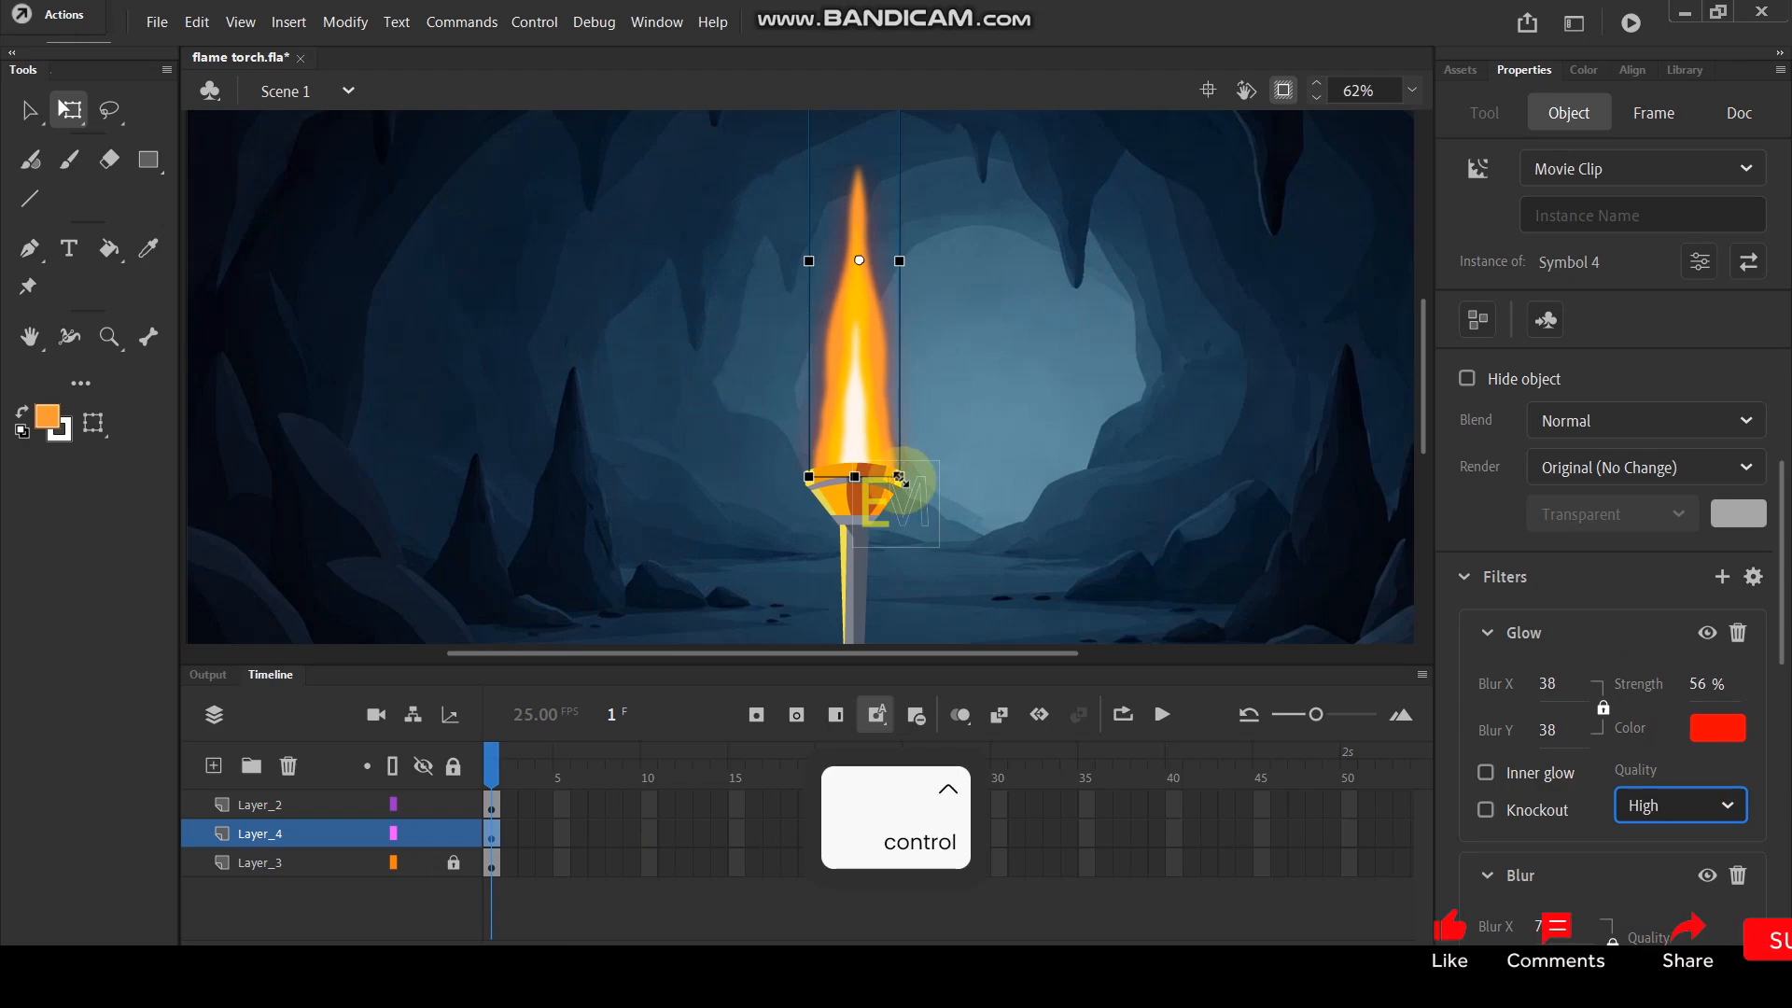
Shorten the flame symbol to about half its height, keeping its base in the torch cup.
drag(898, 477, 857, 444)
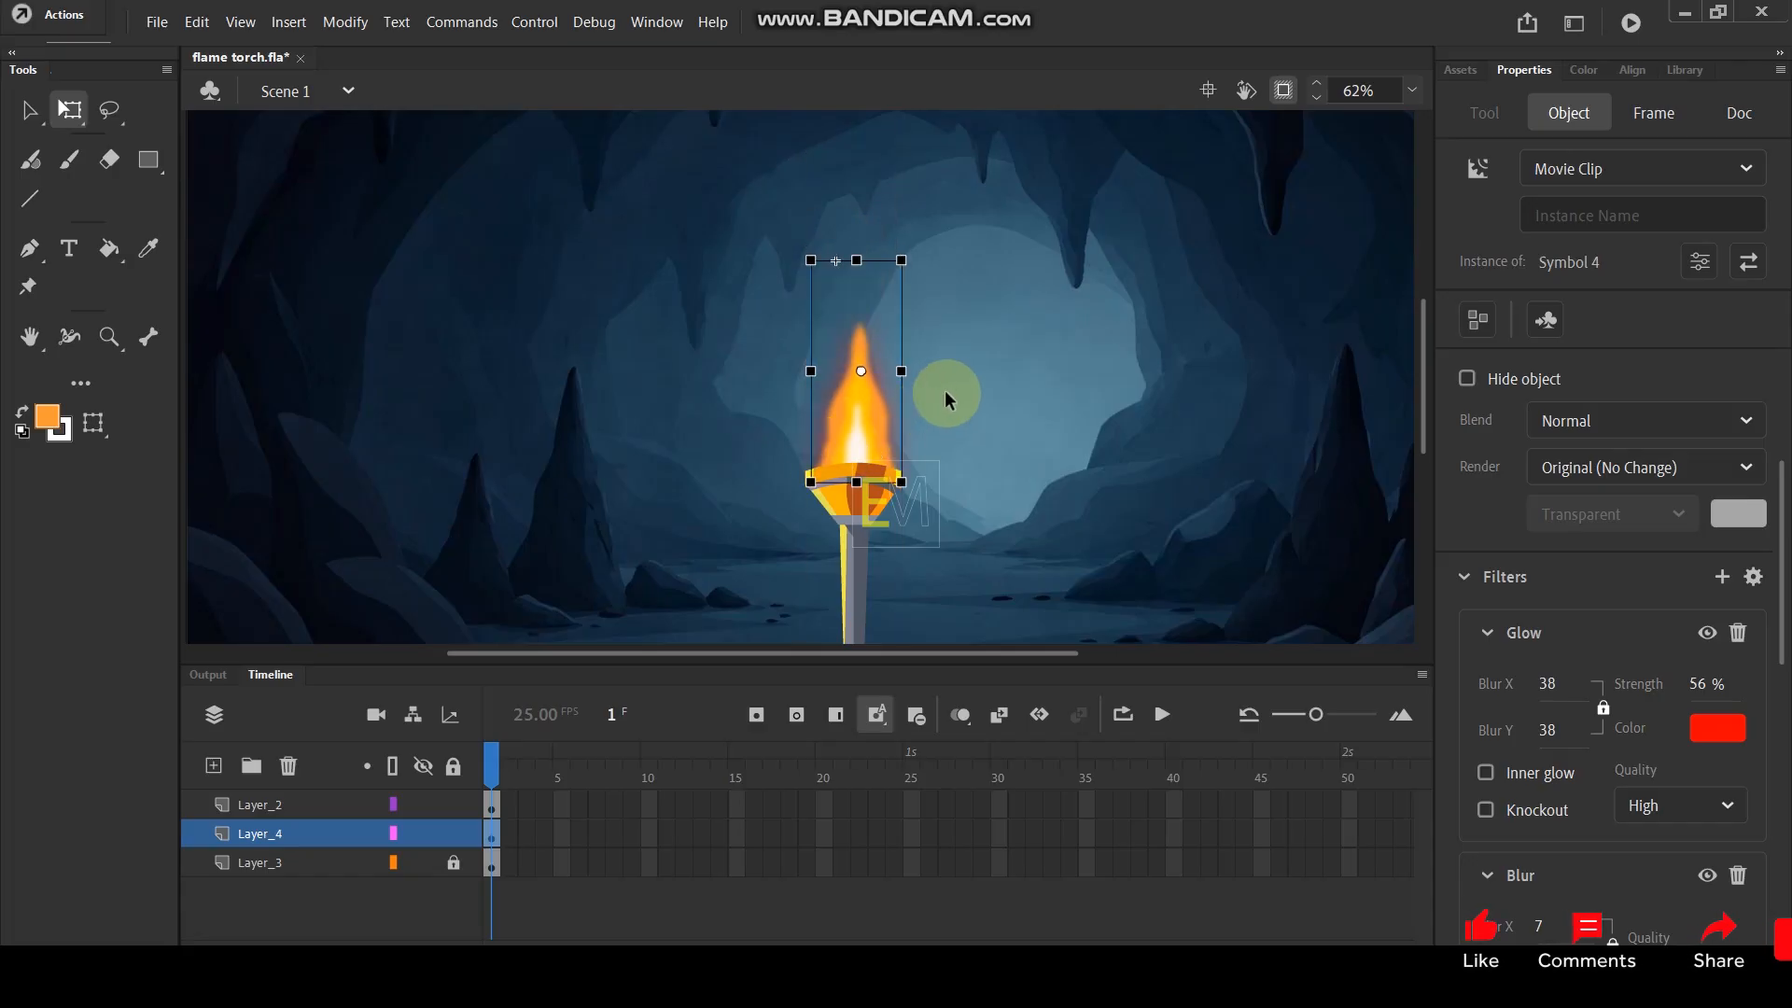
click(910, 462)
scroll(897, 446, up, 3)
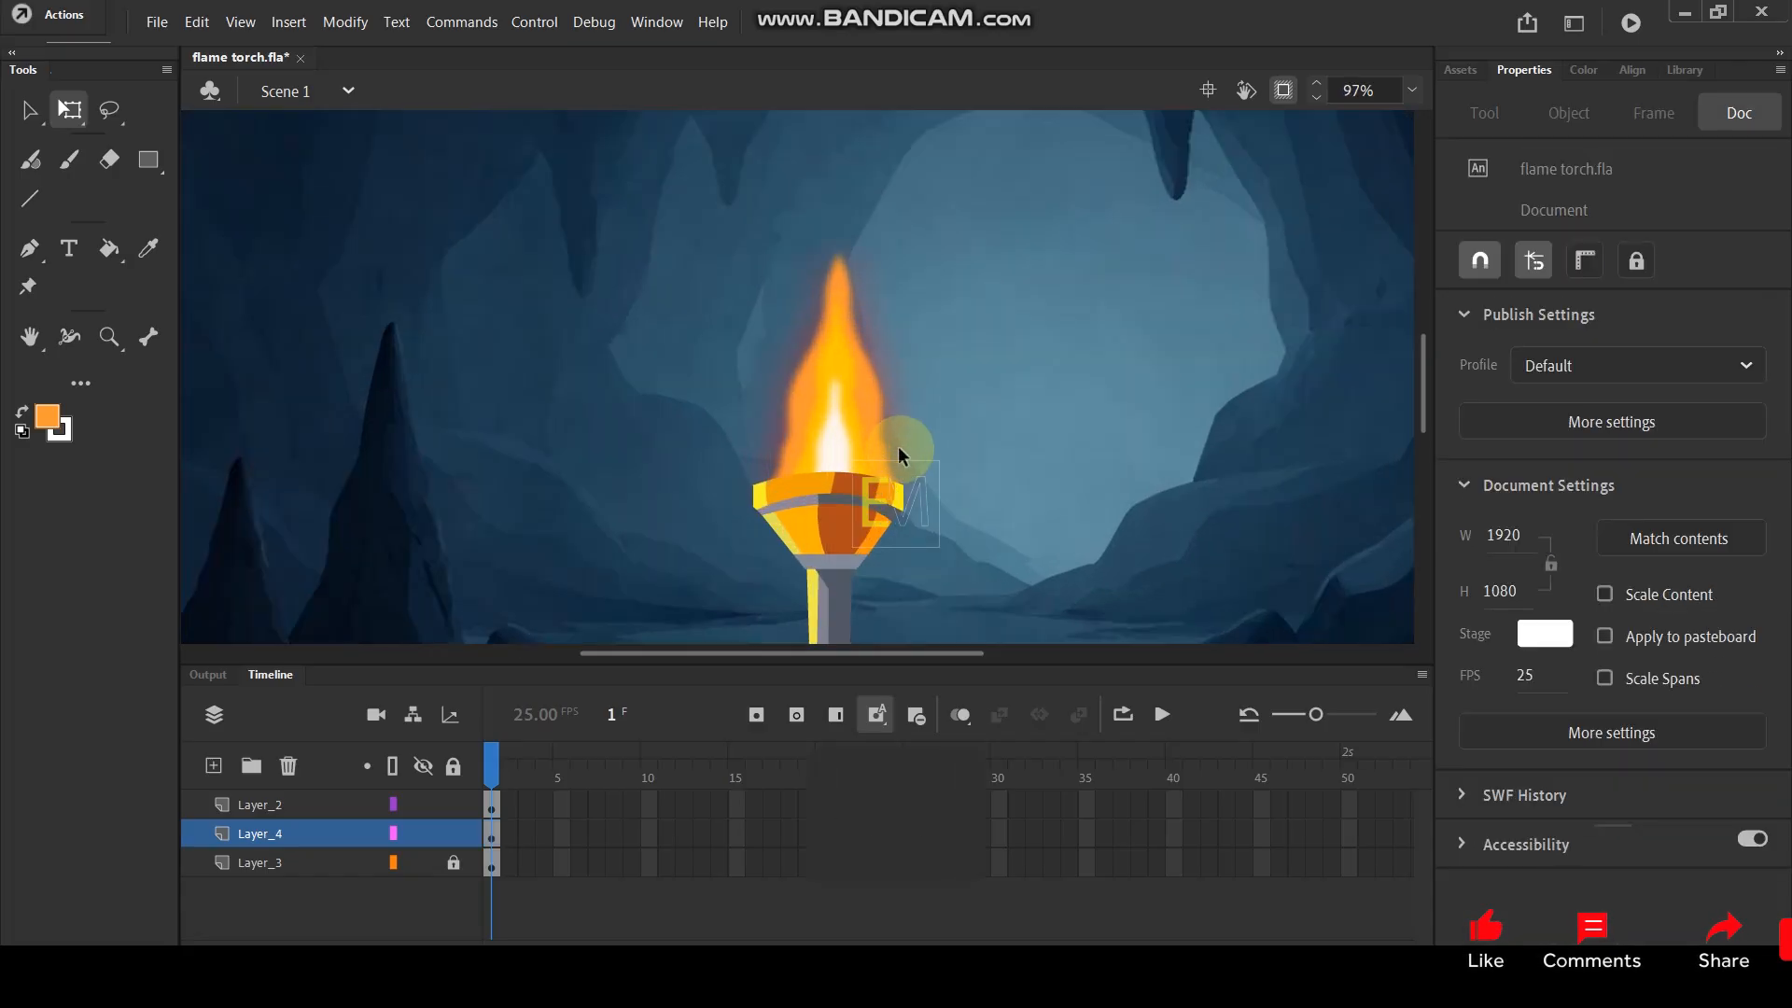
scroll(841, 360, down, 3)
Select the flame and torch together, move them to the cave's left edge and tilt them clockwise.
shift+click(831, 376)
shift+click(834, 374)
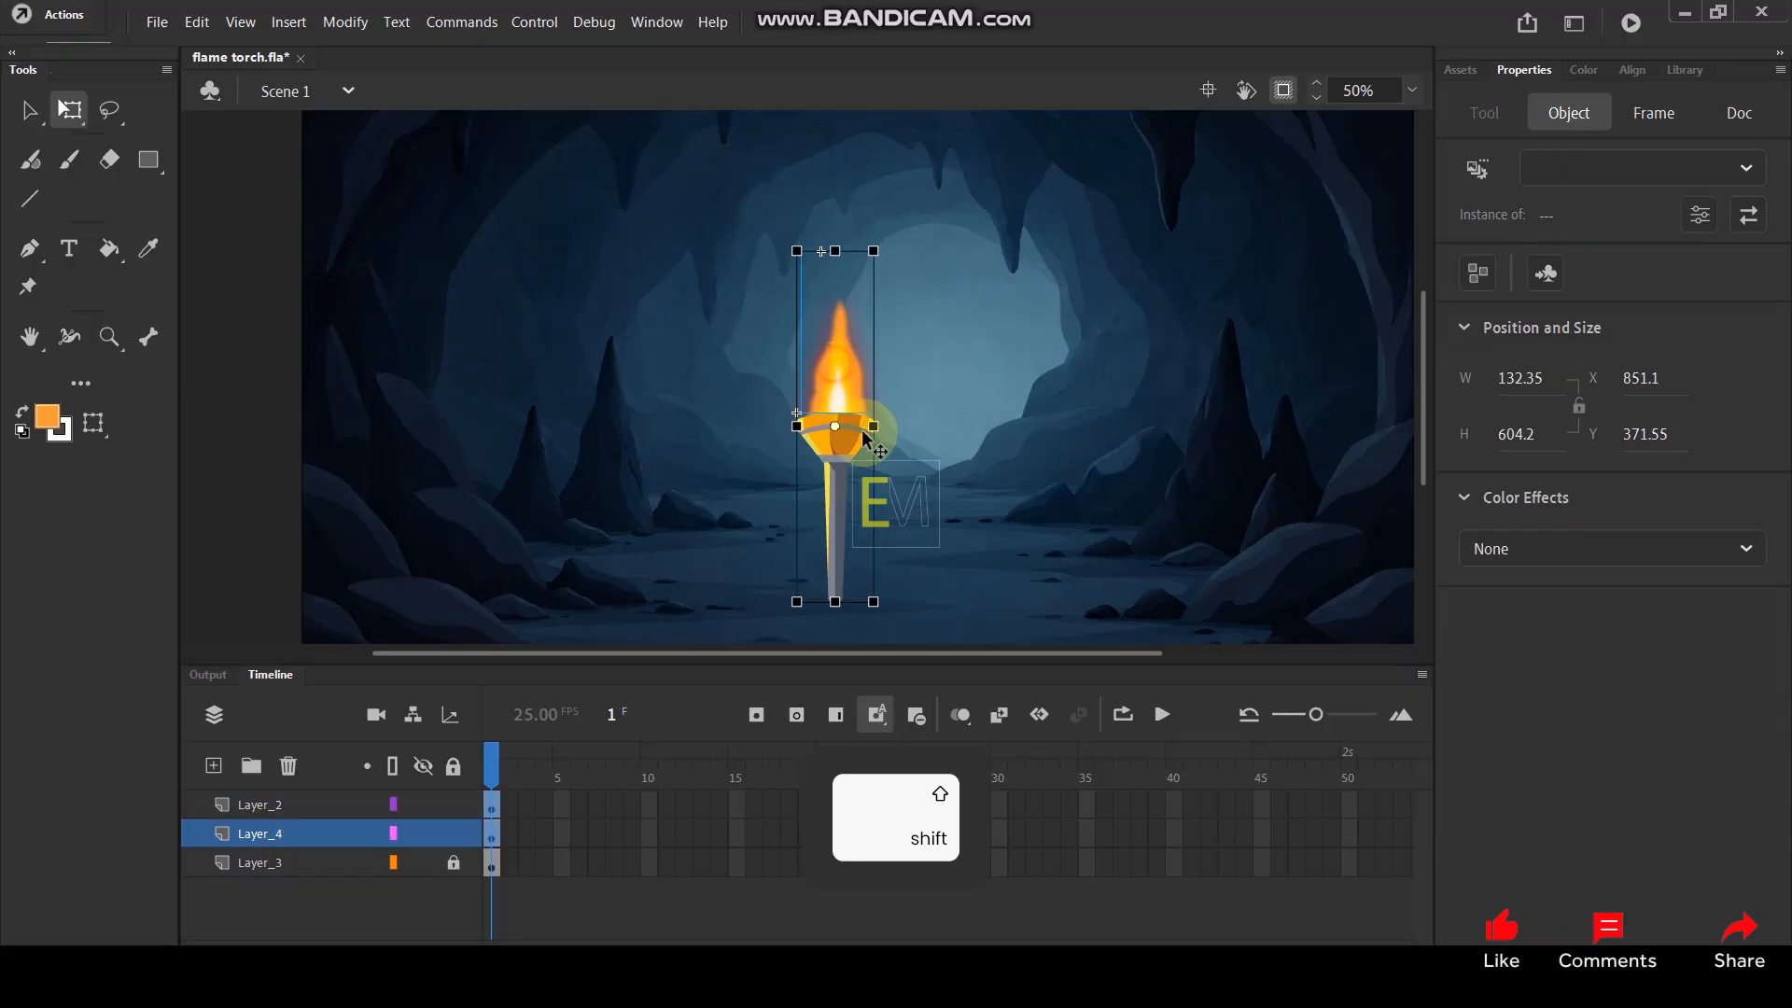
drag(838, 467, 331, 444)
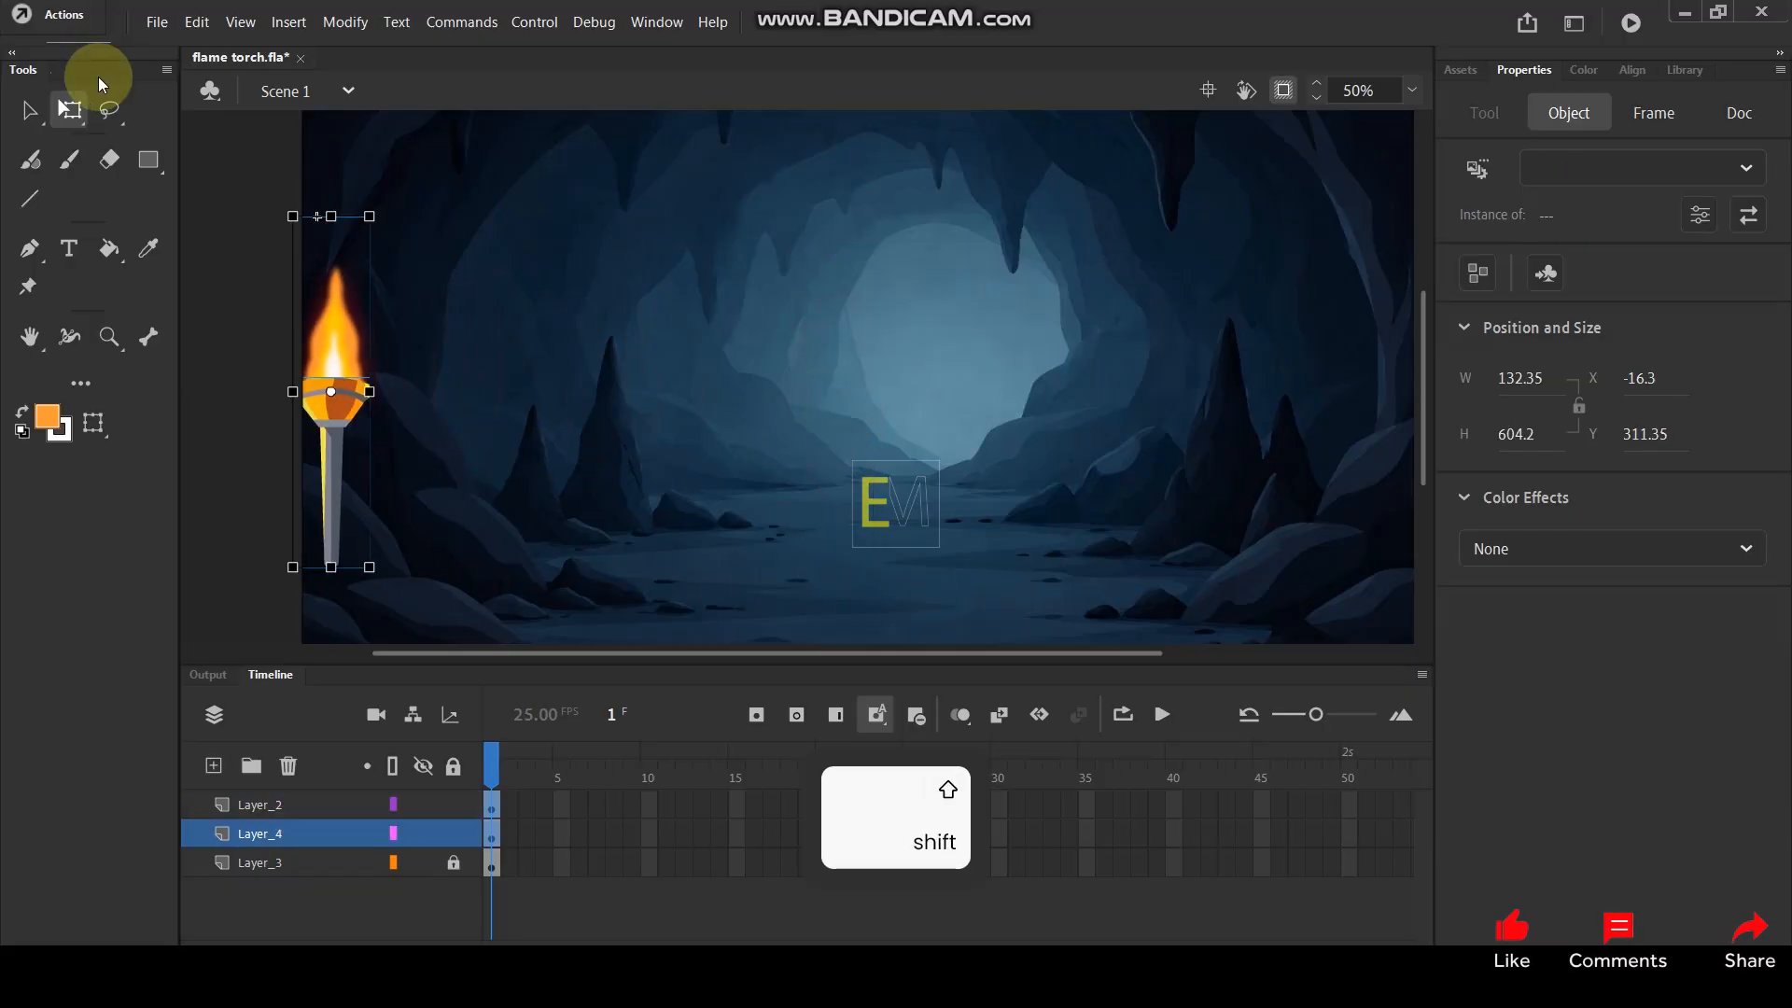
drag(386, 201, 455, 235)
mouse_move(358, 351)
mouse_down()
mouse_move(394, 333)
mouse_move(379, 327)
mouse_move(371, 362)
mouse_up()
click(339, 424)
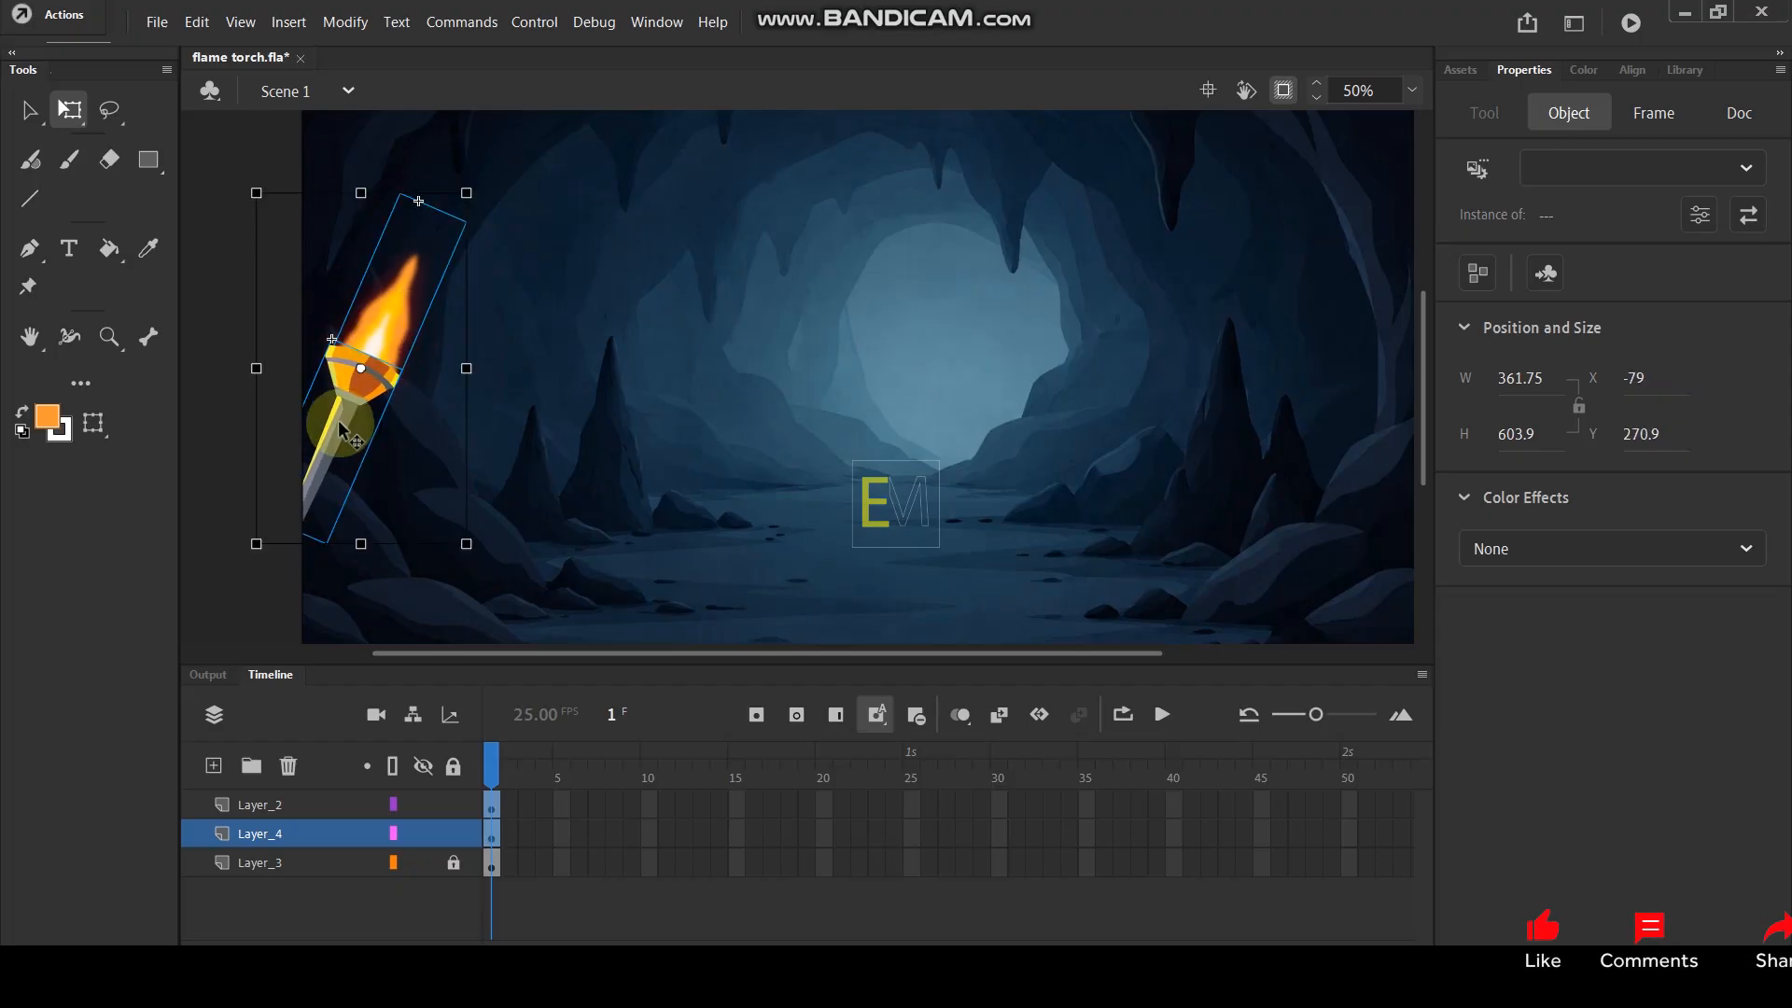
Copy the torch to the cave's right wall, tilt it inward and scale it repeatedly by 90% to about 223 × 355 px.
drag(338, 428, 1286, 452)
drag(1391, 513, 1326, 494)
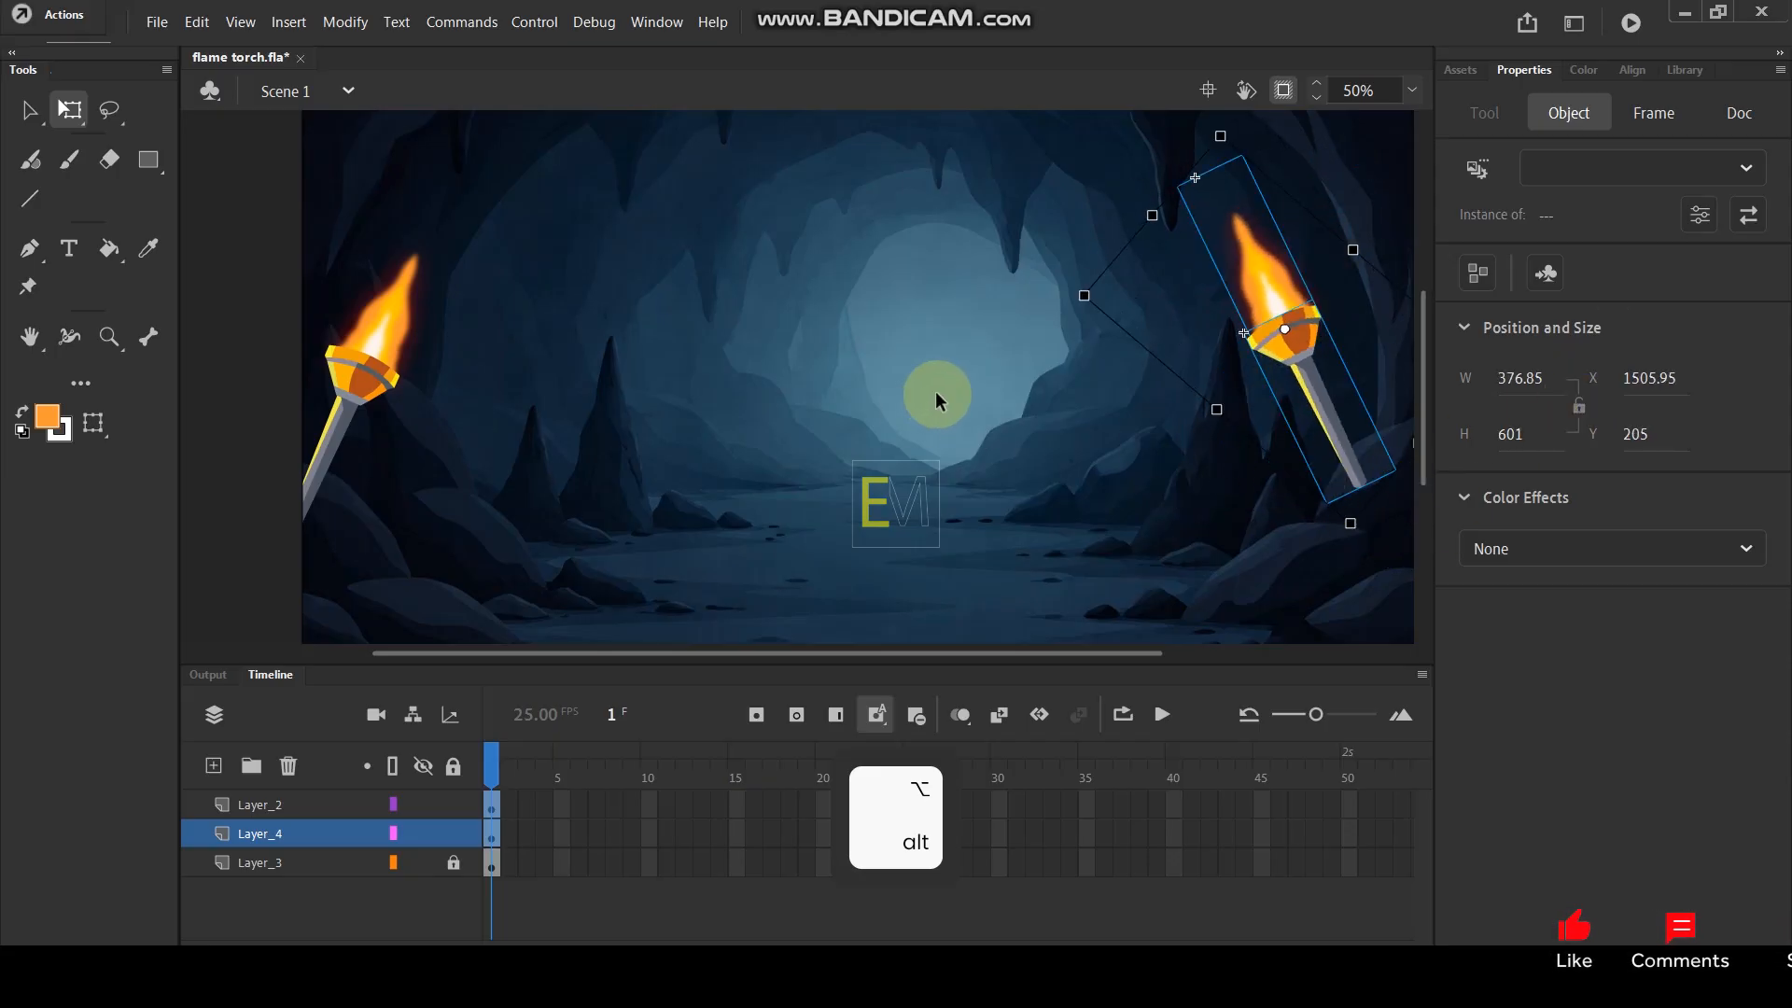
key(ctrl+alt+s)
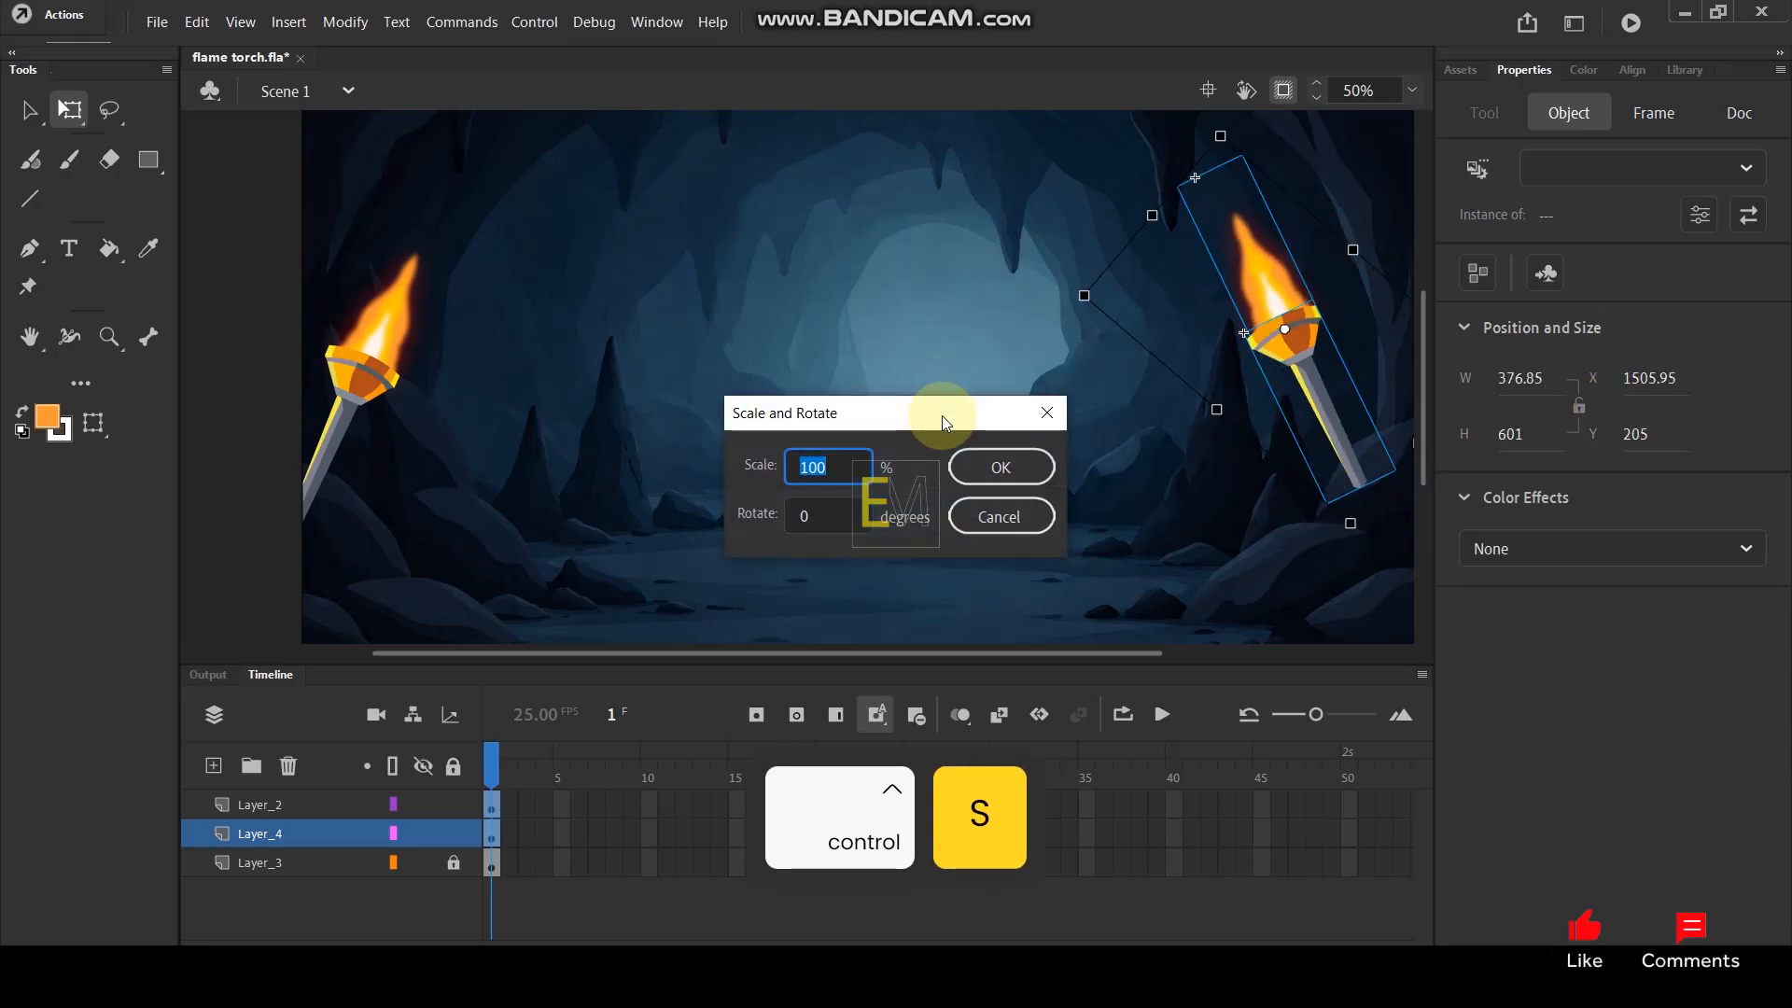
text(90)
key(Return)
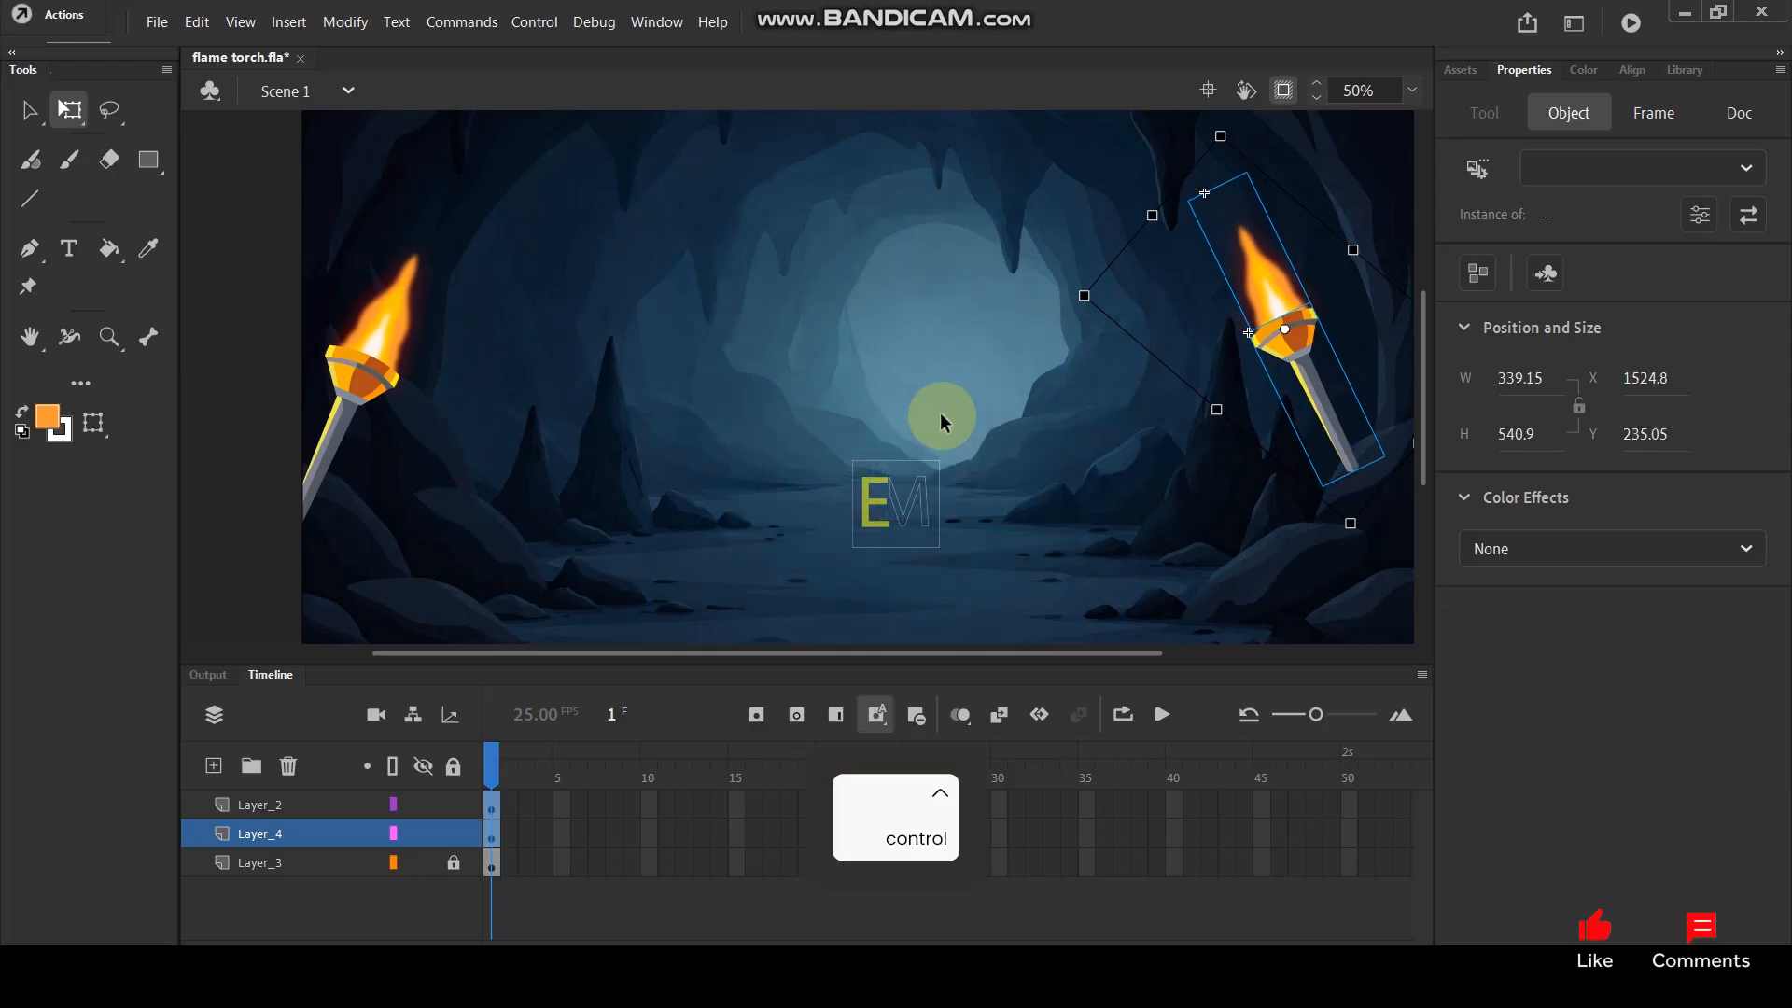
key(ctrl+y)
key(ctrl+y)
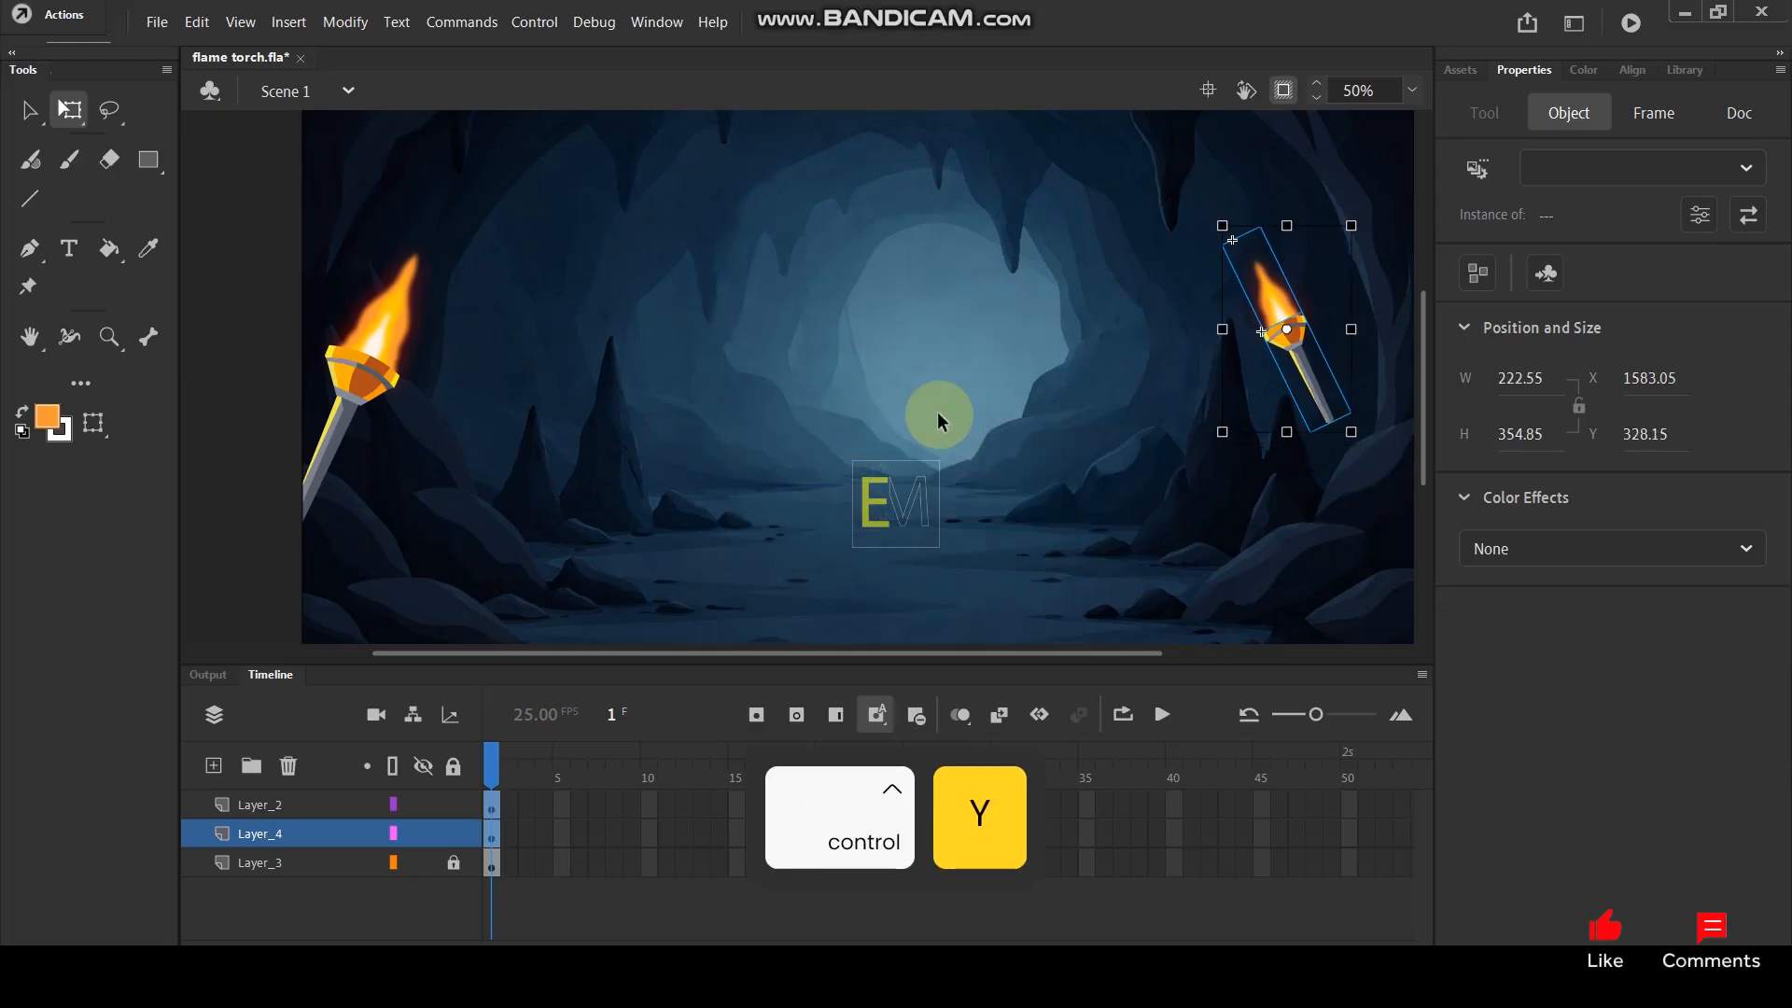
Copy the right-wall torch to the cave's left inner wall and scale the copy repeatedly by 90% to about 162 × 259 px.
drag(1275, 319, 597, 291)
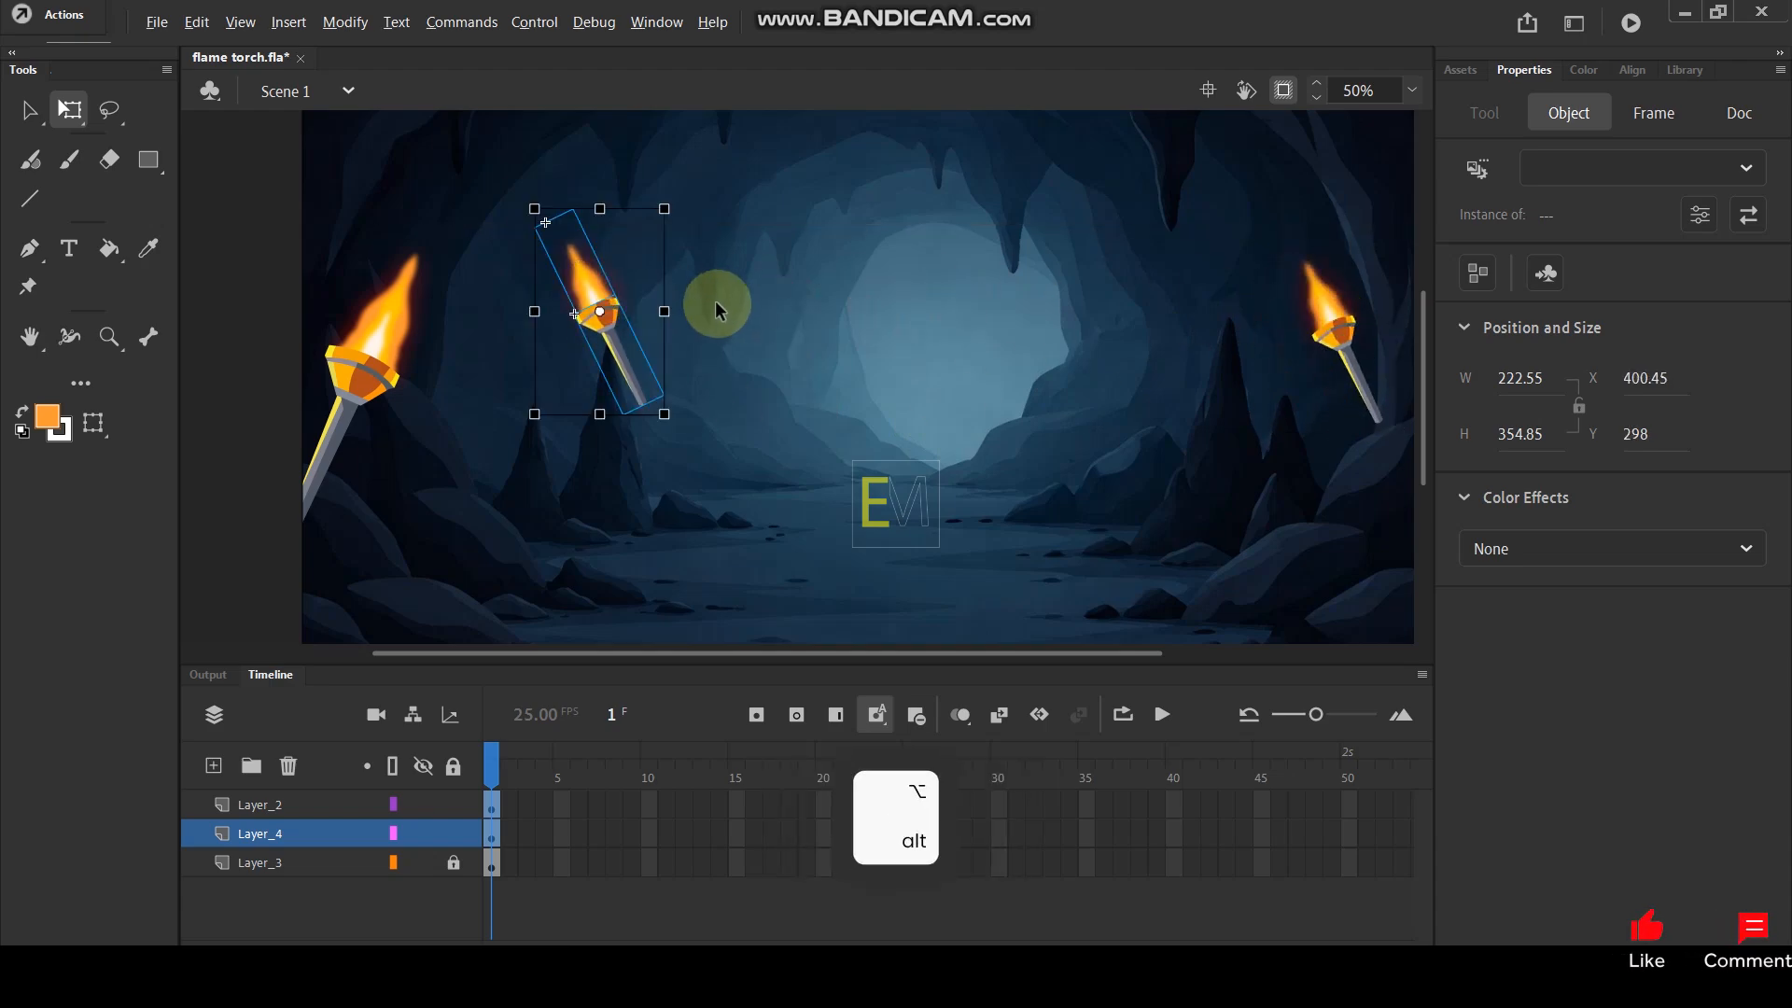
key(ctrl+alt+s)
key(Return)
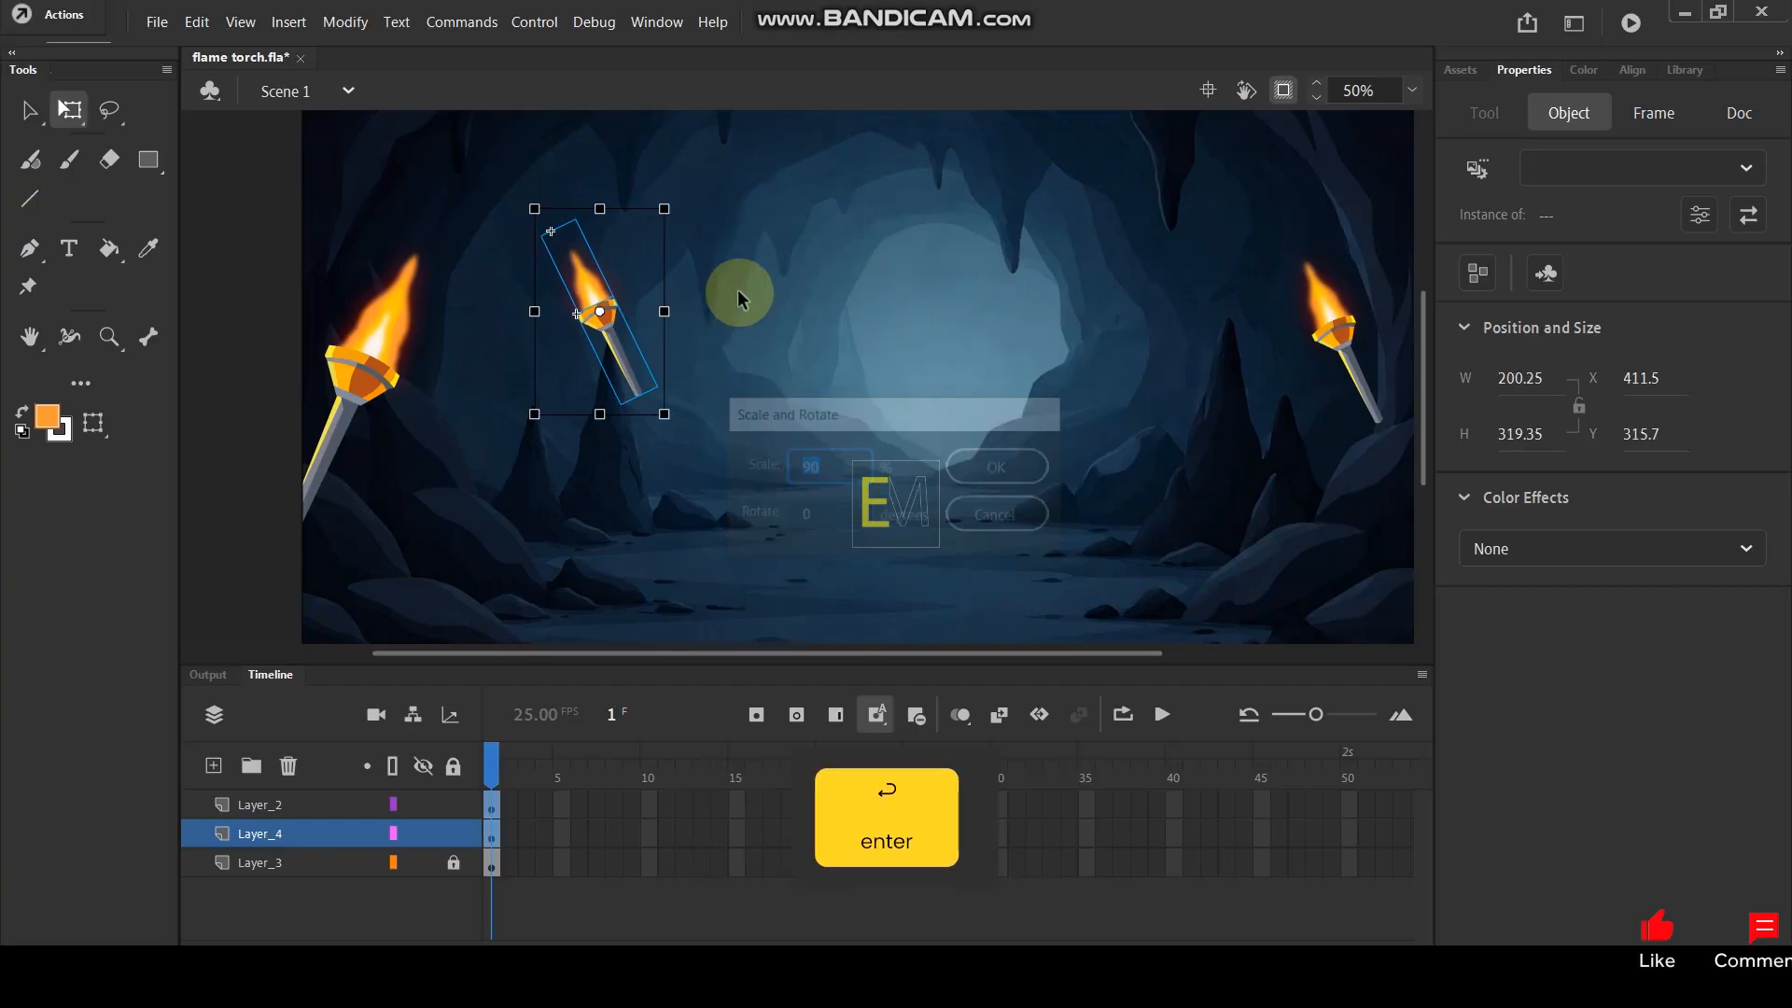
key(ctrl+y)
key(ctrl+y)
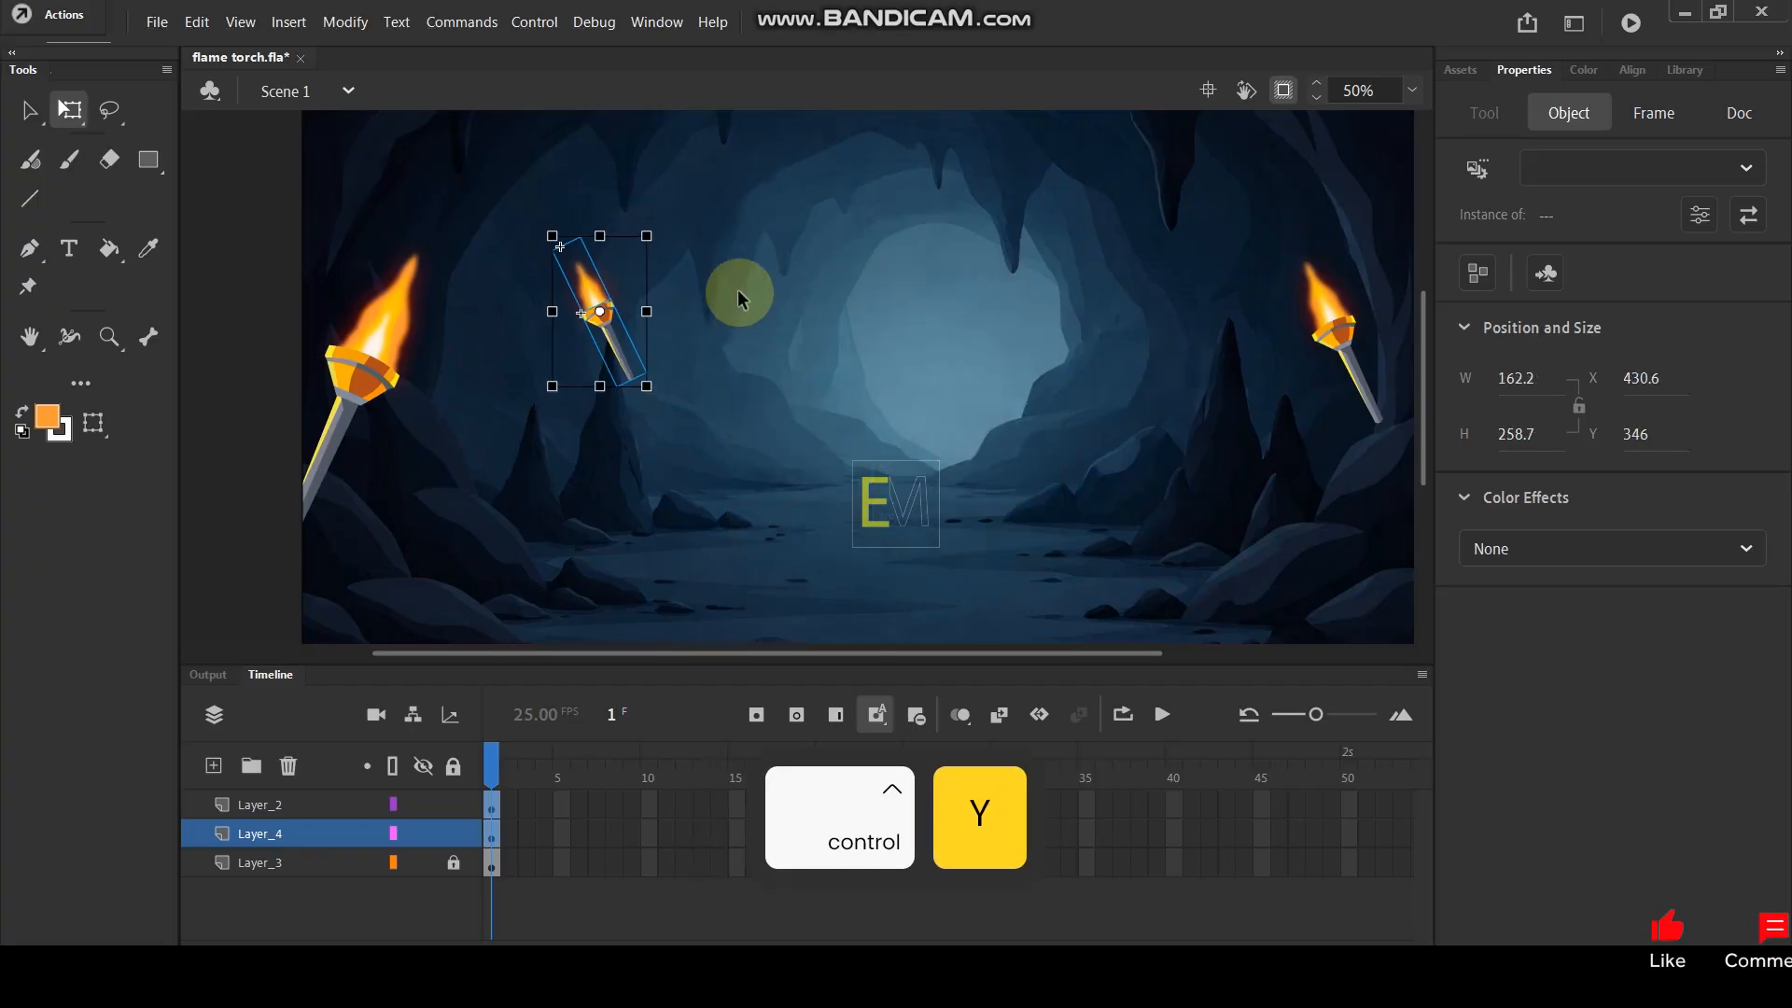
Rotate the smallest torch to lean clockwise, adjust its position on the left inner wall and deselect it.
drag(678, 245, 752, 300)
scroll(575, 352, up, 5)
drag(606, 324, 568, 283)
scroll(597, 318, down, 5)
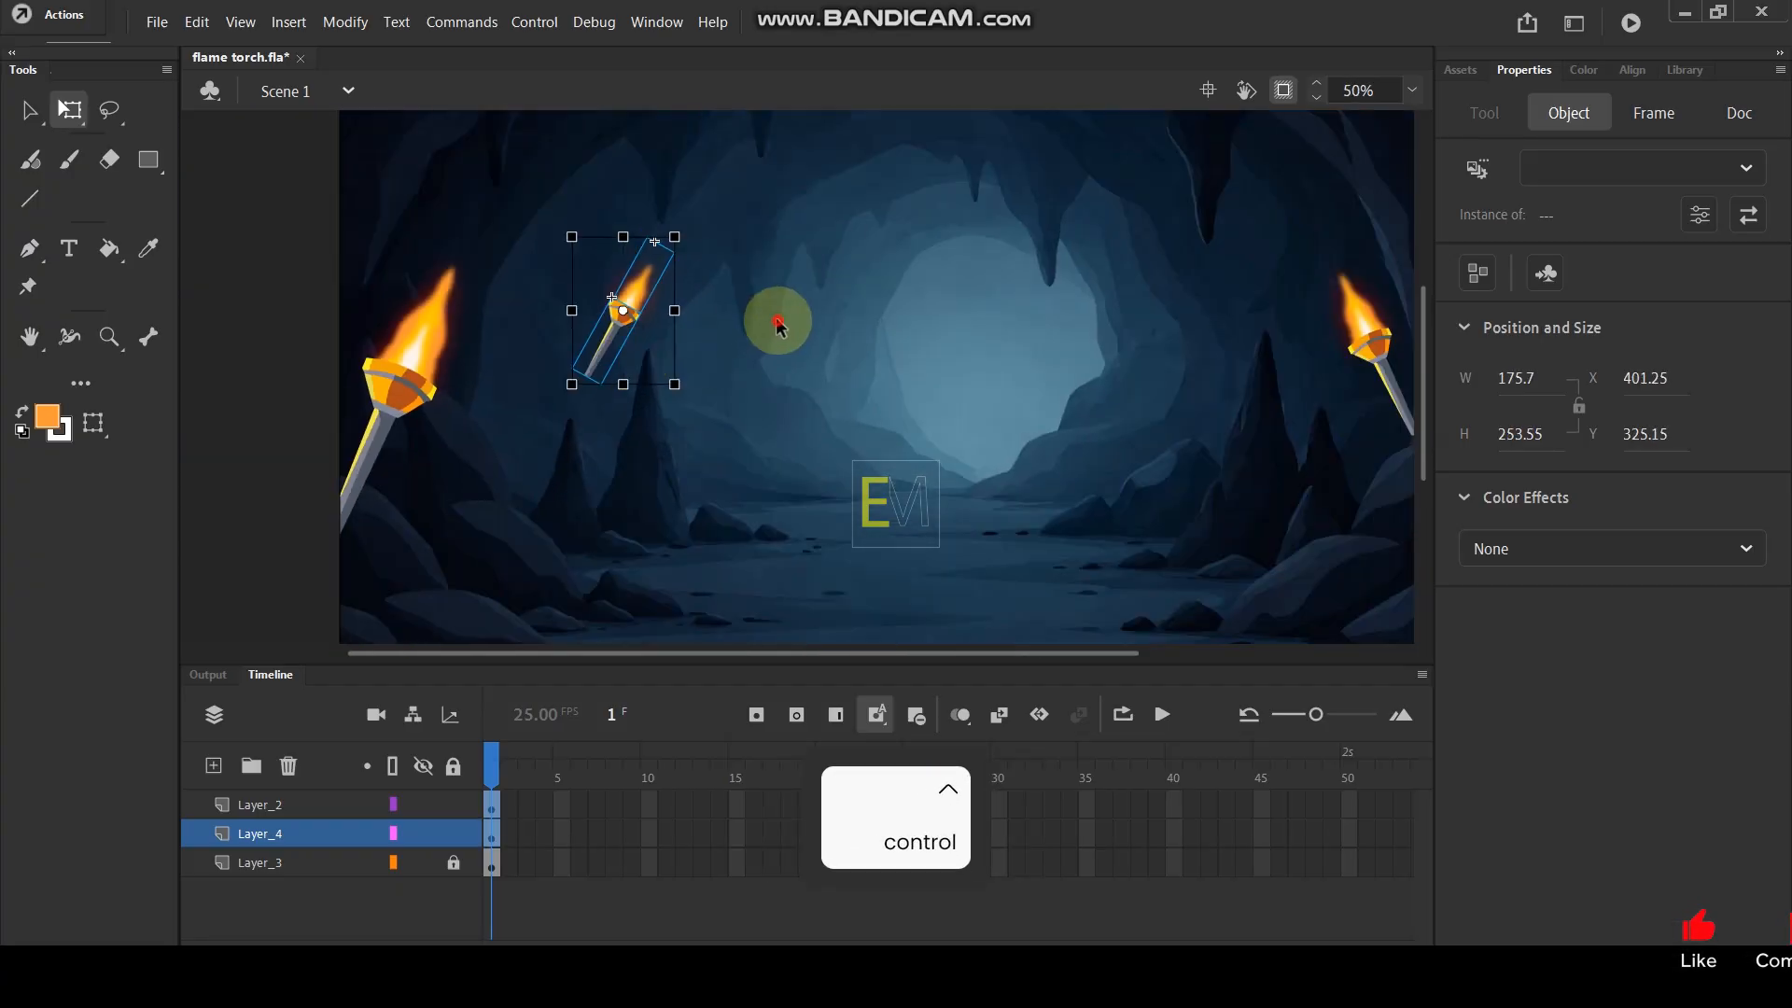
click(772, 325)
Extend all three layers in Scene 1 to frame 50.
scroll(772, 329, down, 2)
scroll(772, 329, up, 2)
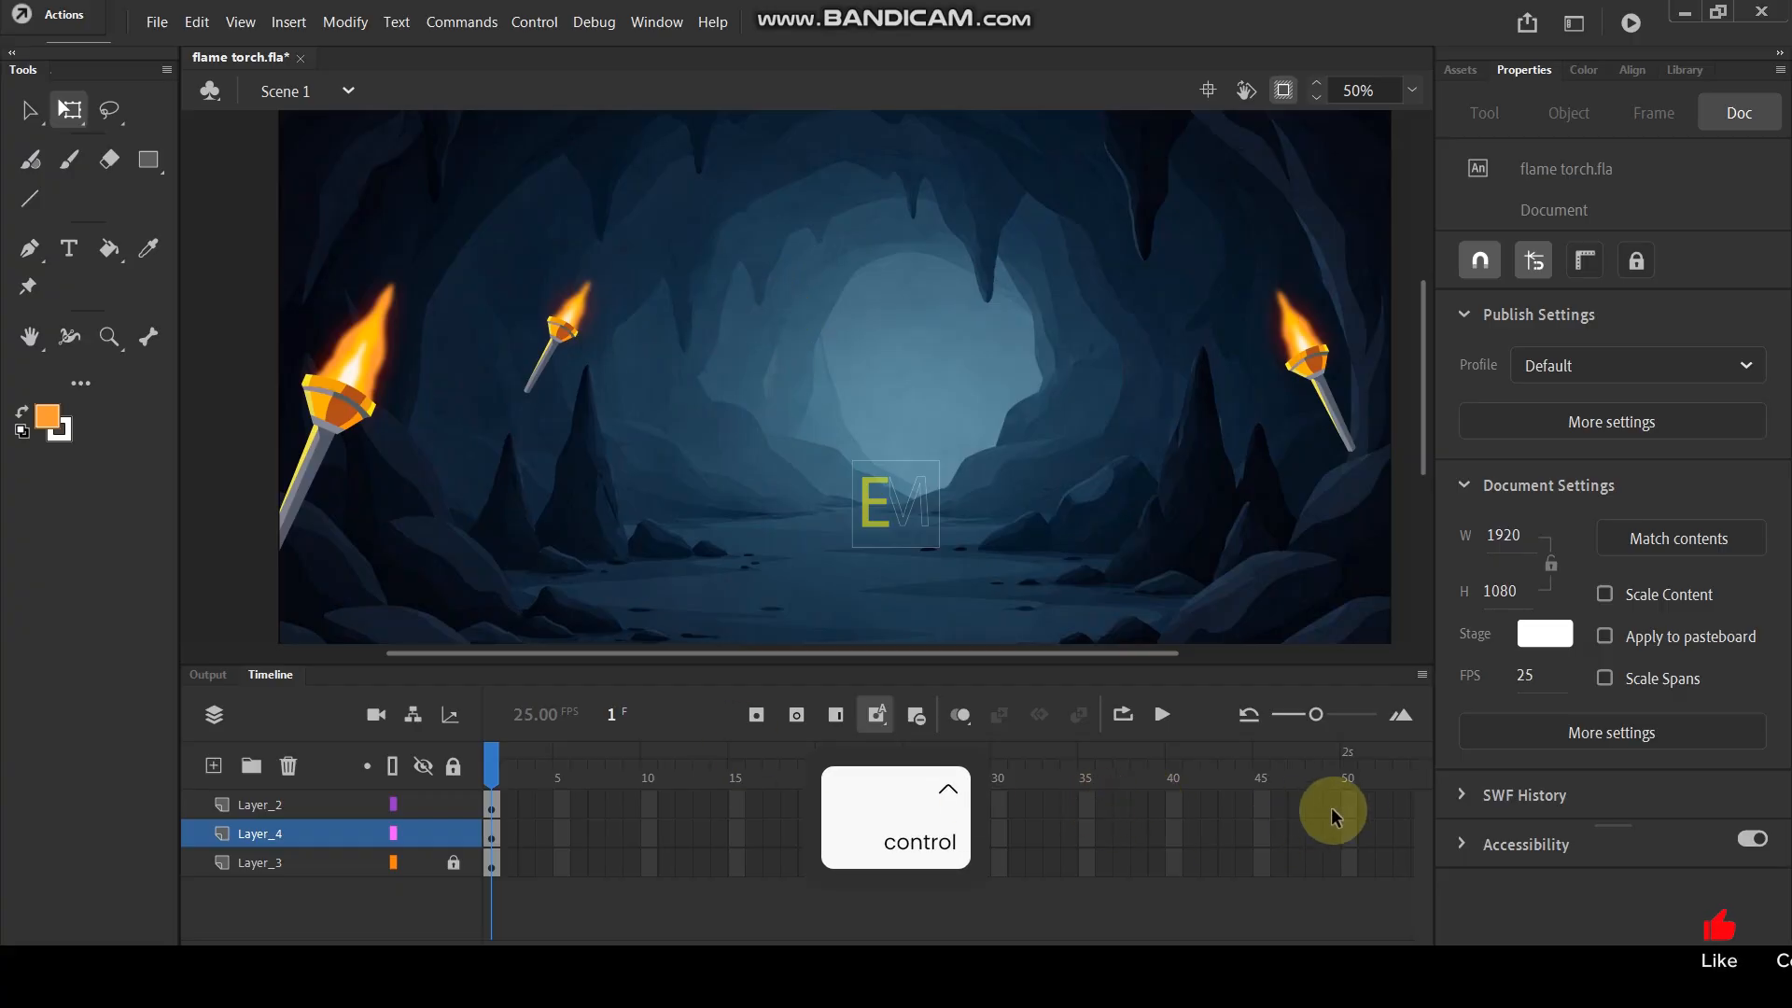
drag(1351, 851, 1353, 894)
key(F5)
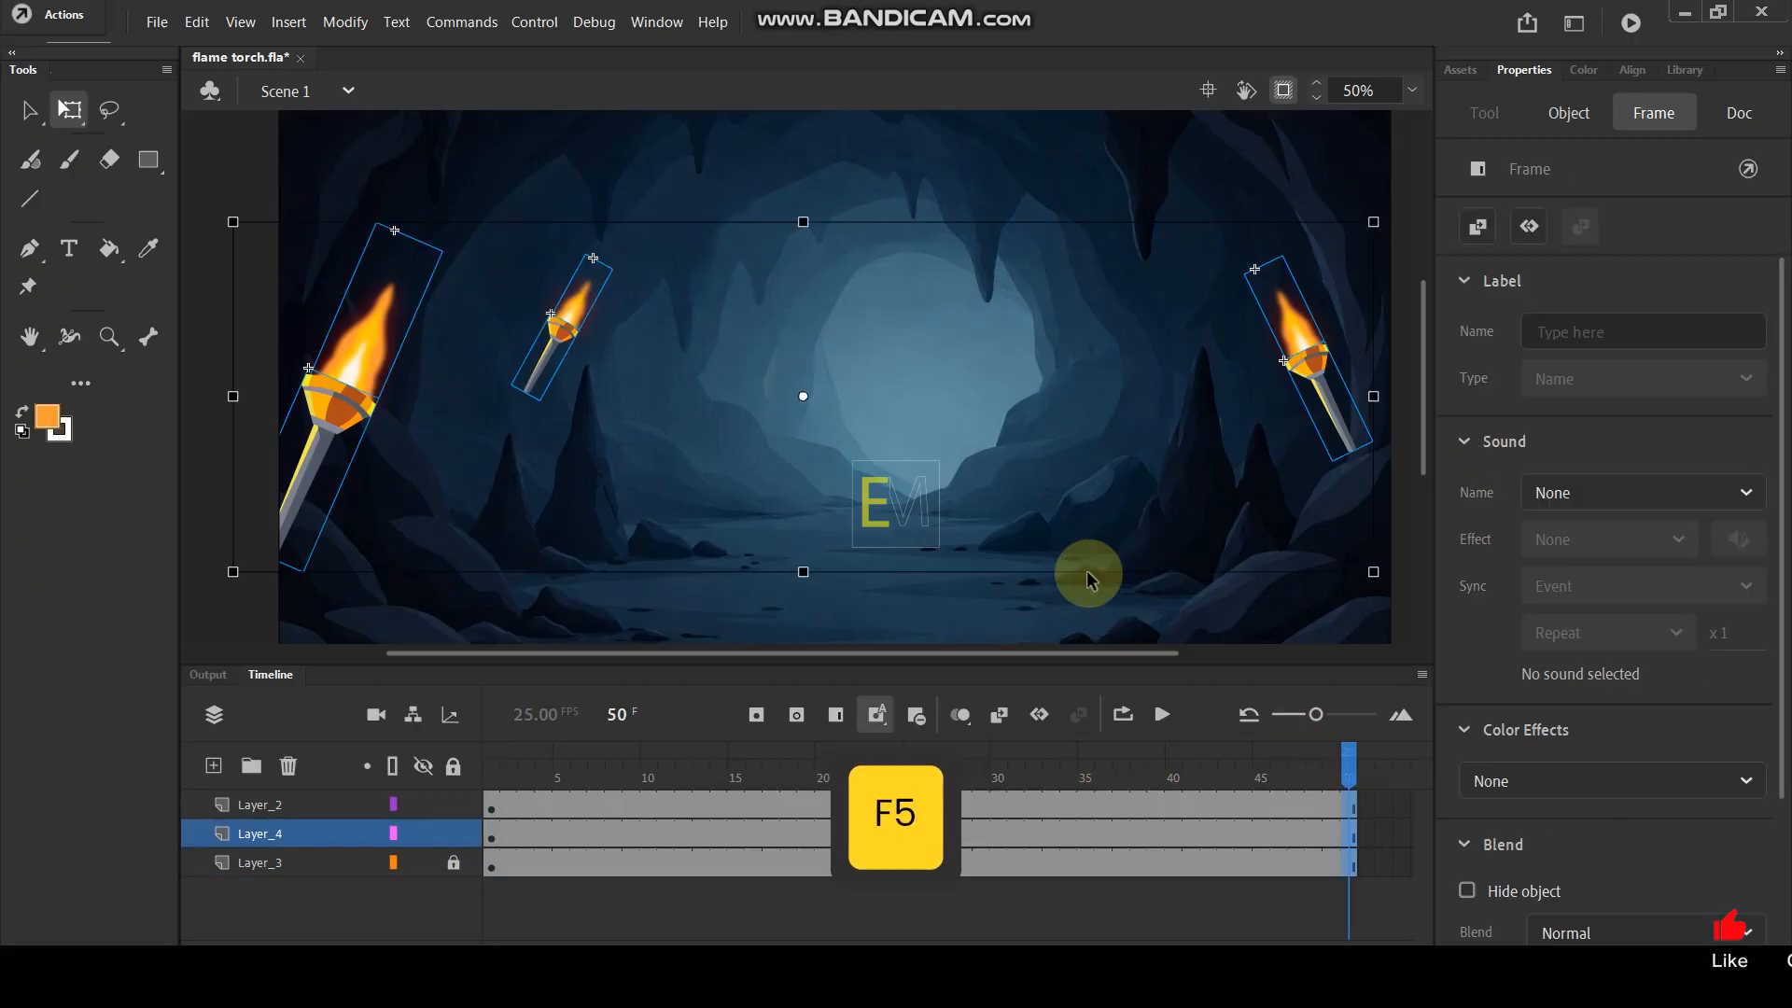
Examine the smallest torch's flame at frame 1 and test the movie in a maximized player window.
scroll(586, 322, up, 4)
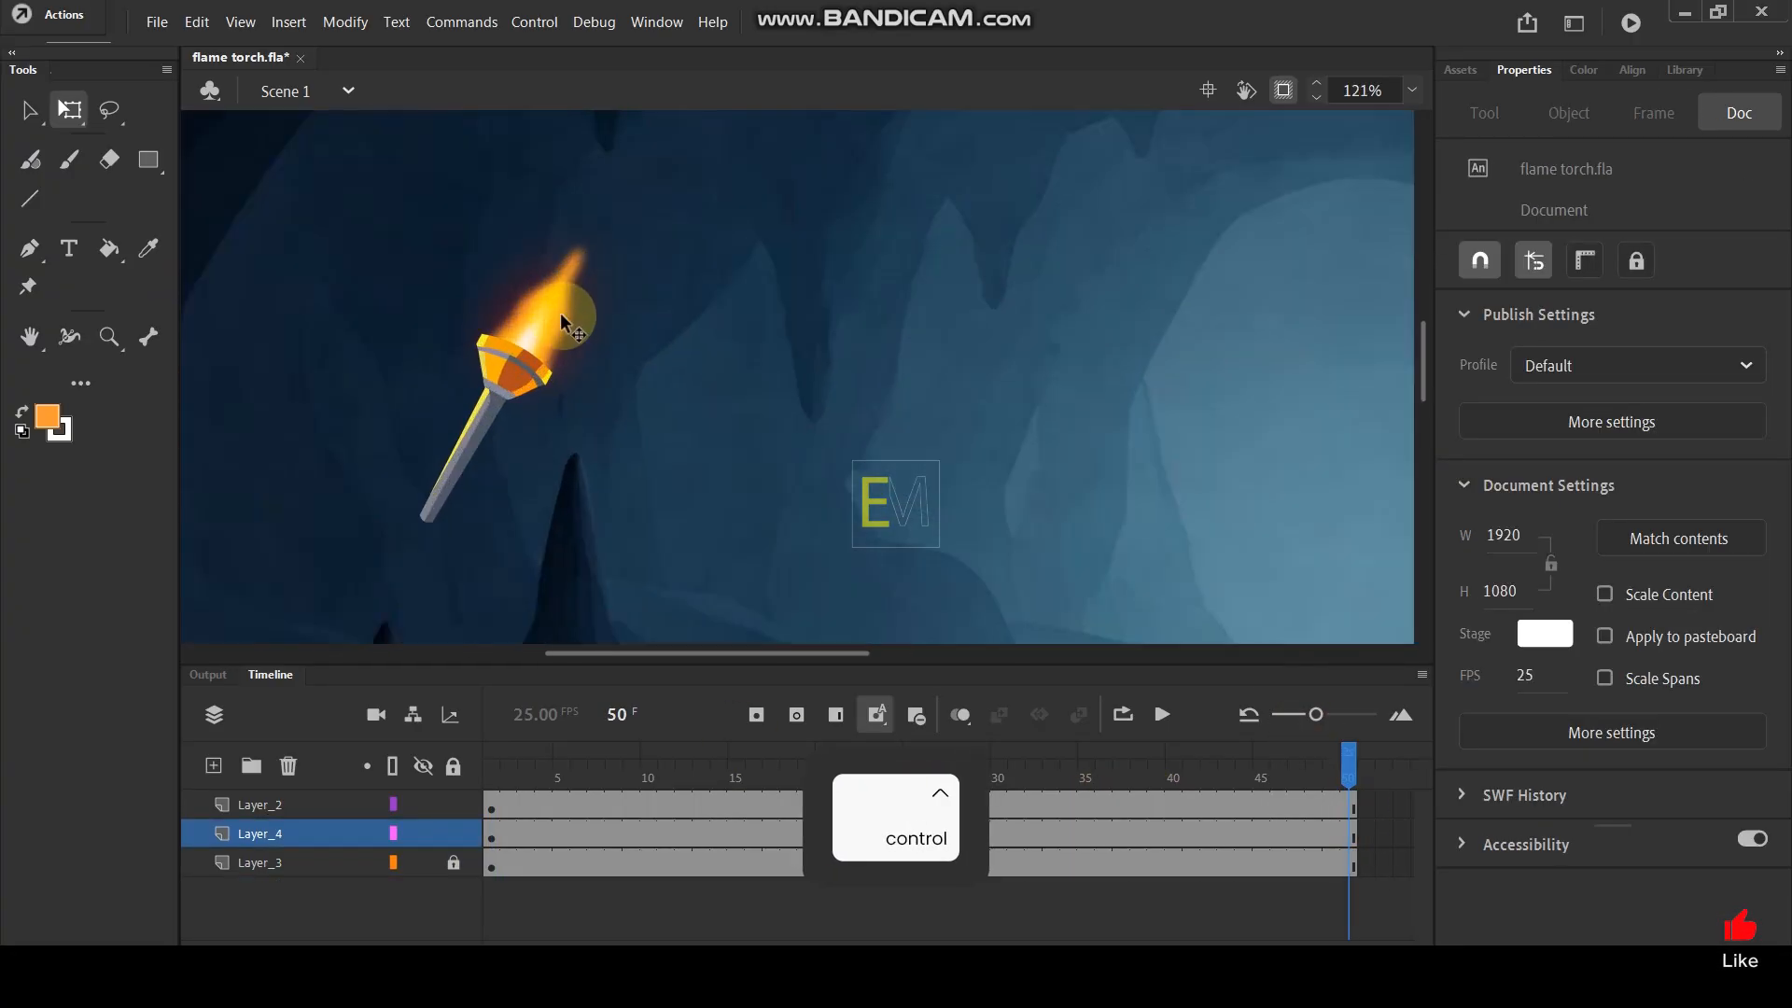
click(494, 771)
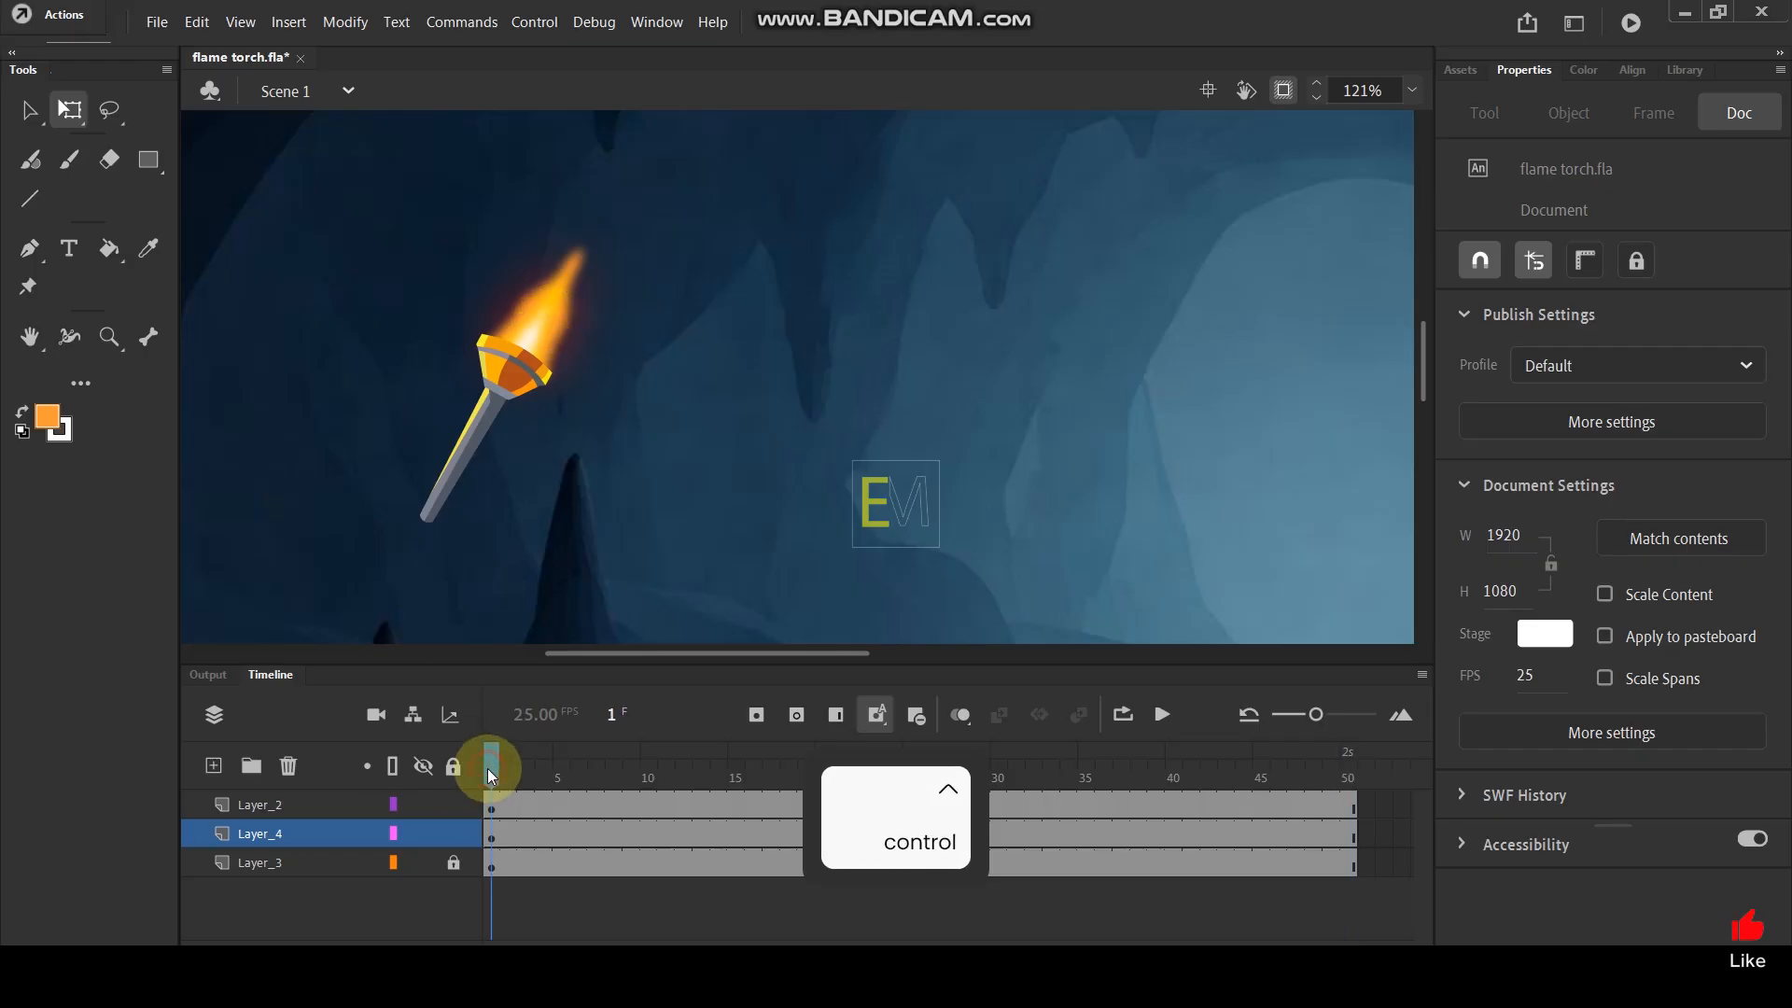
click(546, 326)
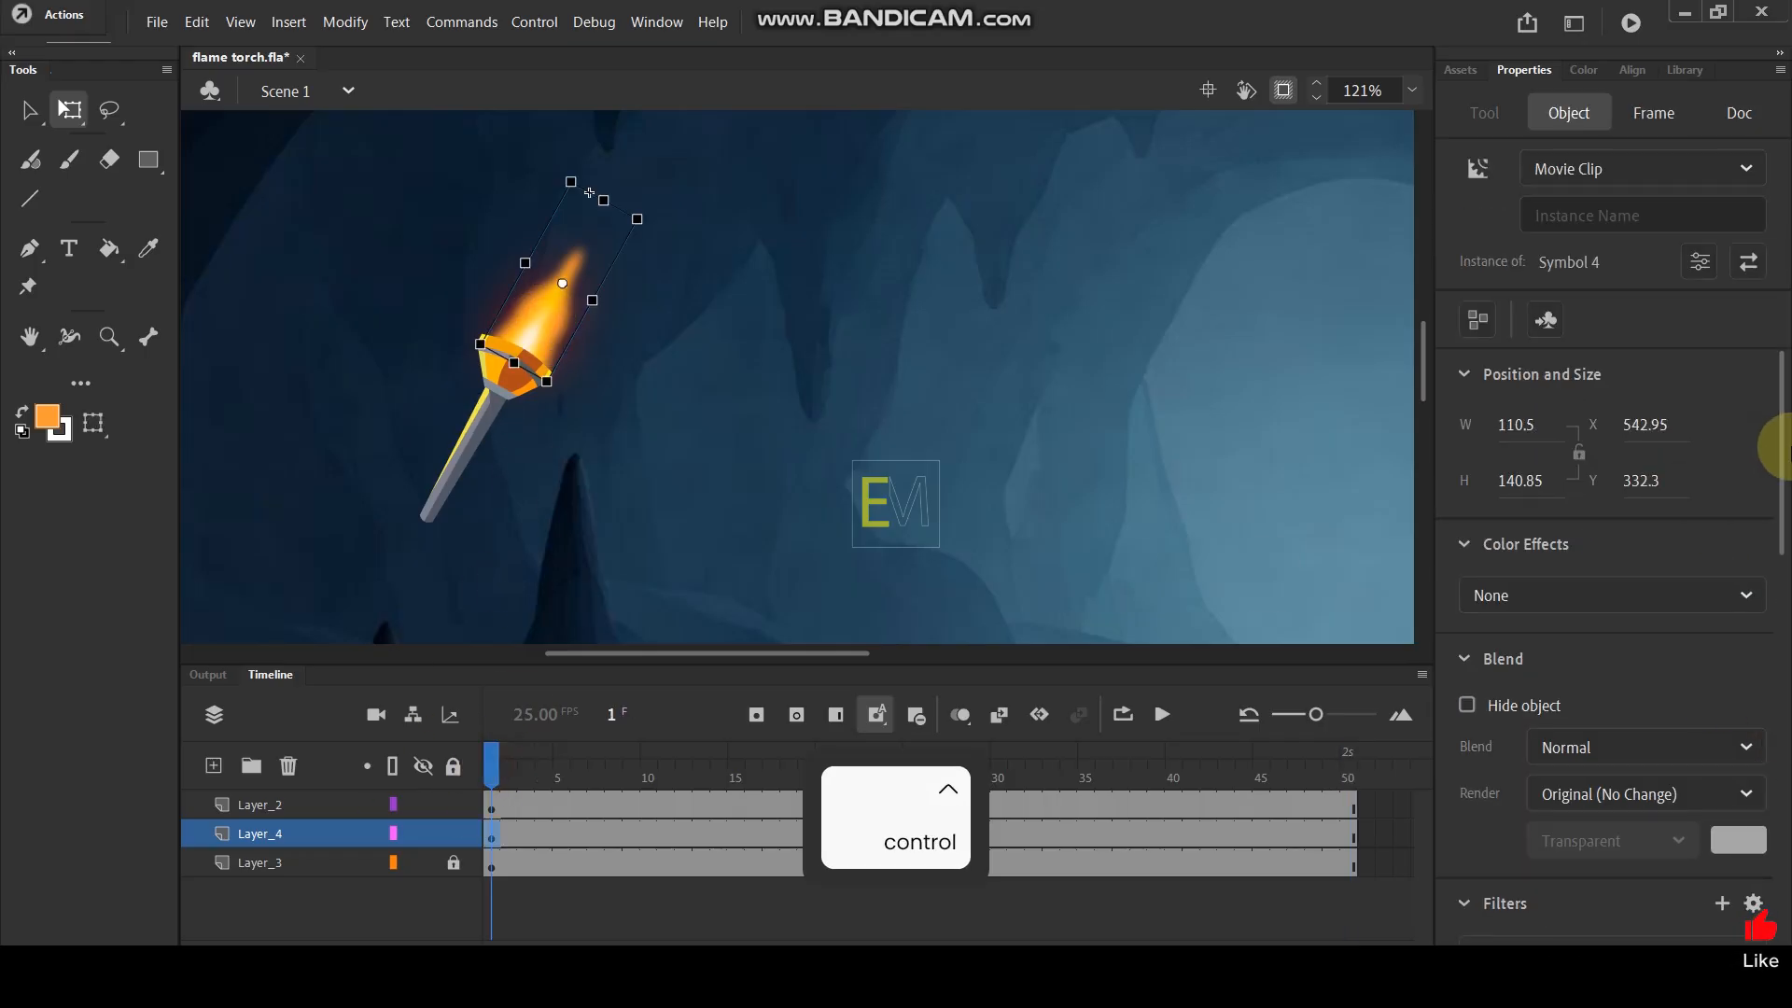
mouse_move(1781, 450)
mouse_down()
mouse_move(1777, 845)
mouse_move(1771, 438)
mouse_up()
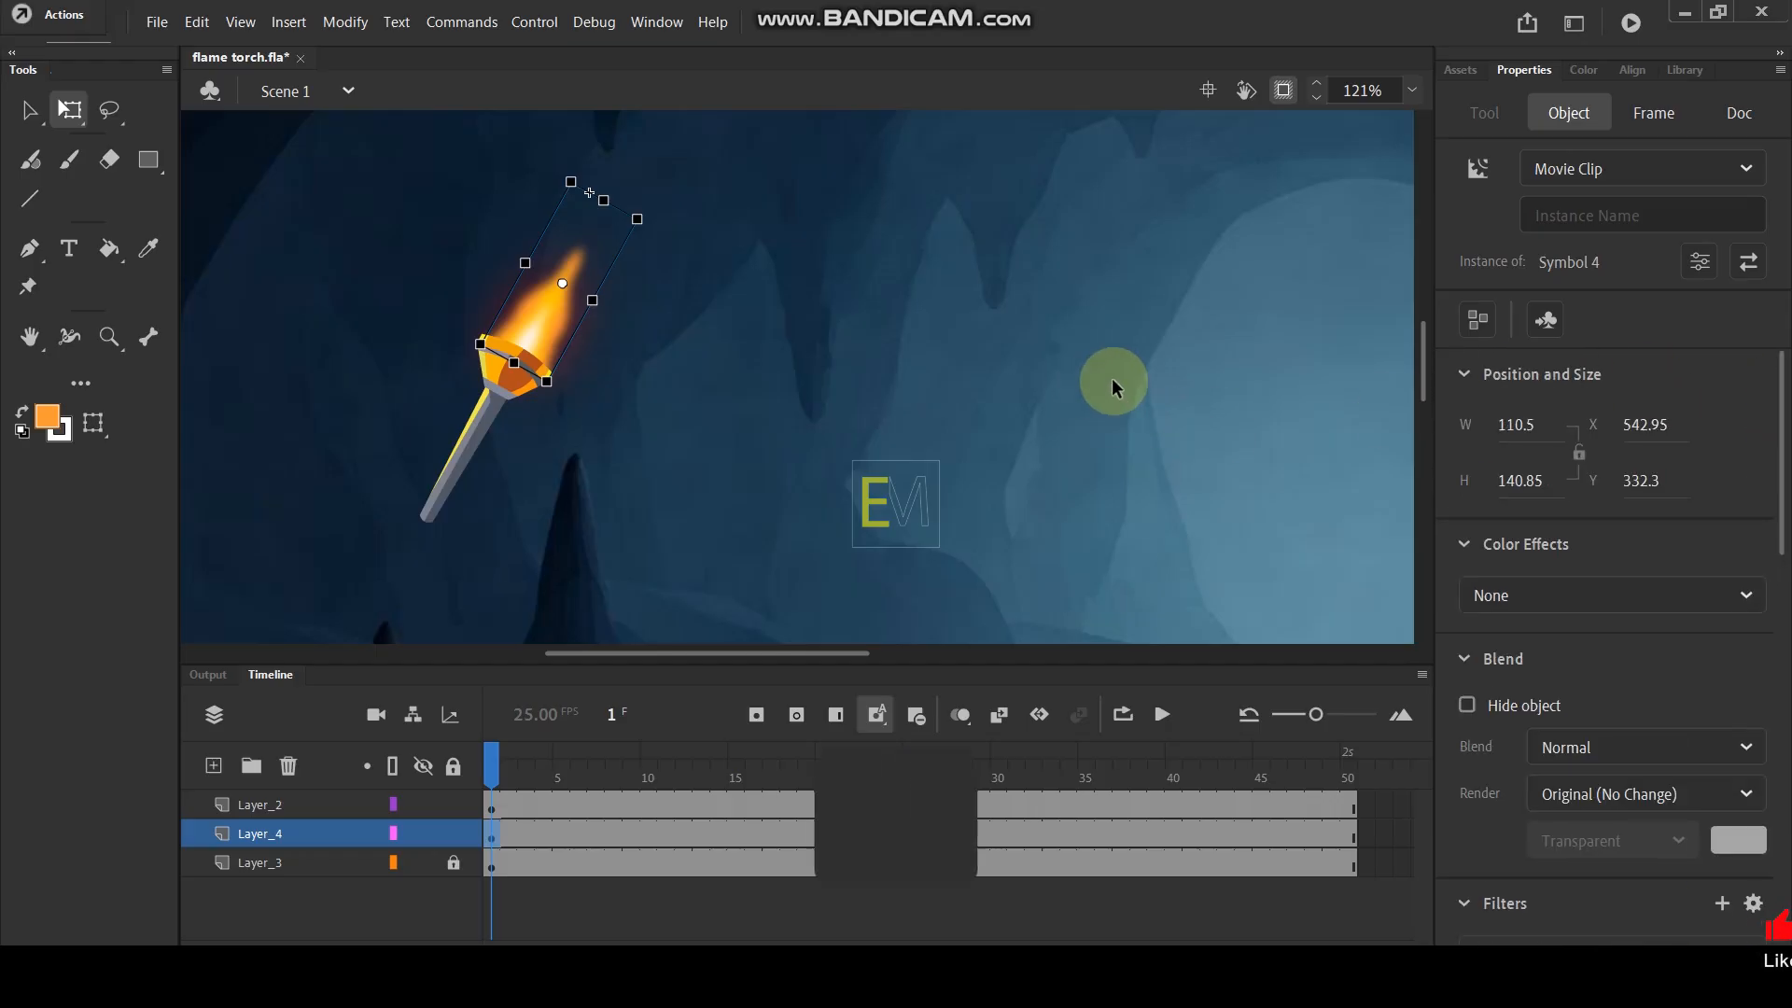
key(ctrl+Return)
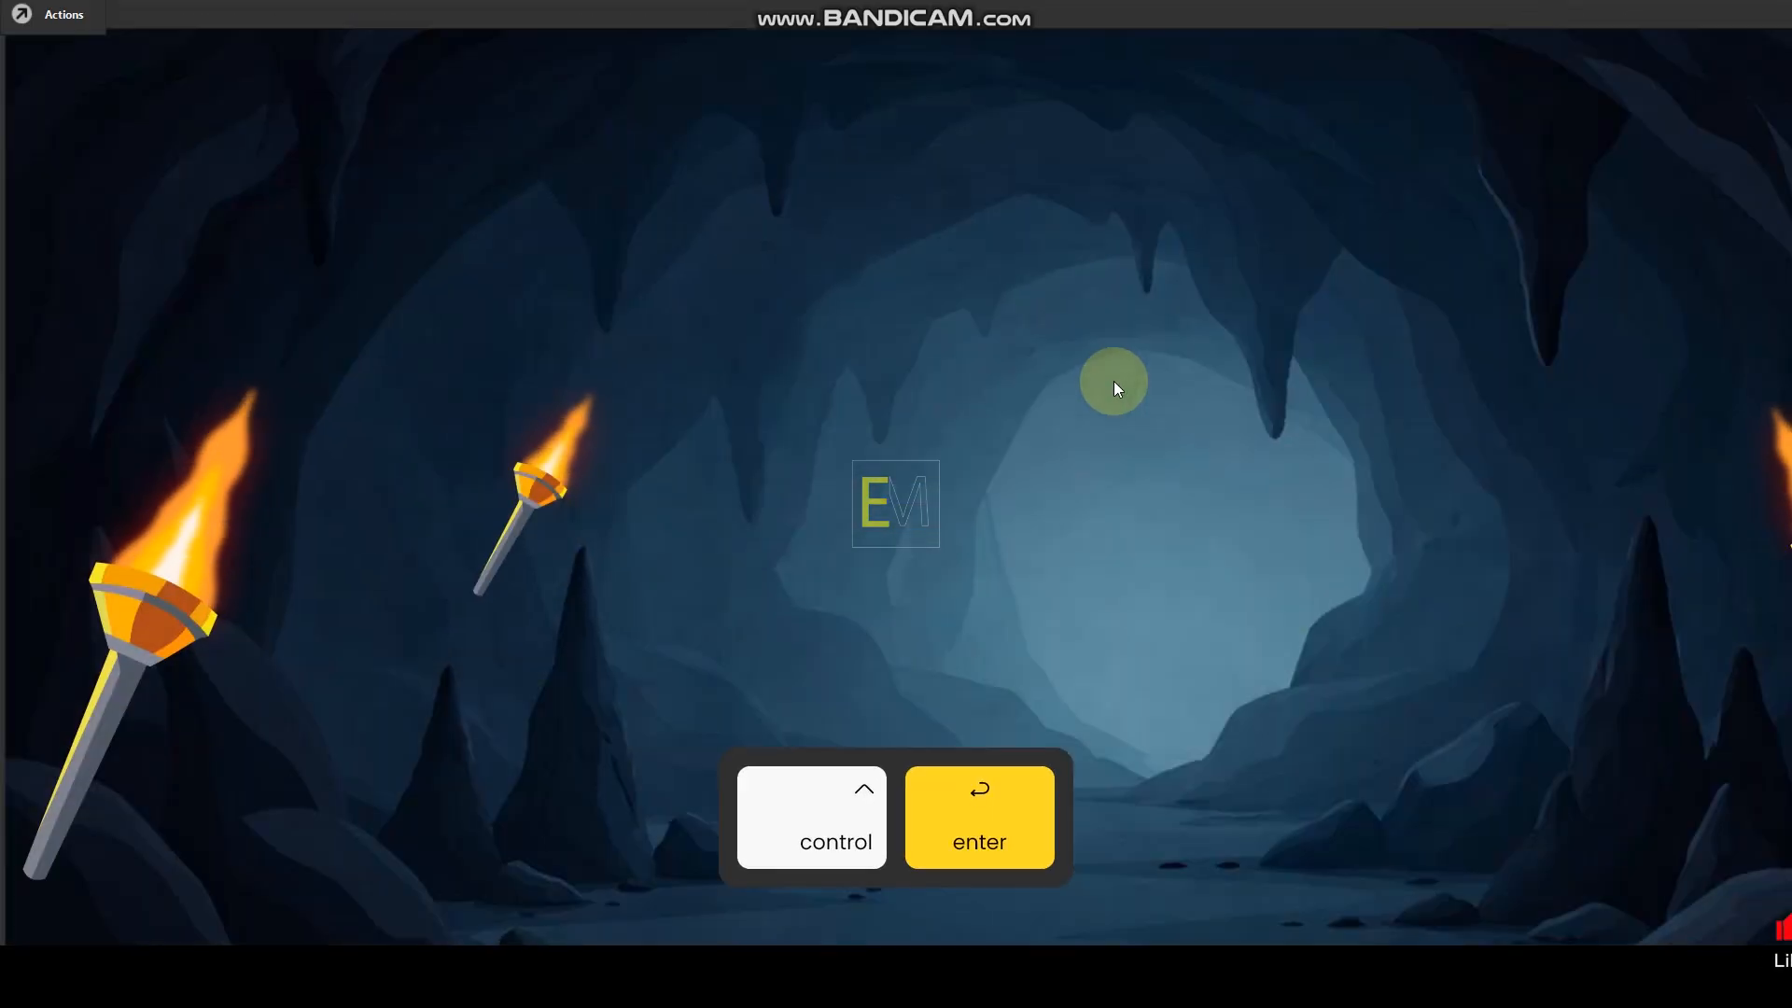
drag(1576, 15, 1503, 103)
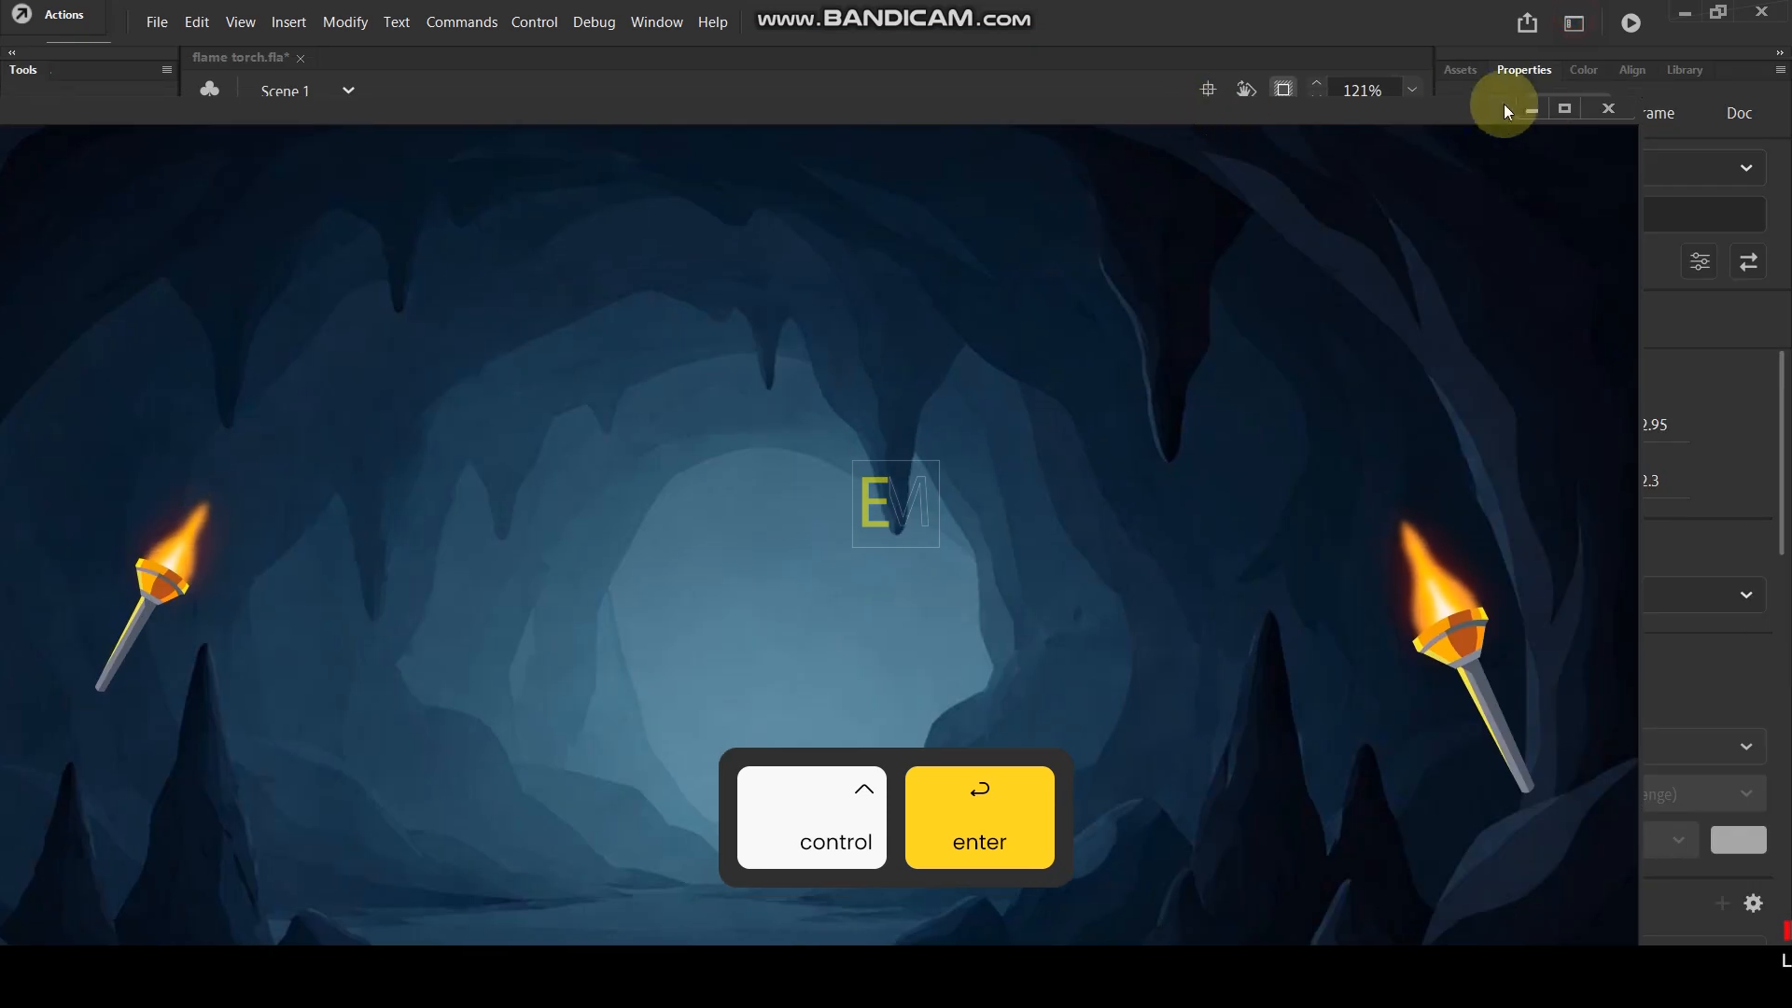
click(1566, 108)
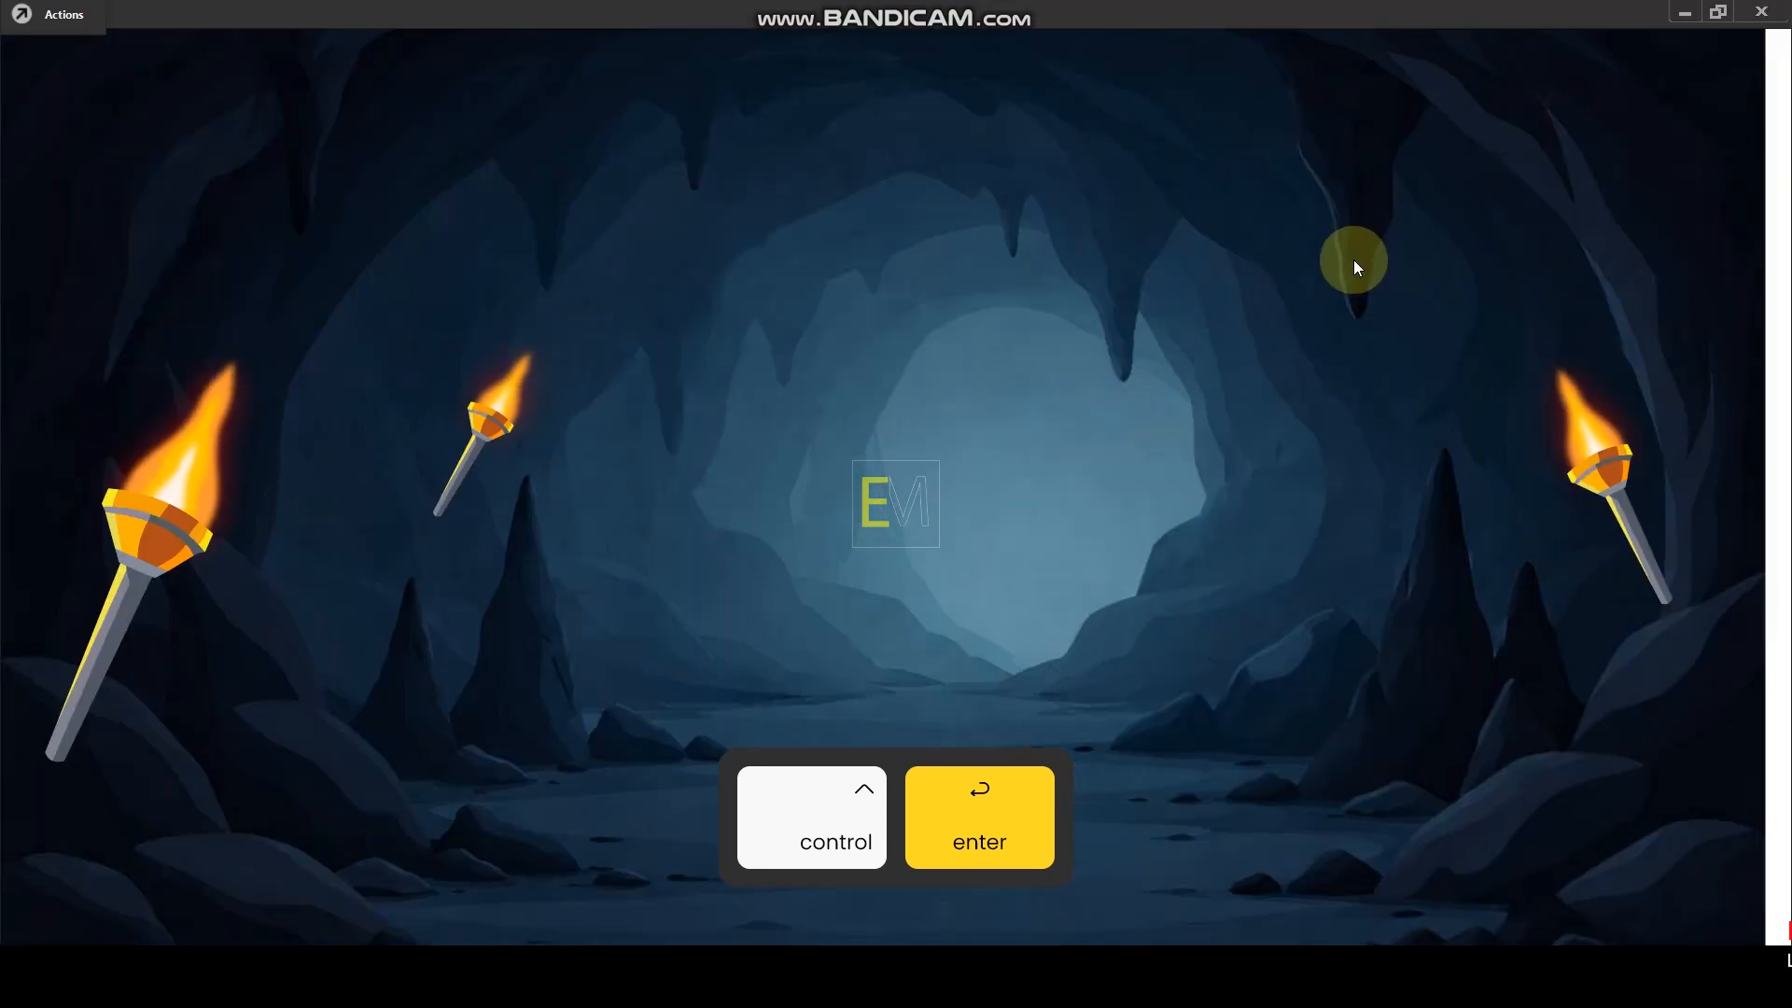
click(1762, 16)
Add a camera to Scene 1 with the Camera tool and set its zoom to 104%.
scroll(752, 336, down, 2)
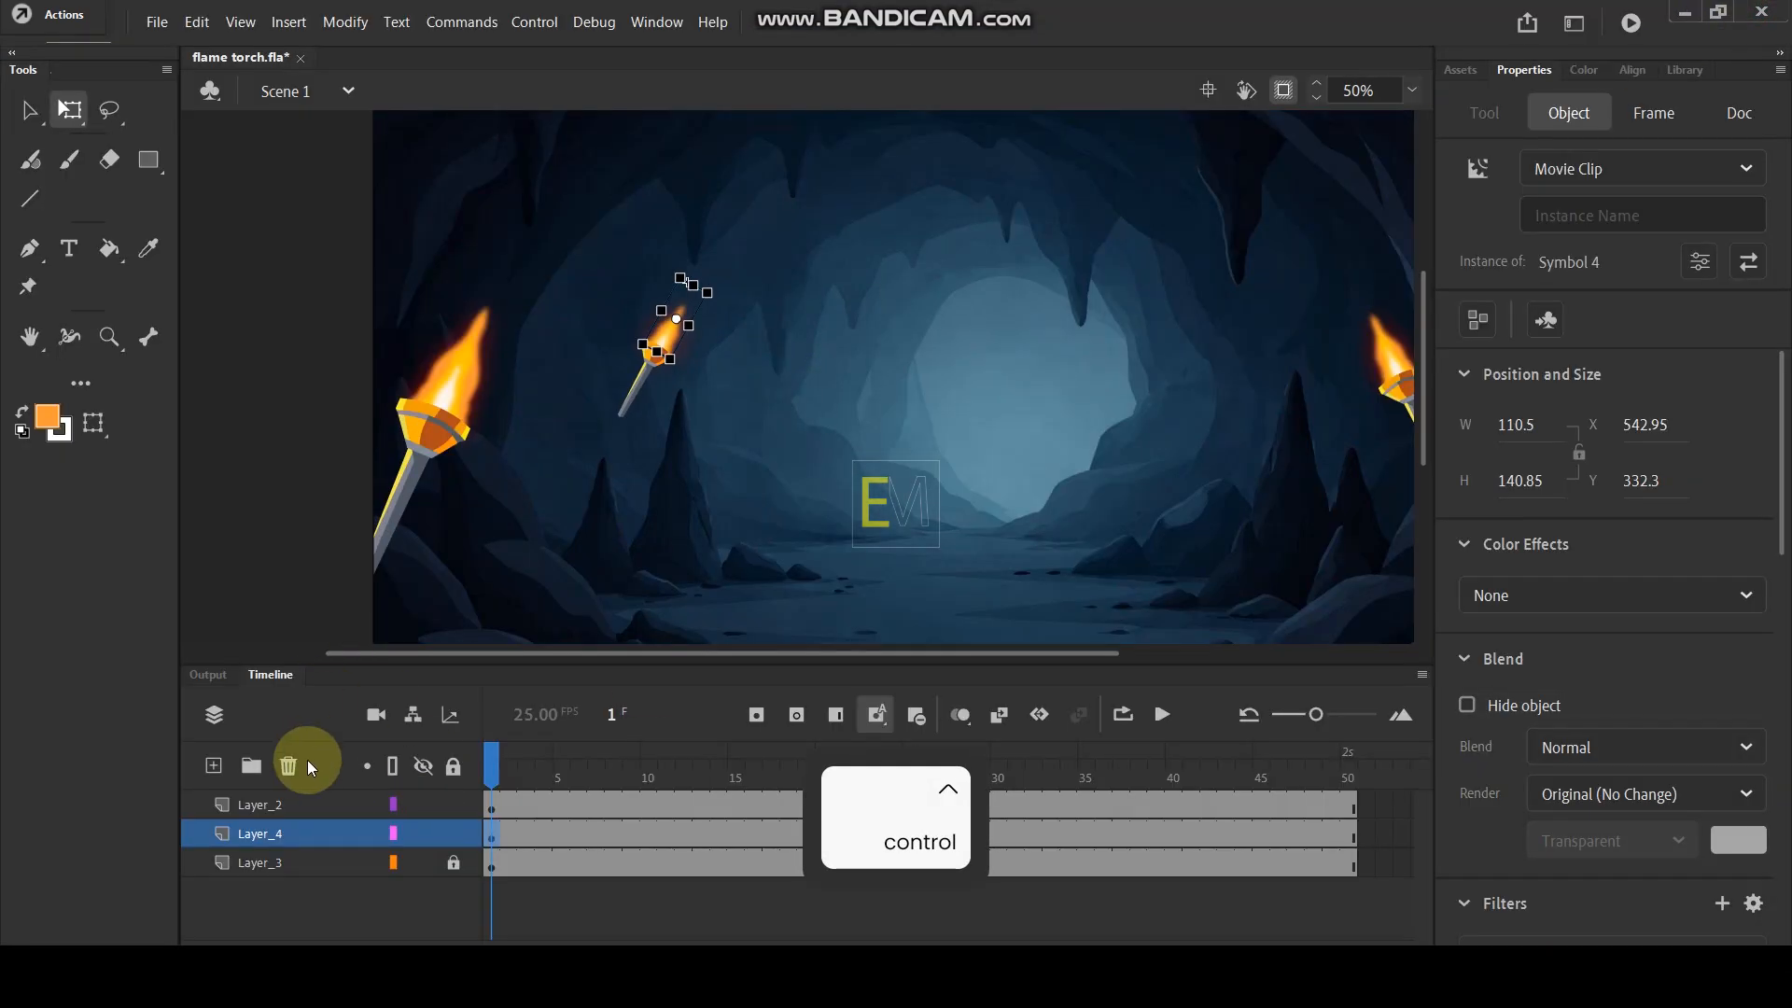
click(282, 805)
click(109, 337)
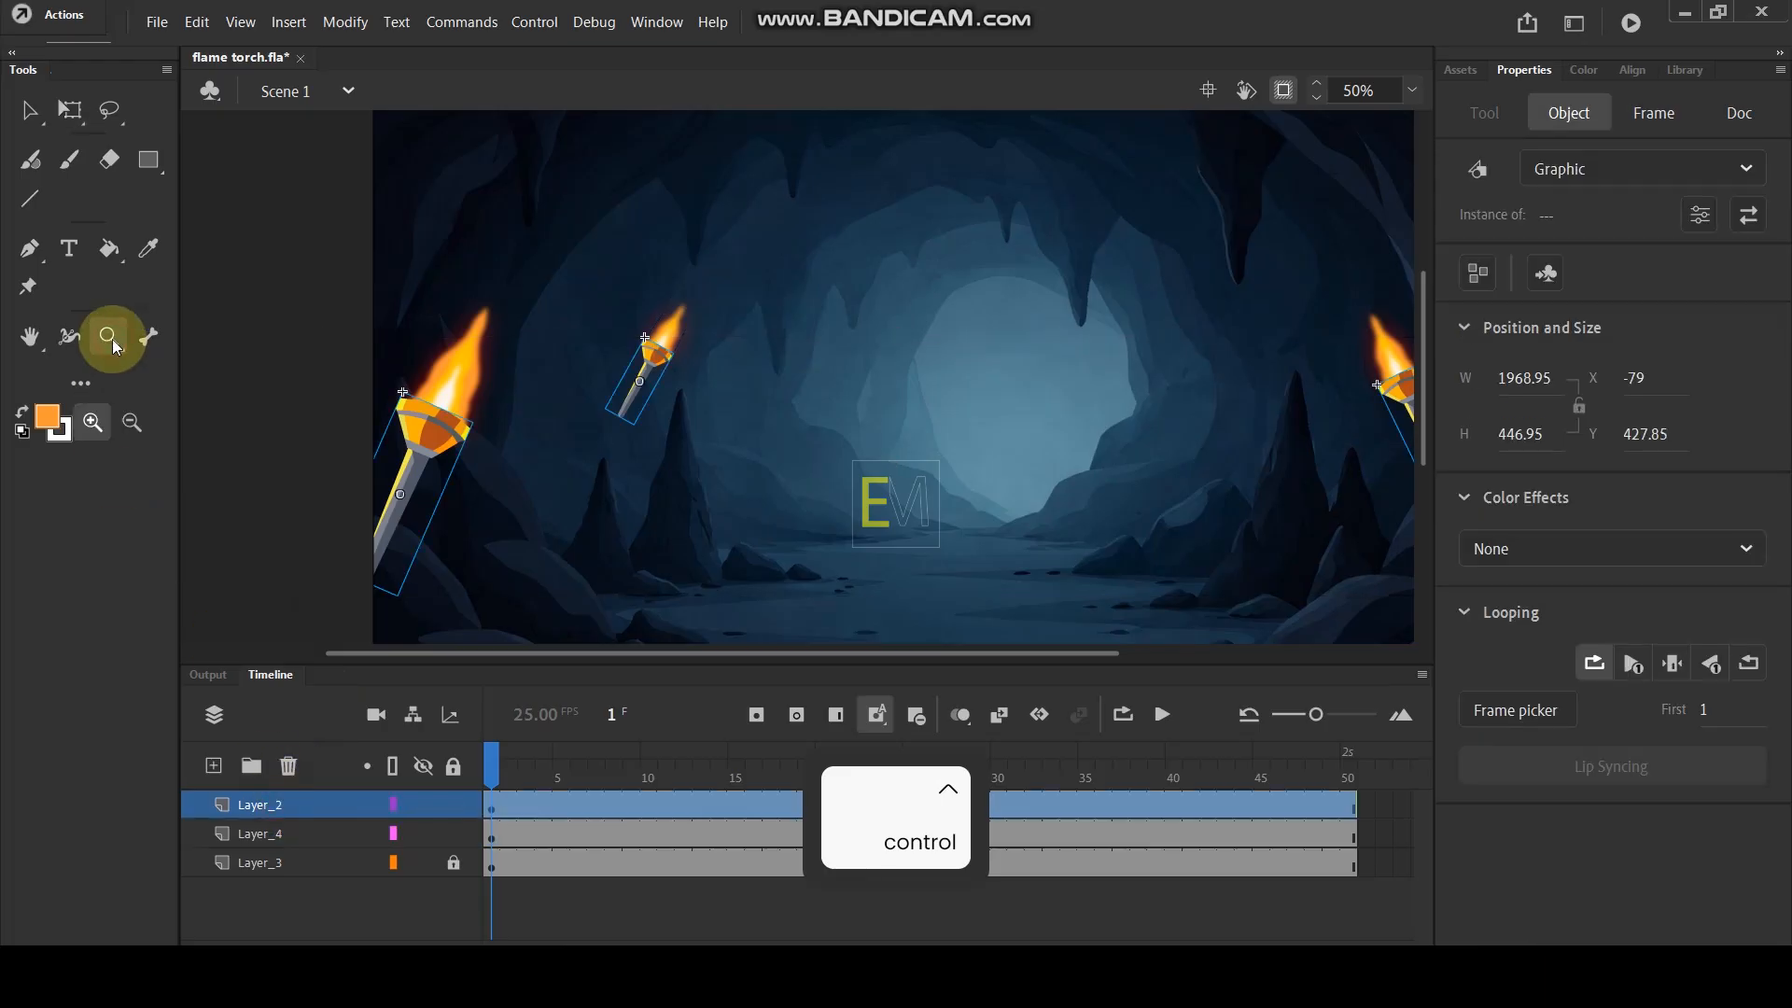
click(112, 339)
click(201, 378)
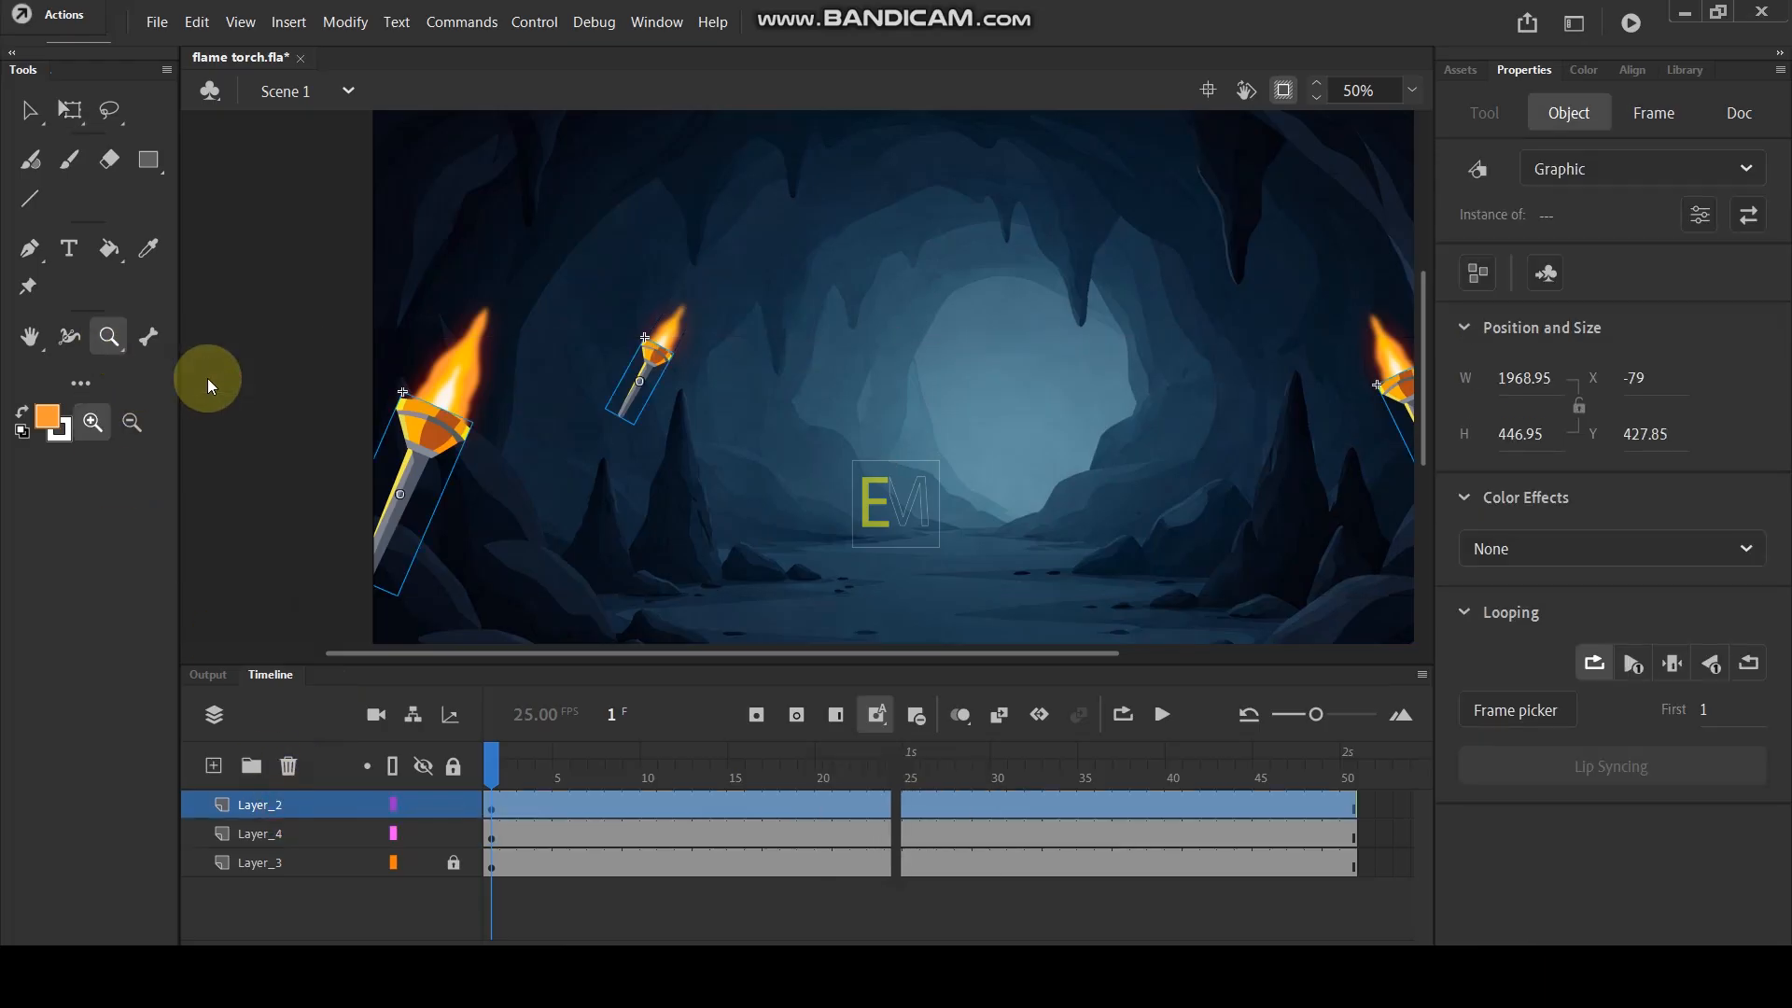
scroll(788, 292, down, 2)
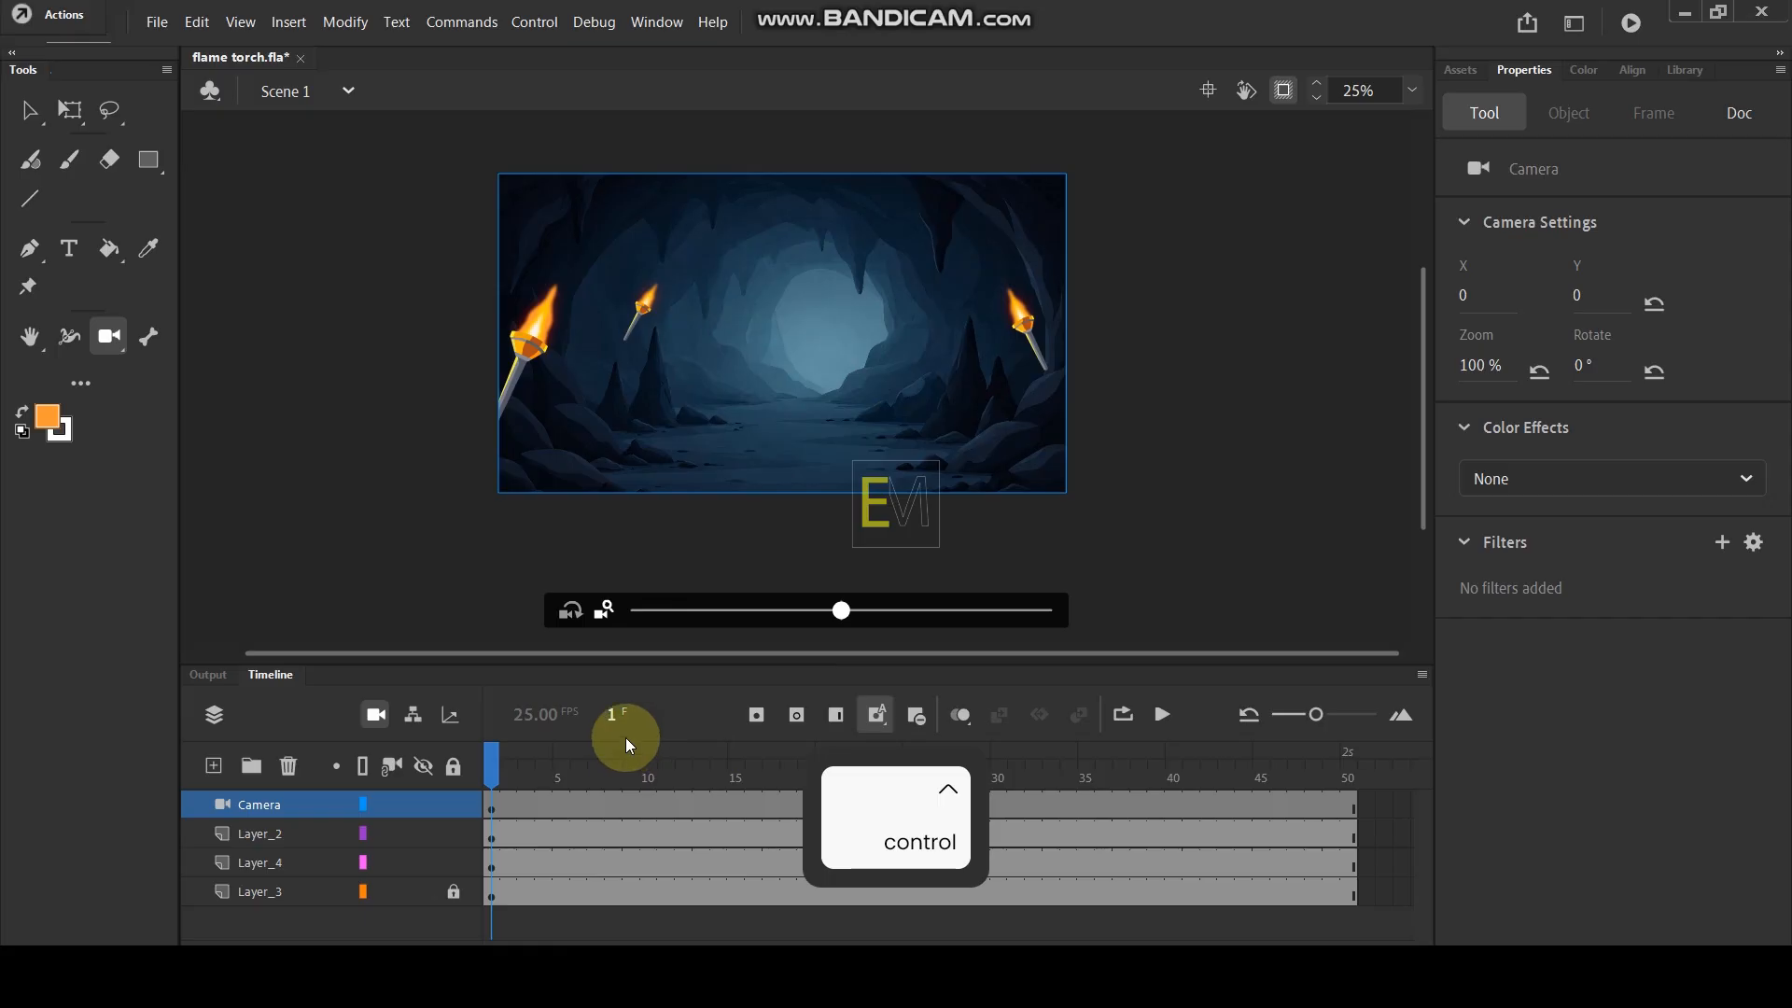
drag(844, 611, 861, 611)
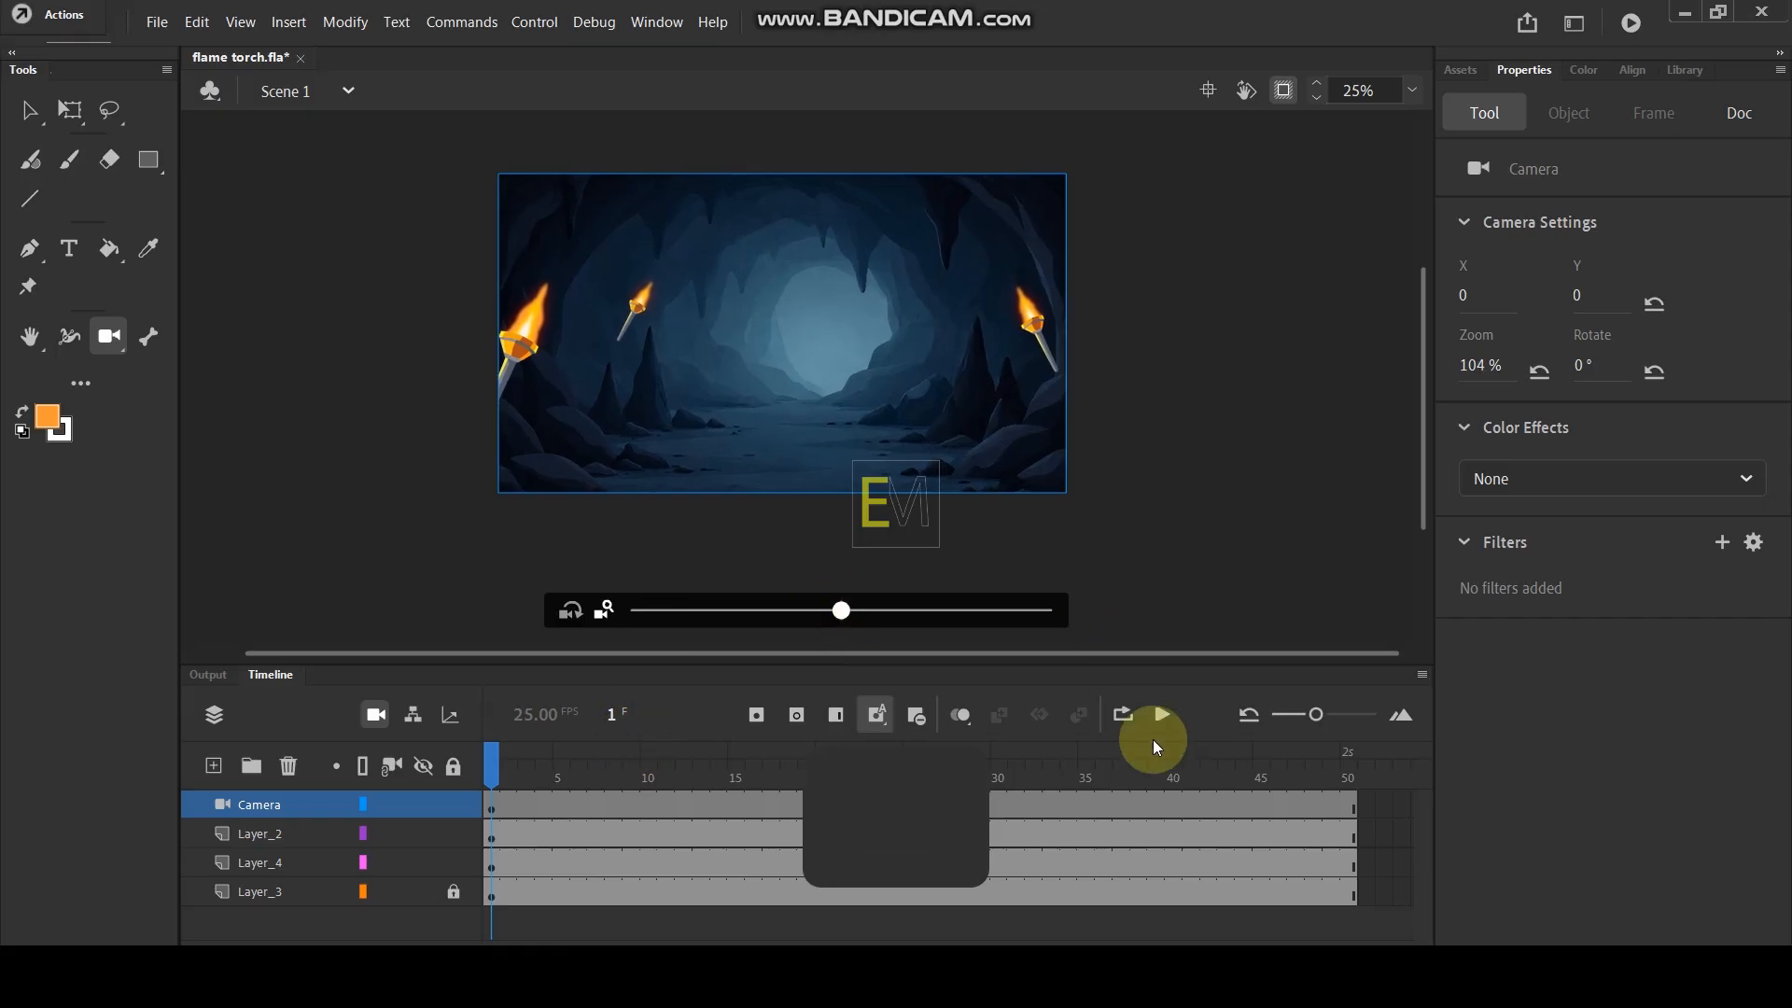
Test the movie with the camera zoom applied and close the preview.
key(ctrl+Return)
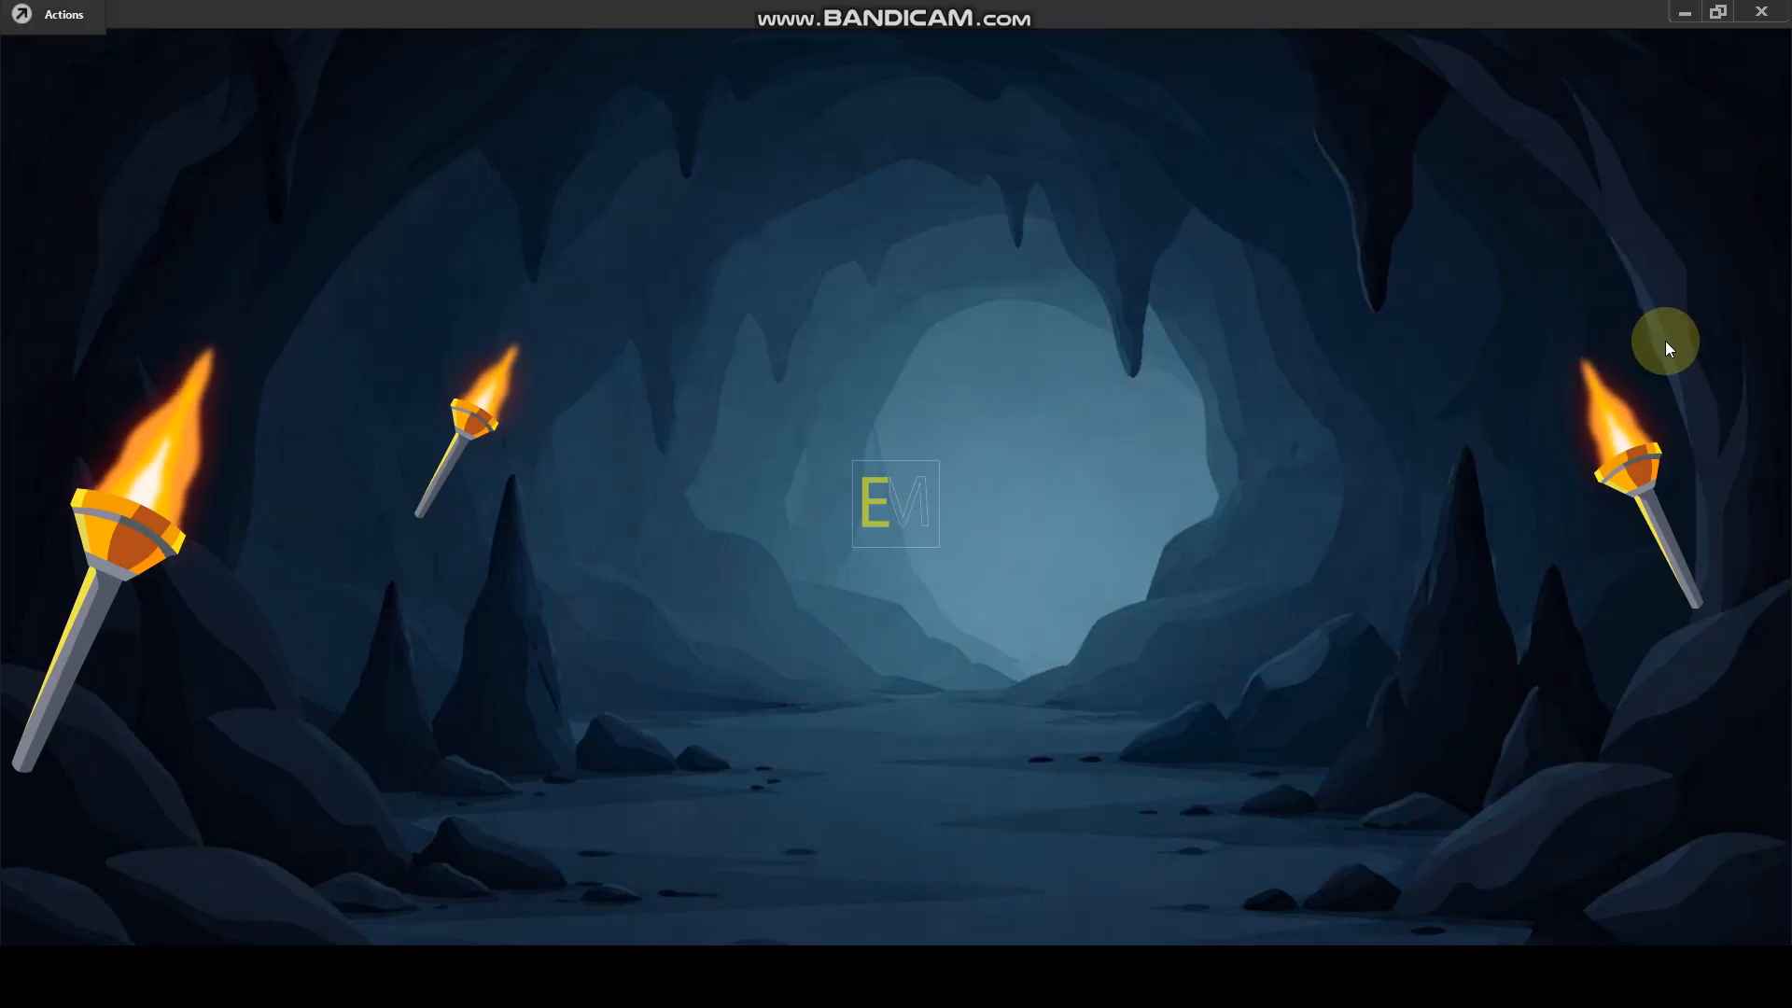
click(1763, 11)
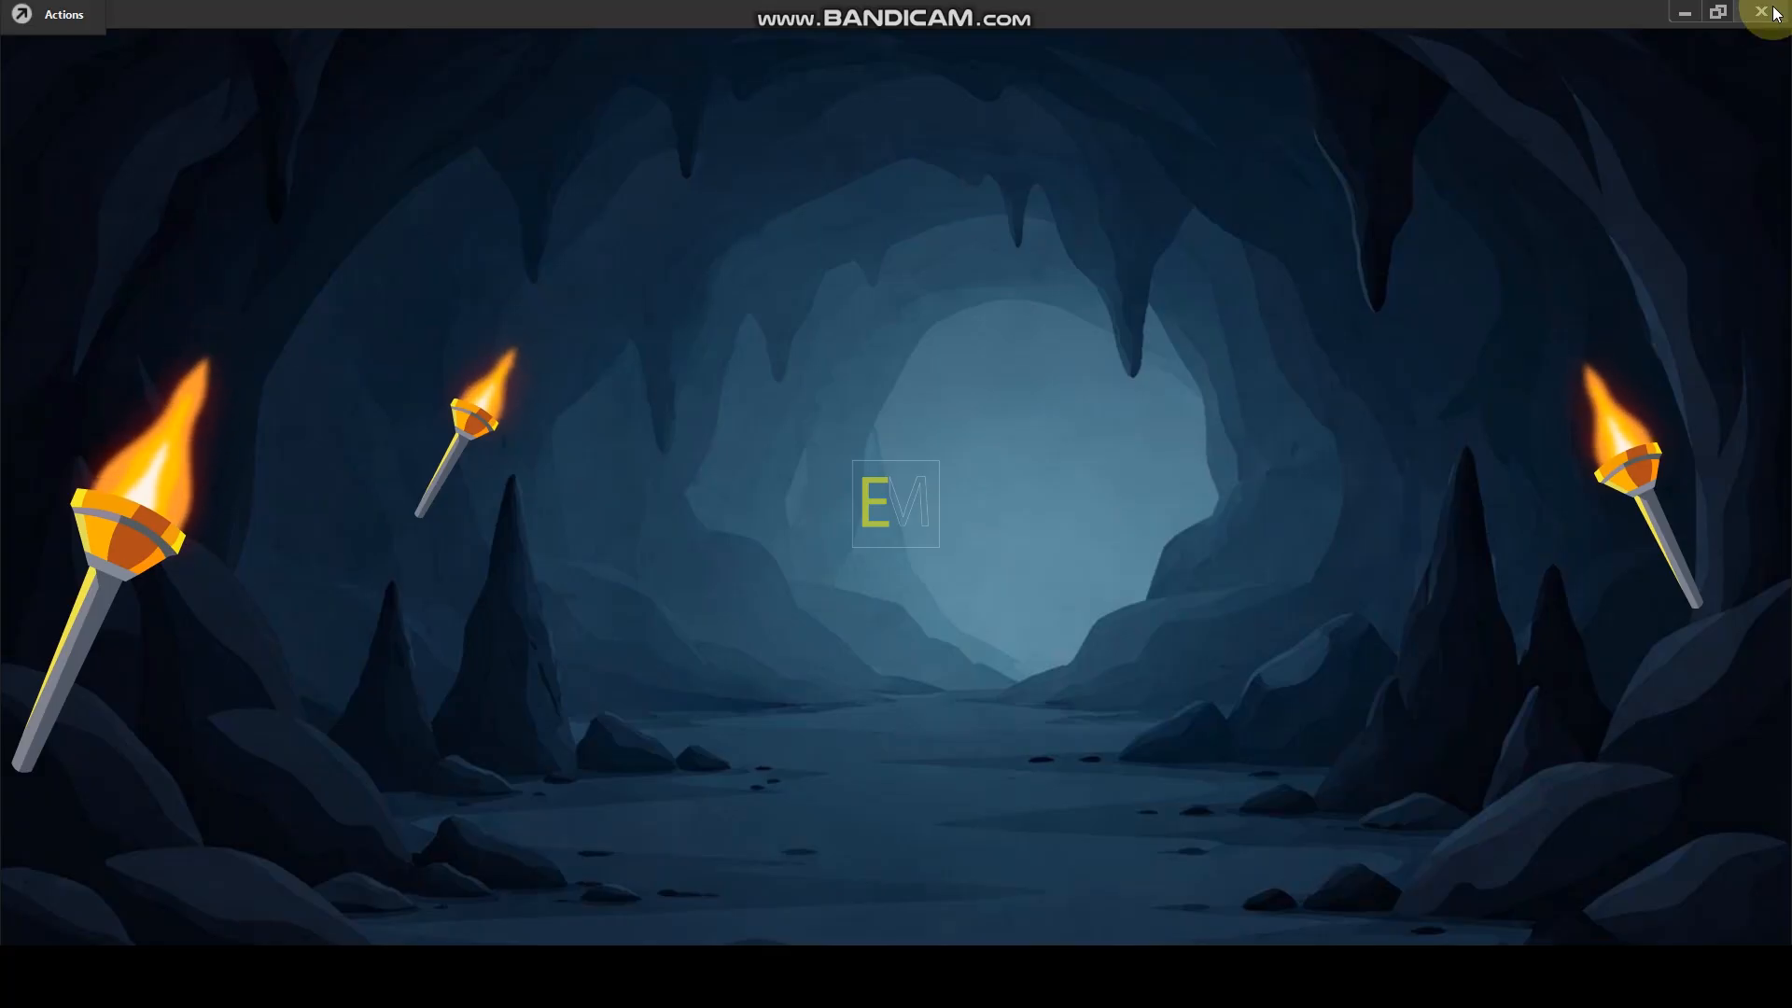